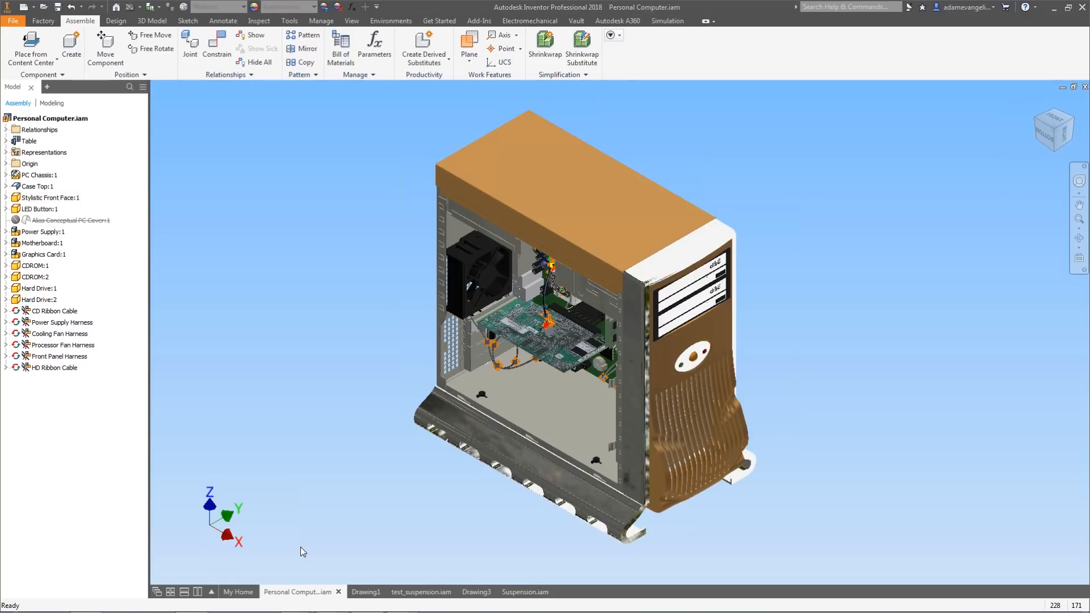
Inspect the graphics card area inside the computer chassis, then return to the home view.
scroll(369, 360, "down", 3)
middle_click_drag(370, 358, 513, 363, "shift")
scroll(452, 352, "up", 3)
scroll(493, 376, "up", 3)
middle_click_drag(514, 363, 465, 448)
middle_click_drag(545, 326, 491, 374)
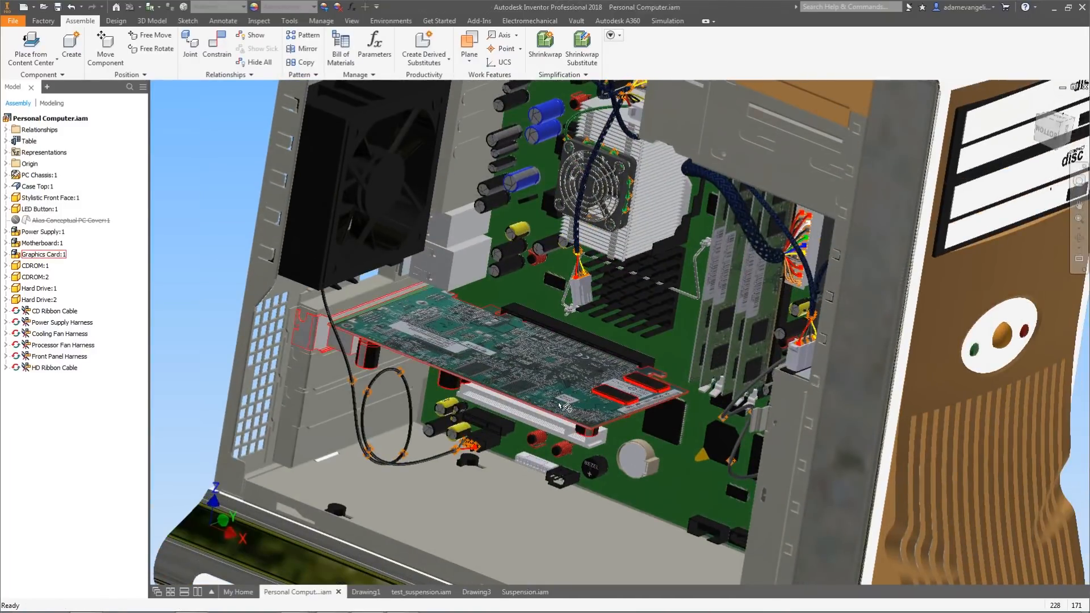
left_click(1035, 105)
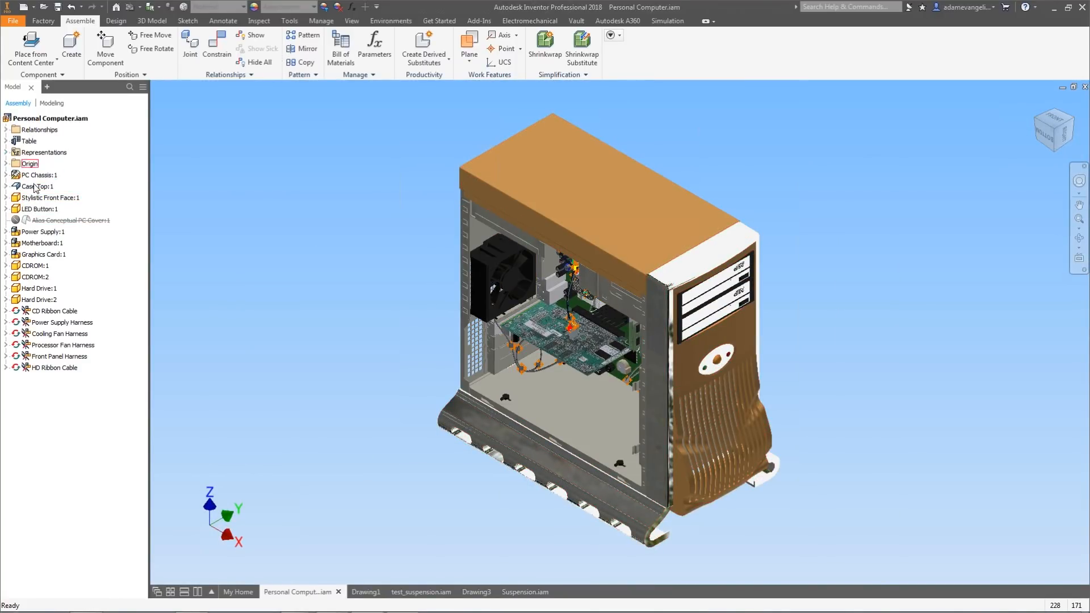
Create a new design view representation under the Representations folder.
left_click(6, 152)
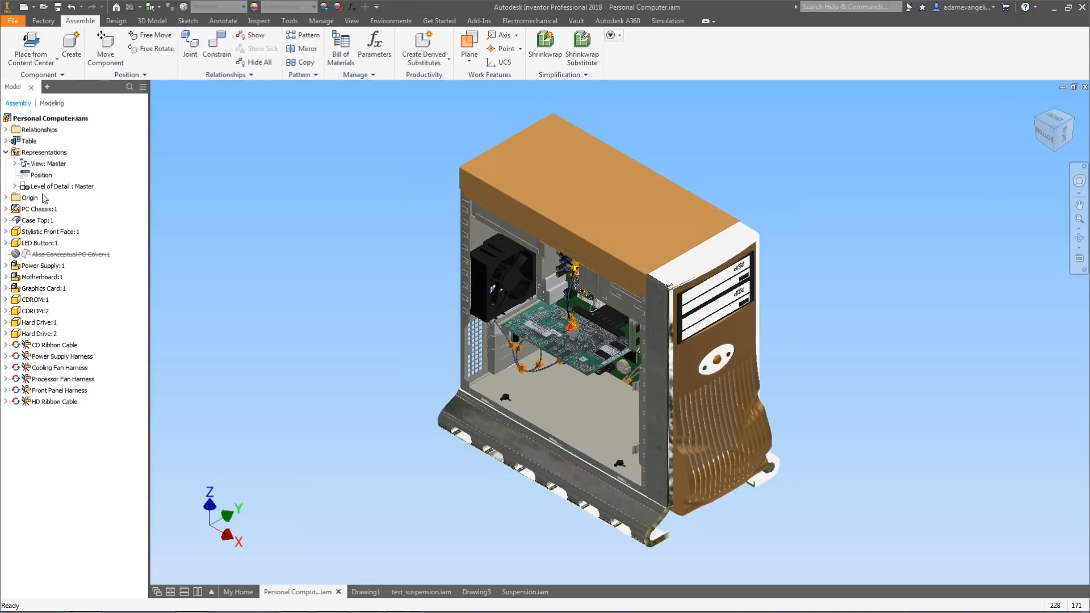
left_click(15, 164)
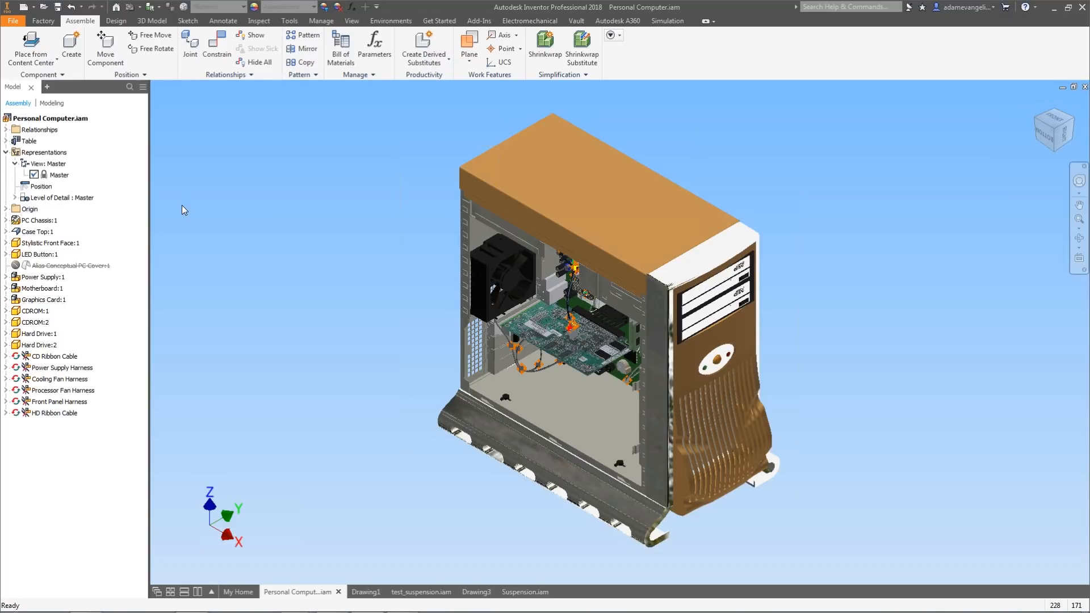
right_click(64, 181)
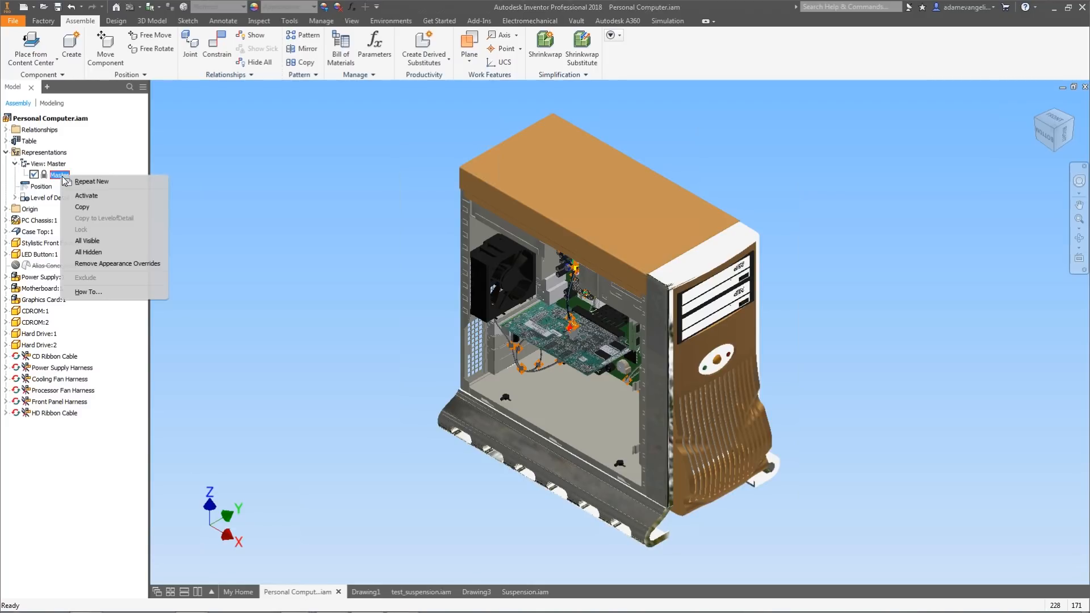
left_click(191, 217)
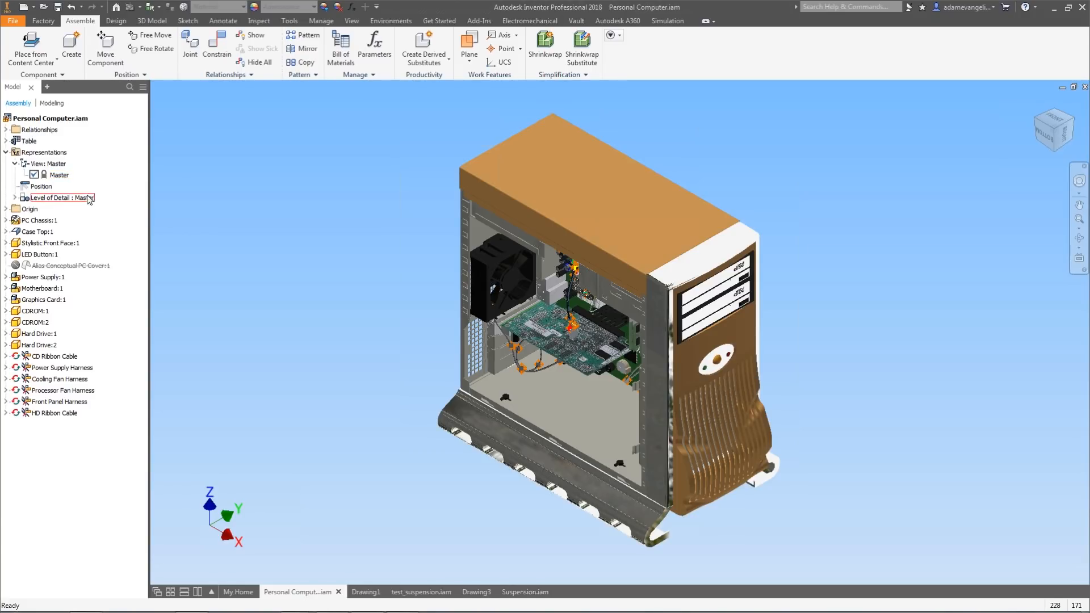
left_click(45, 165)
right_click(44, 166)
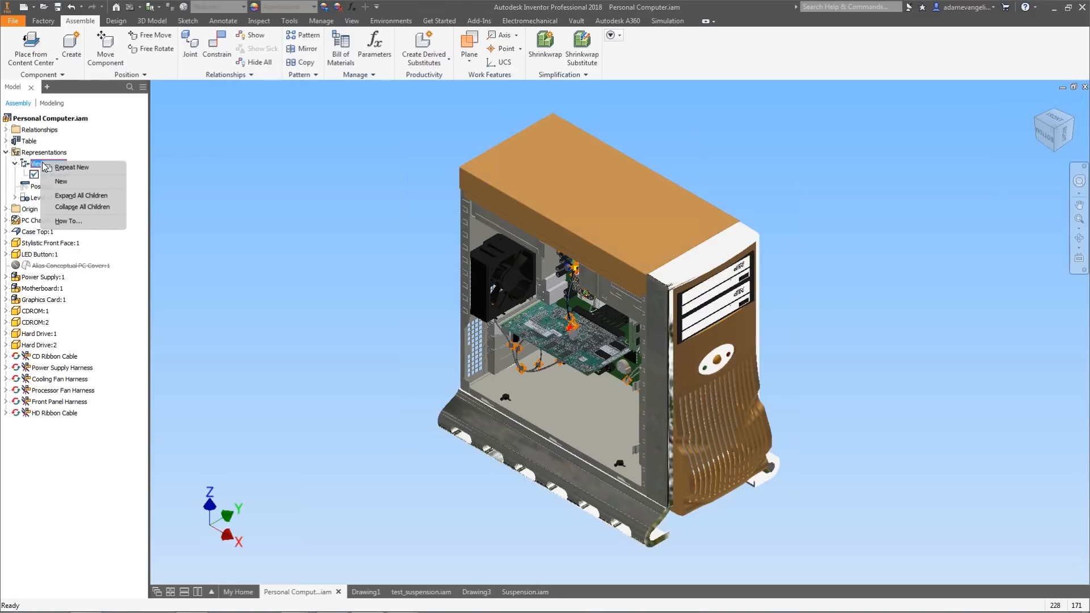
right_click(37, 165)
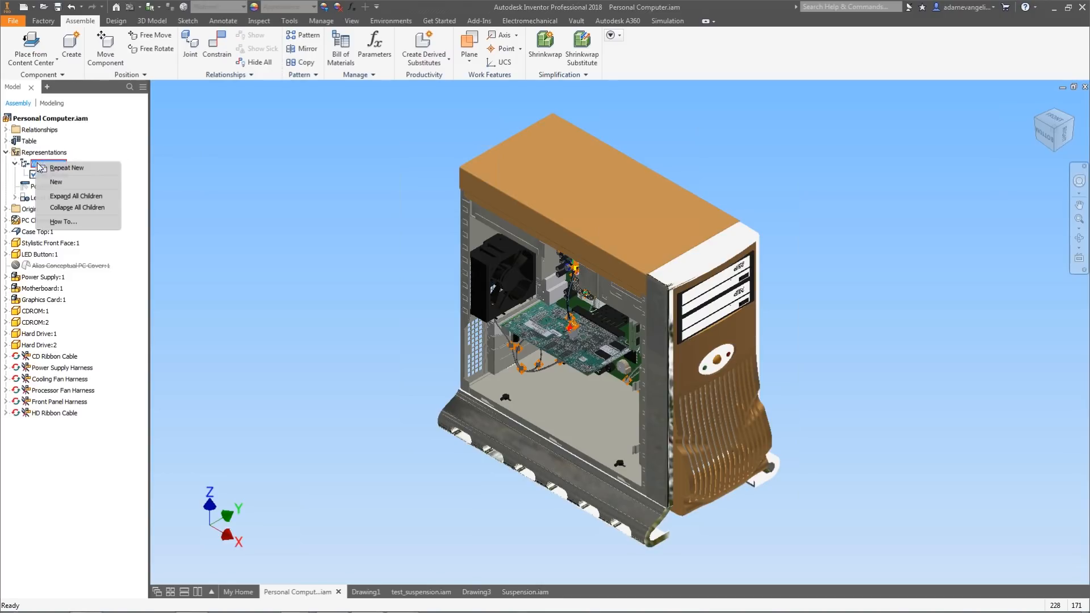
left_click(55, 182)
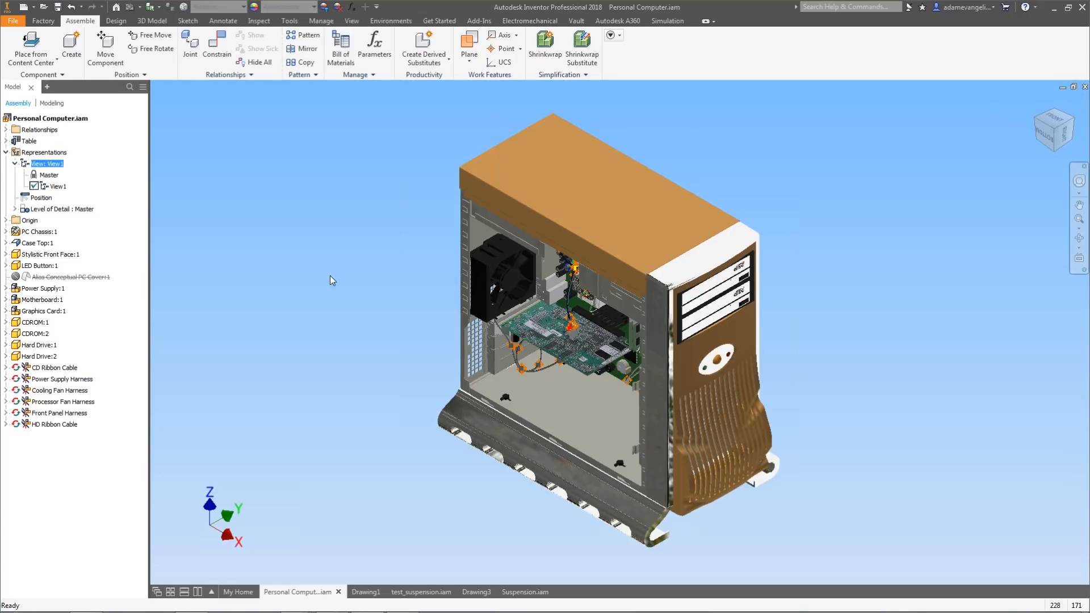
Lock the new design view representation with the camera framed on the hard drive ribbon cables.
middle_click_drag(557, 379, 550, 240)
scroll(570, 330, "down", 4)
scroll(514, 309, "down", 4)
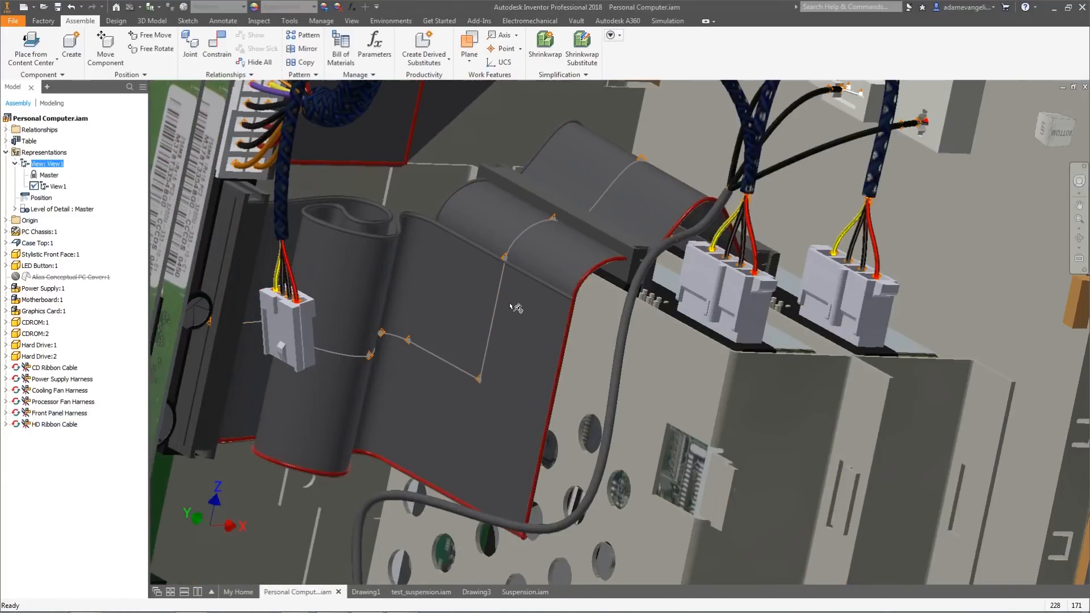
scroll(510, 305, "up", 3)
middle_click_drag(510, 305, 607, 317)
scroll(516, 317, "down", 4)
scroll(519, 311, "up", 1)
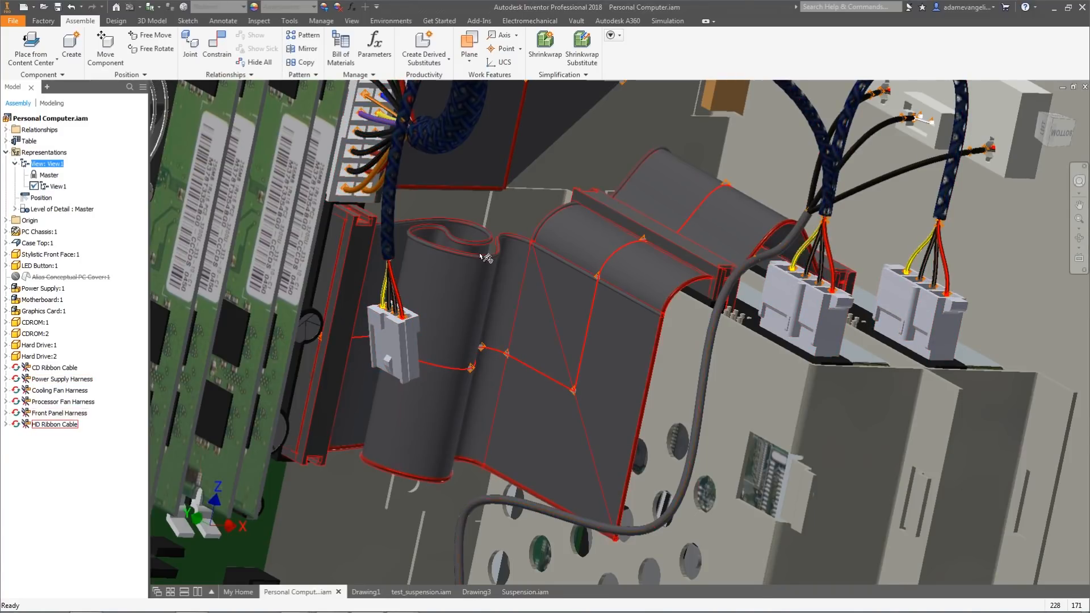
right_click(47, 189)
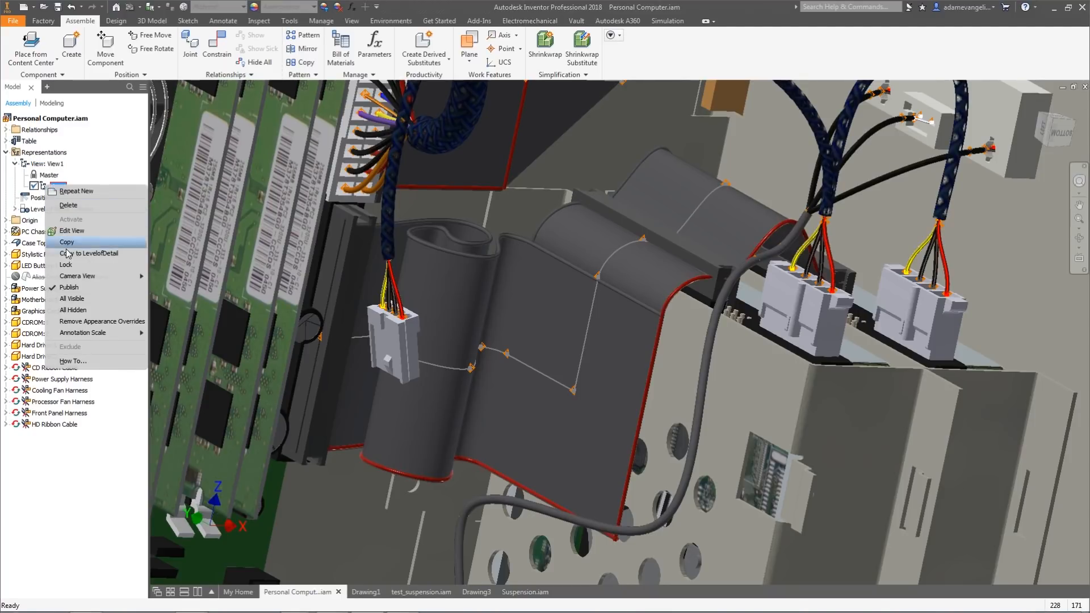
left_click(29, 179)
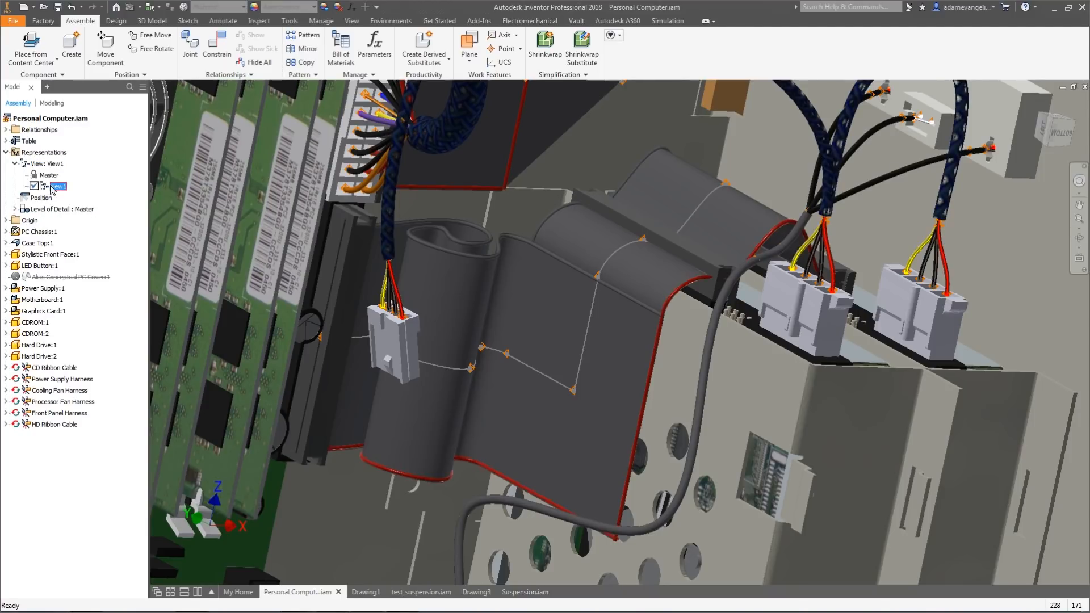
right_click(55, 189)
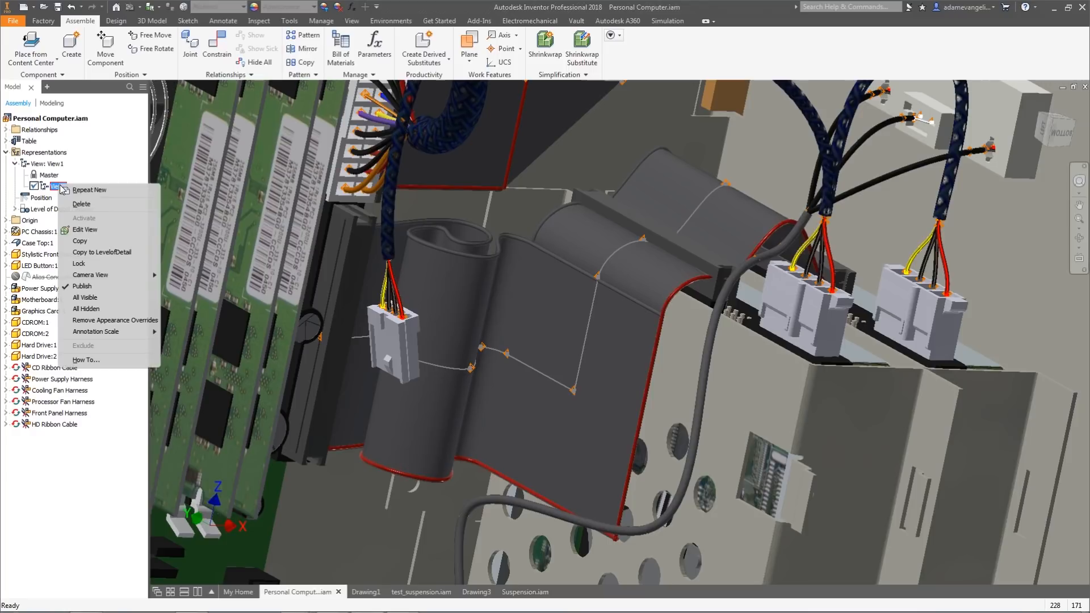
left_click(91, 262)
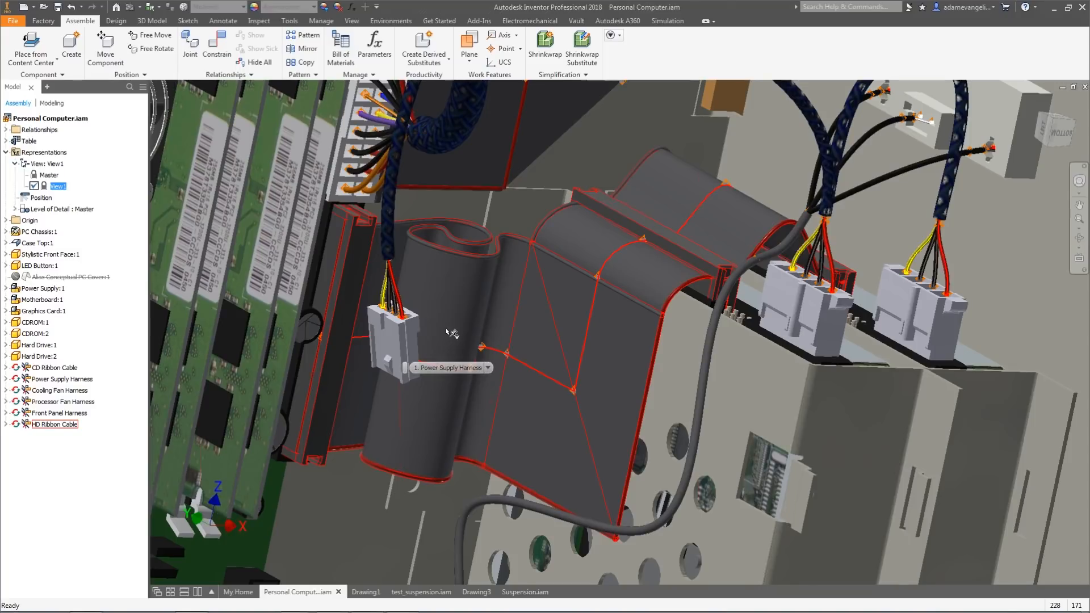
Test the locked view representation by orbiting the model away and reactivating the view twice.
scroll(447, 332, "down", 8)
middle_click_drag(448, 332, 516, 343, "shift")
scroll(555, 262, "up", 3)
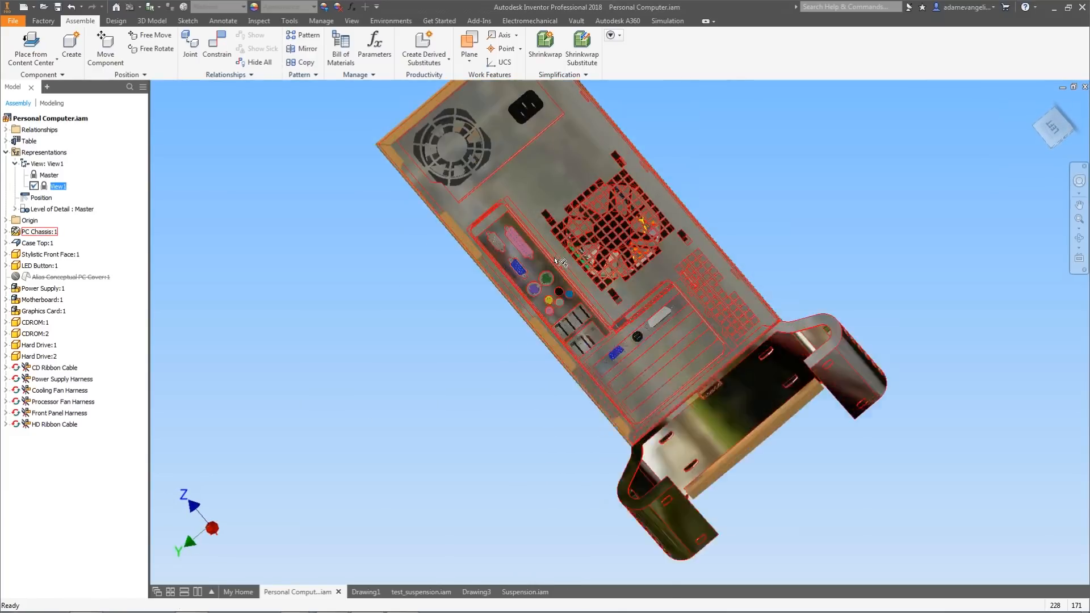
scroll(559, 262, "up", 4)
middle_click_drag(573, 304, 758, 284, "shift")
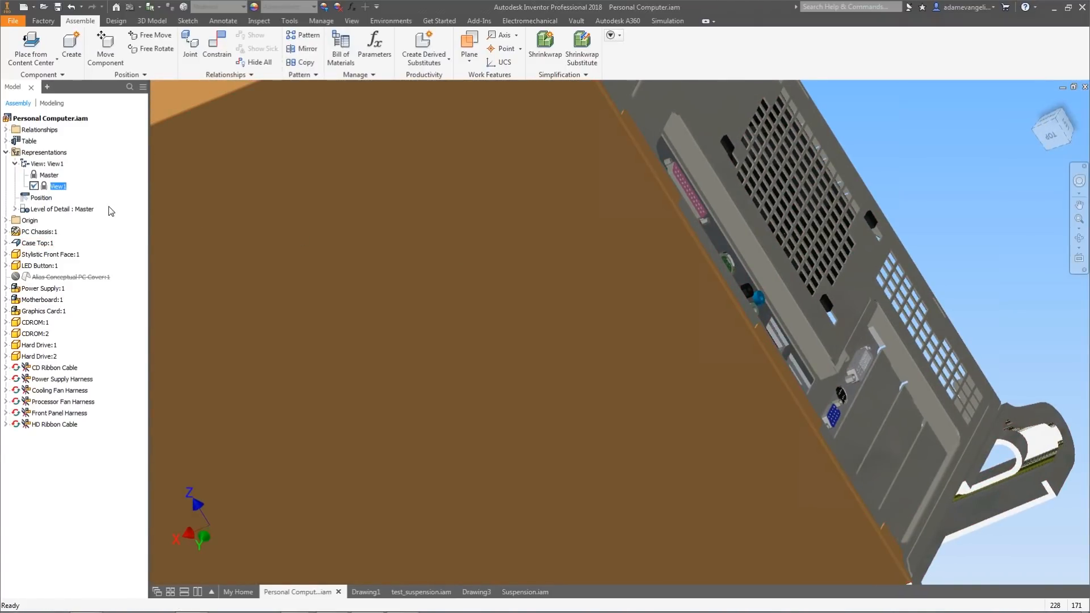
double_click(45, 187)
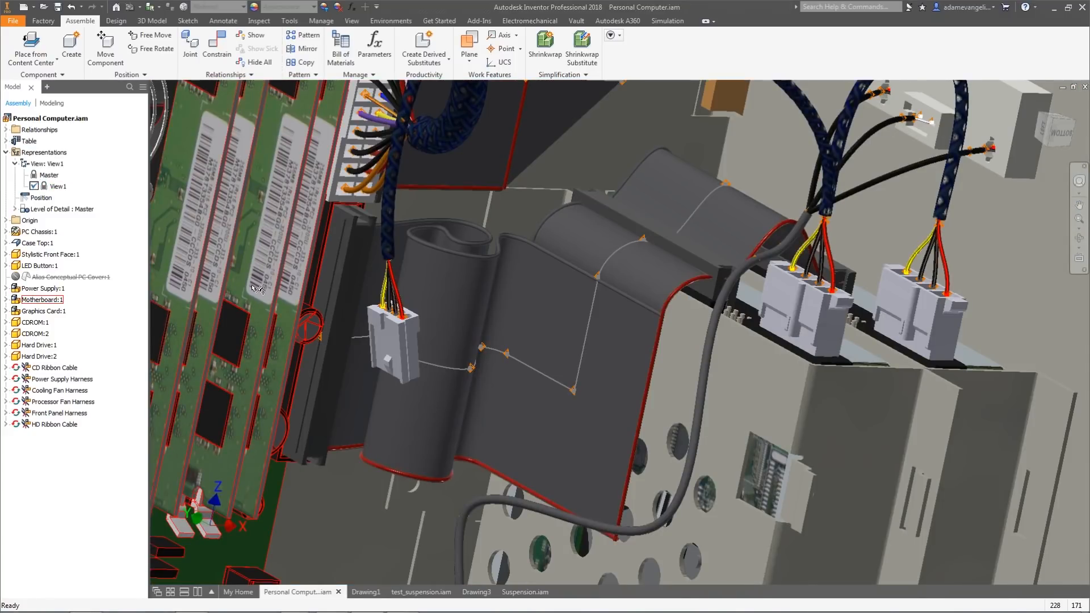
scroll(309, 317, "down", 6)
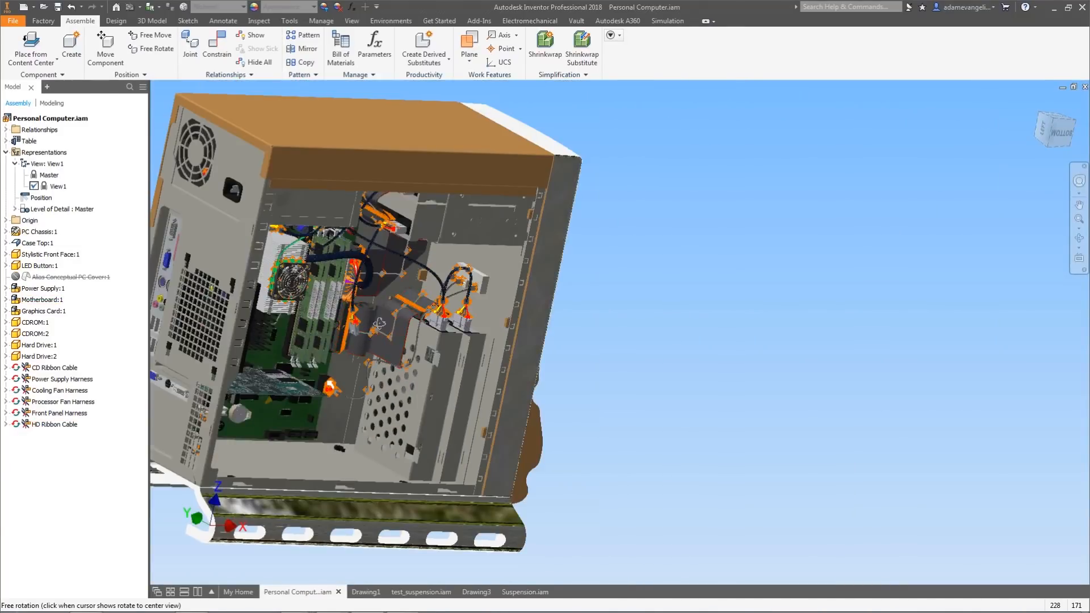
middle_click_drag(309, 317, 537, 304, "shift")
scroll(310, 329, "up", 8)
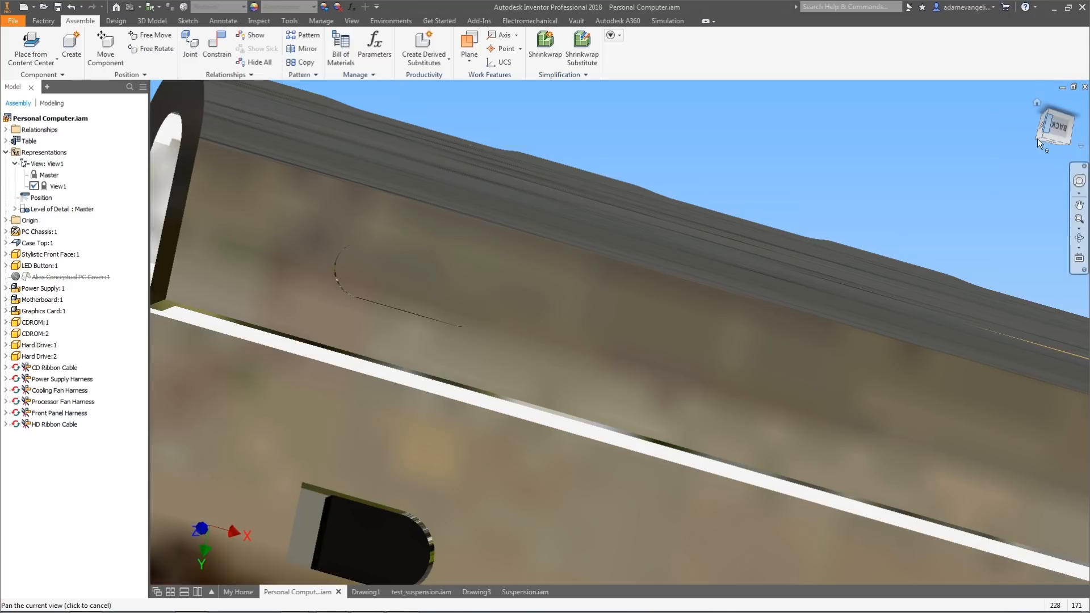
left_click(1035, 104)
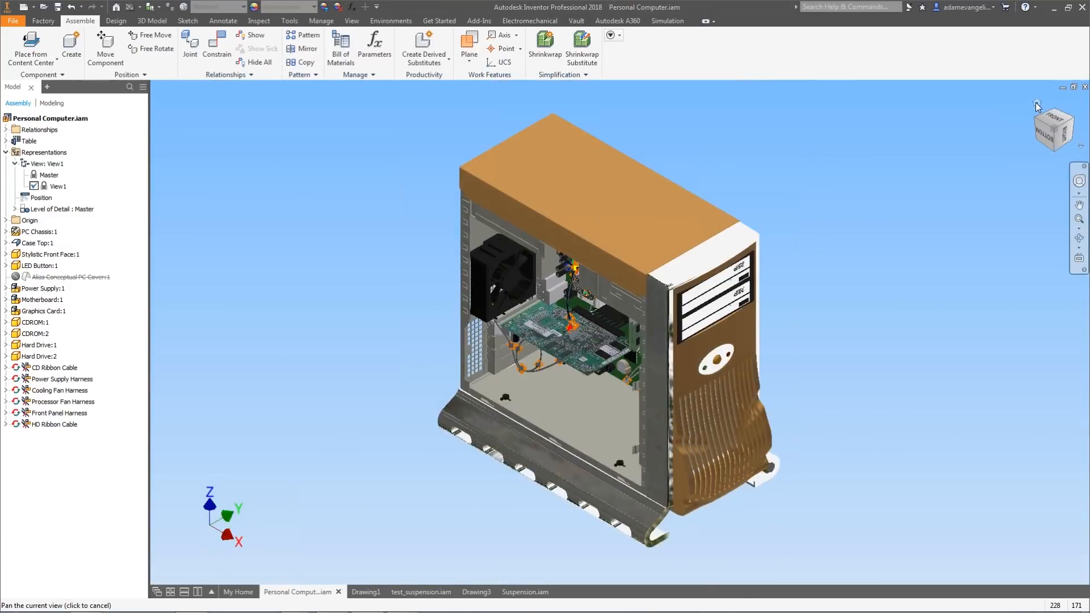
scroll(601, 340, "up", 5)
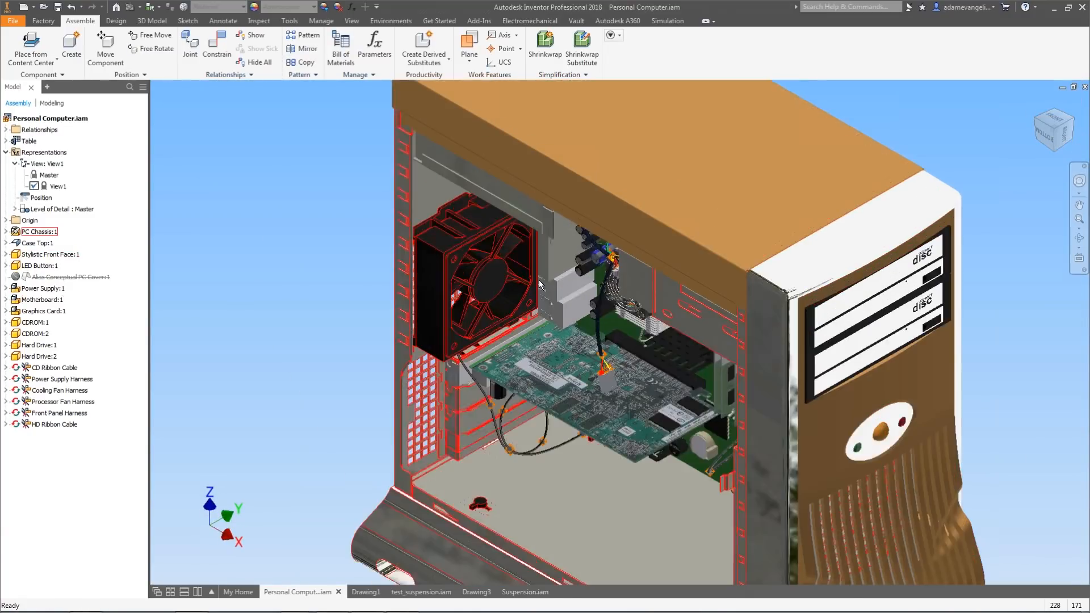
middle_click_drag(632, 358, 604, 244, "shift")
scroll(729, 277, "up", 3)
scroll(618, 244, "down", 1)
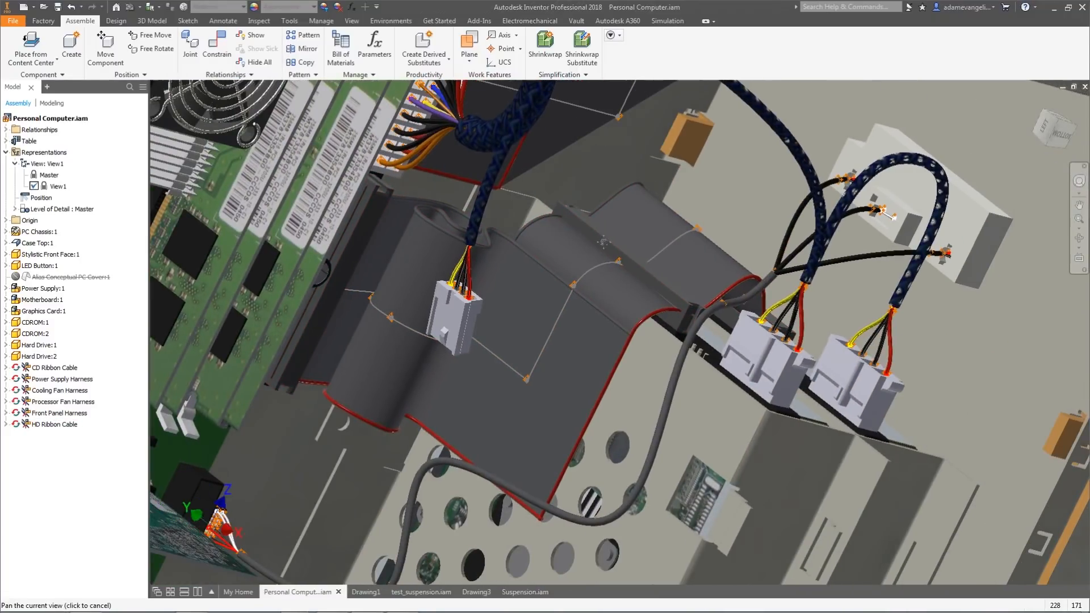
mouse_move(604, 244)
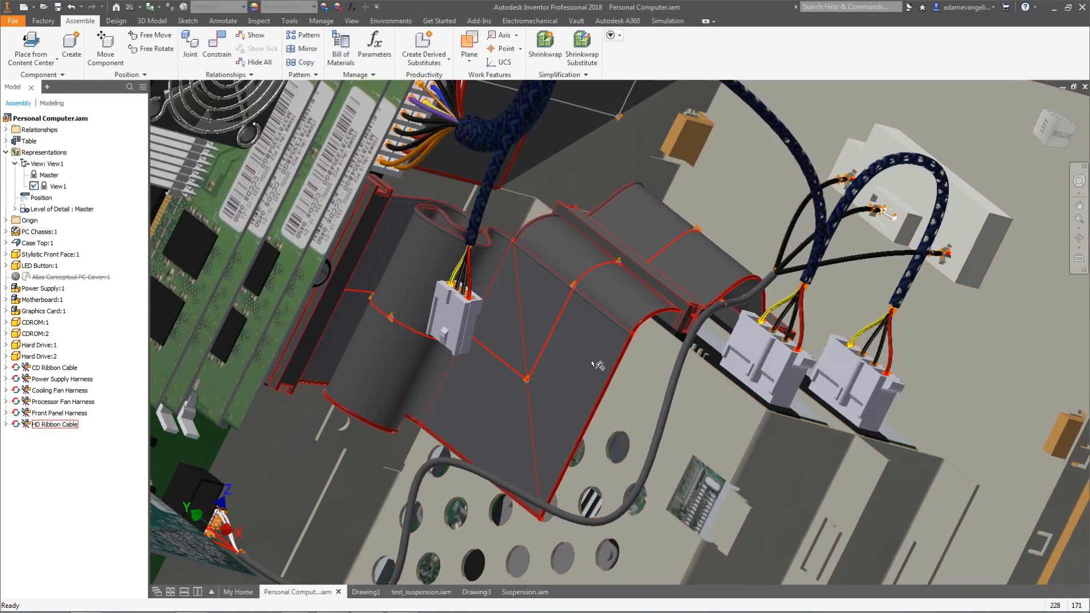
double_click(51, 187)
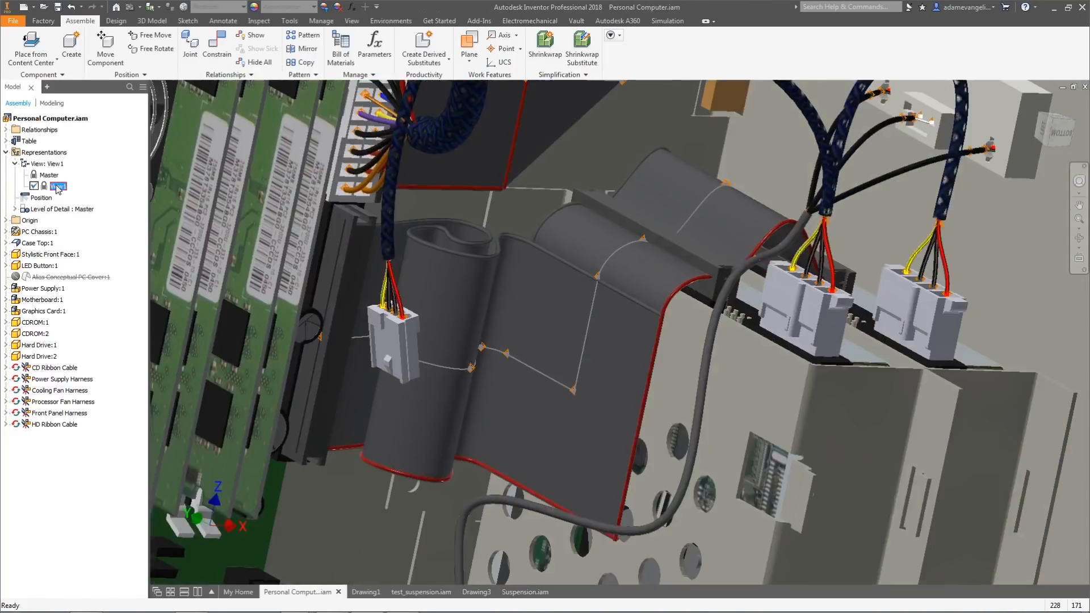
Rename the locked design view representation to Hardrive Pins.
left_click(57, 187)
type("Hardrifve Pins")
key("Return")
key("F6")
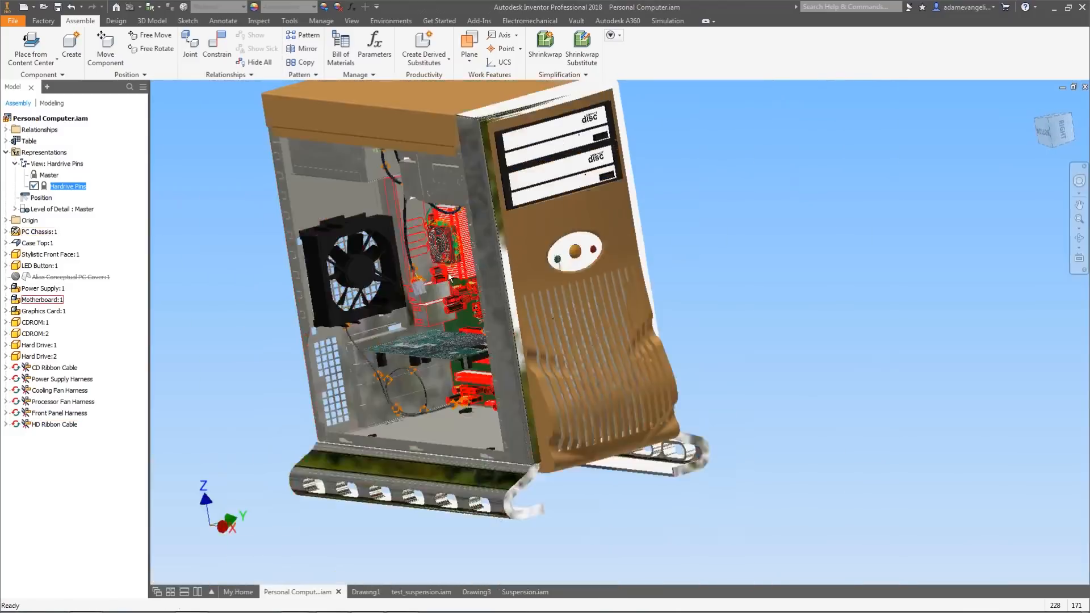
Switch between the Master and Hardrive Pins view representations while orbiting to compare their cameras.
middle_click_drag(450, 277, 357, 259, "shift")
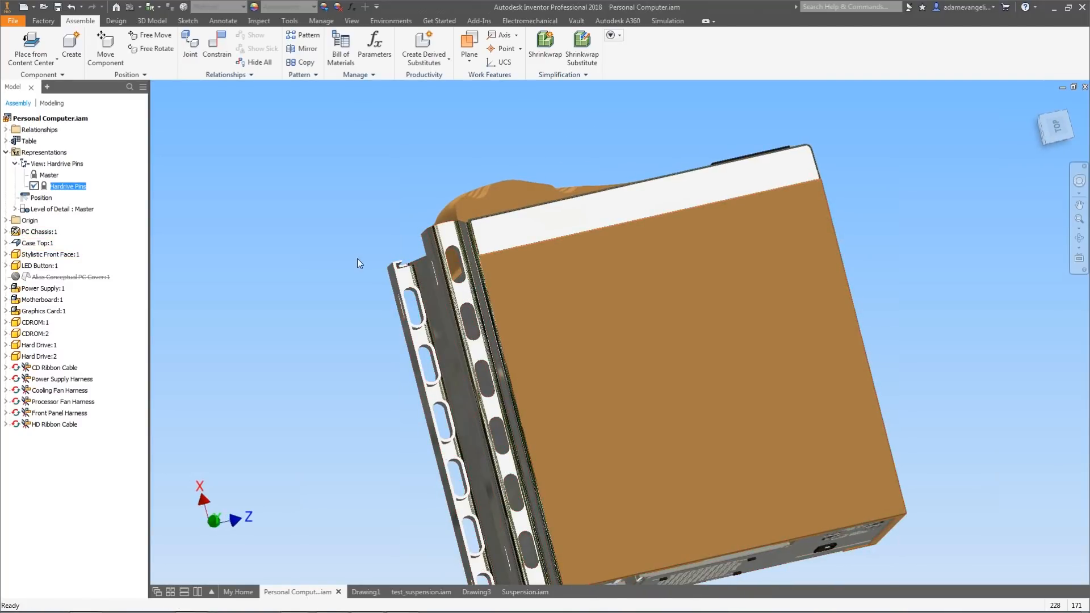
double_click(45, 187)
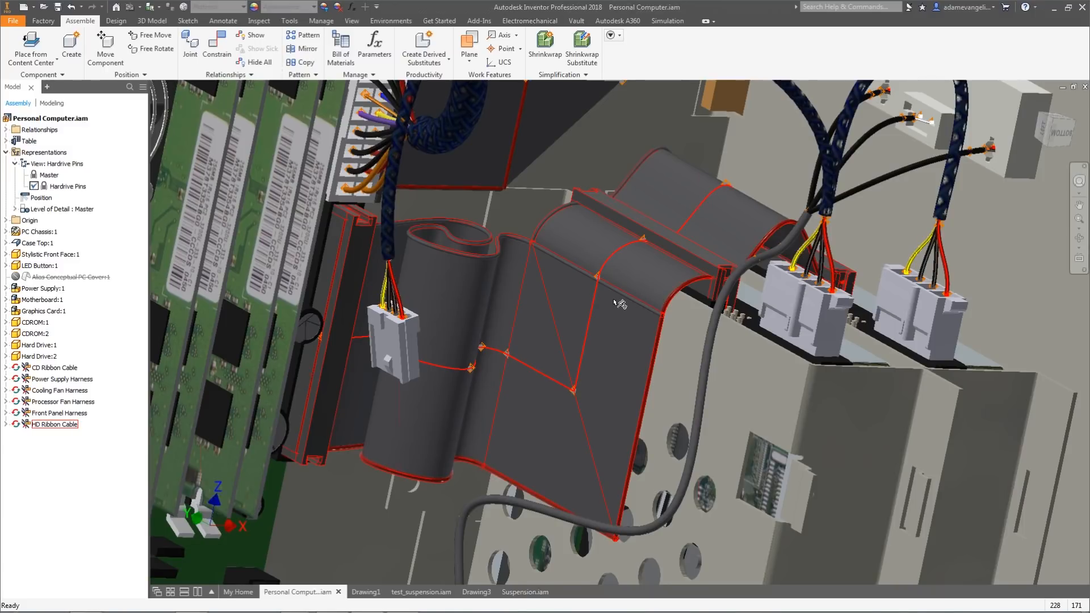
scroll(618, 303, "down", 3)
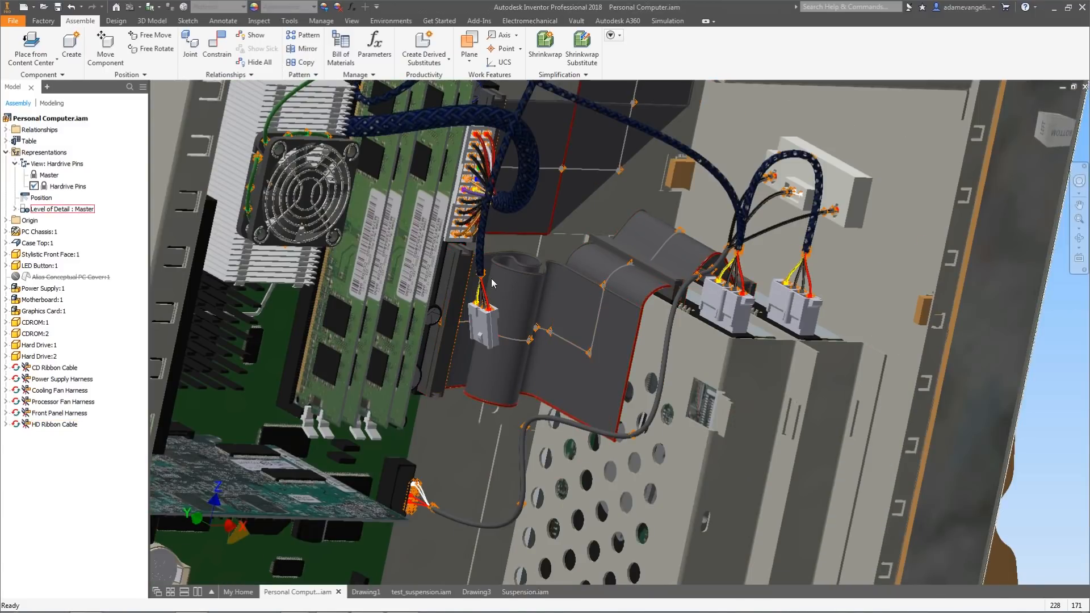
left_click(35, 176)
double_click(36, 177)
double_click(35, 187)
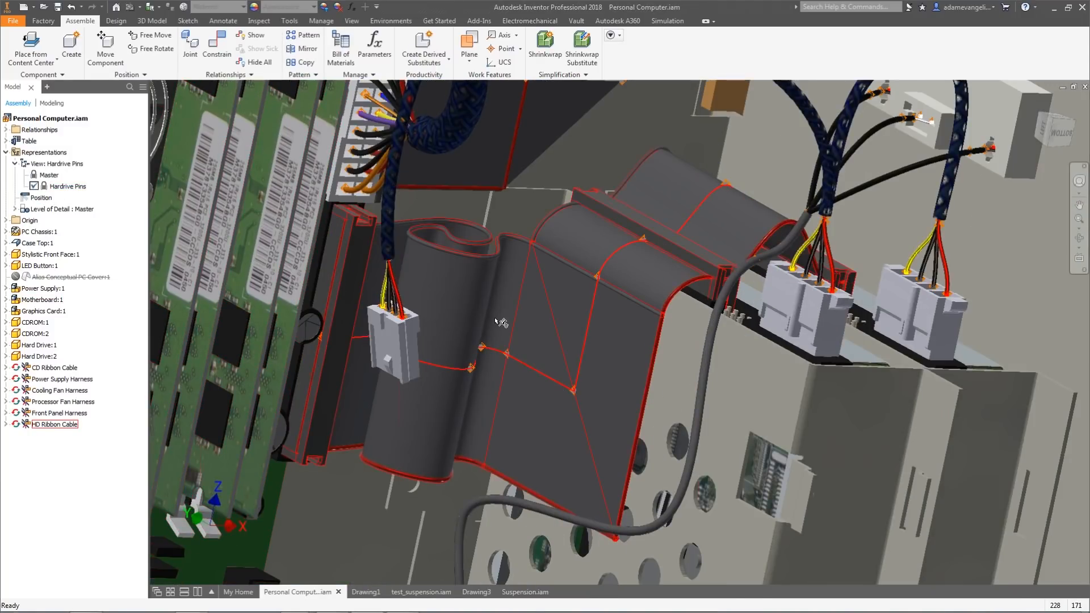
scroll(497, 321, "down", 5)
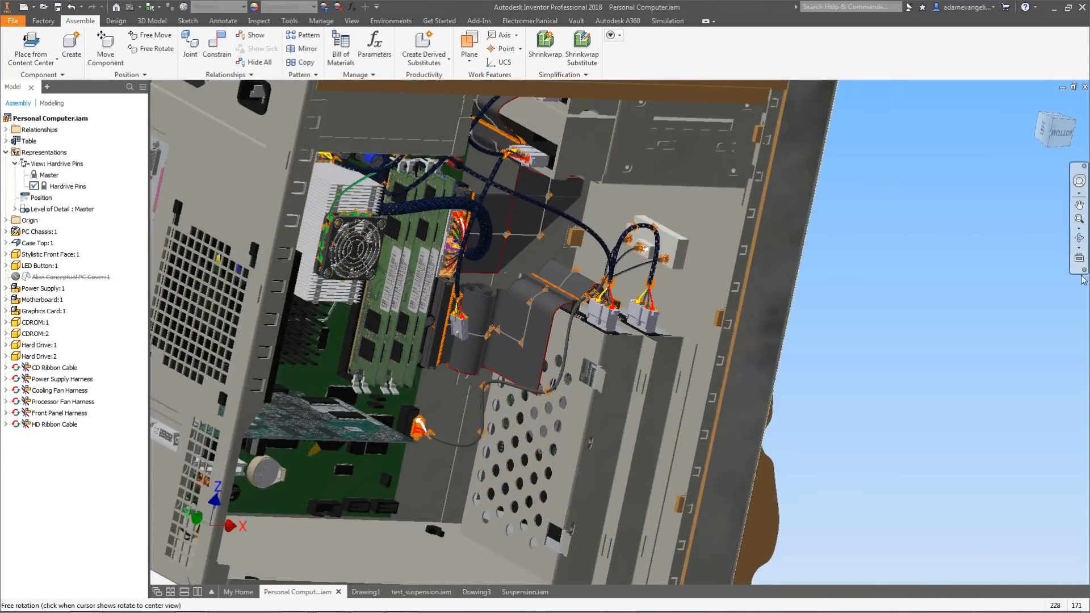
left_click(1038, 103)
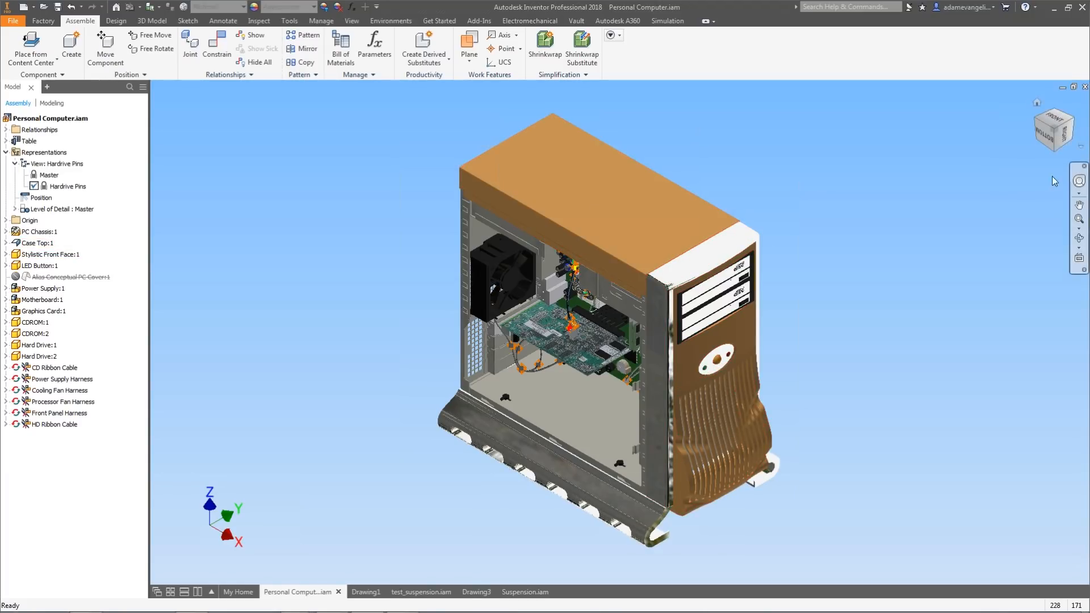
left_click(1073, 125)
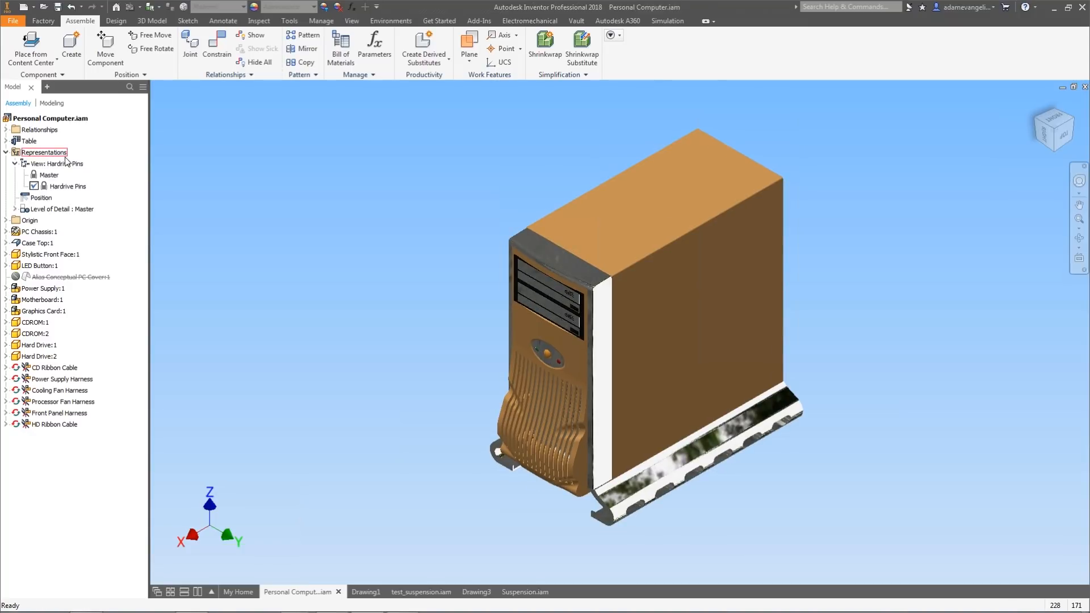
Create another new design view representation from the Hardrive Pins view.
double_click(67, 187)
right_click(65, 186)
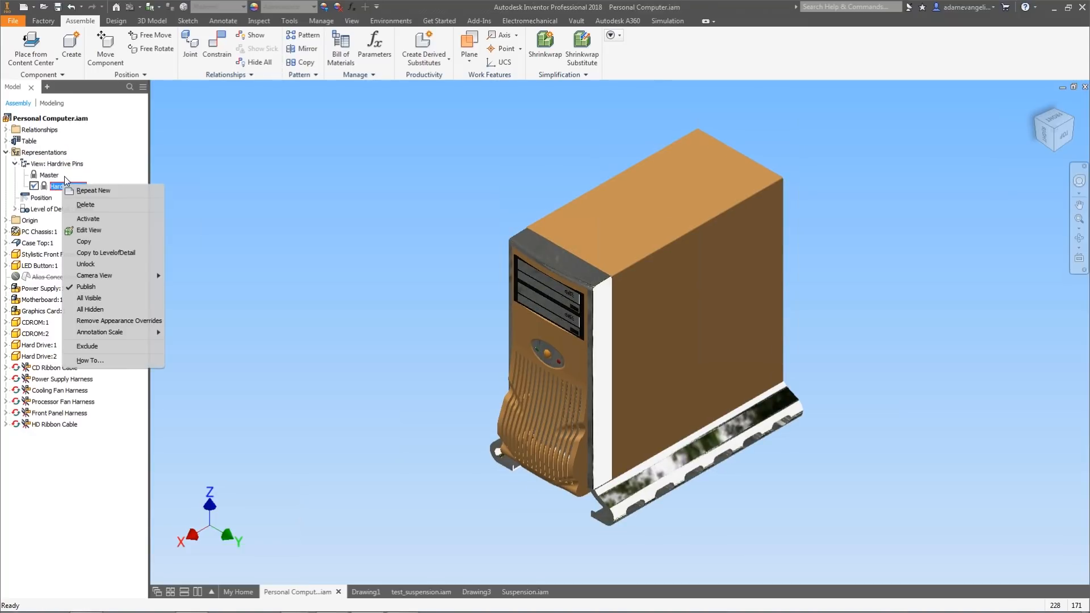
left_click(261, 192)
left_click(49, 163)
right_click(49, 163)
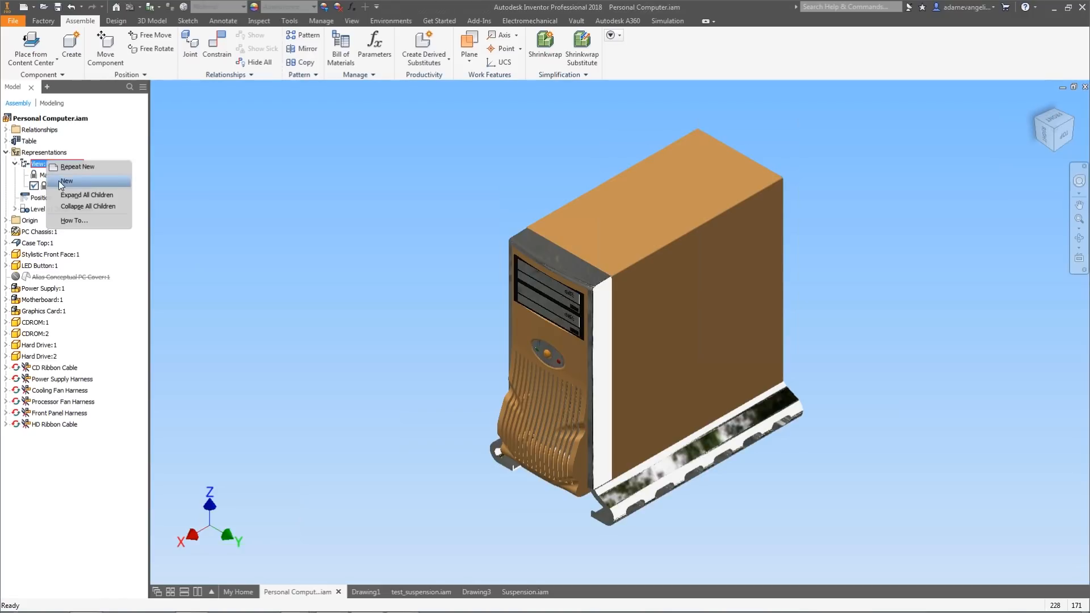
left_click(62, 181)
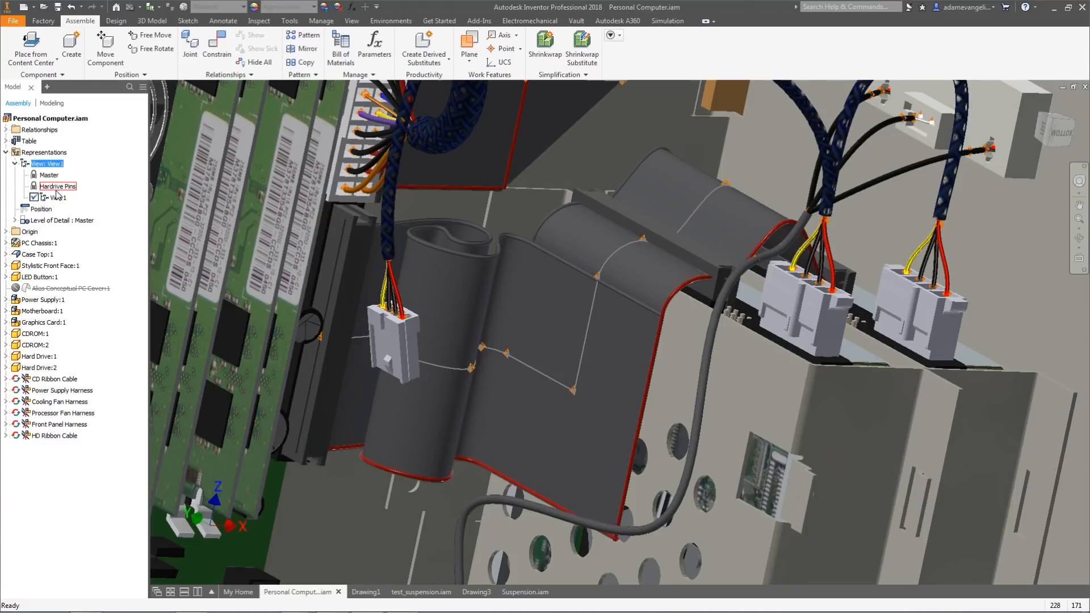
Return the model to the home view and rename the new view representation Paper Bag Brown.
scroll(593, 339, "up", 5)
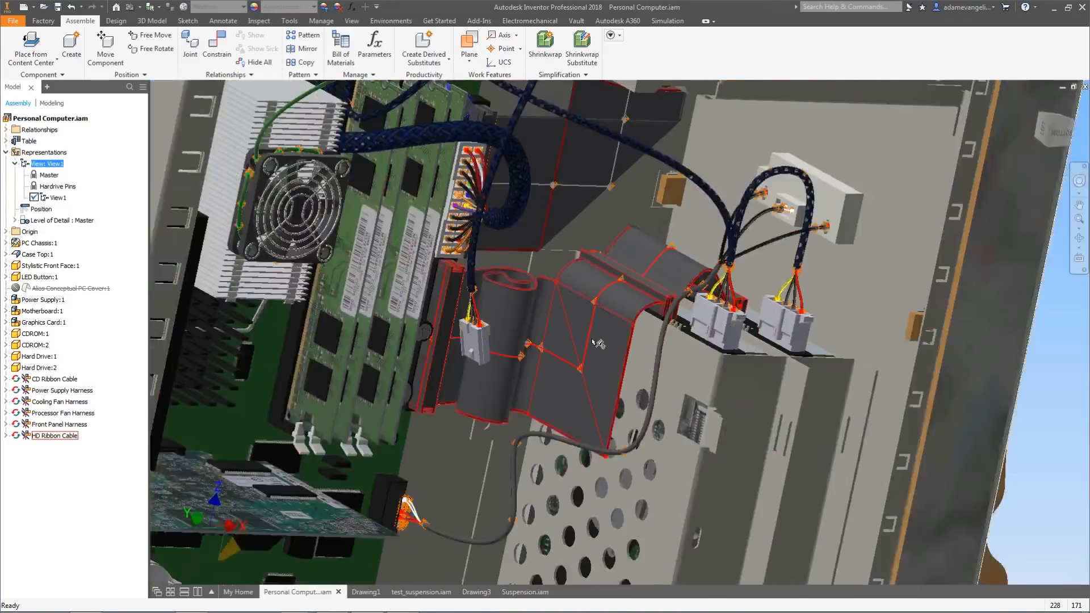
left_click(1037, 103)
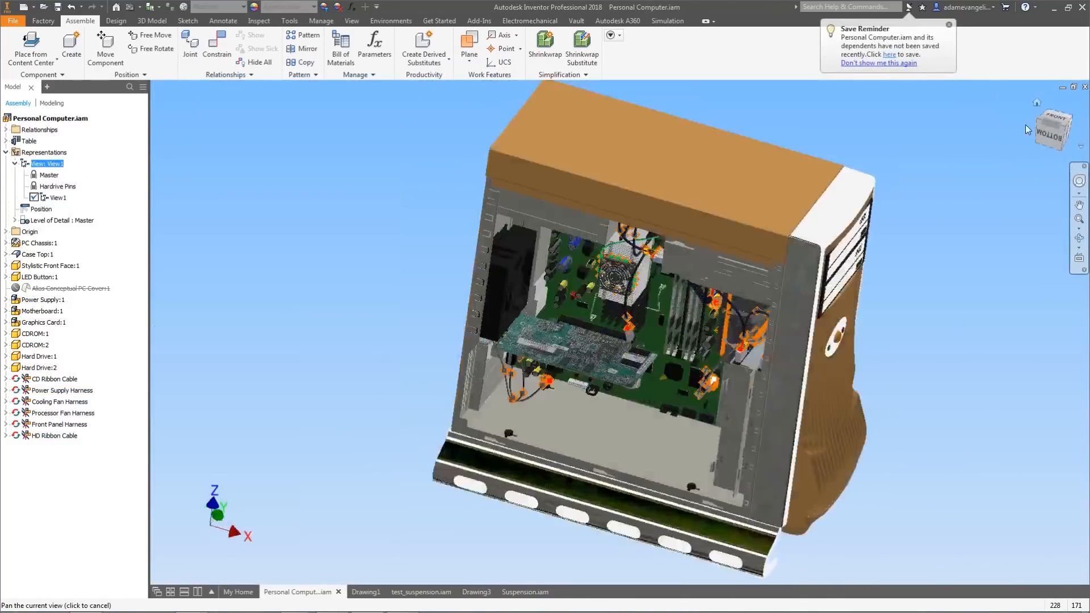
left_click(1081, 126)
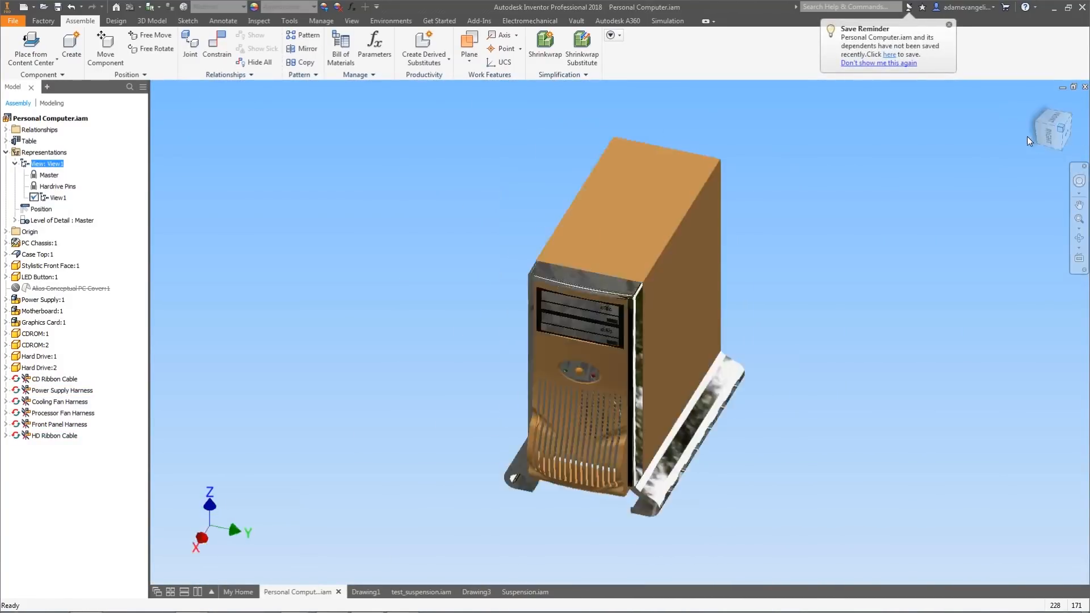
left_click(58, 197)
right_click(60, 196)
left_click(53, 195)
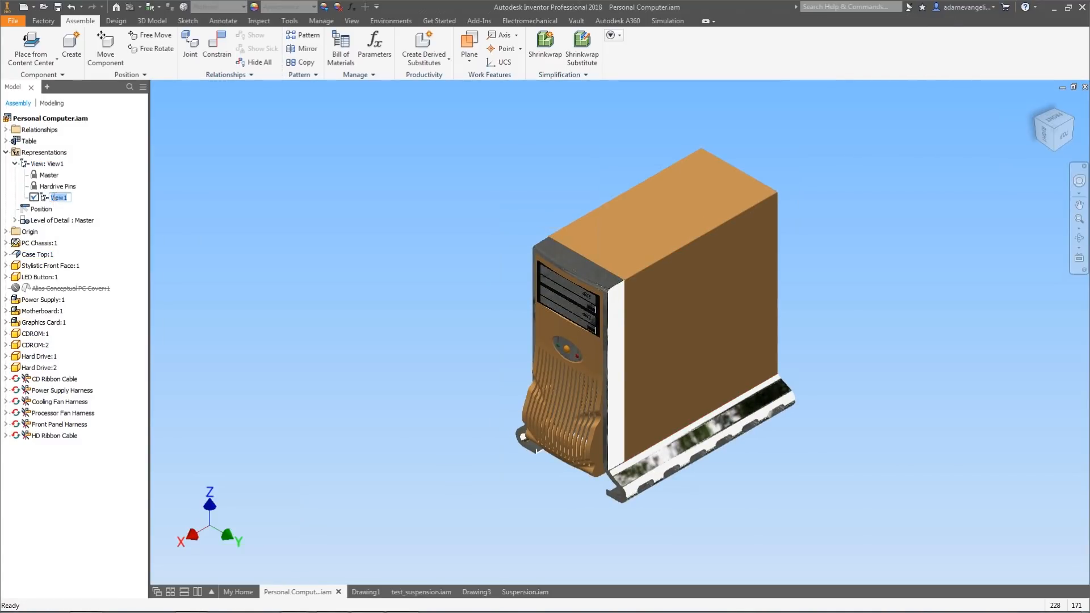
type("Paper Bag Brown")
key("Return")
Lock the Paper Bag Brown view representation.
left_click(254, 235)
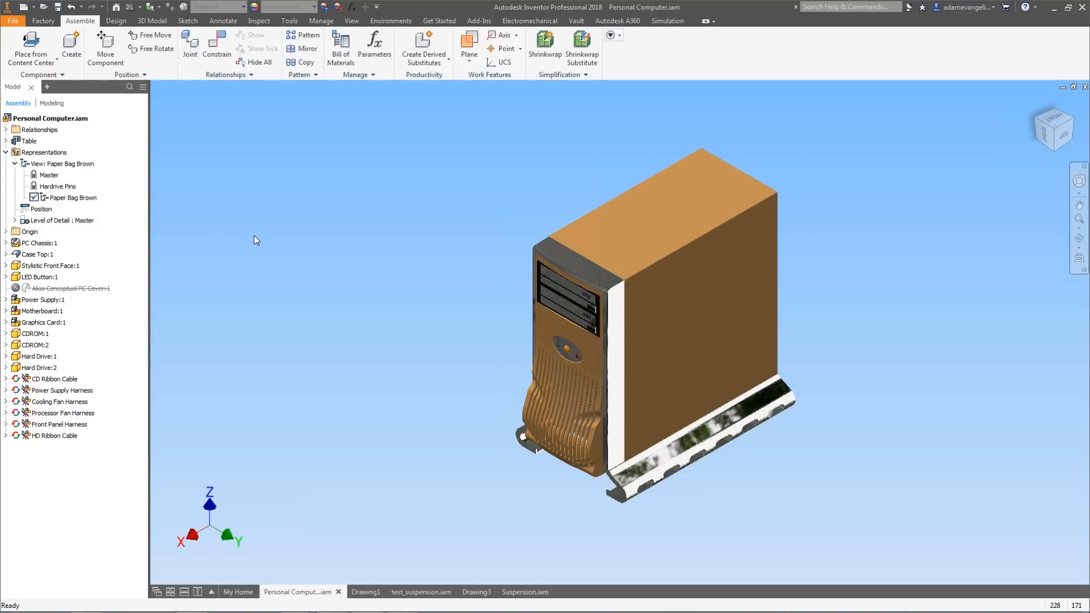
right_click(43, 196)
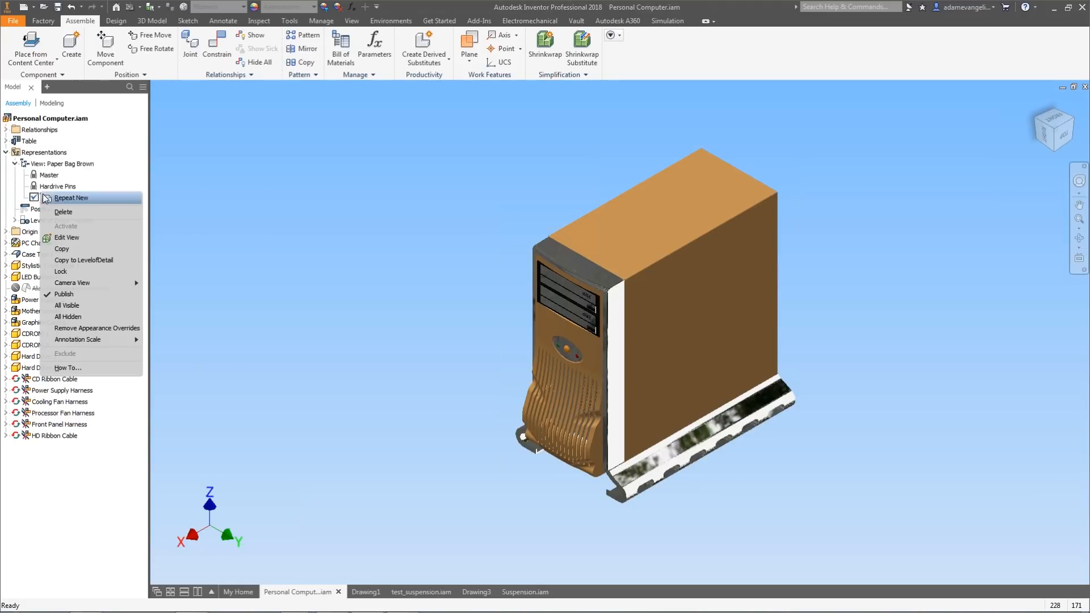
left_click(64, 272)
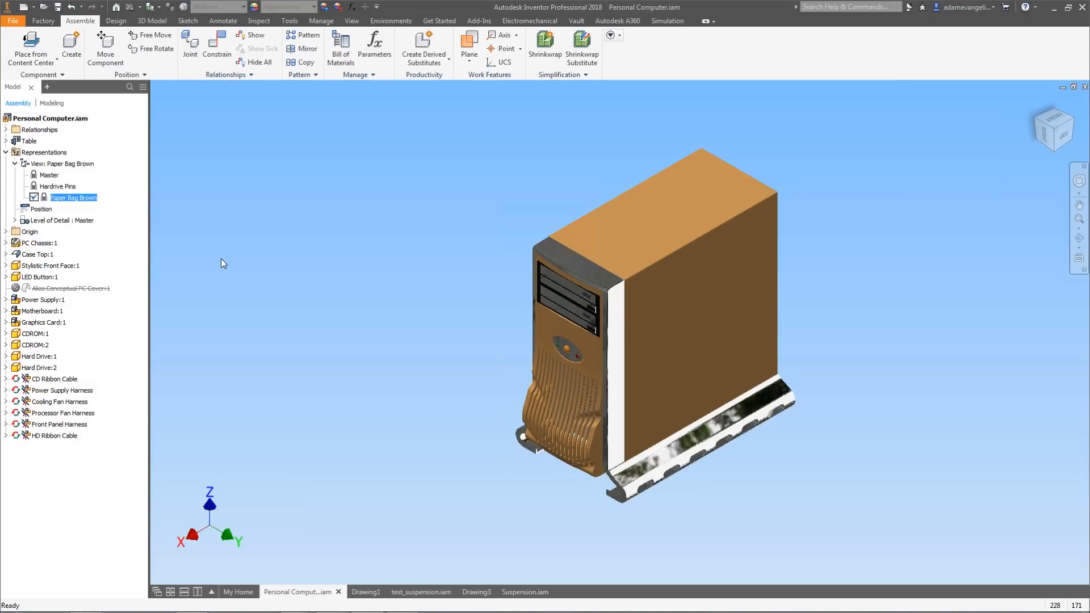
right_click(69, 198)
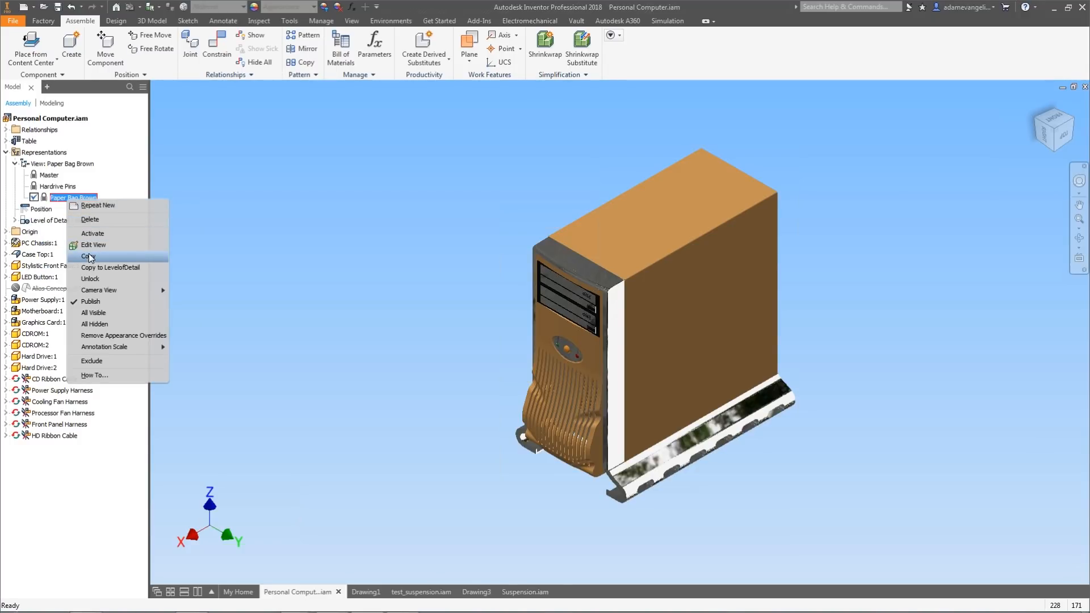
left_click(321, 254)
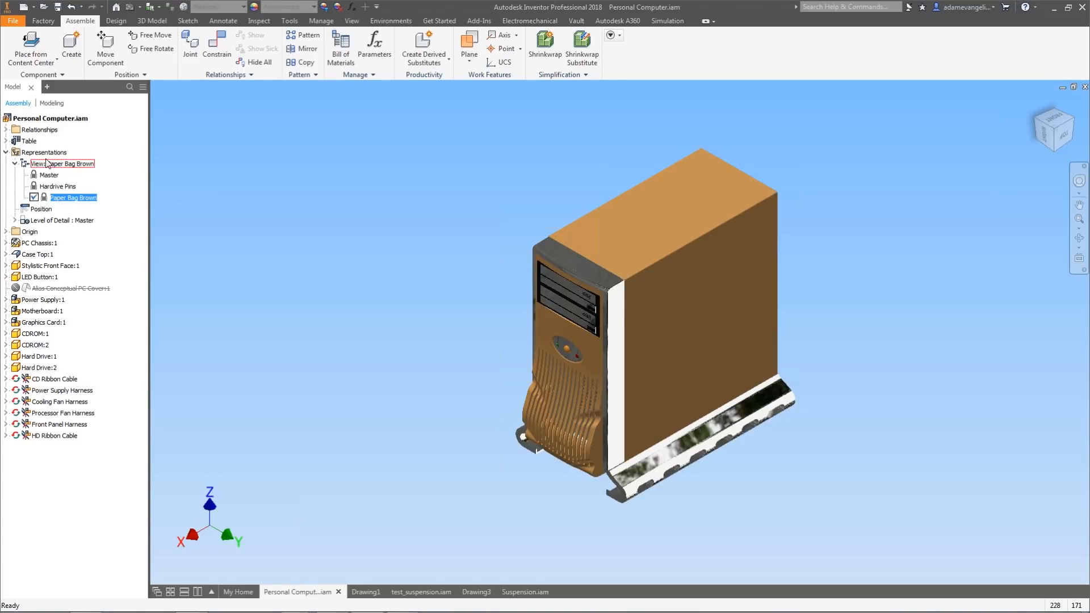
right_click(48, 164)
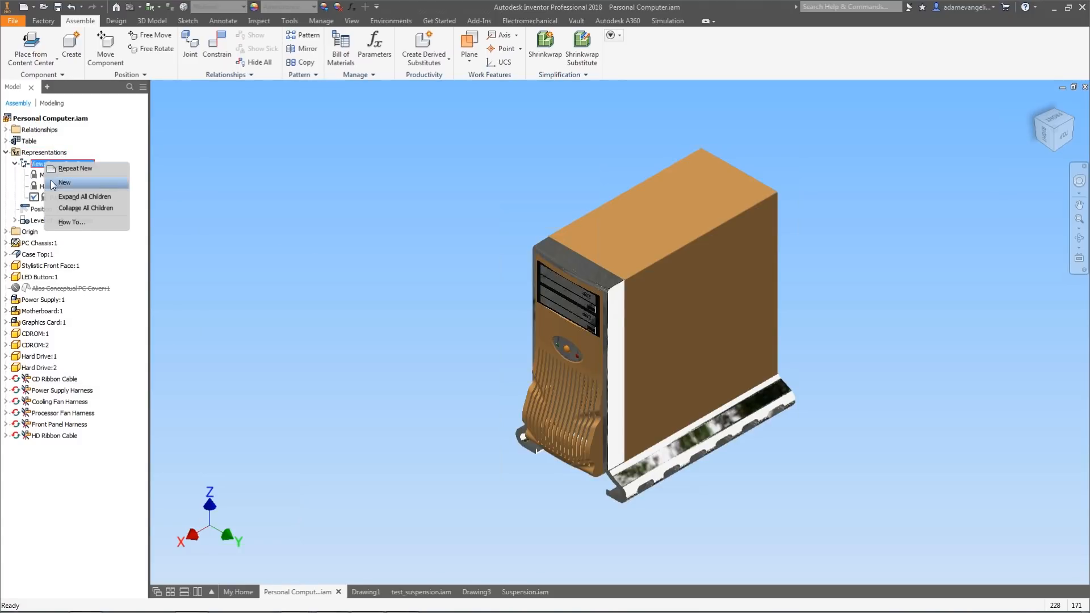
left_click(280, 219)
Copy the Paper Bag Brown view representation.
left_click(71, 199)
left_click(71, 198)
right_click(72, 202)
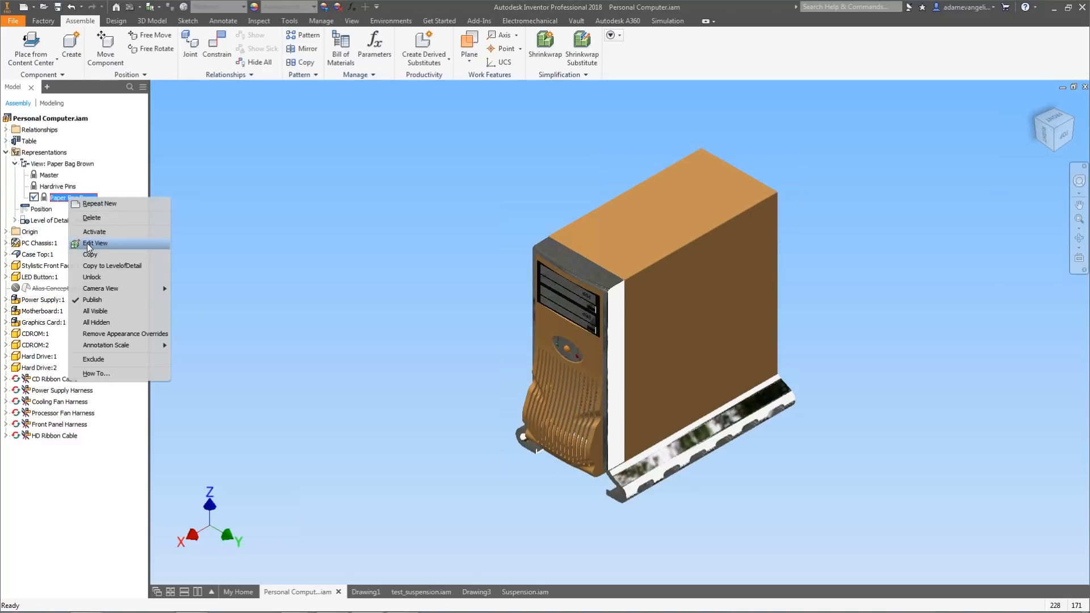
left_click(95, 258)
left_click(72, 210)
left_click(72, 210)
left_click(284, 275)
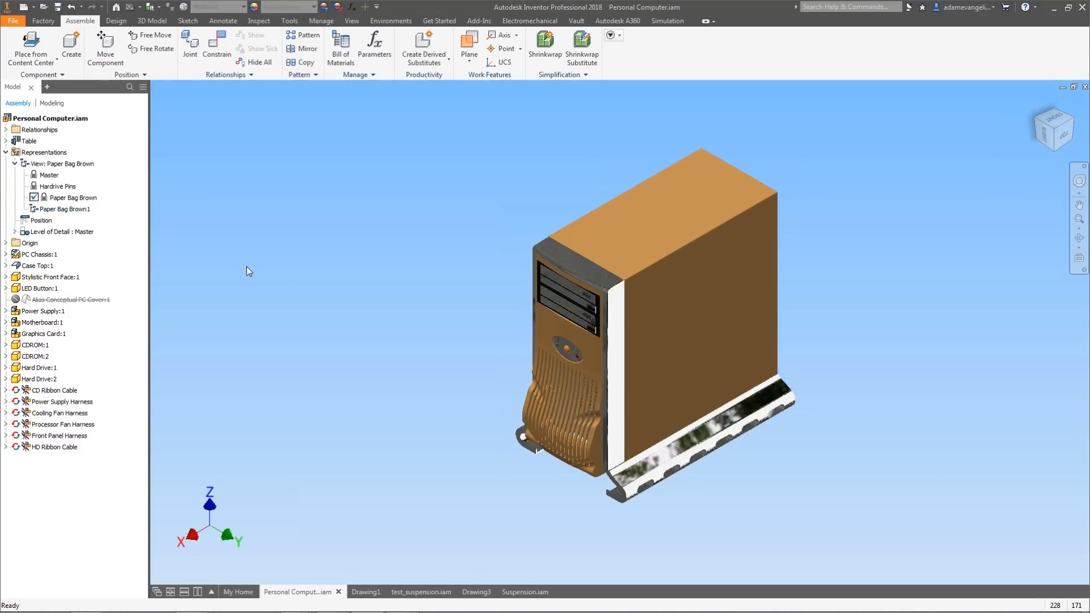
Test the locked Paper Bag Brown view by applying Pink to the case top and front face and reactivating it.
left_click(570, 411)
left_click(666, 281, "ctrl")
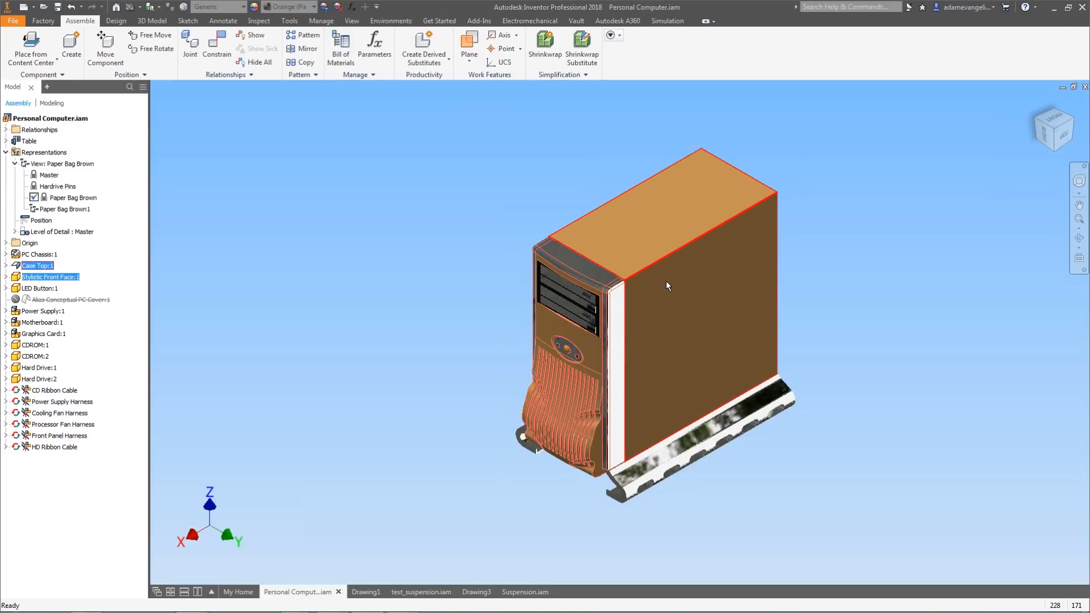
scroll(593, 251, "down", 5)
scroll(594, 250, "up", 4)
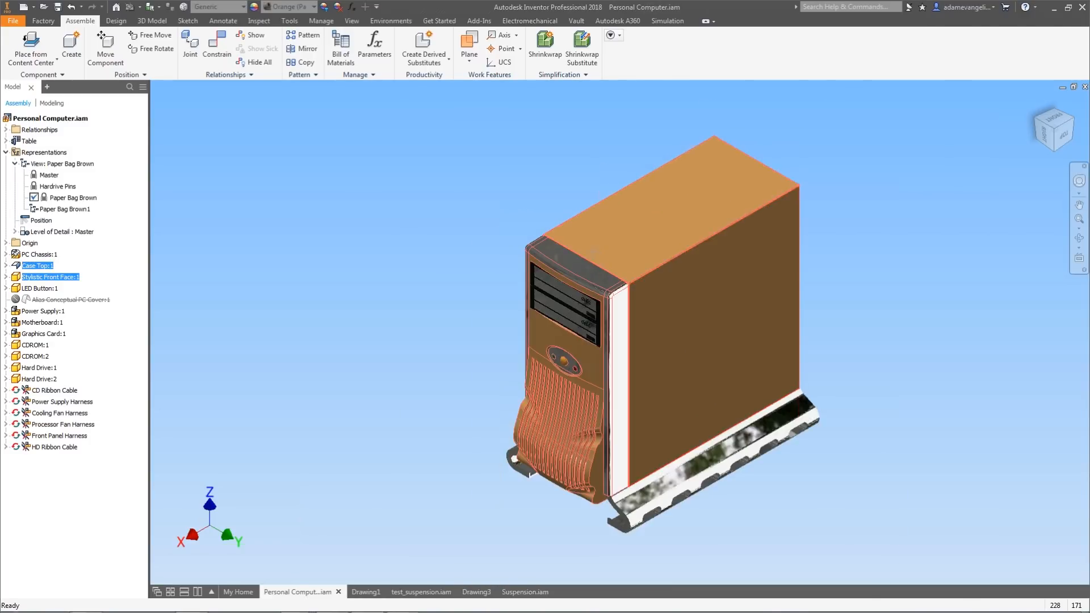
middle_click_drag(594, 250, 597, 234)
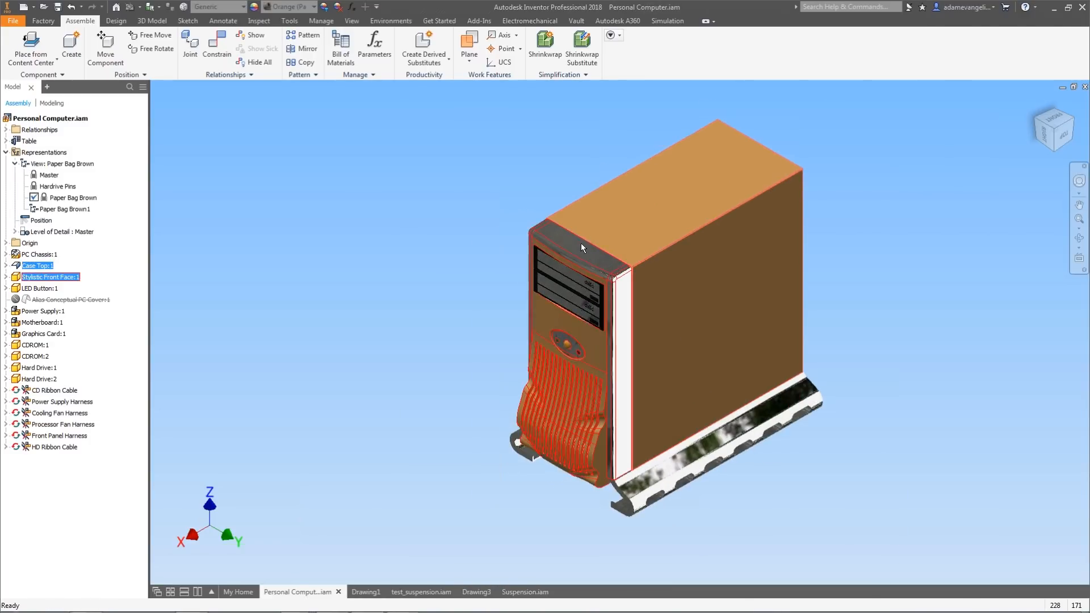
left_click(291, 8)
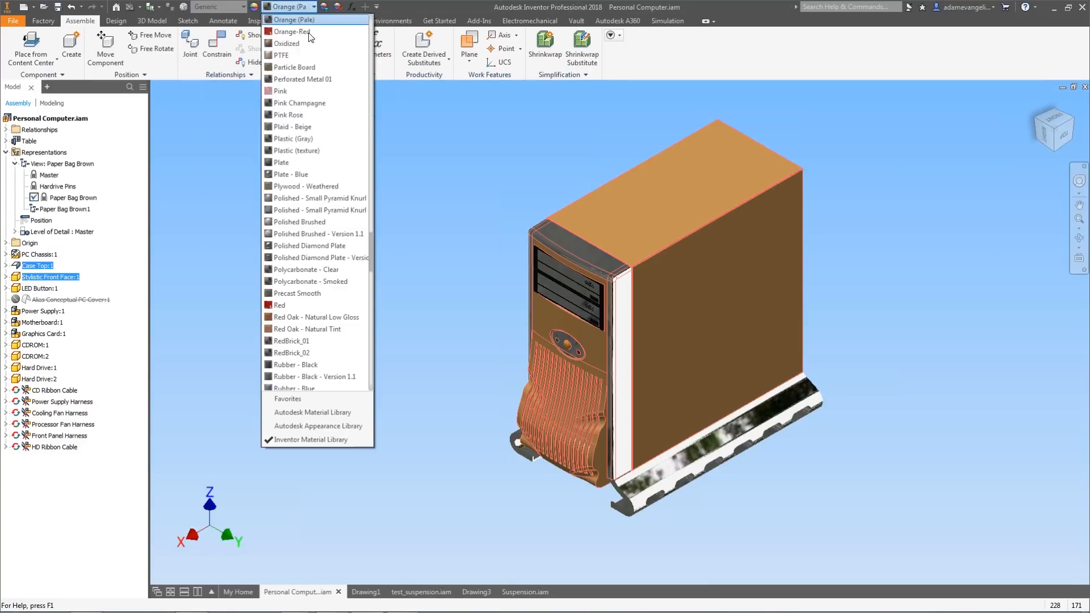
scroll(319, 195, "up", 1)
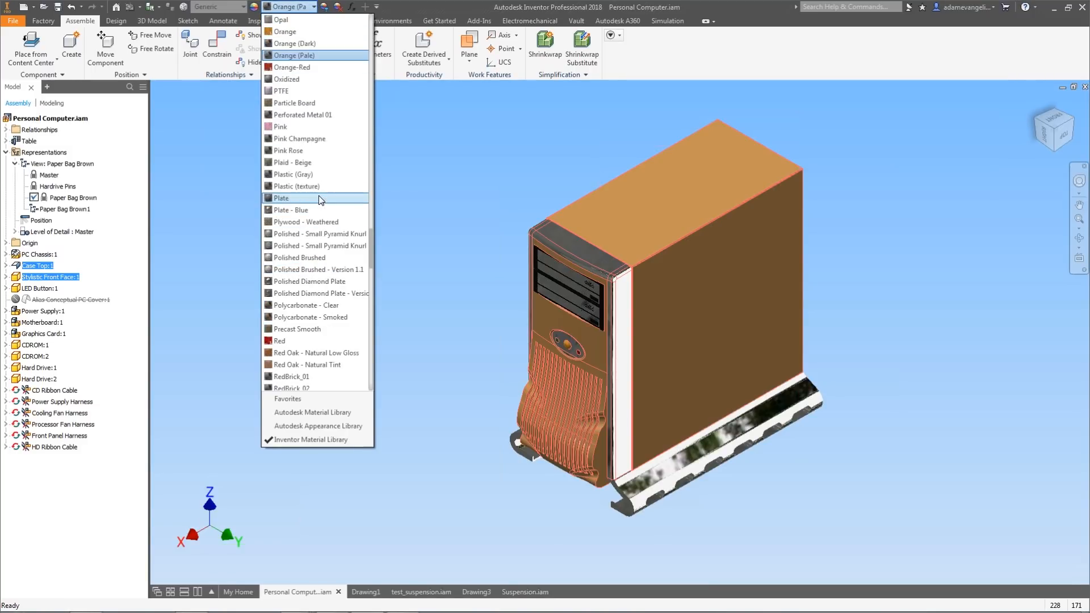
left_click(310, 126)
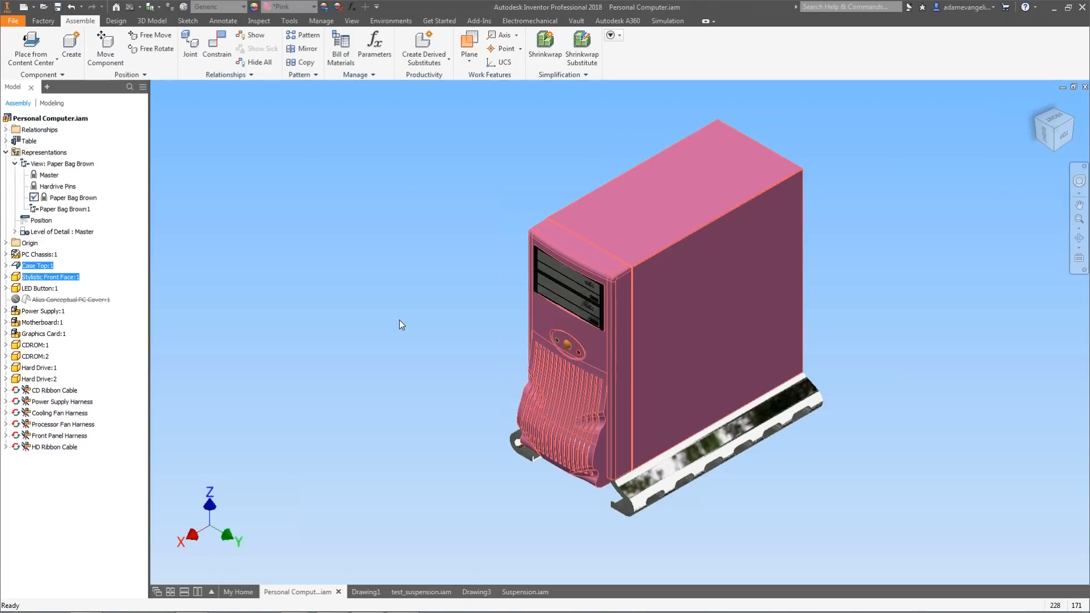
left_click(342, 280)
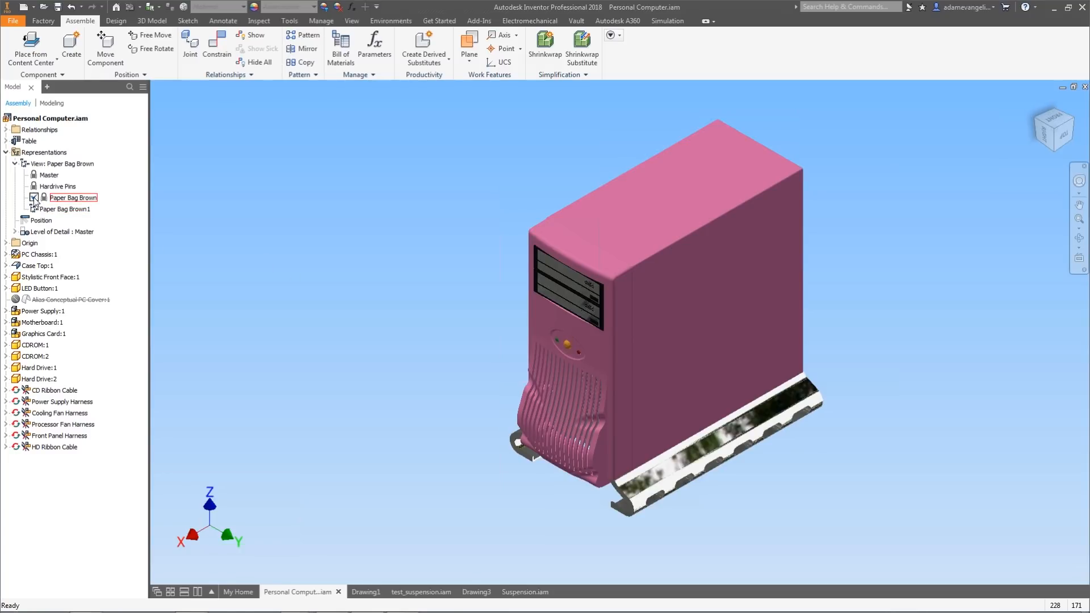
double_click(64, 204)
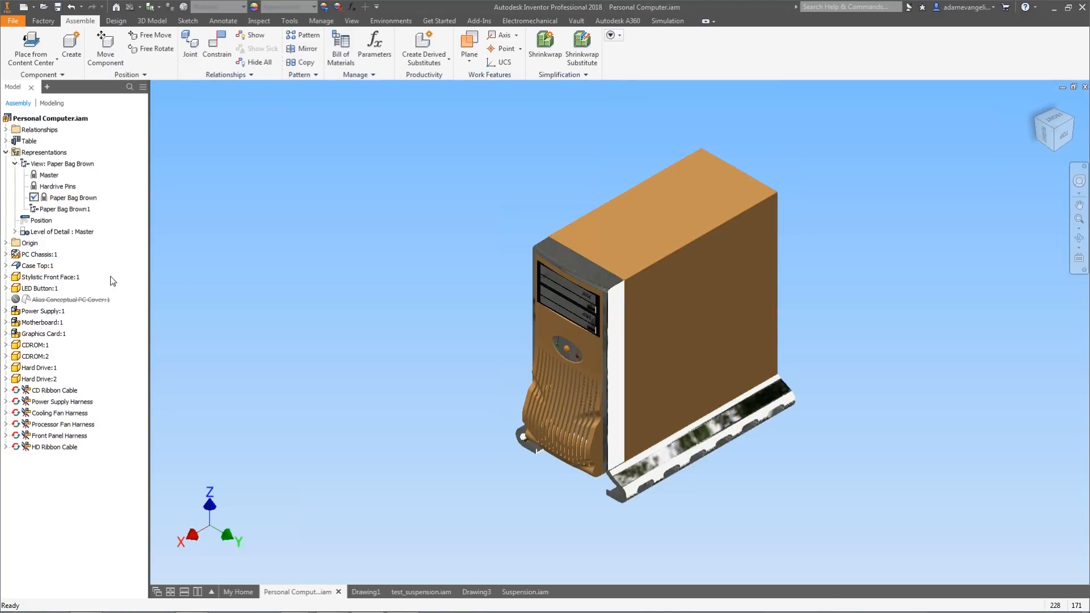
Activate the Paper Bag Brown1 view and apply the Pink appearance to the case top and front face.
double_click(47, 212)
left_click(529, 411)
left_click(680, 342, "ctrl")
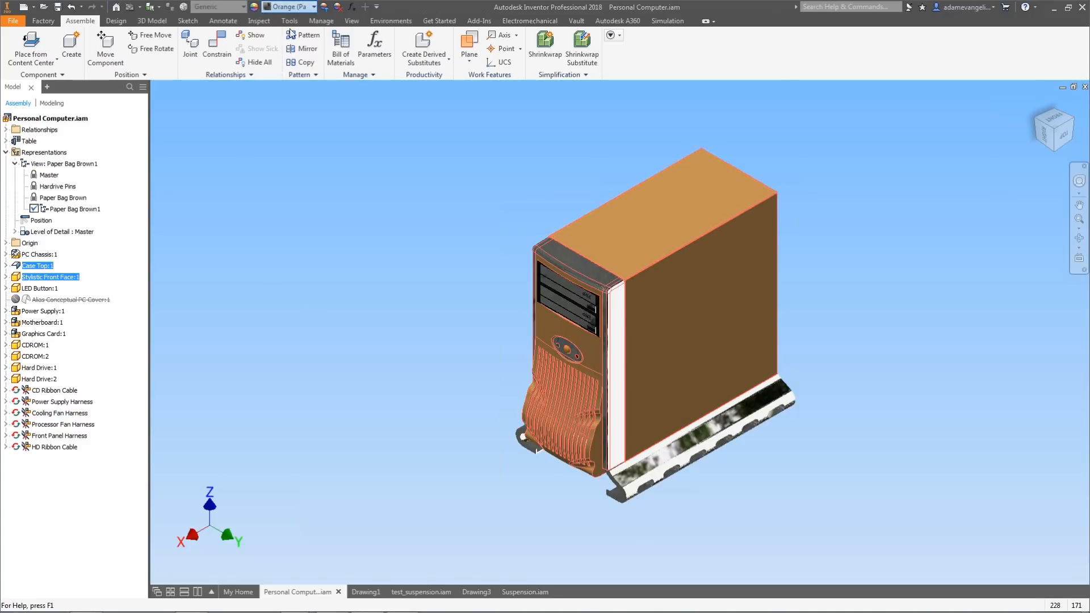
left_click(289, 6)
left_click(294, 94)
left_click(333, 255)
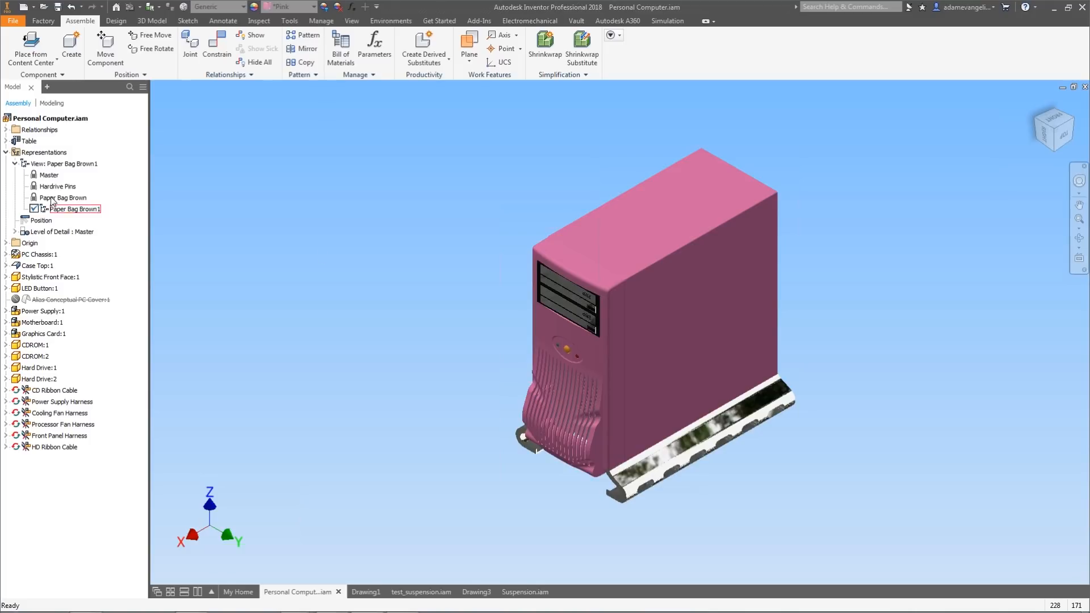
Lock the Paper Bag Brown1 view representation.
left_click(71, 208)
right_click(61, 210)
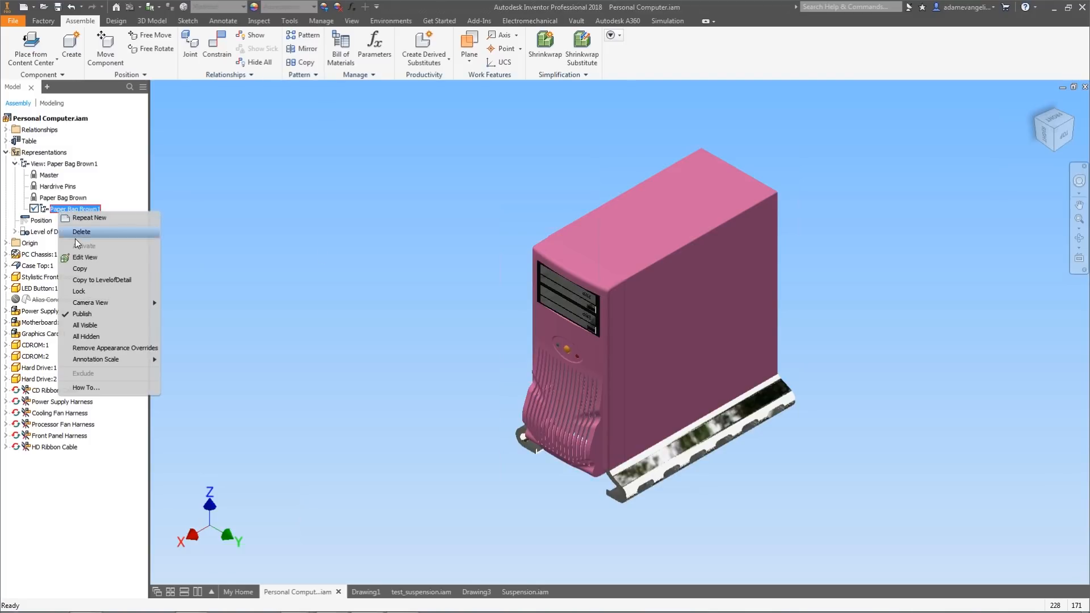
left_click(86, 291)
left_click(290, 302)
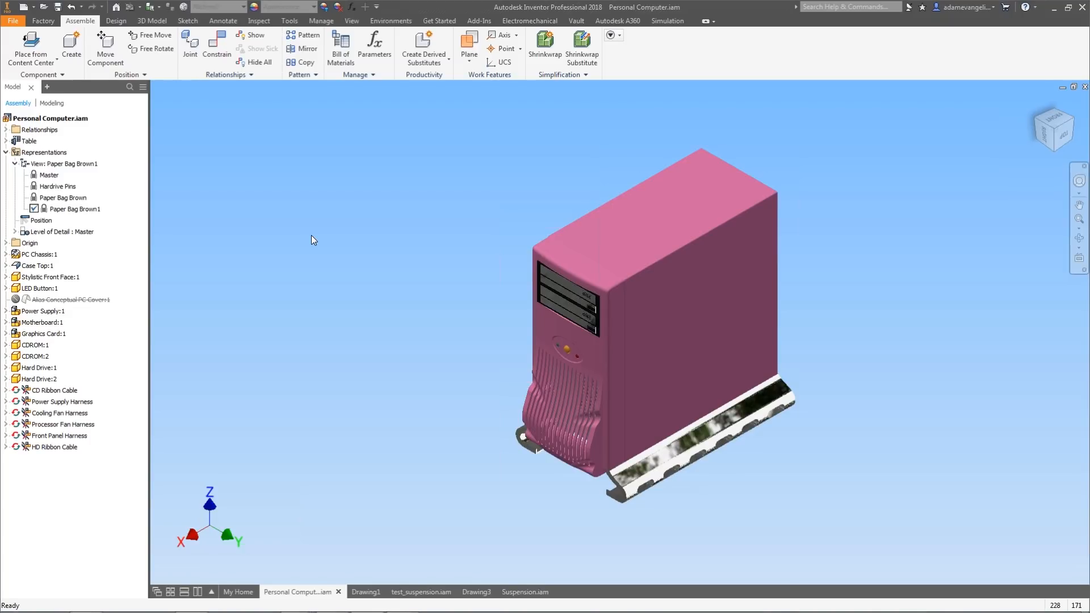
Copy the Paper Bag Brown1 view representation.
right_click(64, 209)
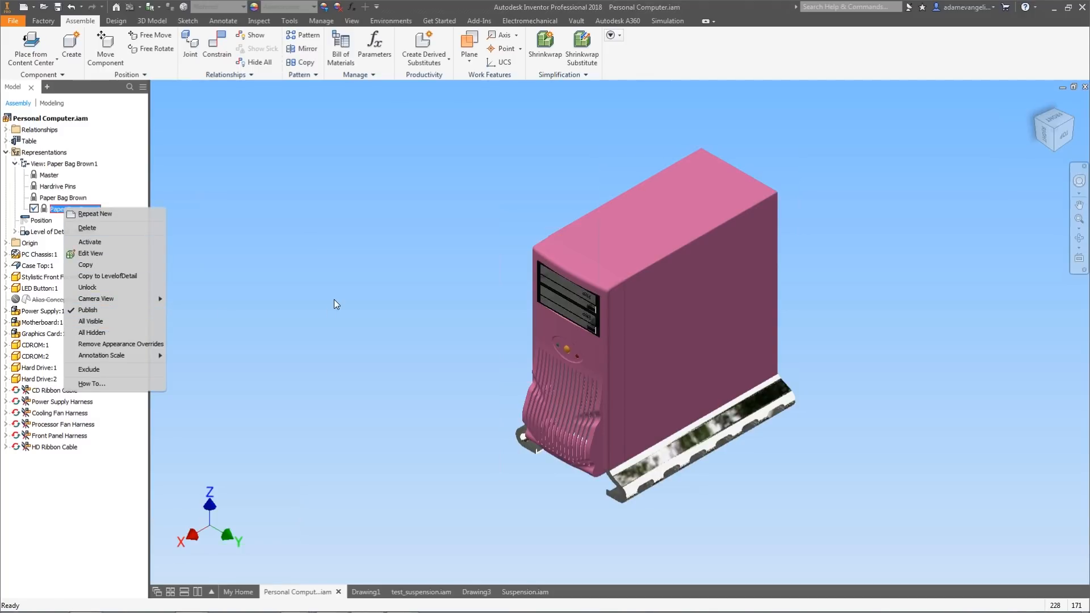
left_click(104, 321)
left_click(280, 254)
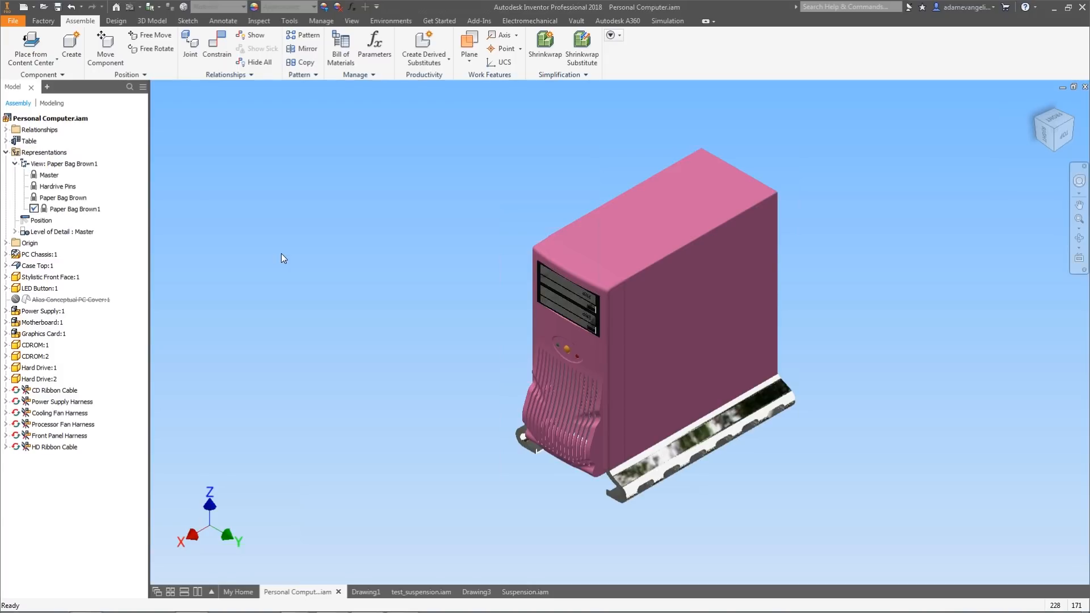
right_click(82, 211)
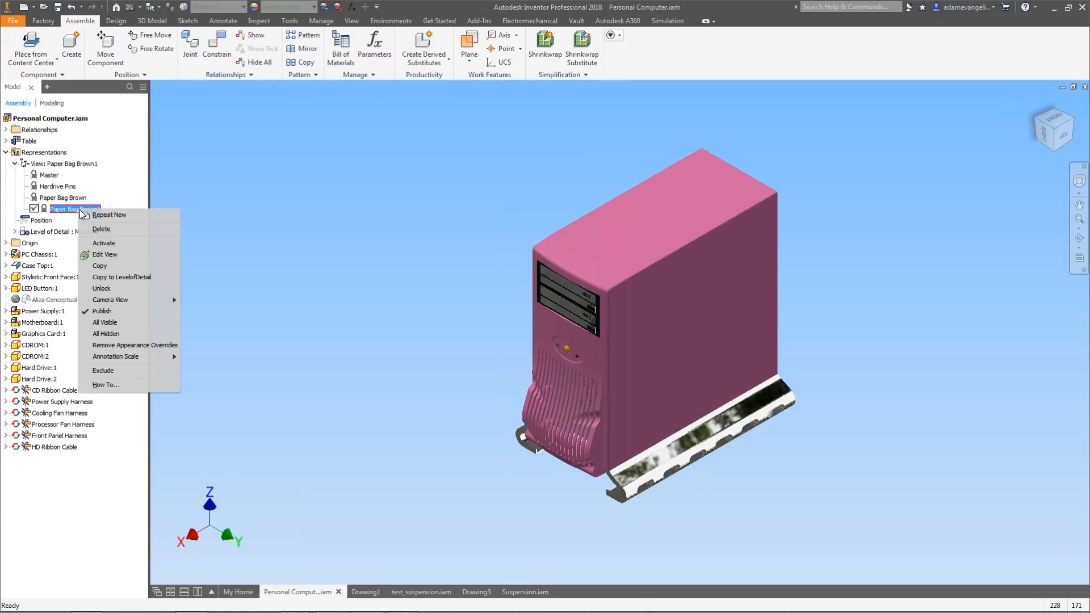
left_click(283, 235)
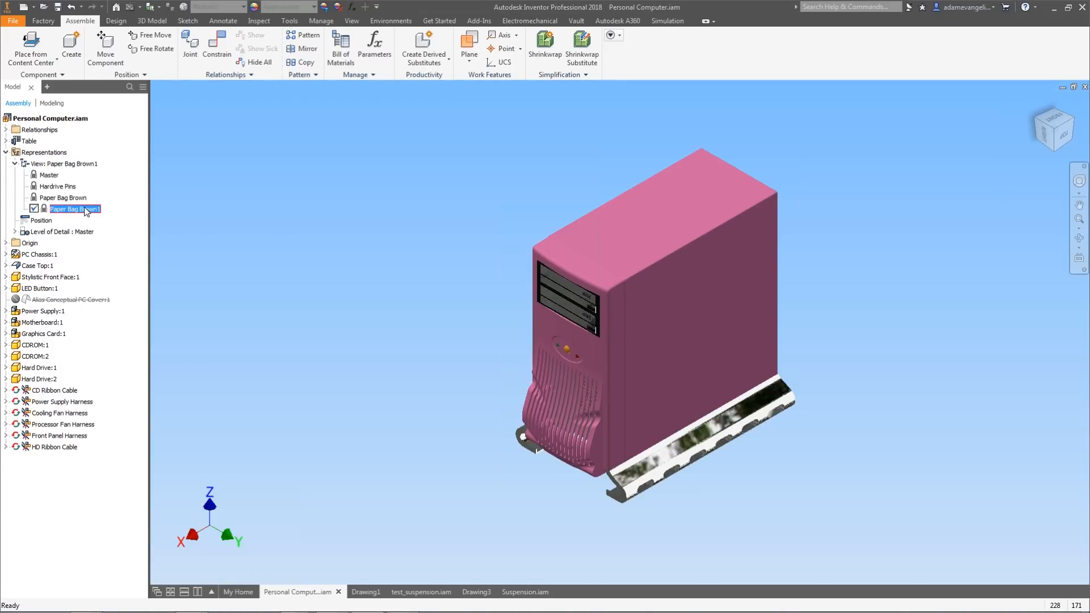
right_click(84, 207)
left_click(104, 263)
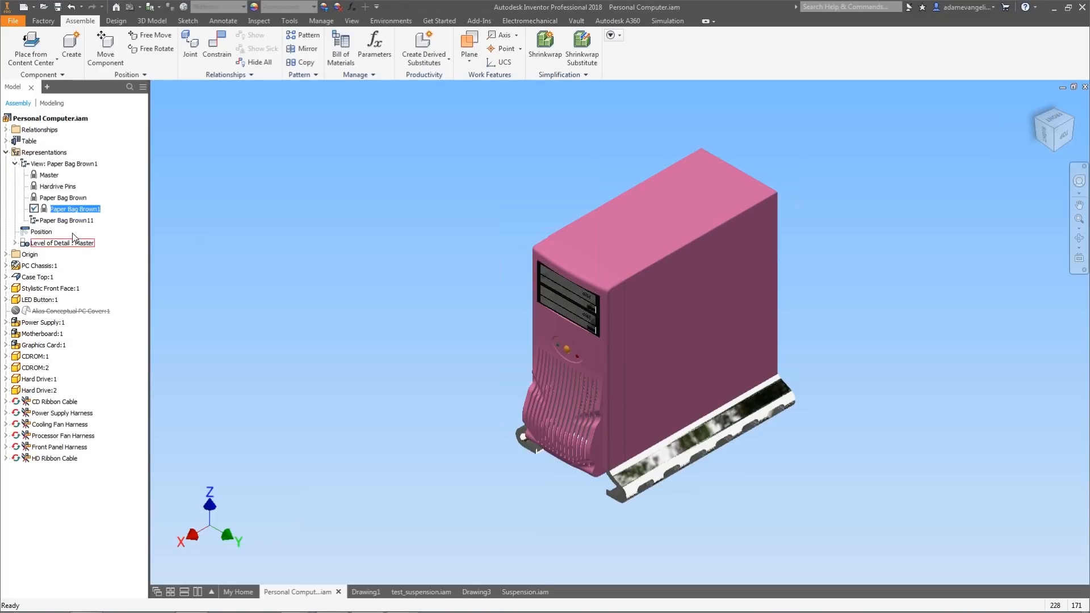
Activate the Paper Bag Brown11 view and apply a blue appearance to the case top and front face.
double_click(55, 222)
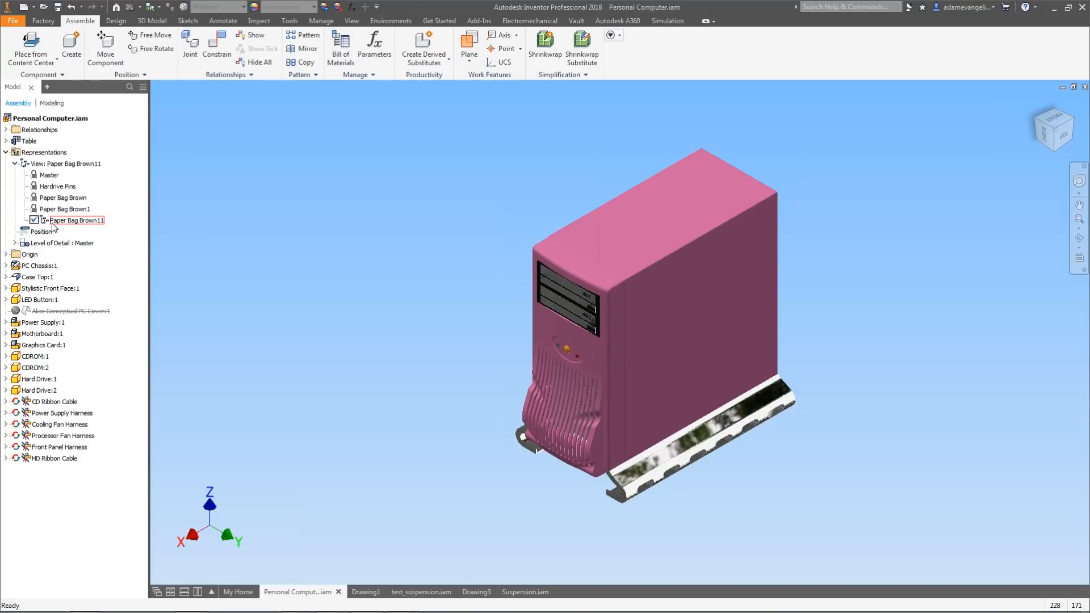
left_click(434, 418)
left_click(574, 424)
left_click(701, 374, "ctrl")
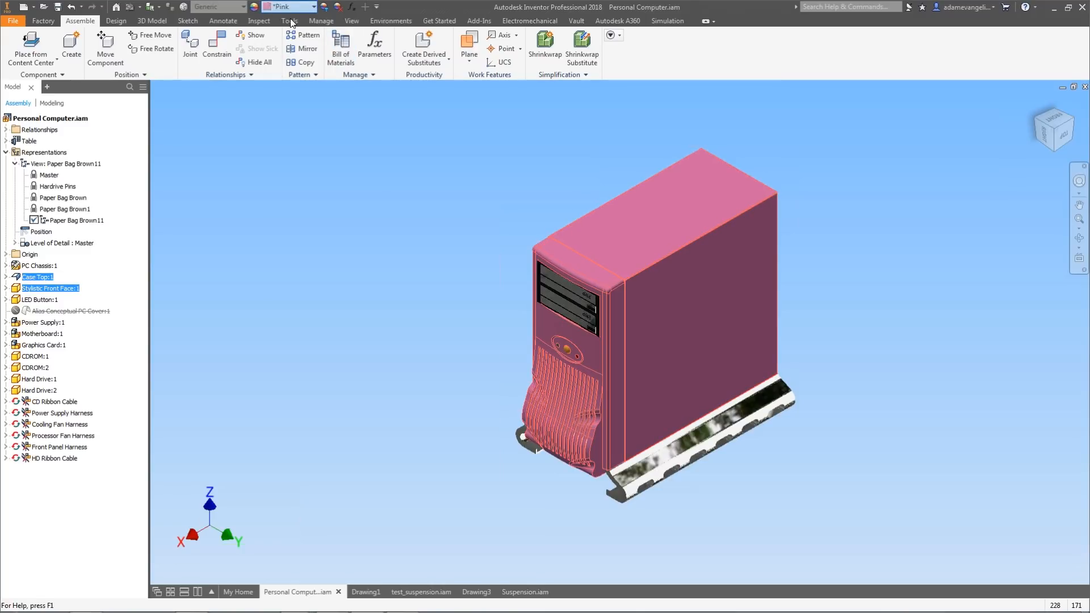
left_click(289, 6)
scroll(303, 291, "down", 7)
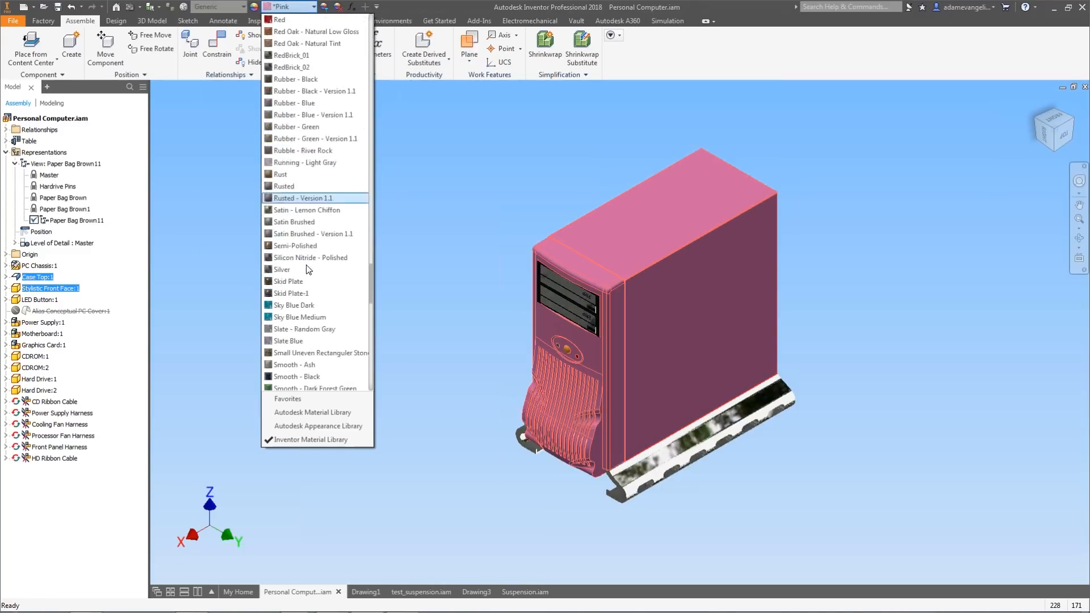
left_click(301, 282)
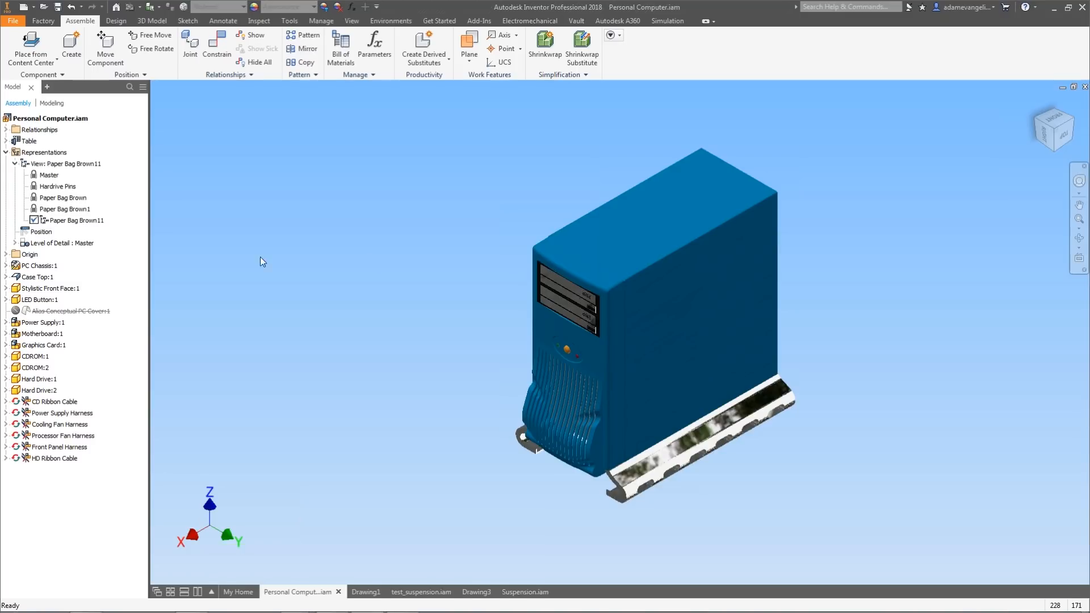
Lock the Paper Bag Brown11 view representation.
left_click(64, 220)
right_click(64, 220)
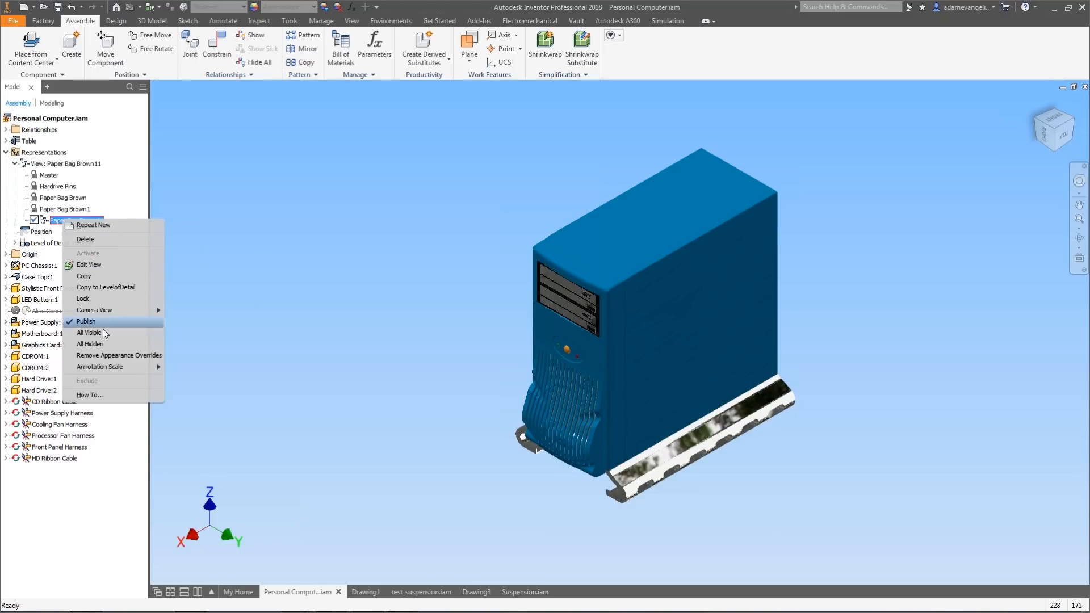
left_click(108, 299)
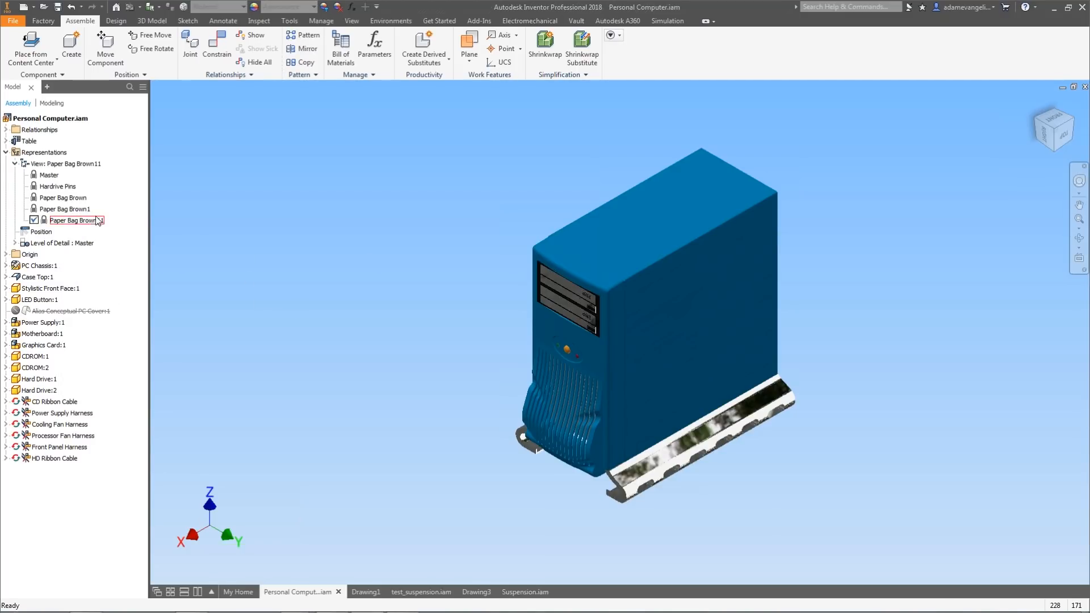
Rename Paper Bag Brown11 to Blue and switch to the Paper Bag Brown1 view representation.
double_click(78, 220)
left_click(75, 222)
left_click(76, 222)
type("Blue")
left_click(64, 210)
double_click(65, 210)
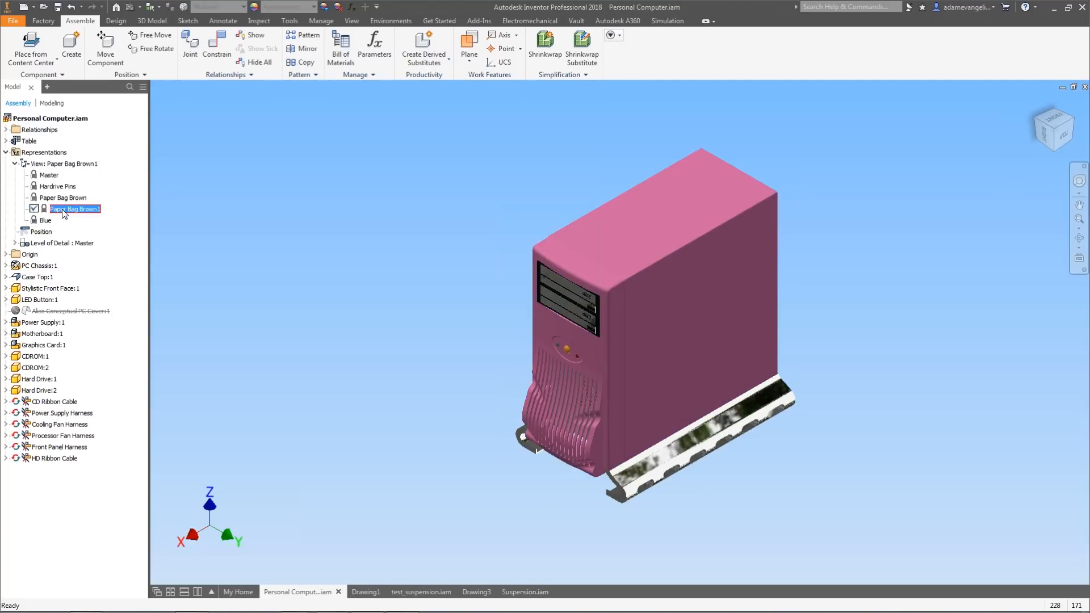
Rename the Paper Bag Brown1 view representation to Pink and activate the Blue view representation.
type("Pink")
key("Return")
double_click(45, 220)
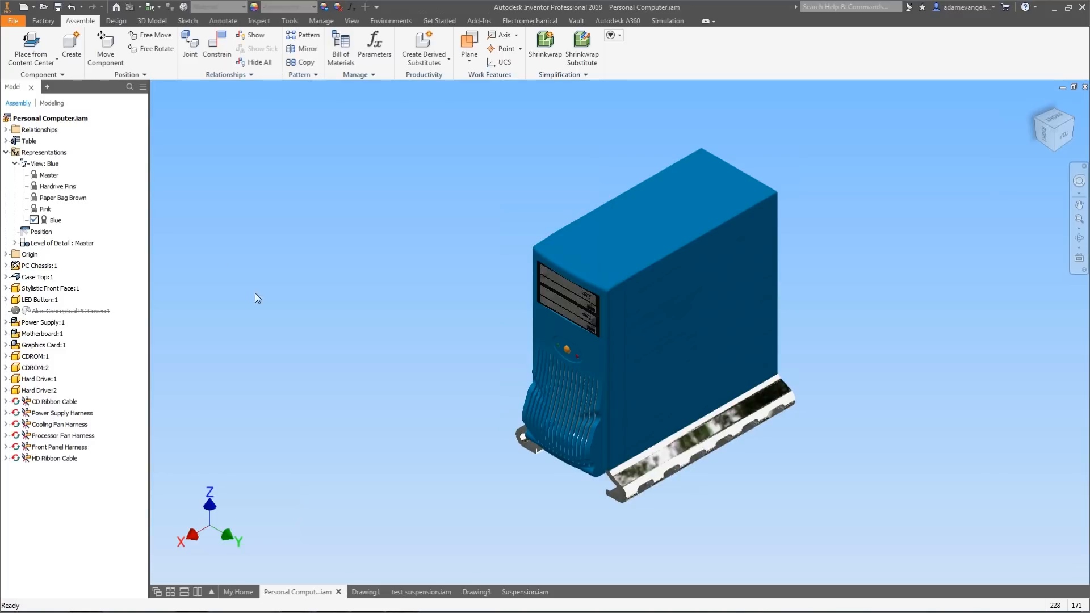
Activate the locked Paper Bag Brown view and try to change the appearance of the case top and stylistic front face.
double_click(56, 198)
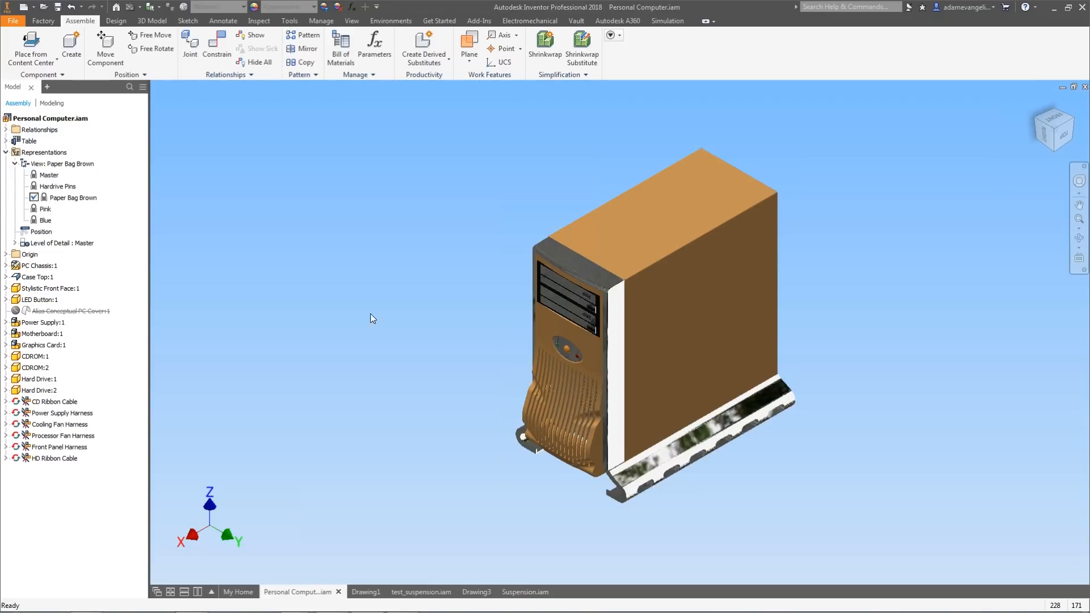
left_click(289, 7)
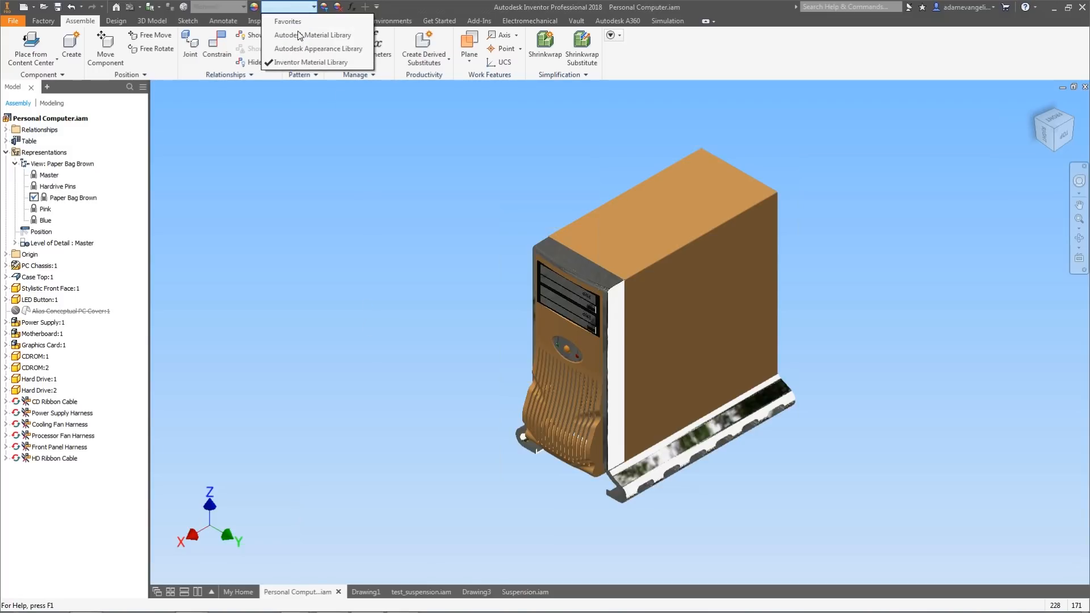
left_click(300, 128)
left_click(559, 430)
left_click(703, 369, "ctrl")
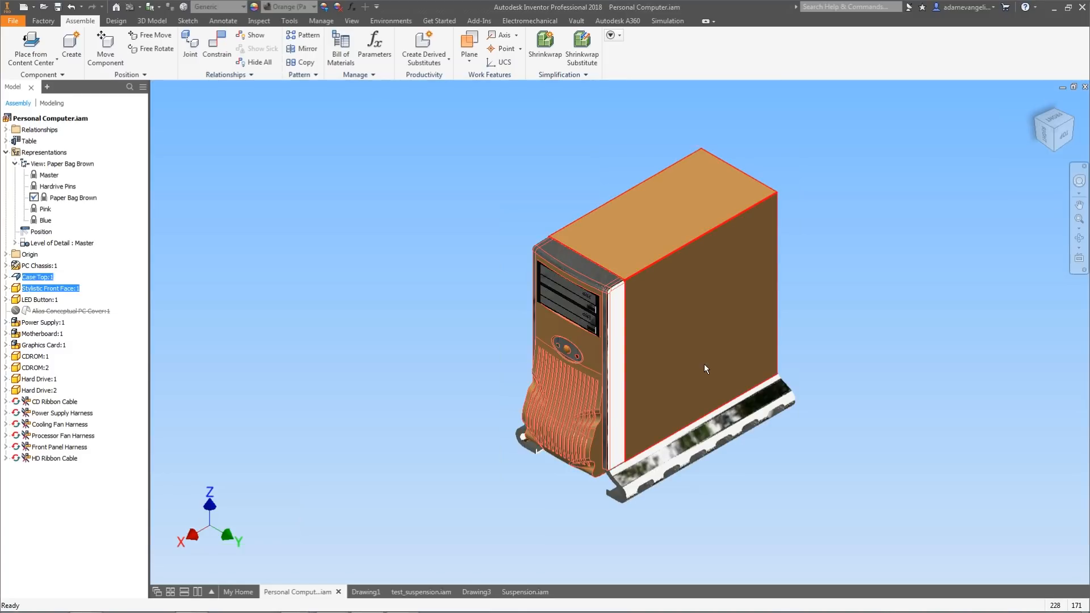
left_click(273, 5)
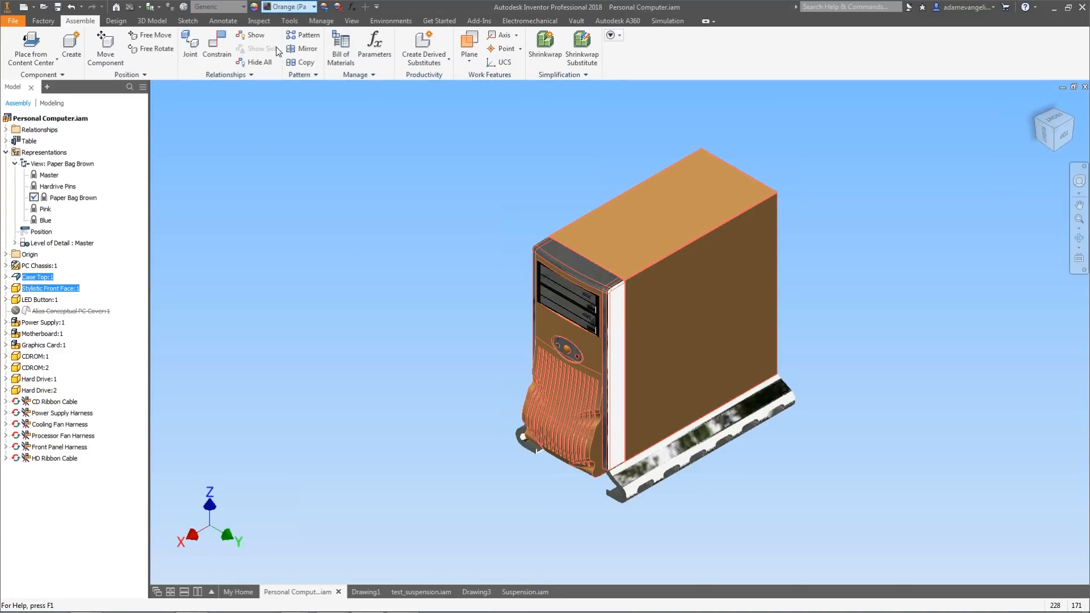
left_click(545, 197)
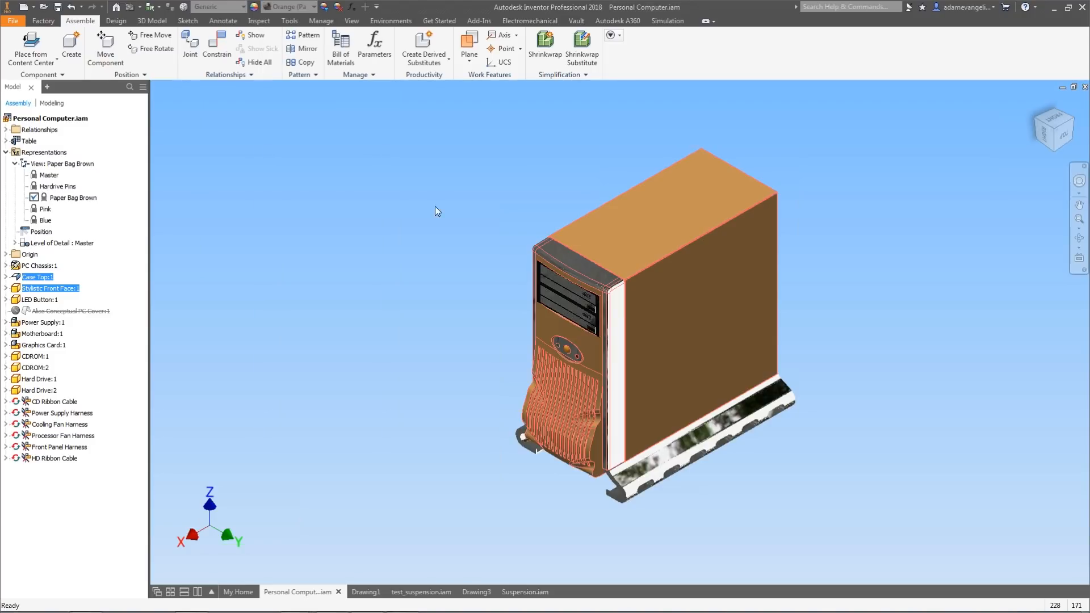
Switch between the Pink, Blue and Paper Bag Brown view representations to compare their appearances.
double_click(36, 210)
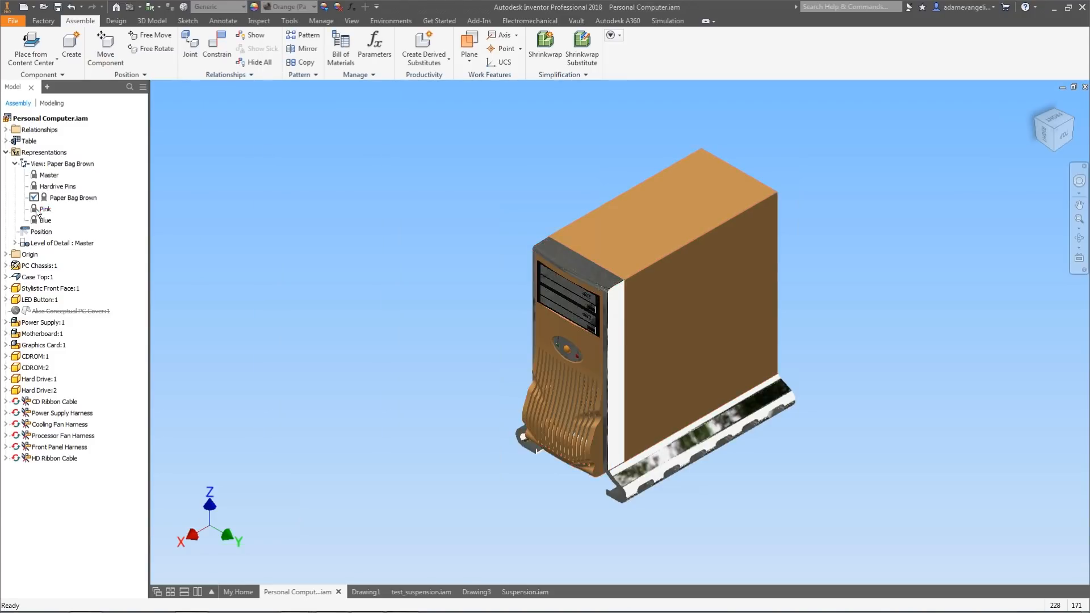
double_click(34, 221)
double_click(33, 198)
double_click(45, 220)
double_click(43, 209)
double_click(32, 222)
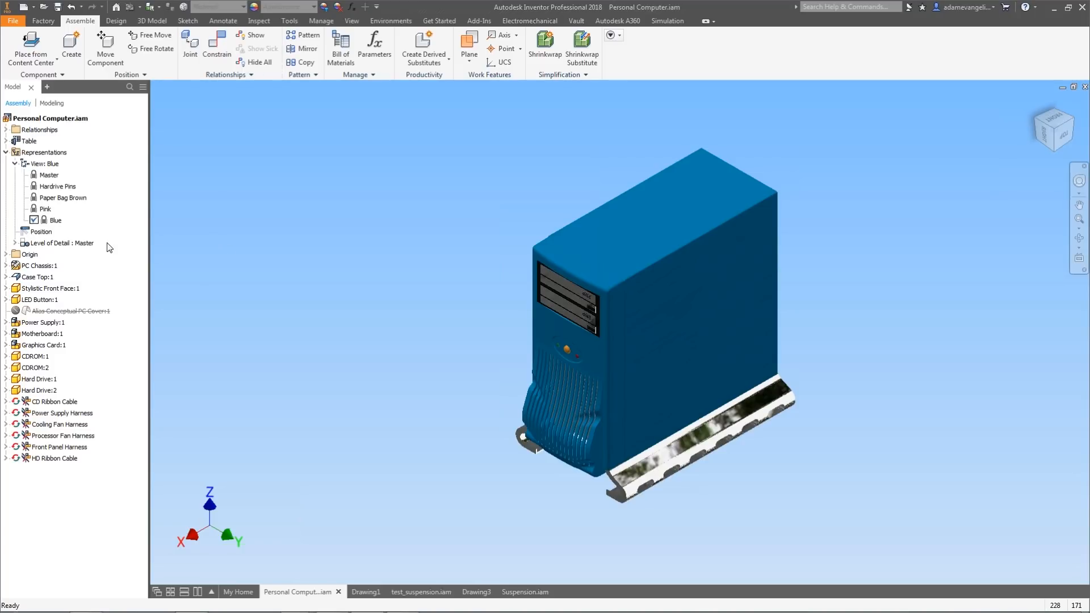
Copy the Blue view representation and activate the new copy.
right_click(62, 223)
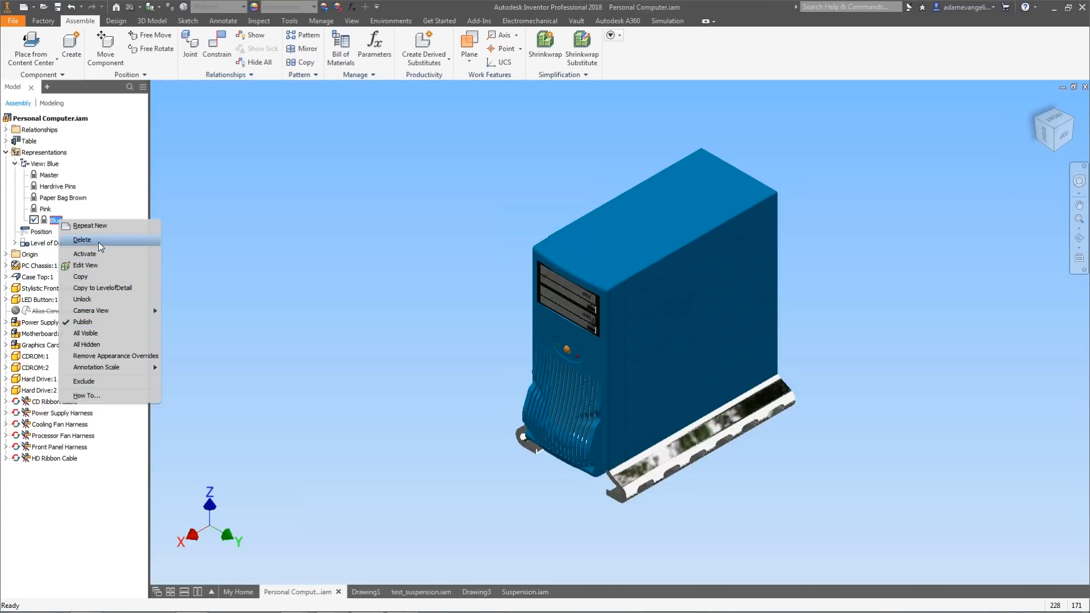
left_click(97, 278)
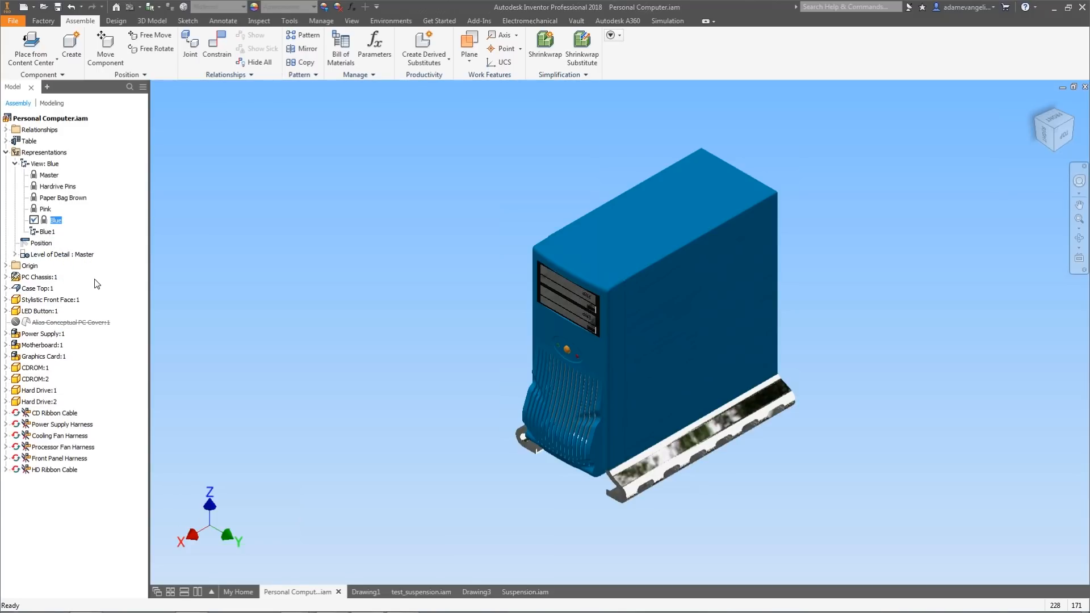
left_click(55, 233)
double_click(55, 233)
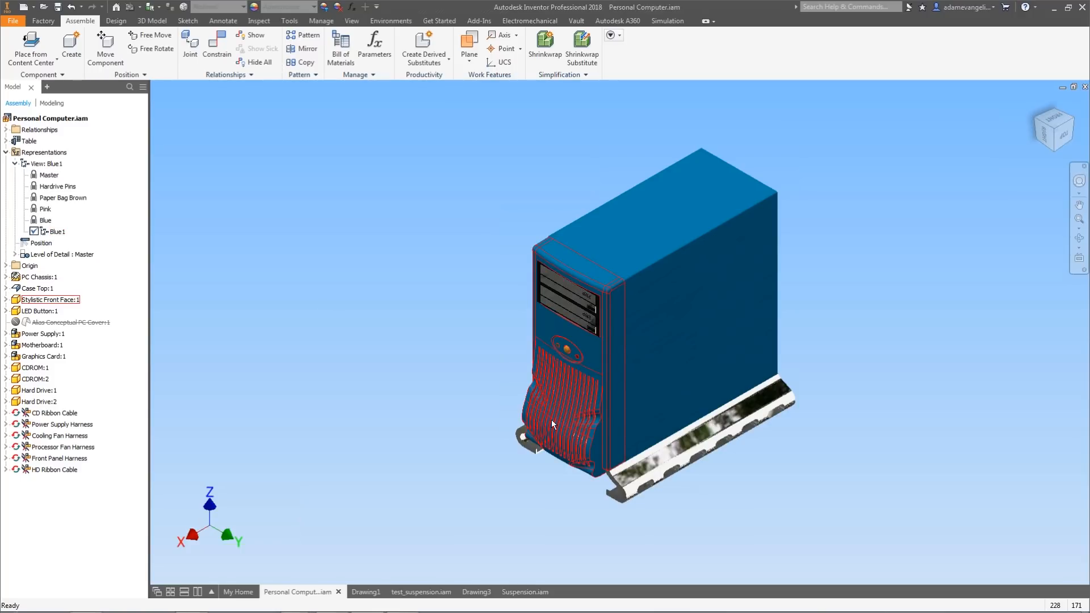
In the copied view, hide the PC chassis, case top and stylistic front face.
middle_click_drag(428, 310, 593, 398, "shift")
scroll(613, 312, "down", 3)
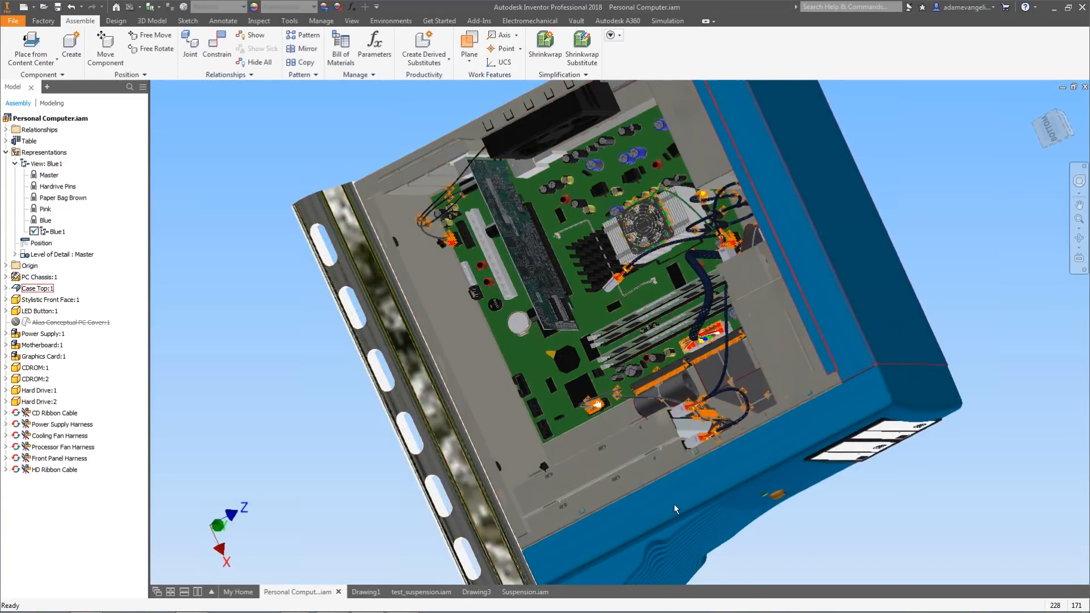
left_click_drag(754, 227, 593, 190, "shift")
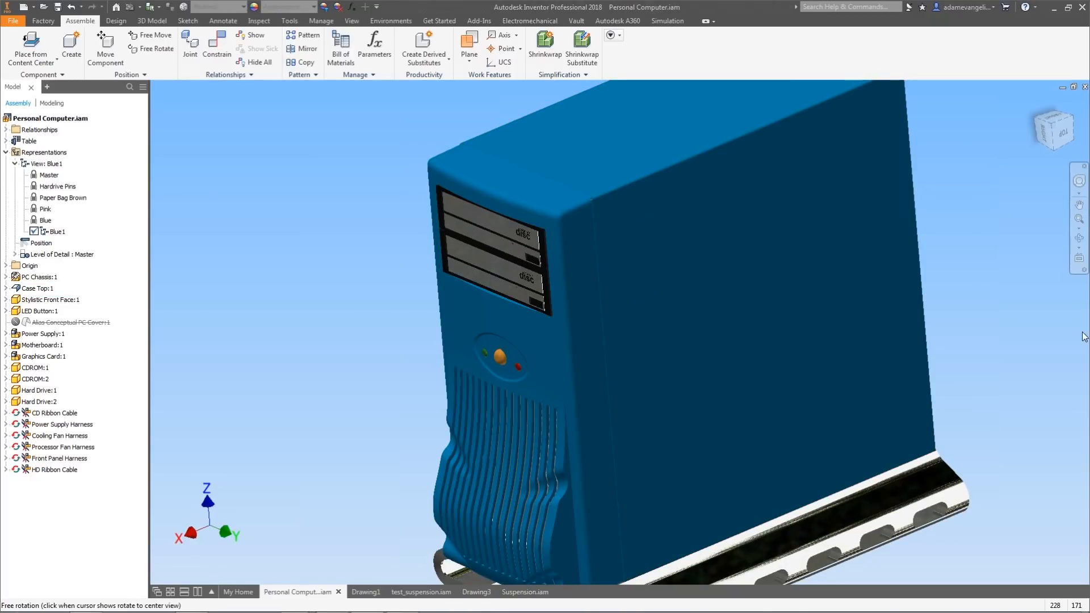
left_click(1035, 105)
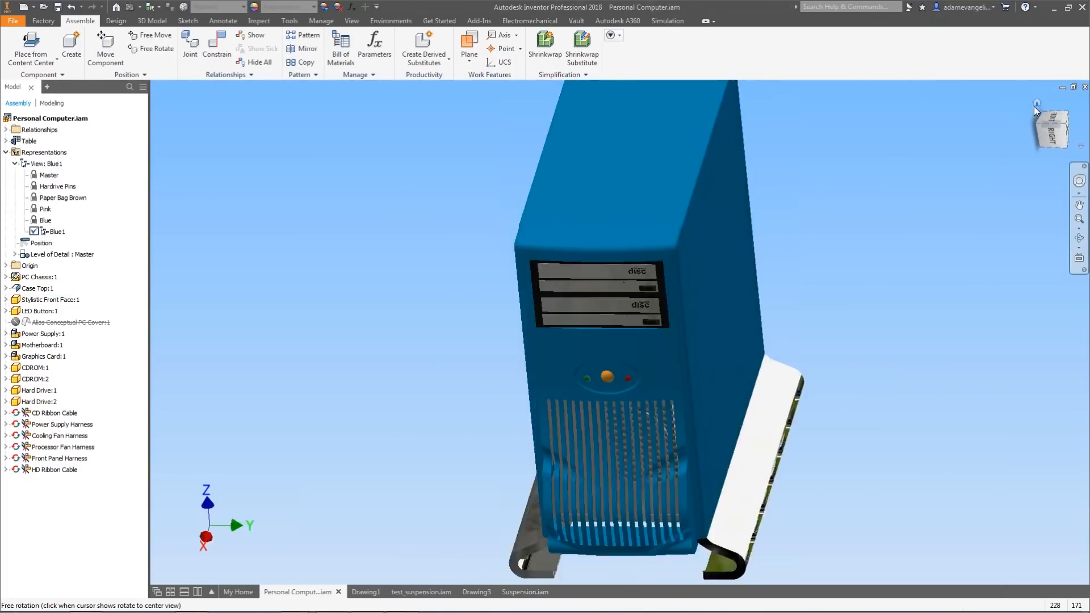
left_click(1072, 119)
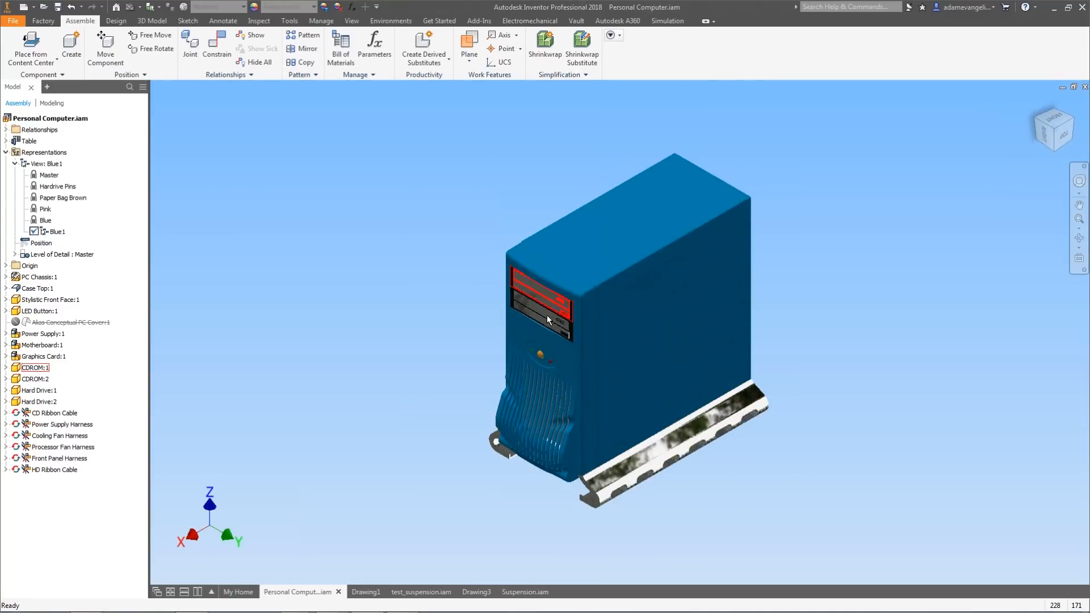
left_click(536, 400)
left_click(653, 349, "ctrl")
left_click(661, 464, "ctrl")
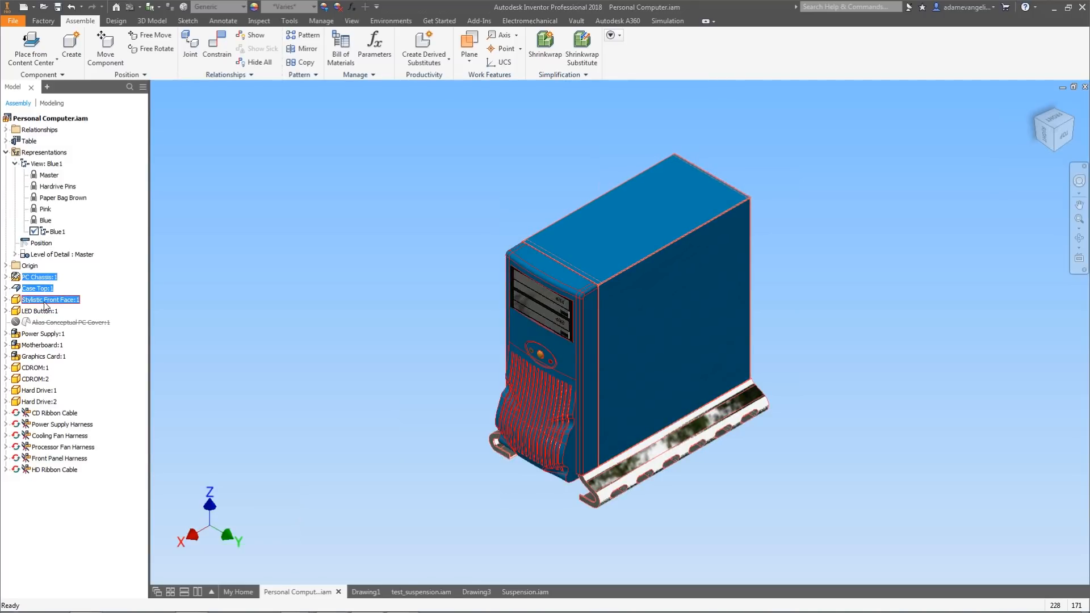
right_click(645, 241)
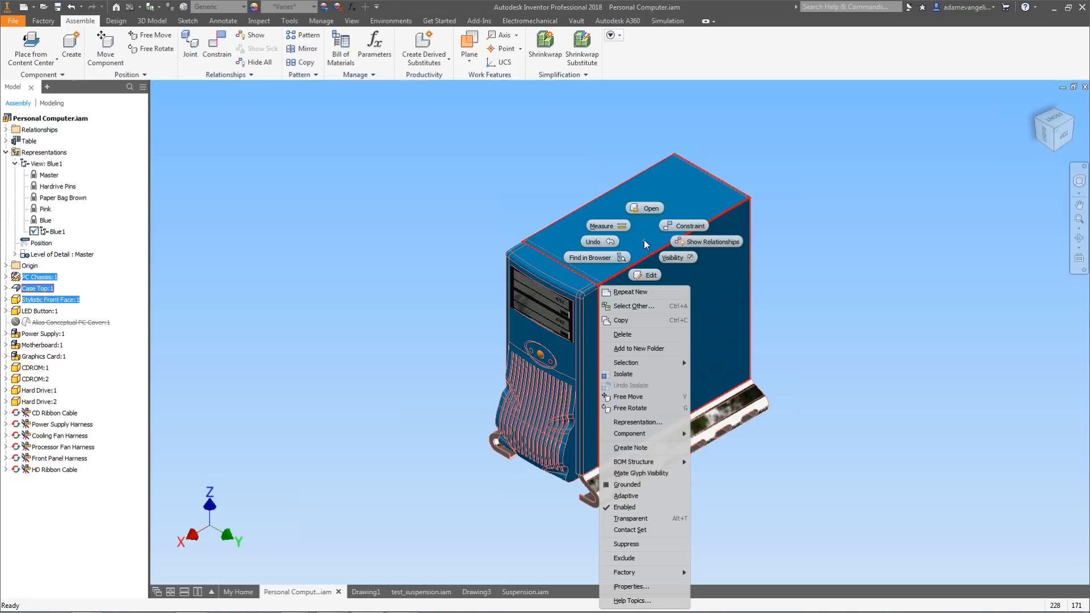
left_click(675, 256)
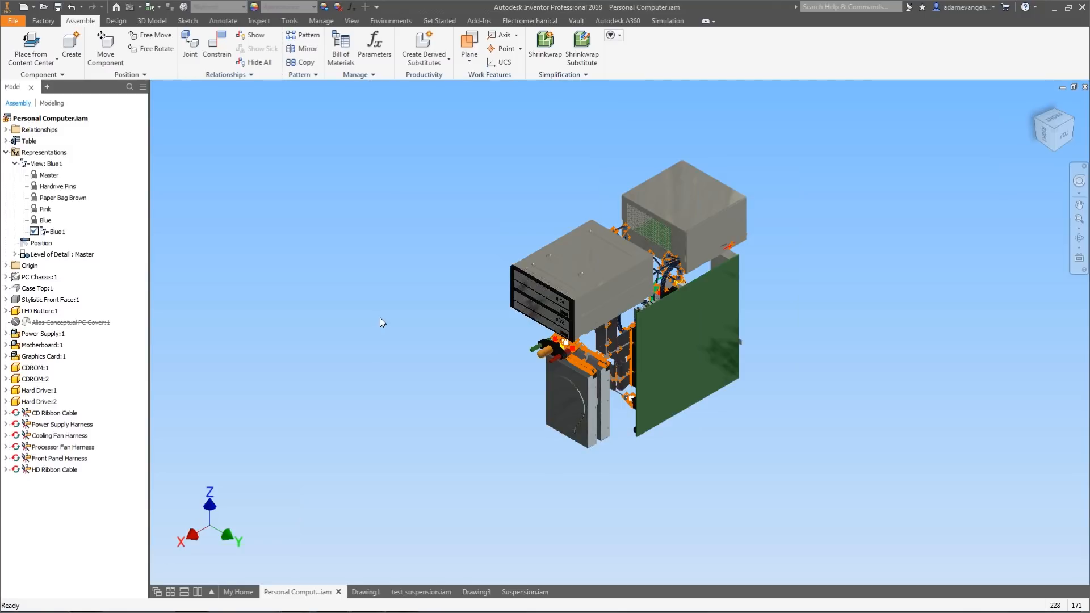
Rename the Blue1 view representation to Guts.
middle_click_drag(380, 342, 600, 449, "shift")
left_click(1061, 137)
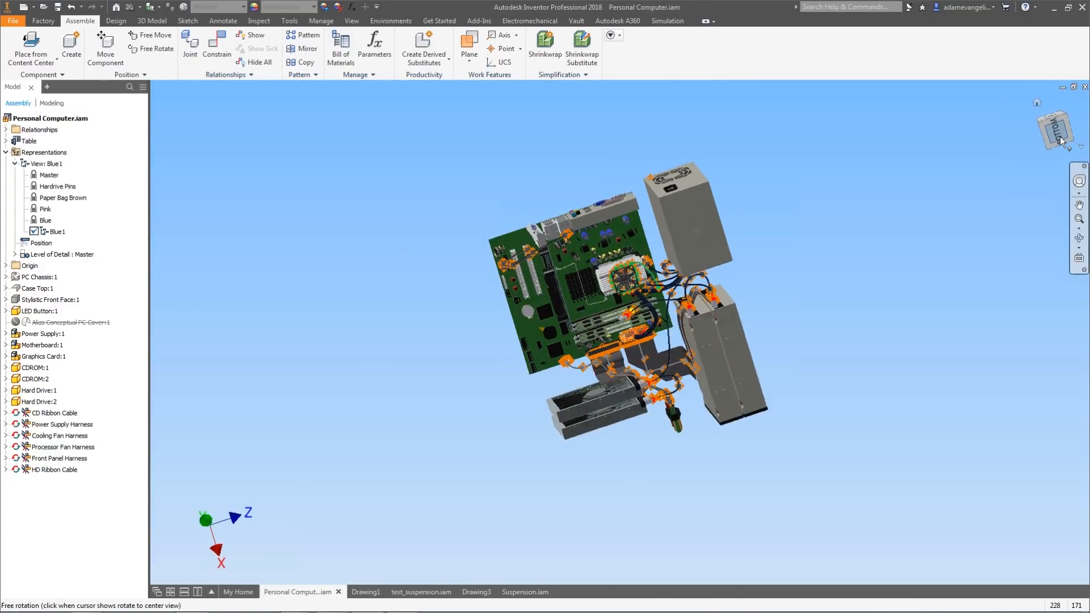
left_click(1074, 107)
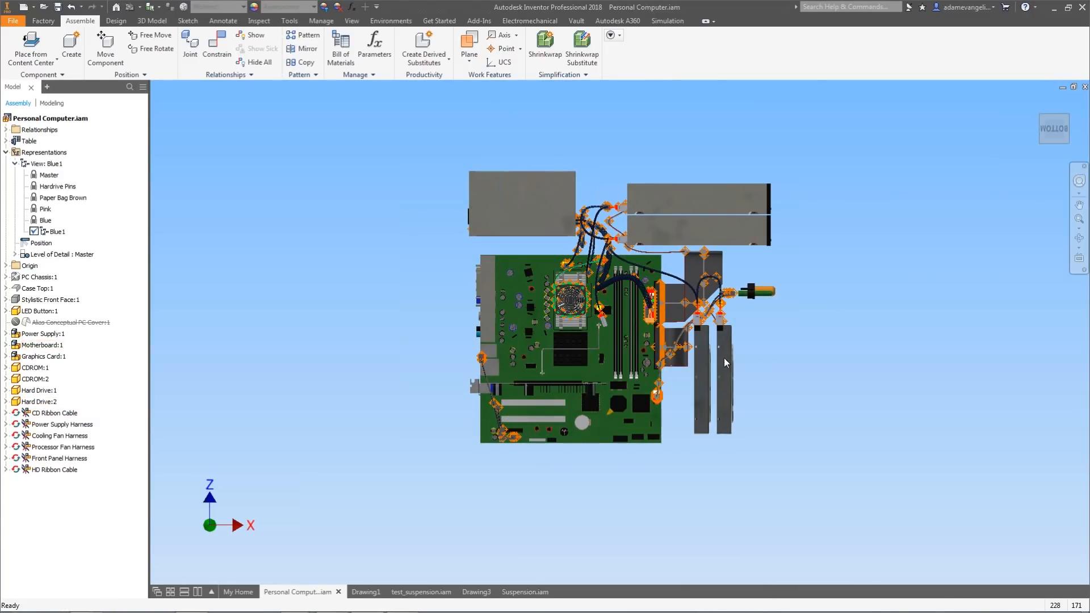
right_click(55, 233)
left_click(54, 231)
key("BackSpace")
type("Guts")
key("Return")
Lock the Guts view representation.
right_click(46, 232)
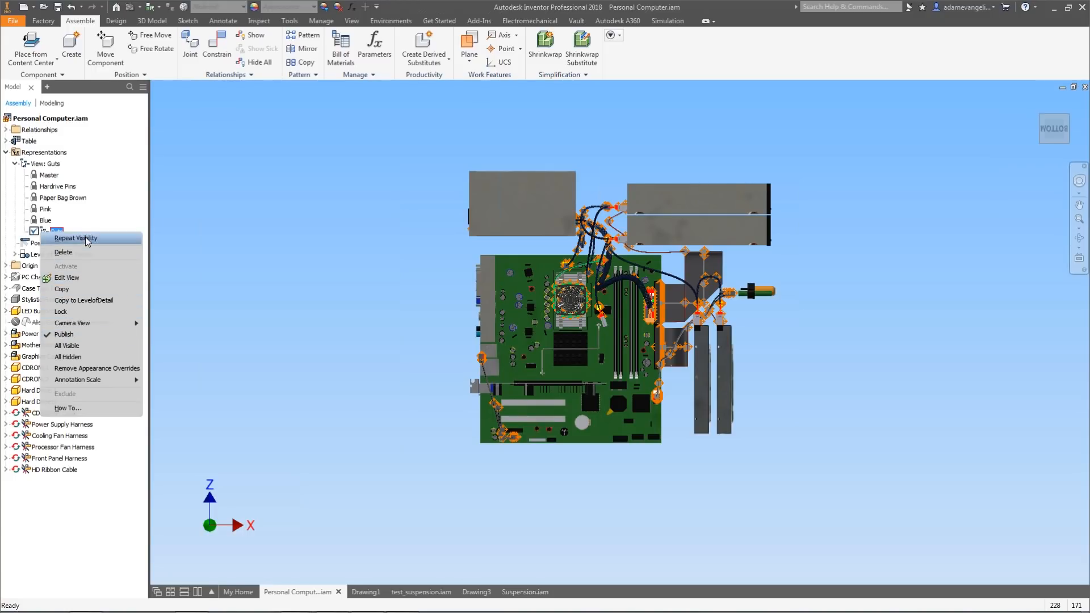
left_click(82, 311)
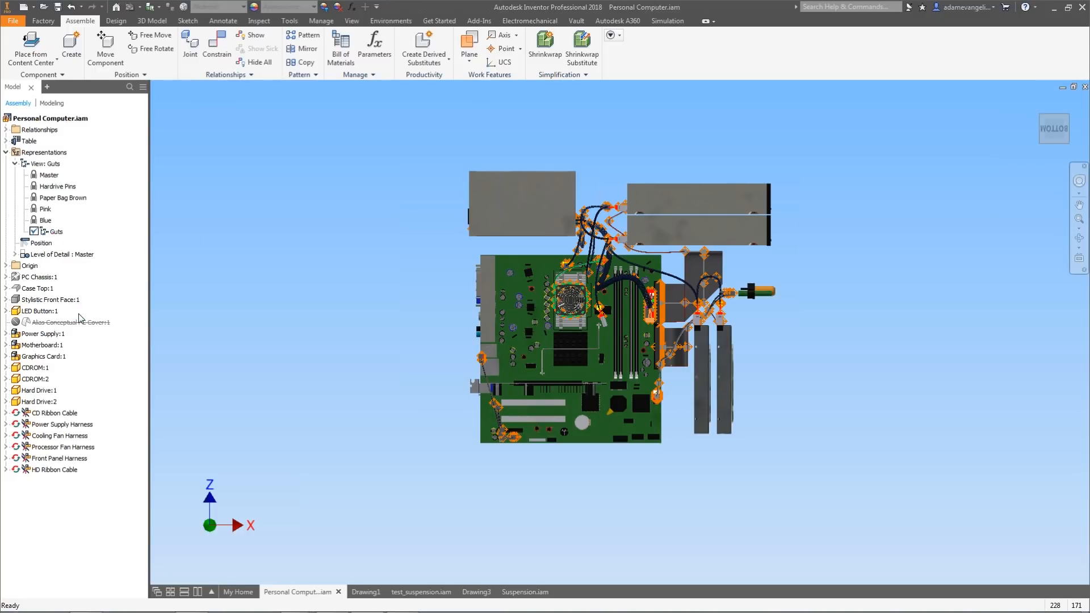
Orbit away and reactivate the Guts view representation to check its saved camera.
middle_click_drag(397, 300, 425, 275, "shift")
scroll(551, 273, "up", 4)
middle_click_drag(556, 267, 633, 319)
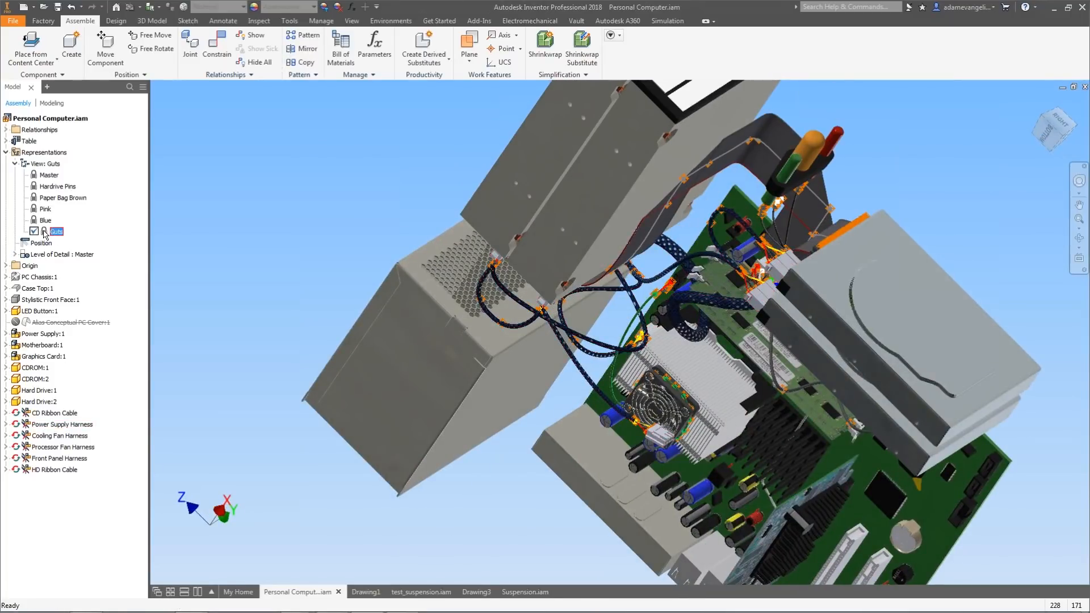
double_click(44, 232)
scroll(775, 386, "down", 4)
scroll(713, 362, "up", 3)
middle_click_drag(656, 310, 667, 318)
scroll(673, 322, "down", 1)
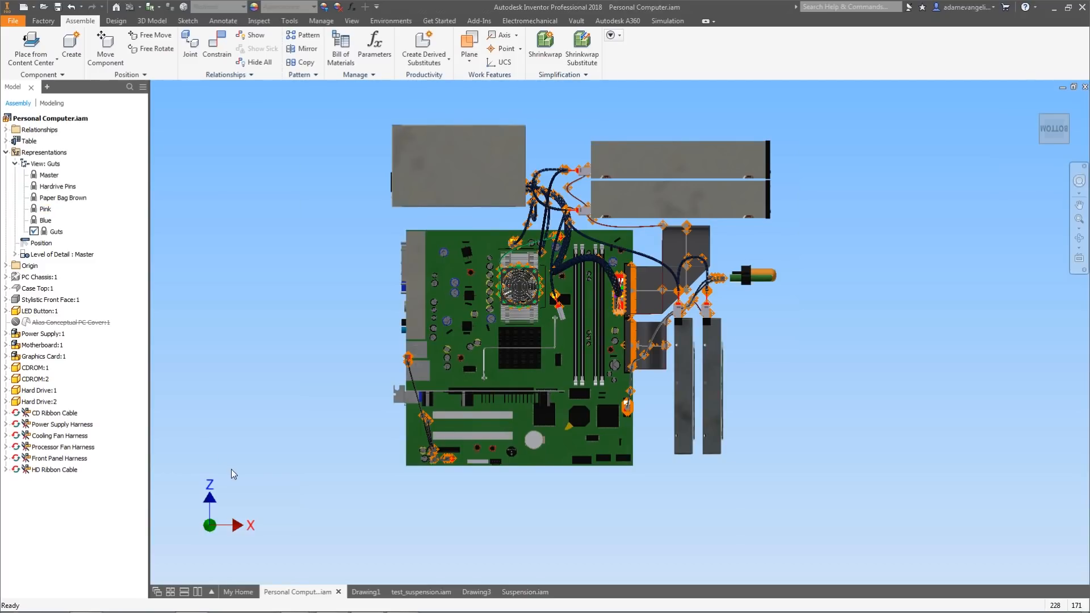
Open the Drawing1 document and return to the Personal Computer assembly.
mouse_move(367, 594)
left_click(366, 591)
scroll(509, 411, "up", 3)
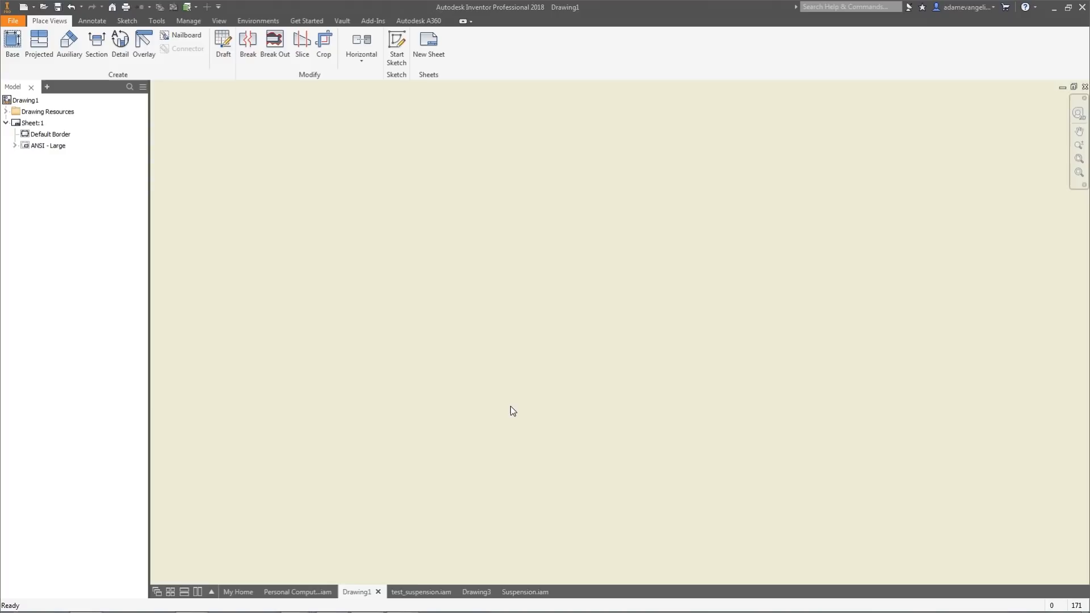
scroll(513, 403, "down", 5)
scroll(523, 393, "up", 4)
scroll(522, 393, "down", 3)
middle_click_drag(522, 392, 486, 384)
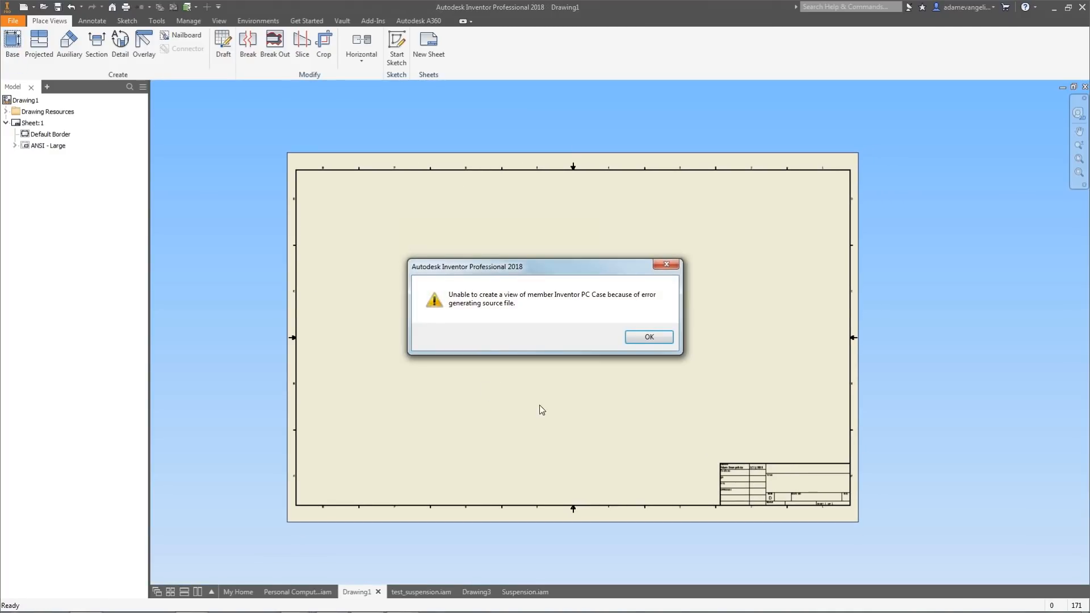
left_click(650, 340)
left_click(757, 316)
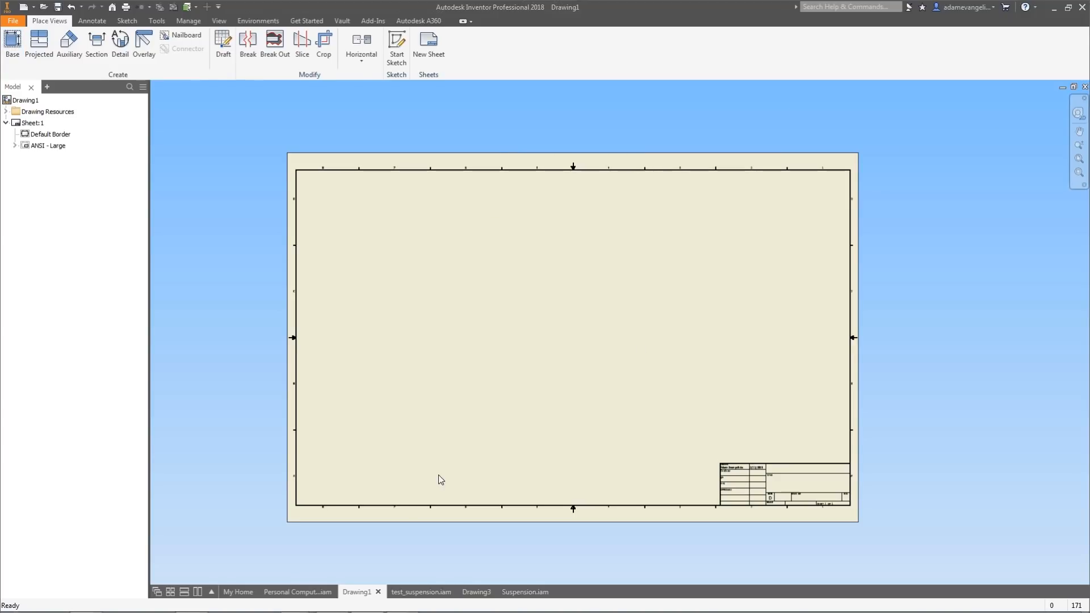
left_click(275, 588)
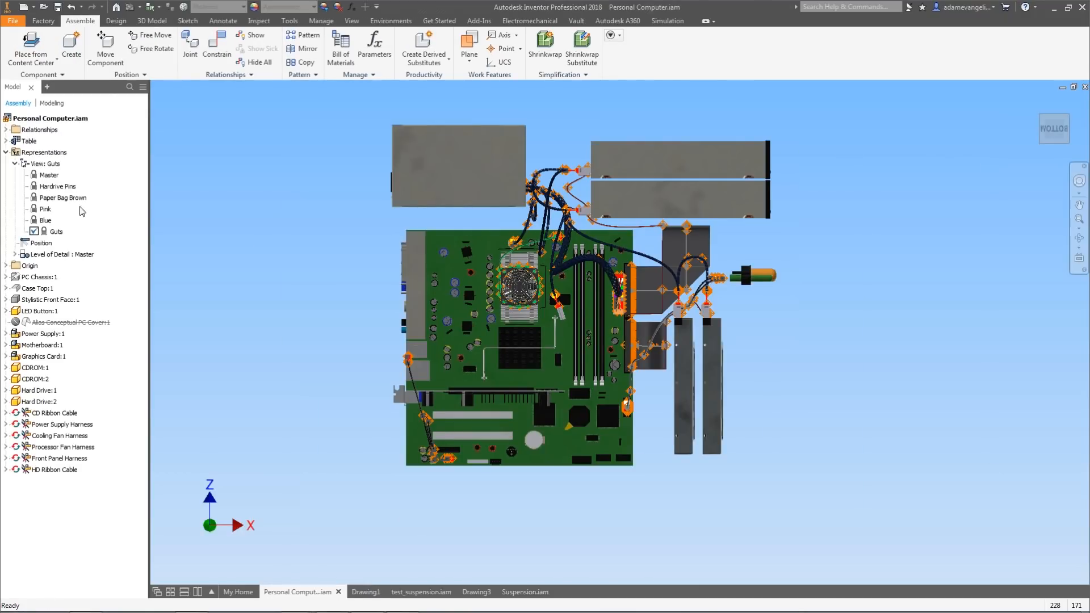
Save the assembly as AVA5_Personal Computer.
left_click(15, 22)
left_click(35, 136)
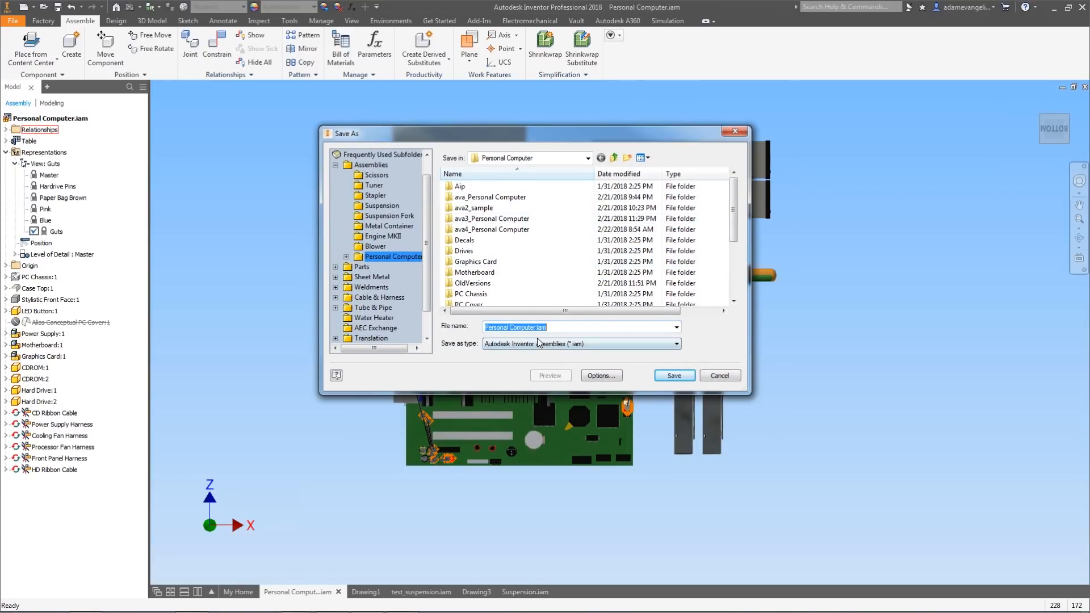
type("AVA_")
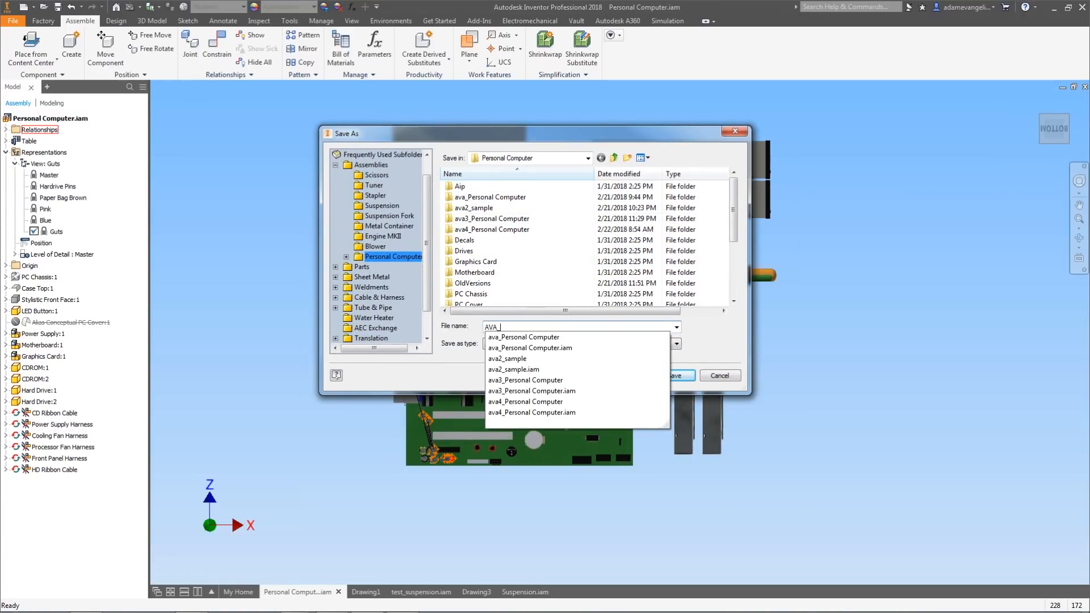
key("BackSpace")
type("5")
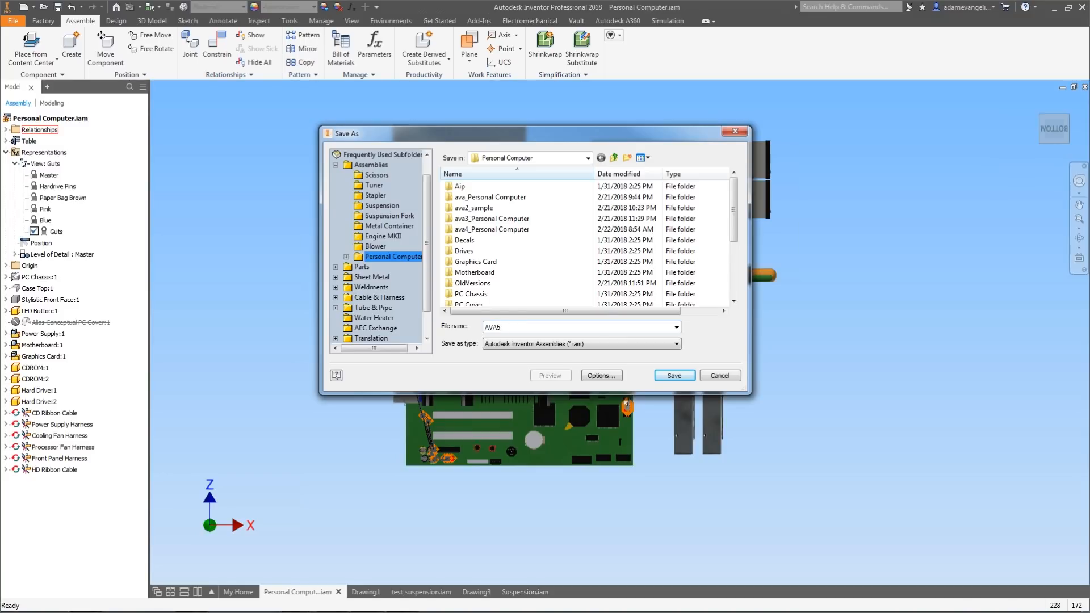
type("_Personal Computer")
key("Return")
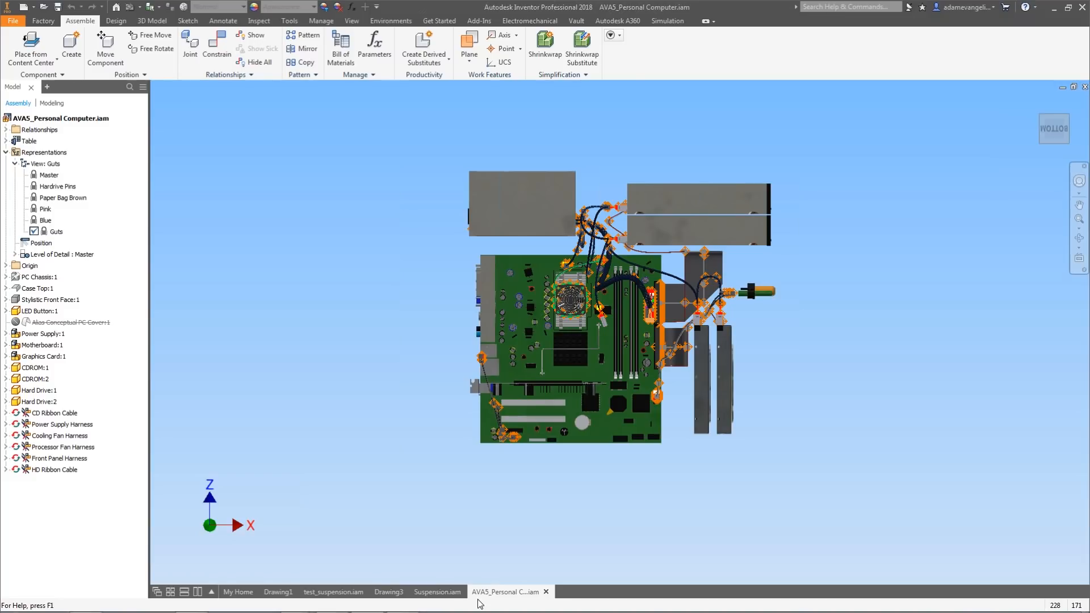
Move the AVA5_Personal Computer document tab next to My Home.
left_click_drag(495, 599, 293, 599)
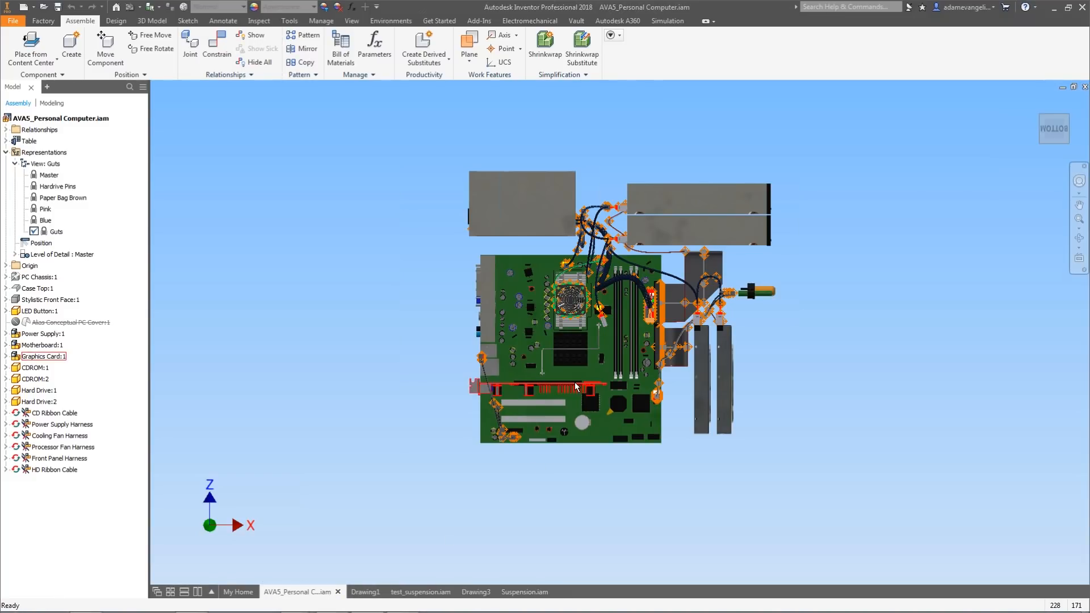
scroll(575, 383, "up", 3)
scroll(574, 381, "down", 3)
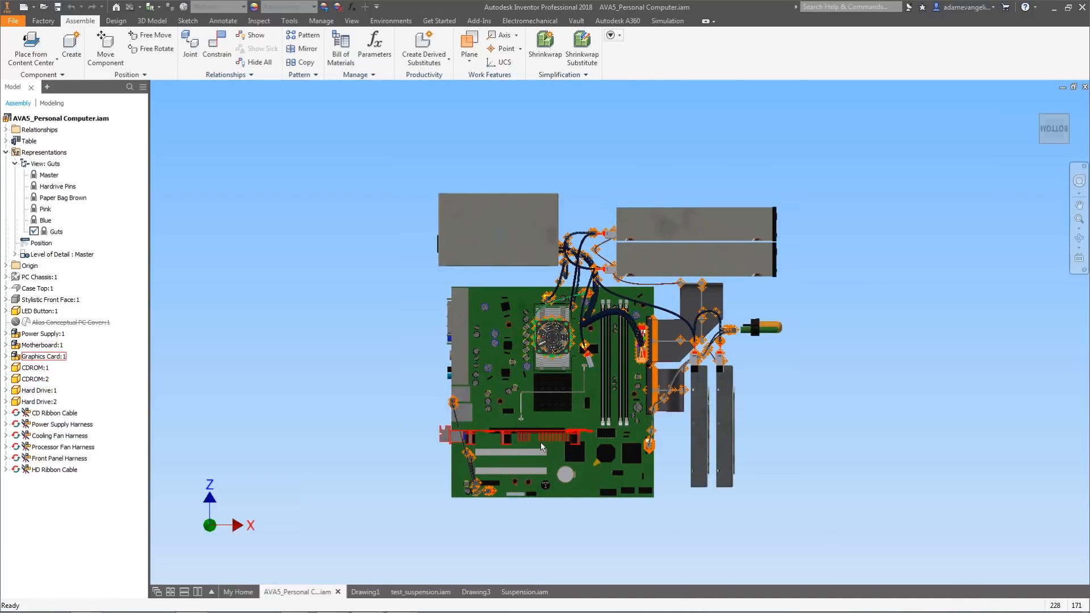
Switch to Drawing1 and start a base view of the assembly using the Paper Bag Brown view representation.
left_click(366, 592)
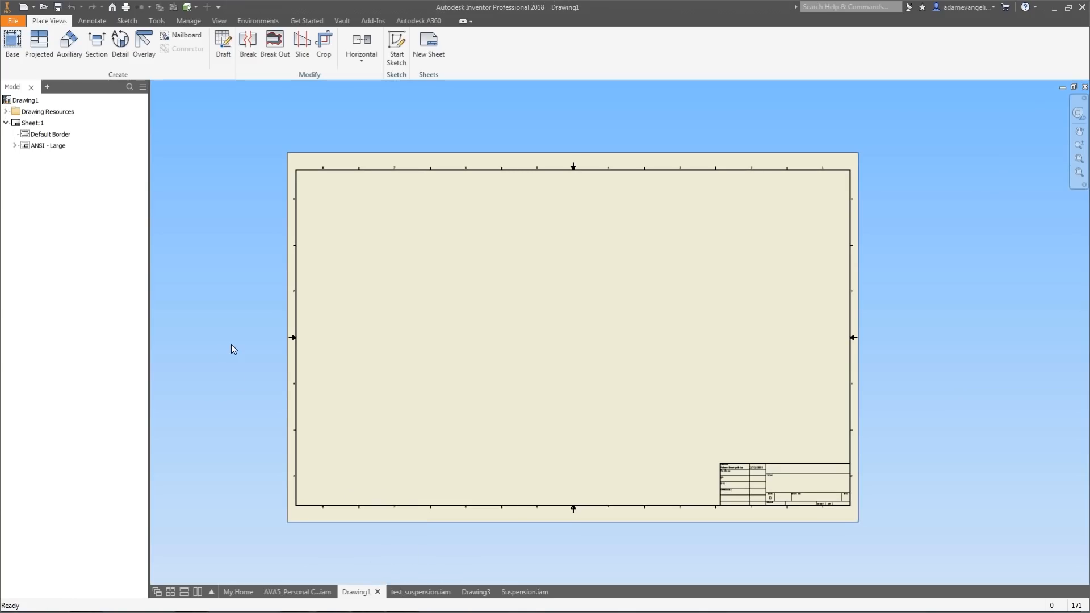
mouse_move(274, 593)
left_click(13, 44)
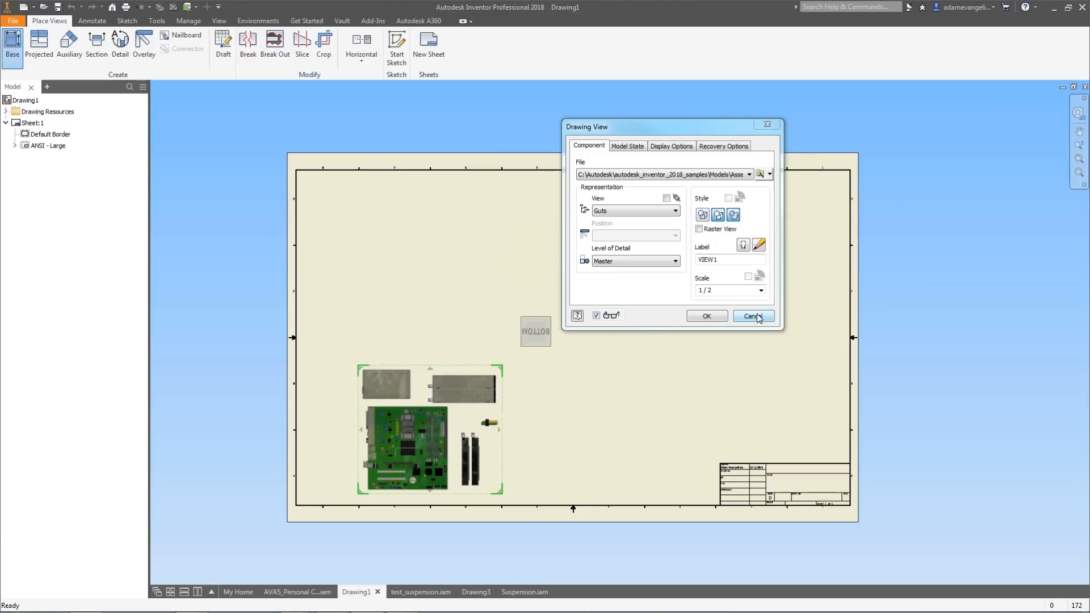
left_click_drag(659, 133, 505, 141)
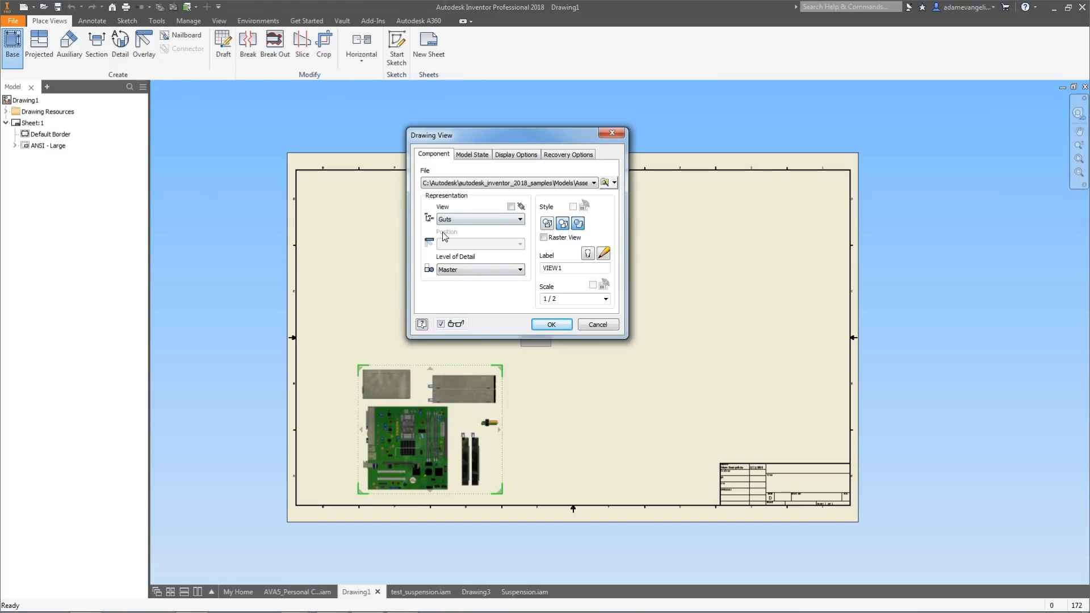
left_click(475, 222)
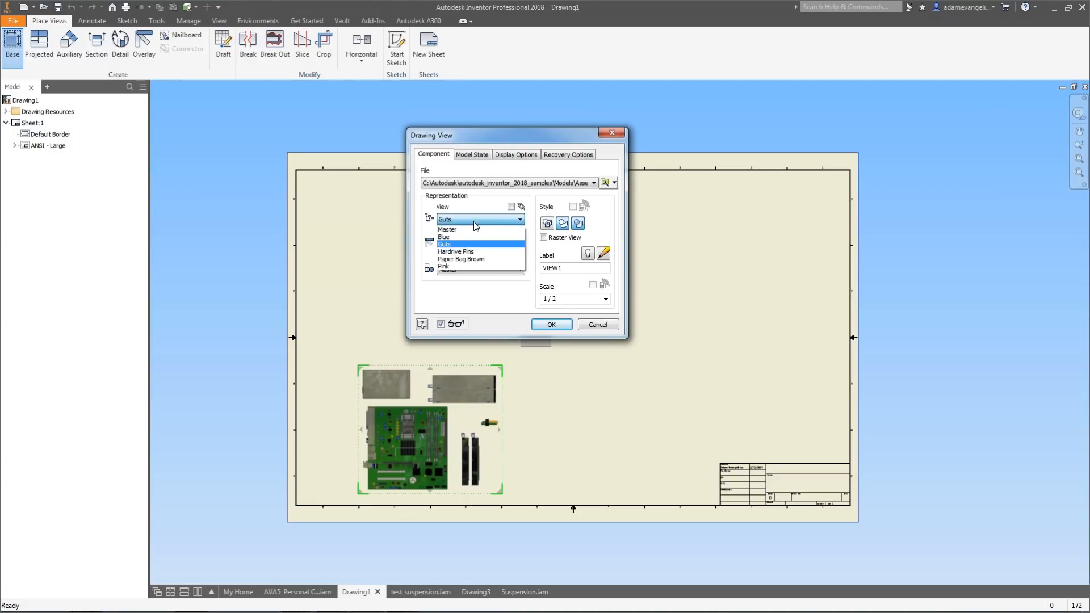
left_click(476, 215)
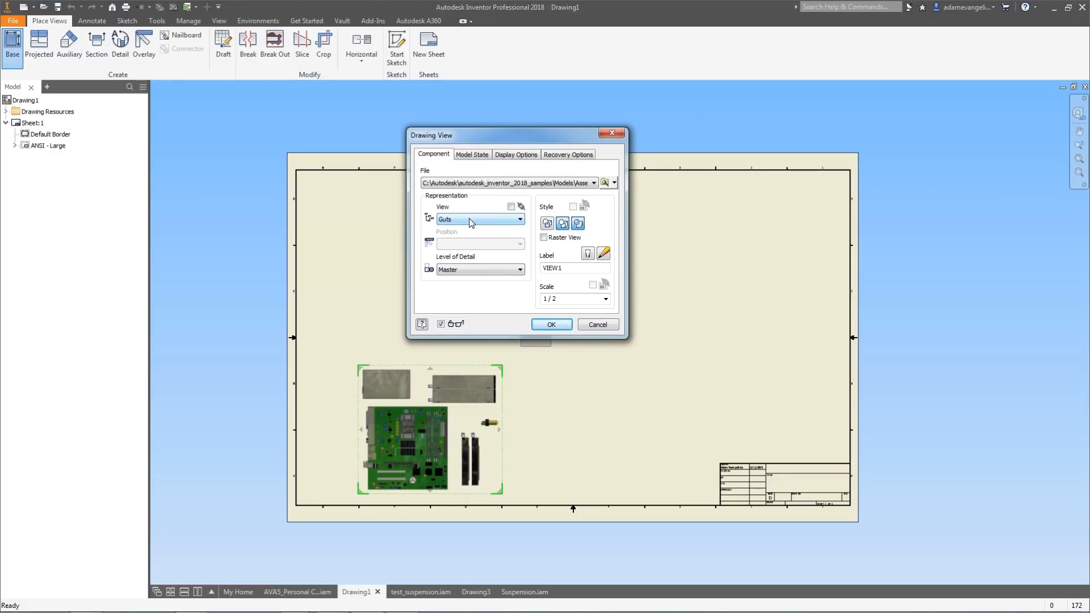
left_click(472, 219)
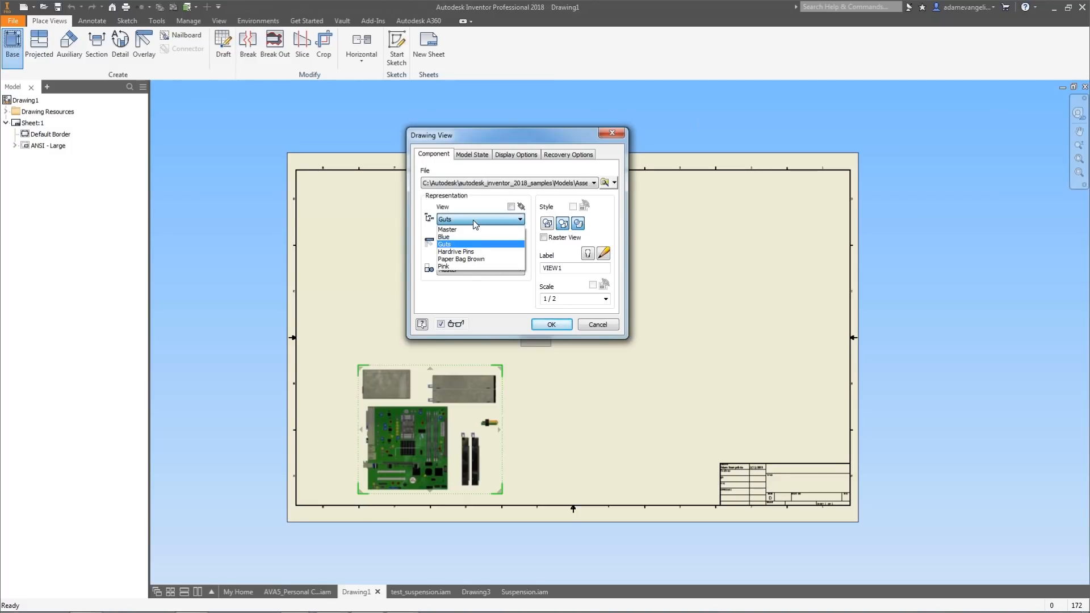
left_click(482, 260)
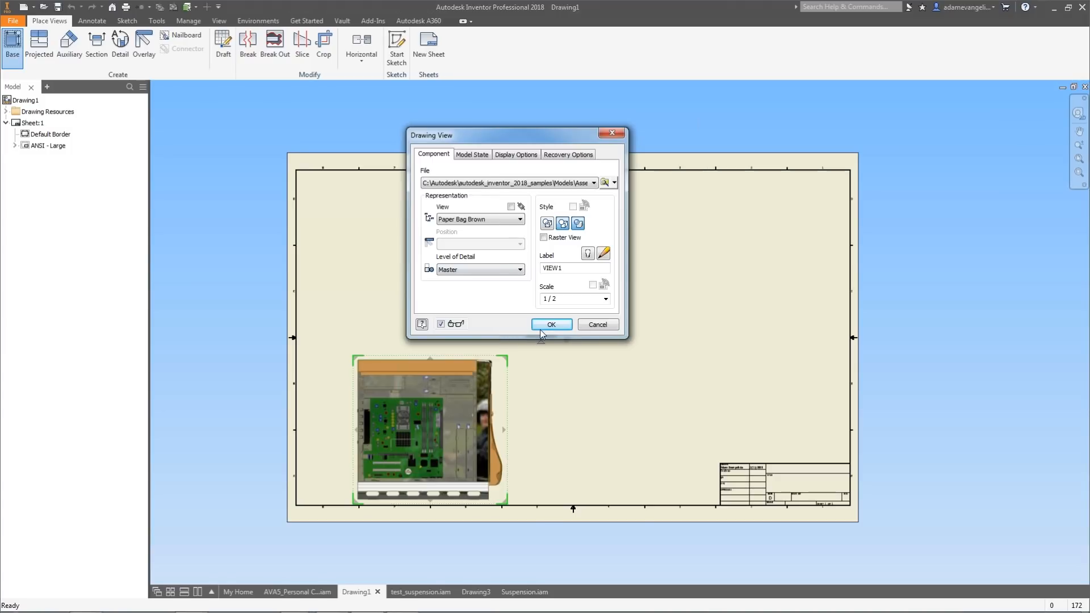
Orient the base view isometrically, position it near the sheet's top, and place it.
left_click_drag(585, 143, 934, 225)
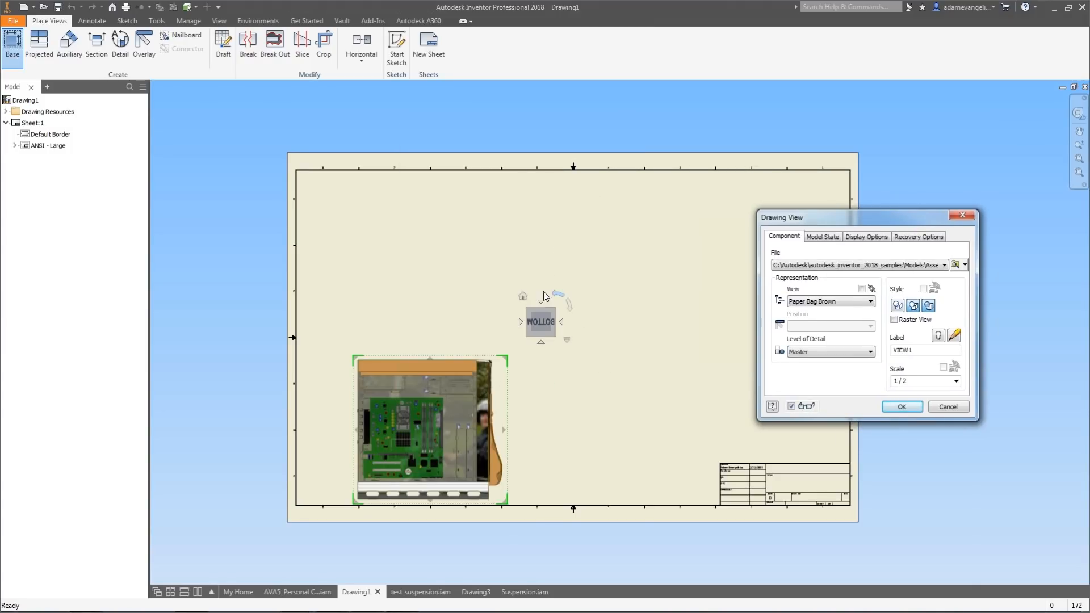
left_click(523, 296)
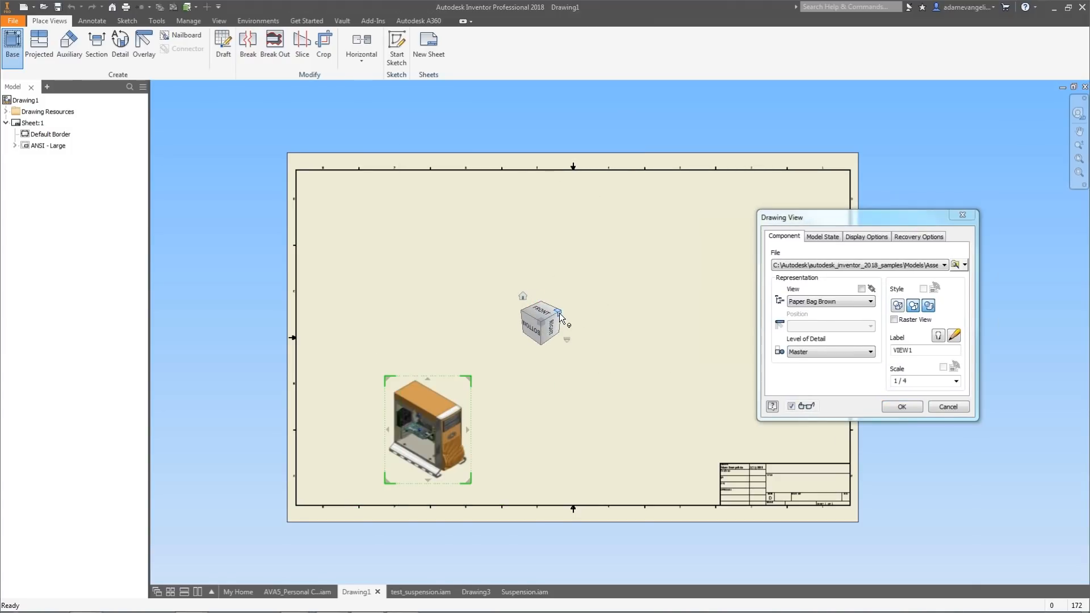
left_click(558, 311)
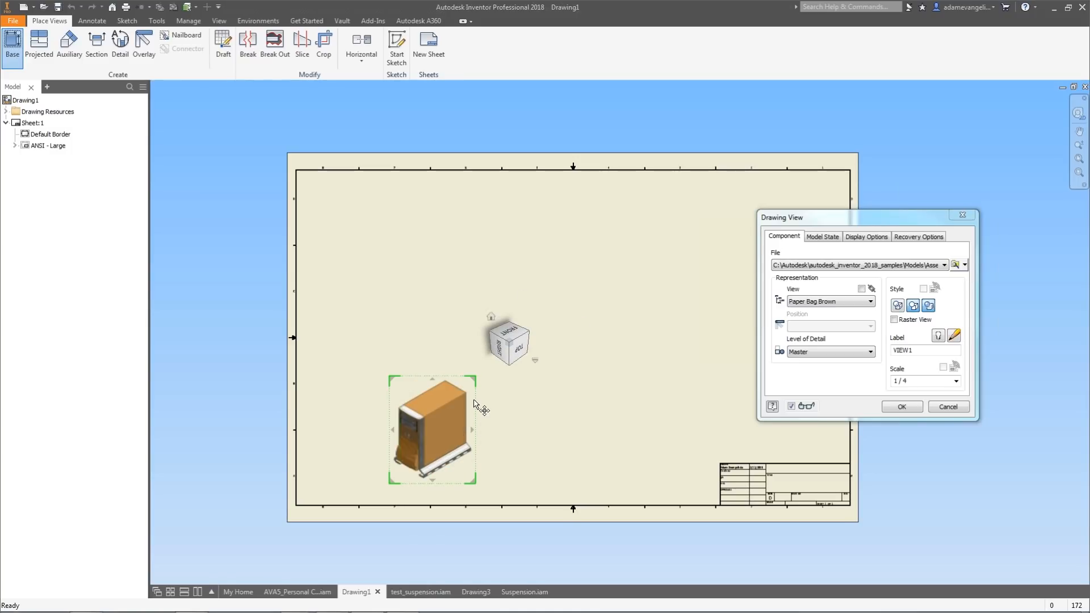
left_click_drag(475, 395, 578, 227)
left_click(902, 407)
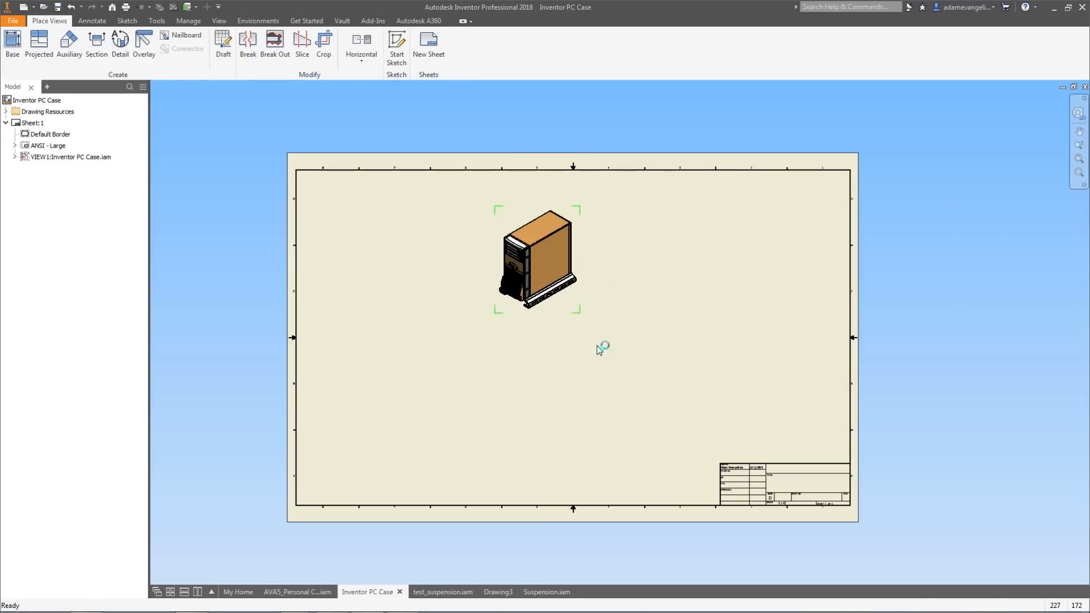
Copy the isometric base view and paste a duplicate beside it.
right_click(572, 302)
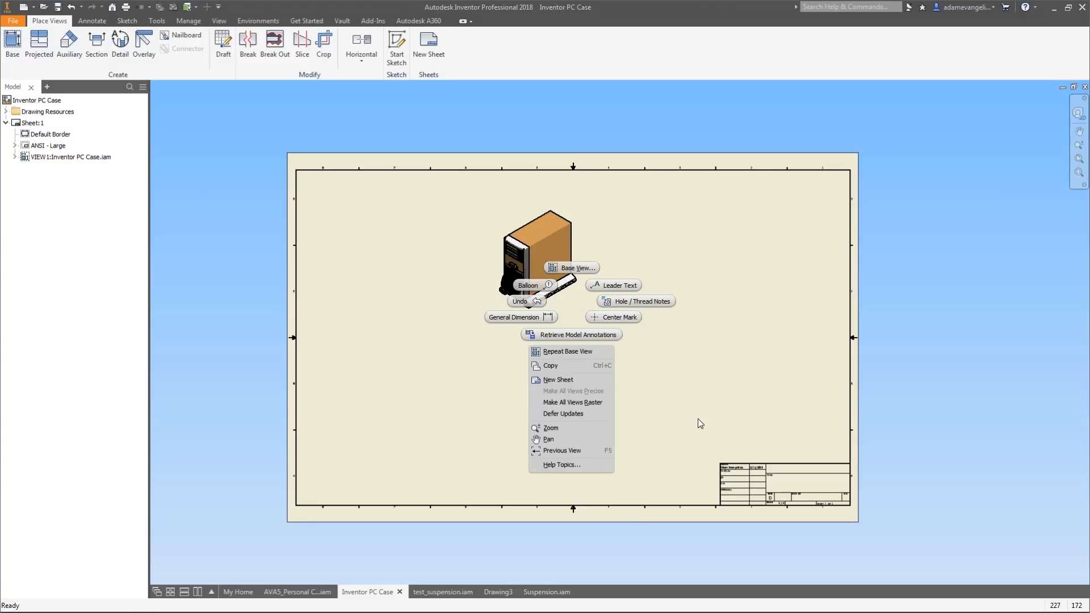
left_click(698, 419)
left_click(581, 307)
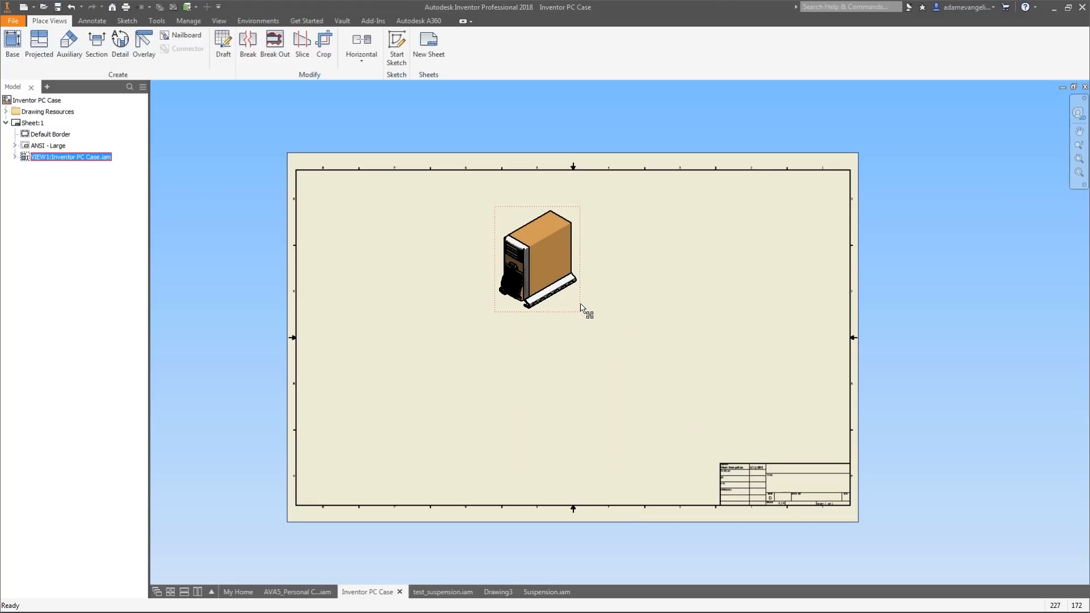
key("ctrl+c")
key("ctrl+v")
mouse_move(333, 481)
left_mouse_down()
mouse_move(657, 294)
mouse_move(693, 219)
left_mouse_up()
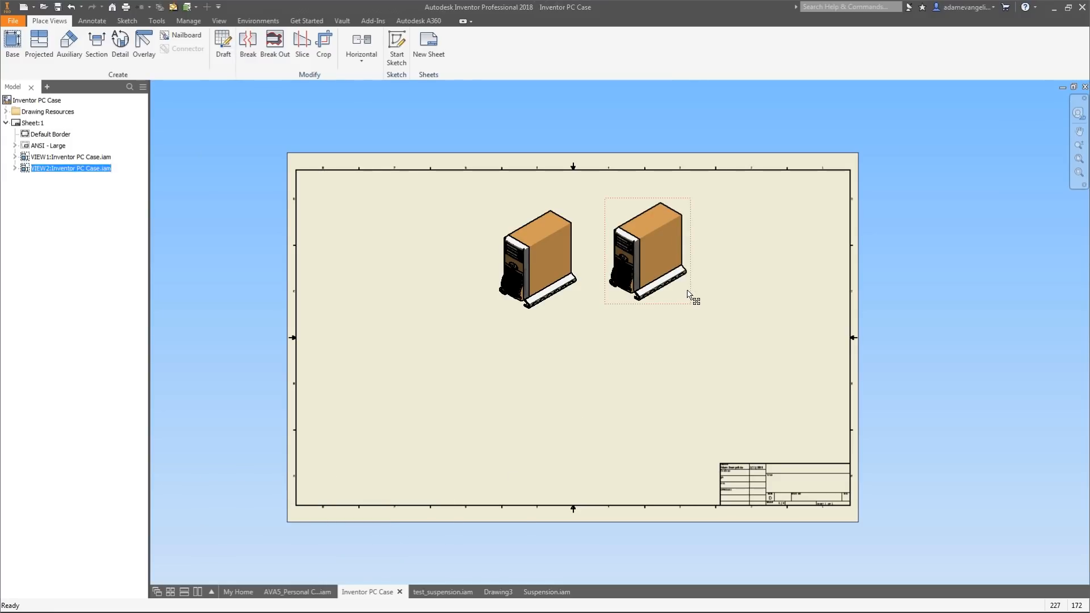
Paste a third copy and arrange the three isometric views in a row across the sheet's top.
key("ctrl+v")
left_click_drag(335, 481, 823, 212)
left_click_drag(685, 299, 713, 295)
left_click(577, 305)
left_click_drag(576, 305, 615, 302)
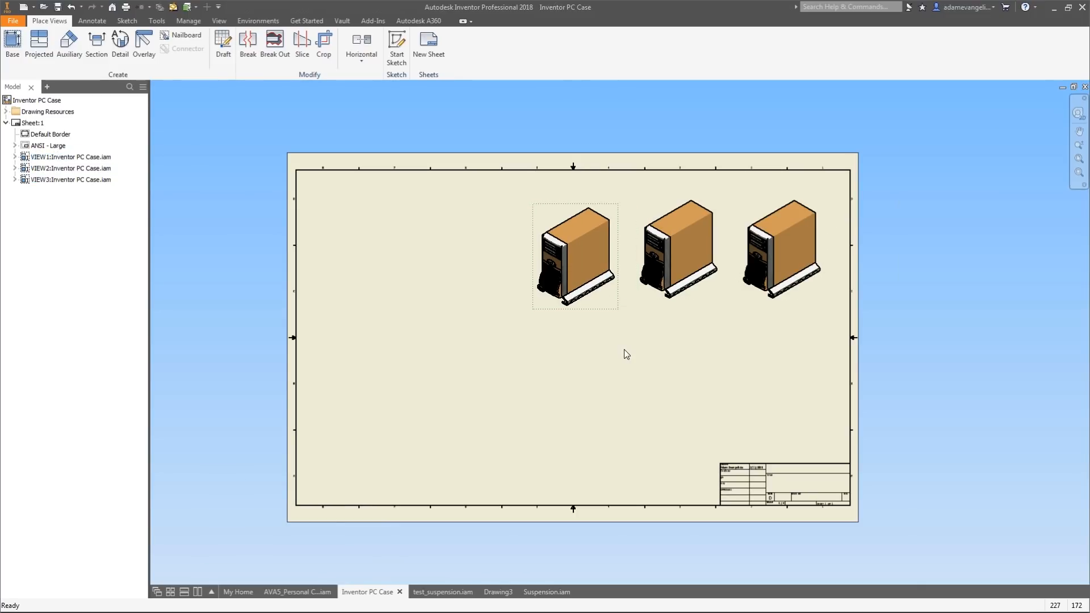
Change the middle view's view representation to Blue.
double_click(645, 300)
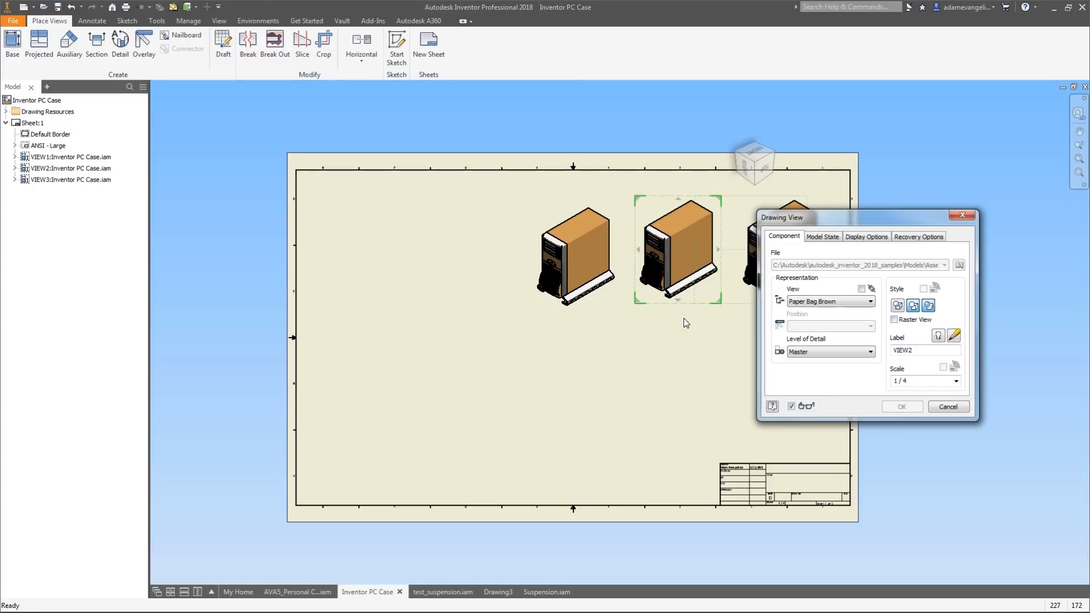
mouse_move(823, 218)
left_mouse_down()
mouse_move(287, 123)
mouse_move(310, 131)
left_mouse_up()
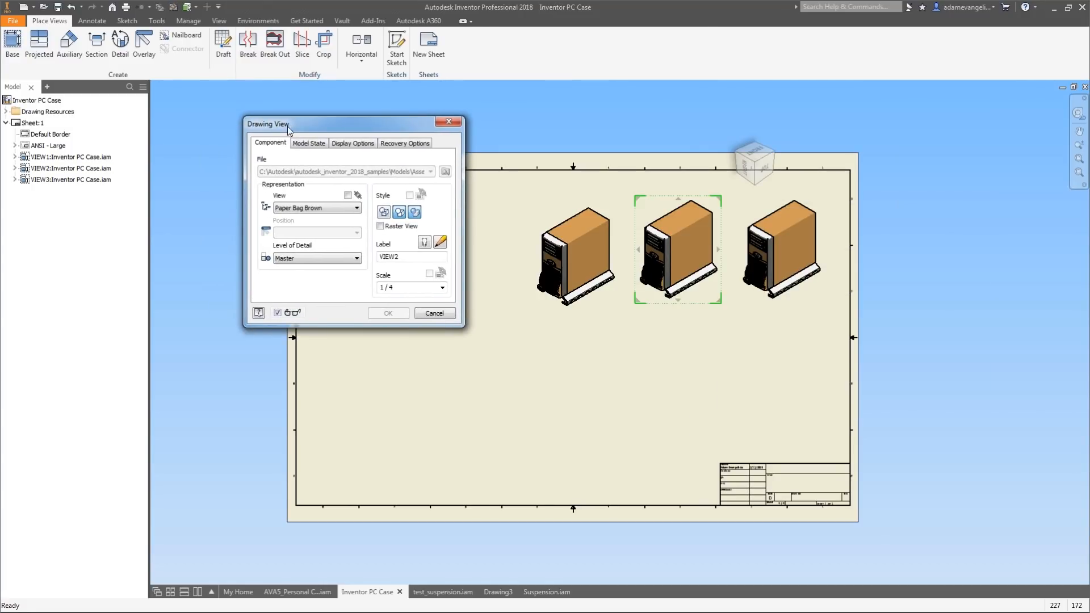
left_click(297, 209)
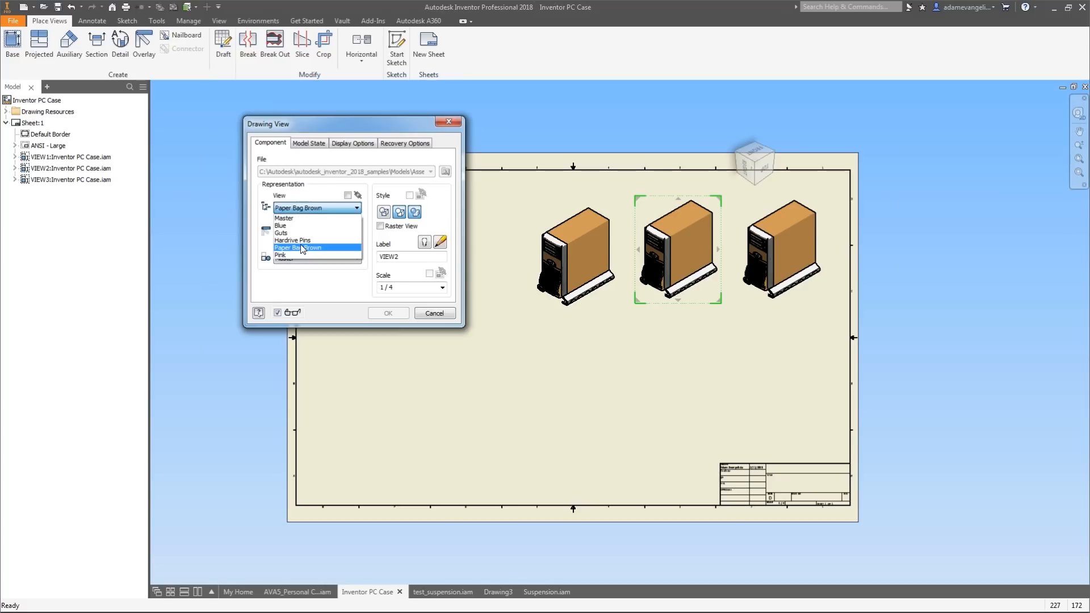
left_click(307, 227)
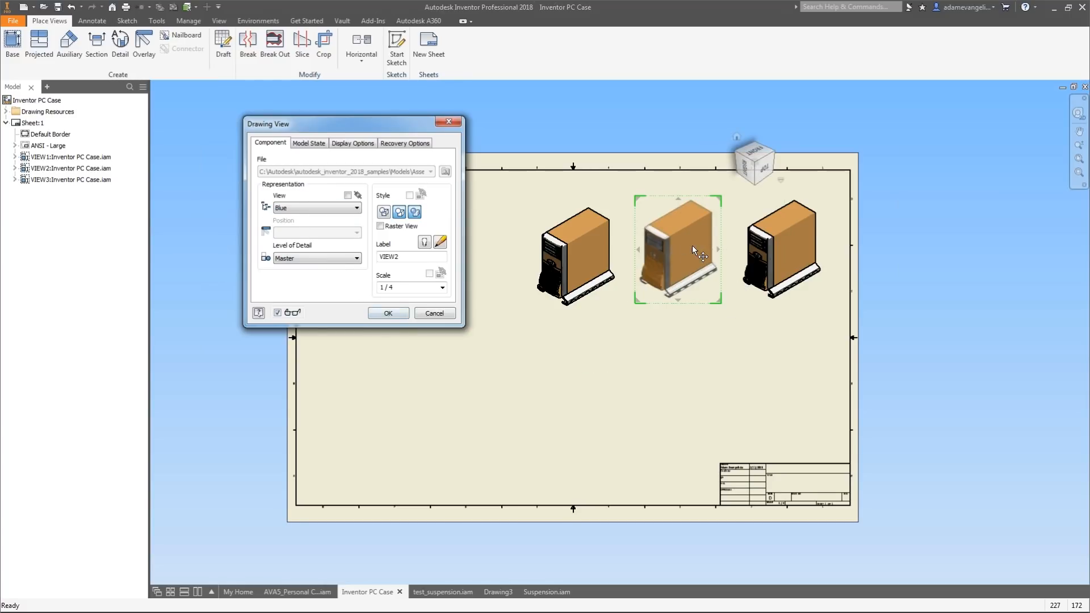
left_click(387, 314)
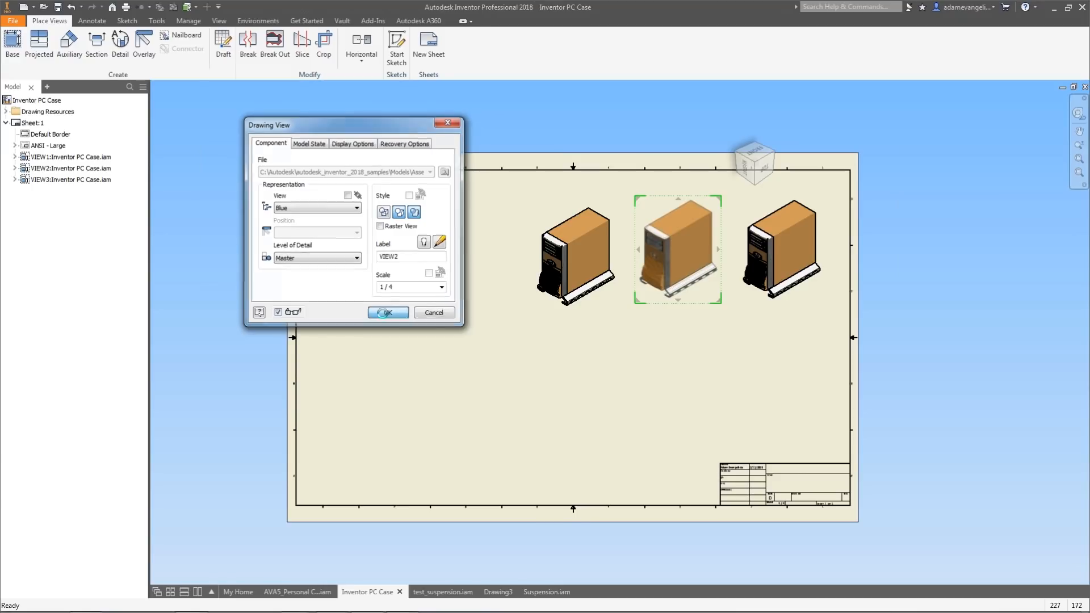
Change the right view's representation to Pink and move the Paper Bag Brown view below the other two.
double_click(803, 291)
left_click(348, 208)
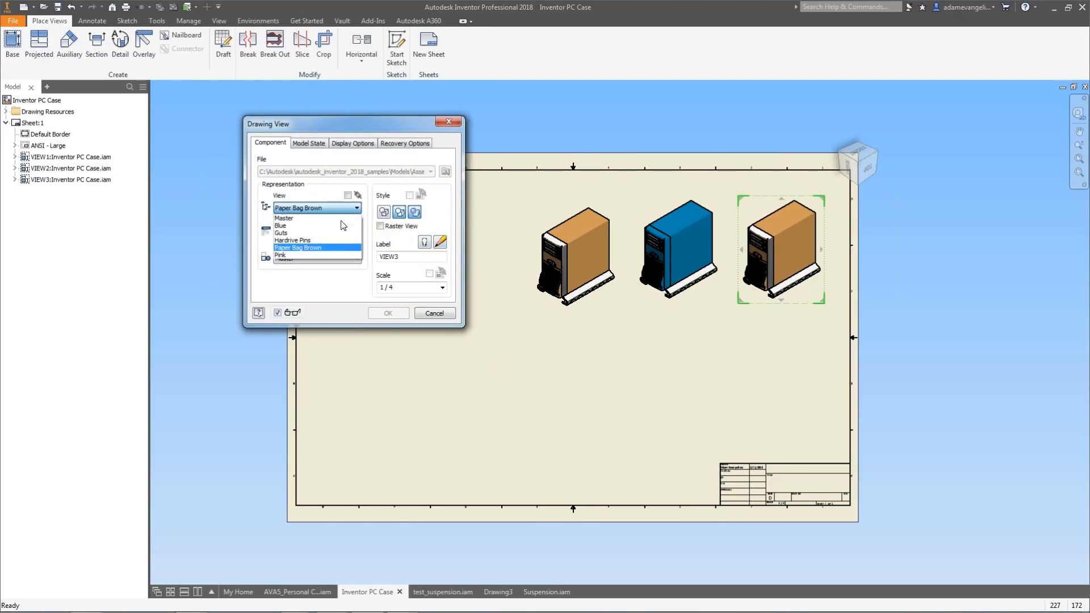
left_click(327, 254)
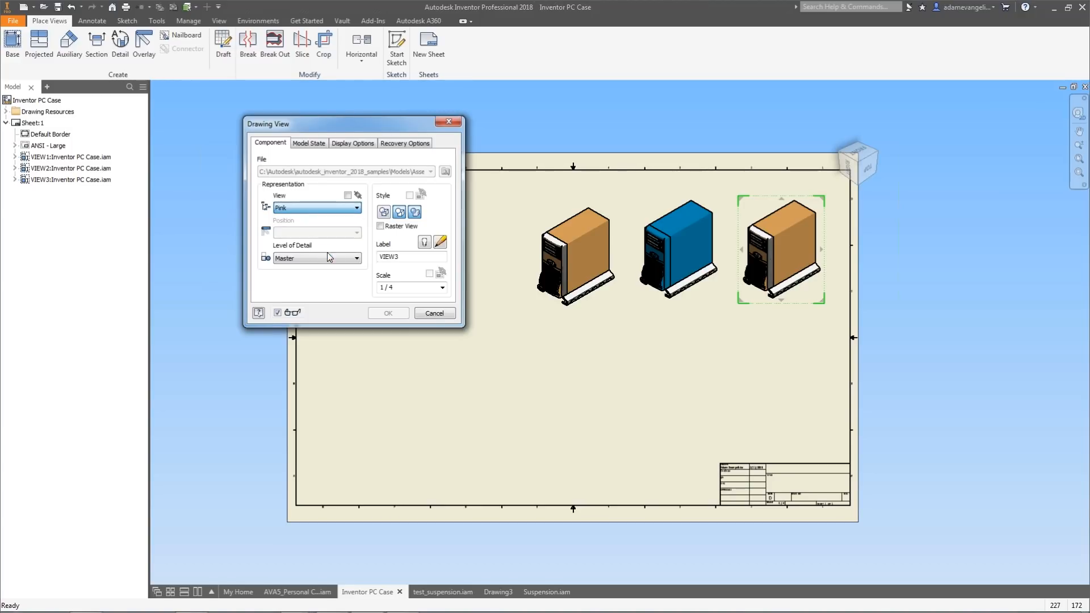
left_click(392, 313)
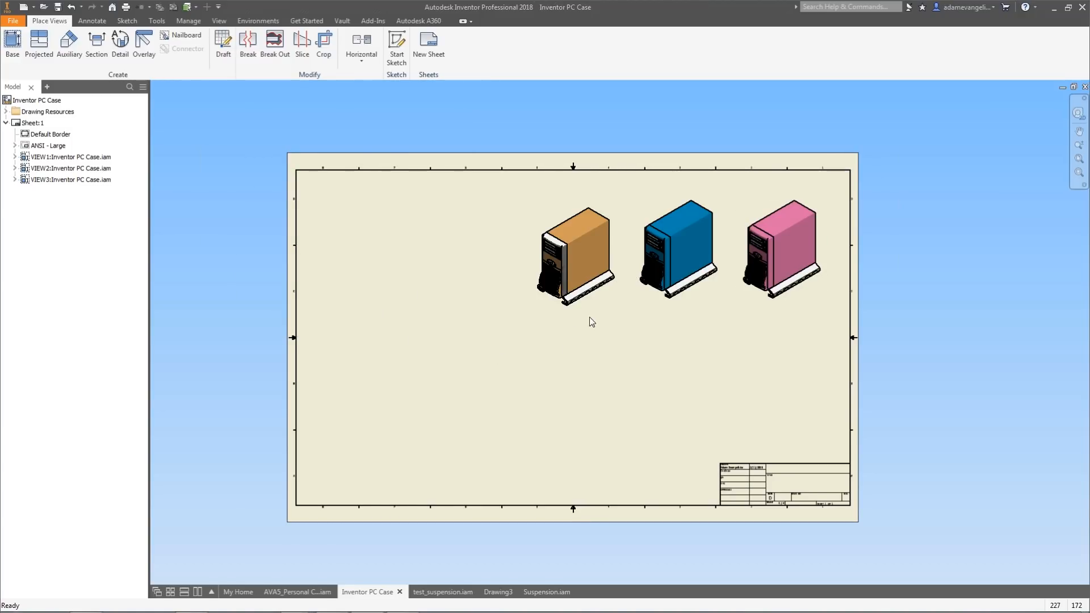
left_click_drag(603, 308, 750, 403)
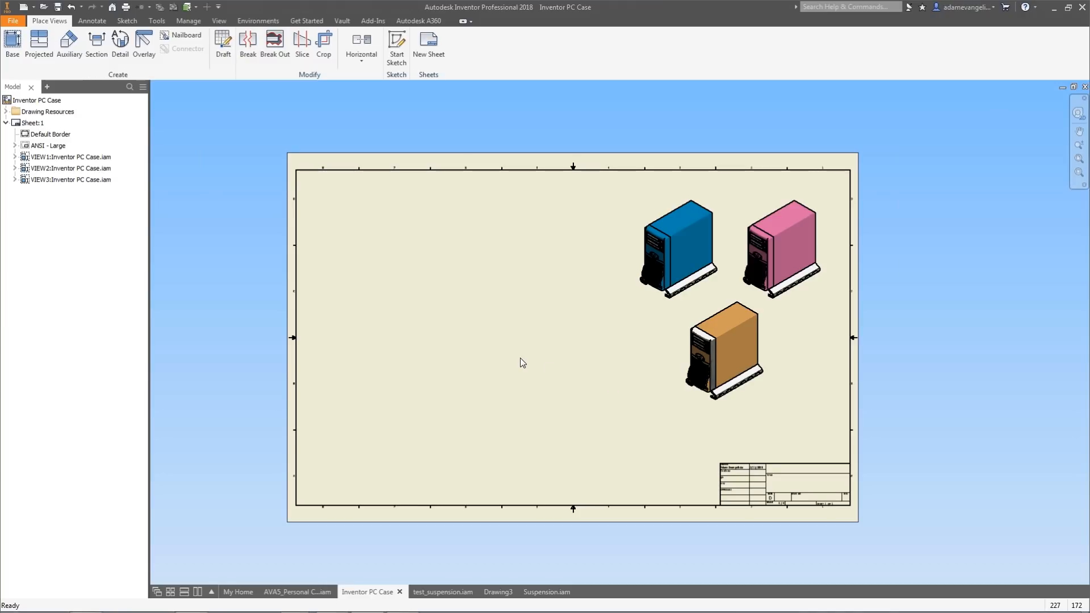
Place a new bottom-oriented base view with the Guts representation at 1/2 scale in the sheet's upper left.
left_click(13, 54)
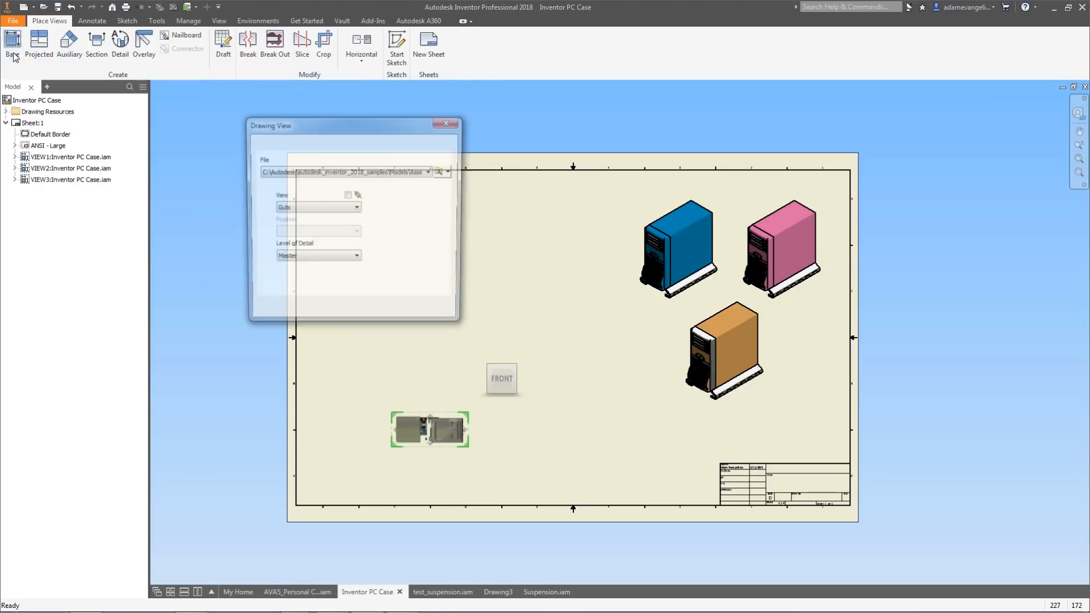
left_click(505, 390)
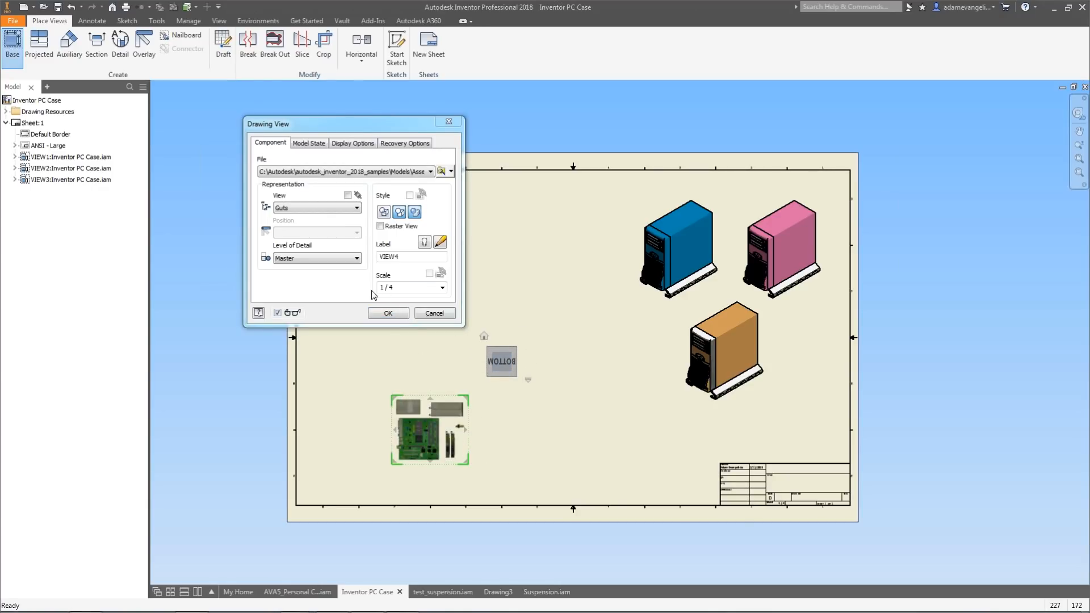
left_click(442, 287)
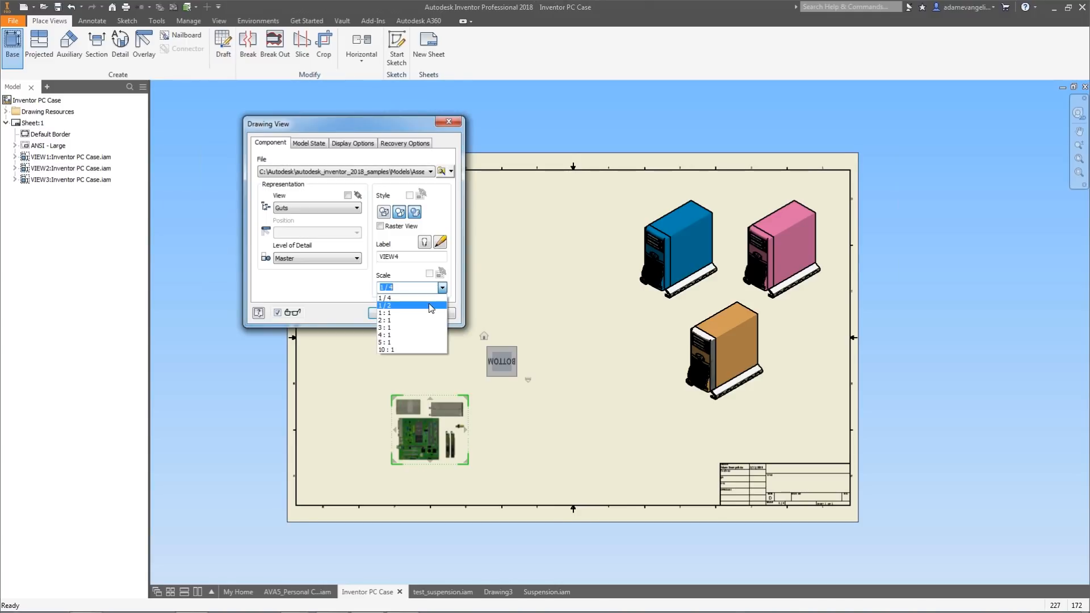
left_click(428, 305)
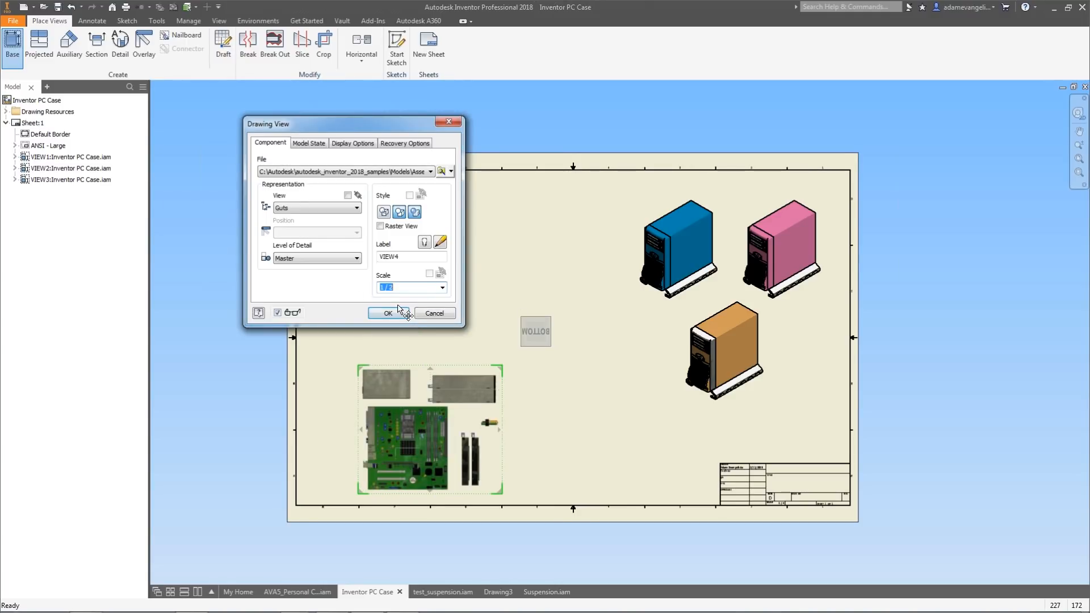
mouse_move(356, 125)
left_mouse_down()
mouse_move(590, 165)
mouse_move(684, 249)
left_mouse_up()
left_click(716, 437)
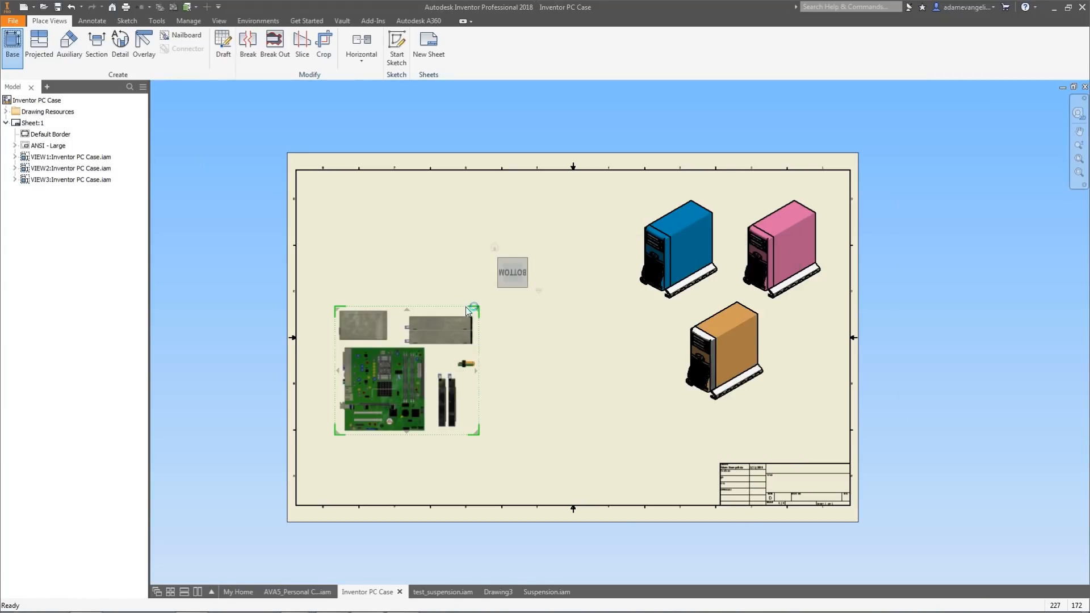
left_click_drag(454, 258, 452, 203)
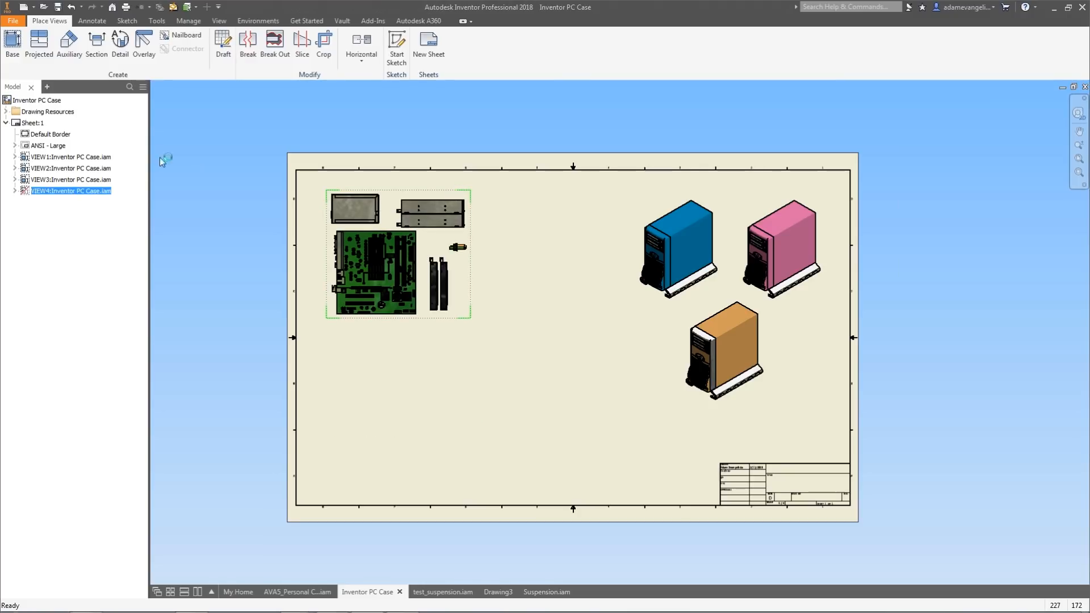
Place another base view using the Master representation at 1/2 scale in the sheet's lower left.
left_click(12, 46)
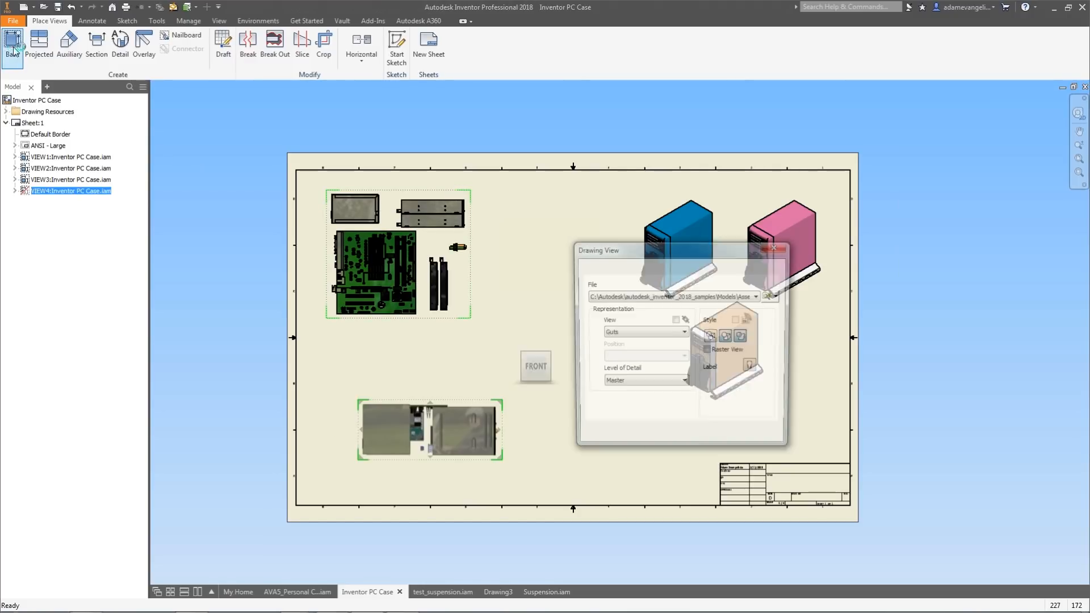
left_click(640, 334)
left_click(619, 342)
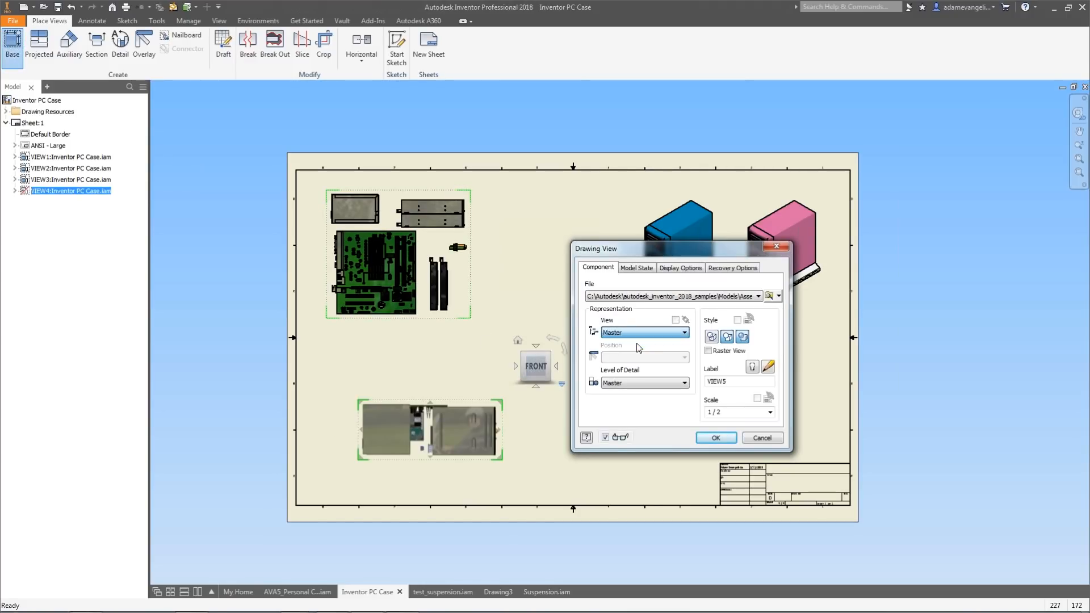
left_click(537, 379)
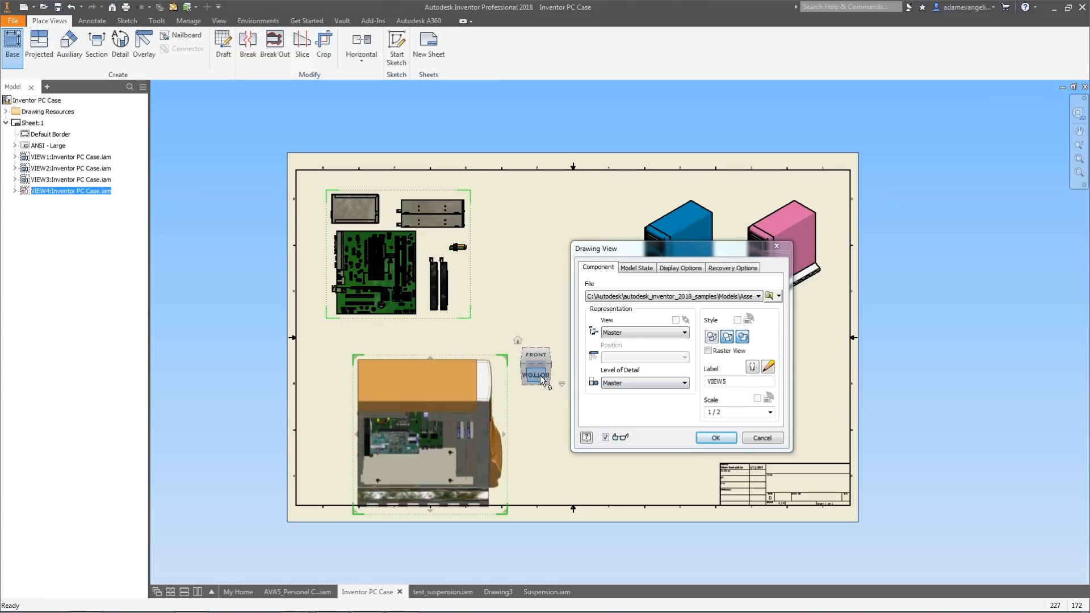
left_click(716, 438)
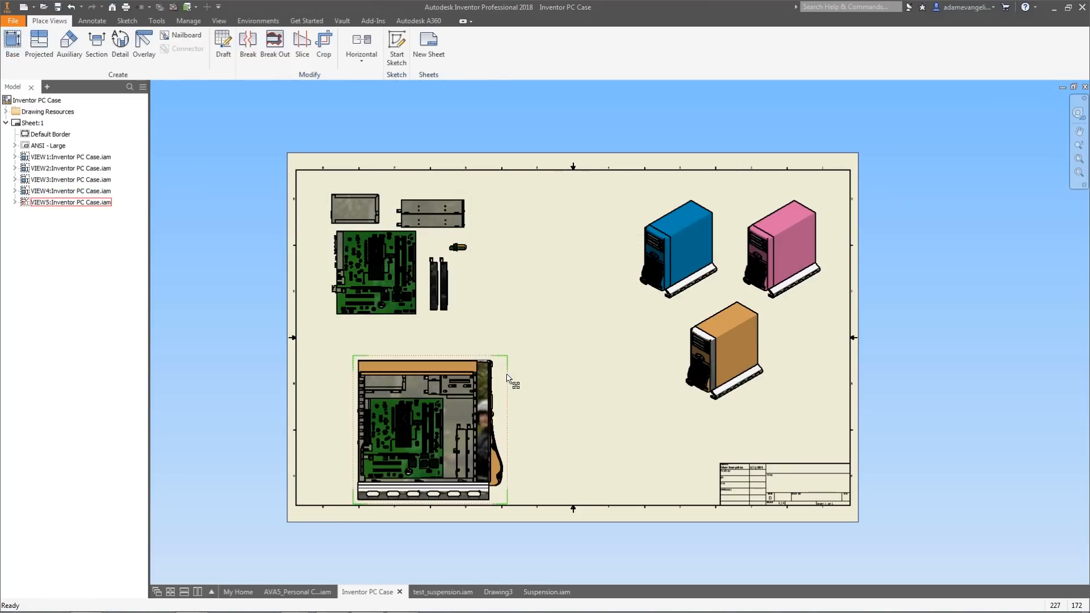
left_click_drag(497, 379, 463, 364)
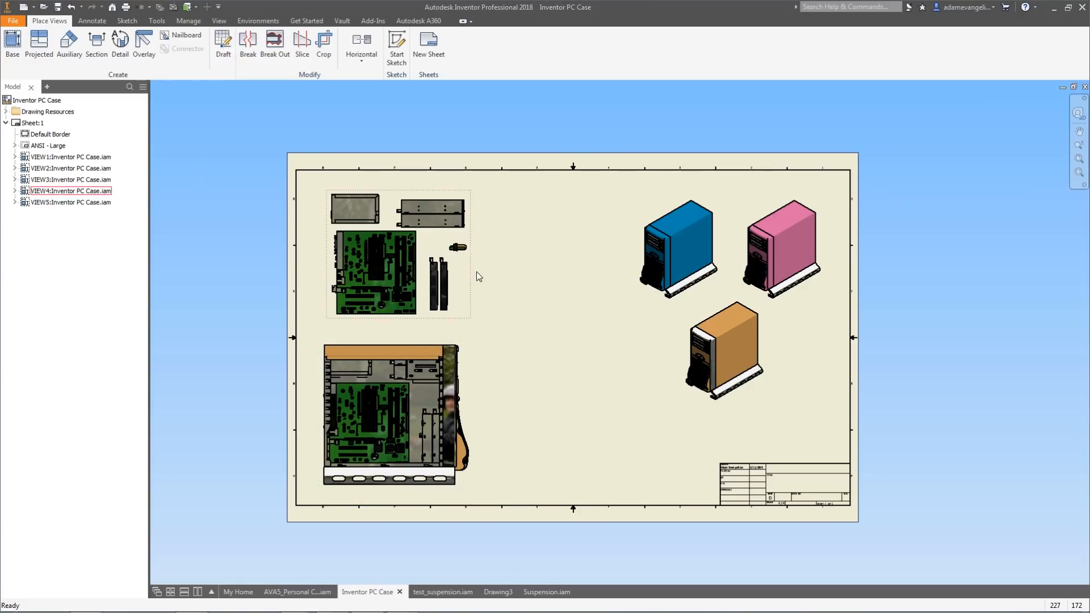
Insert a parts list for the Guts view and place it in the middle of the sheet.
left_click(448, 253)
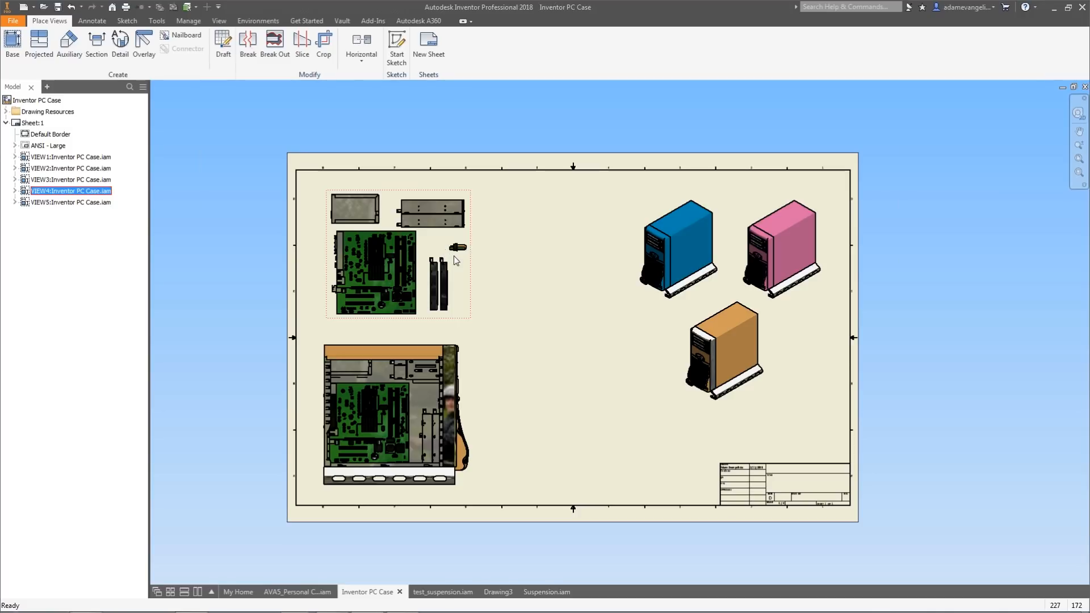
left_click(92, 20)
left_click(570, 56)
left_click_drag(491, 114, 636, 138)
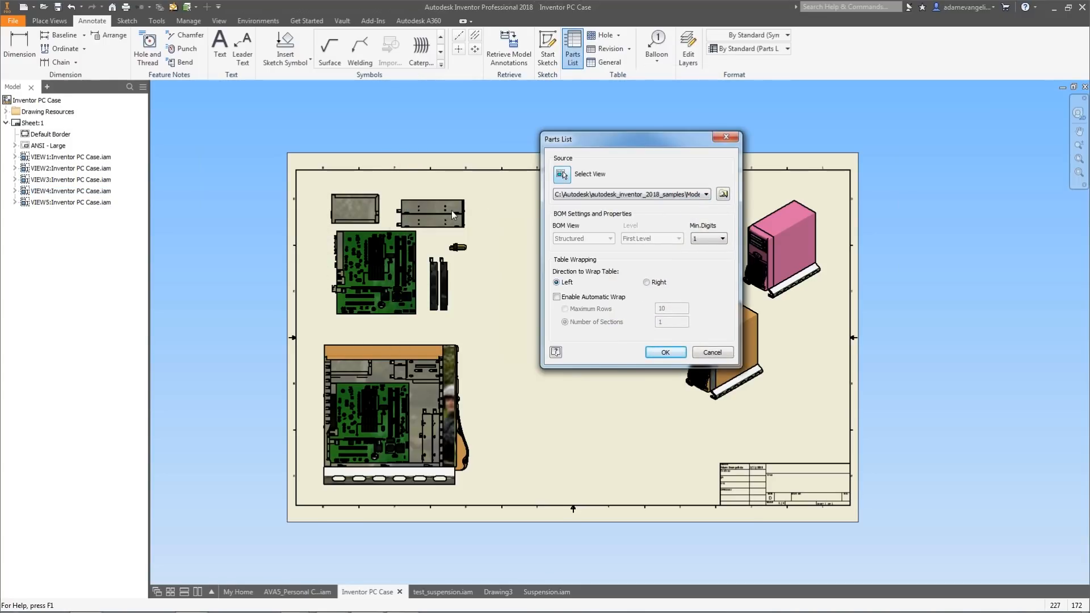
left_click(660, 353)
left_click(662, 292)
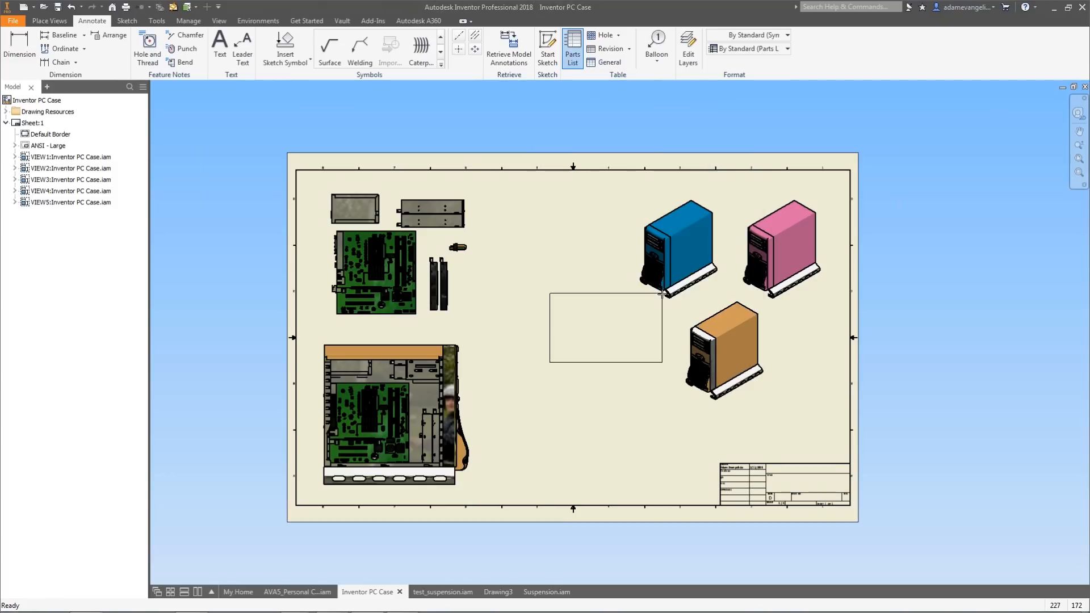
left_click(615, 230)
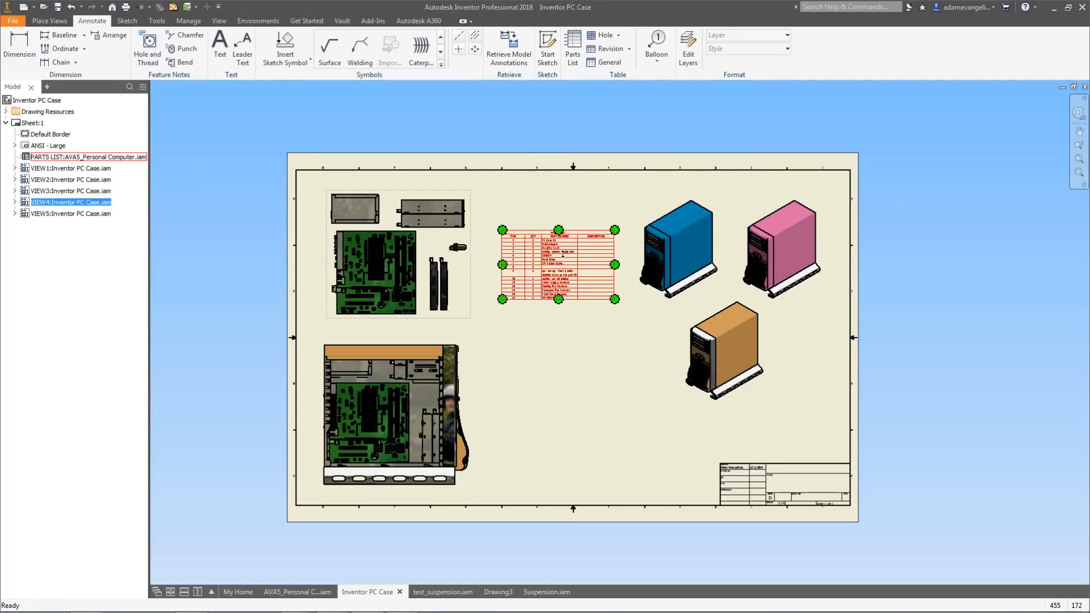
Insert a second parts list for the Master view and place it below the first one.
scroll(562, 254, "up", 6)
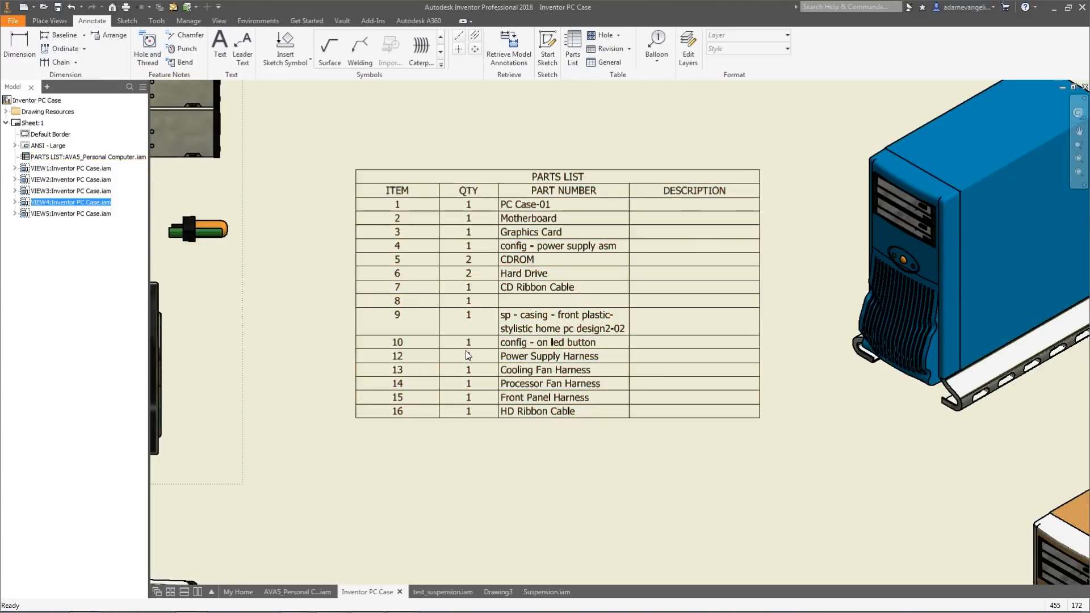
scroll(444, 441, "down", 5)
middle_click_drag(420, 483, 453, 360)
scroll(453, 360, "up", 3)
scroll(418, 347, "down", 3)
left_click(405, 353)
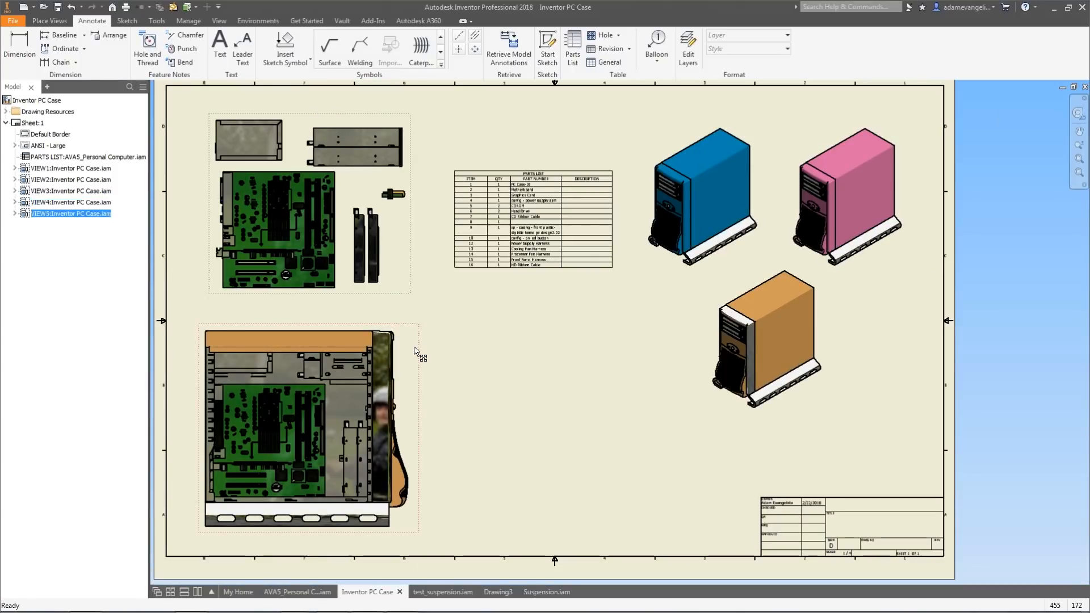
left_click(571, 48)
left_click(655, 348)
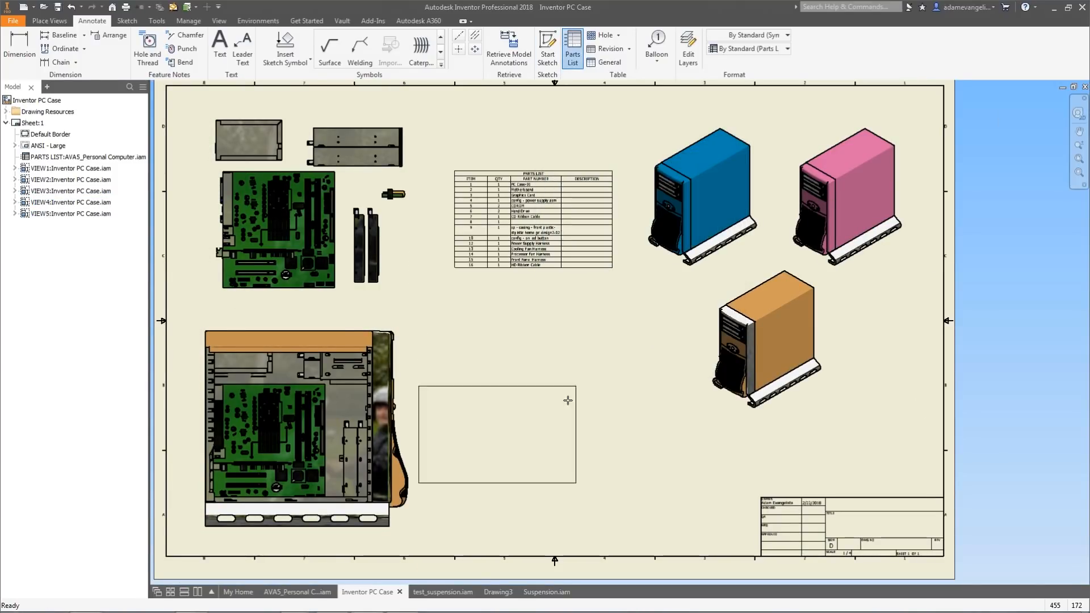
left_click(612, 356)
Move the Paper Bag Brown view to the sheet's right edge.
scroll(499, 306, "up", 3)
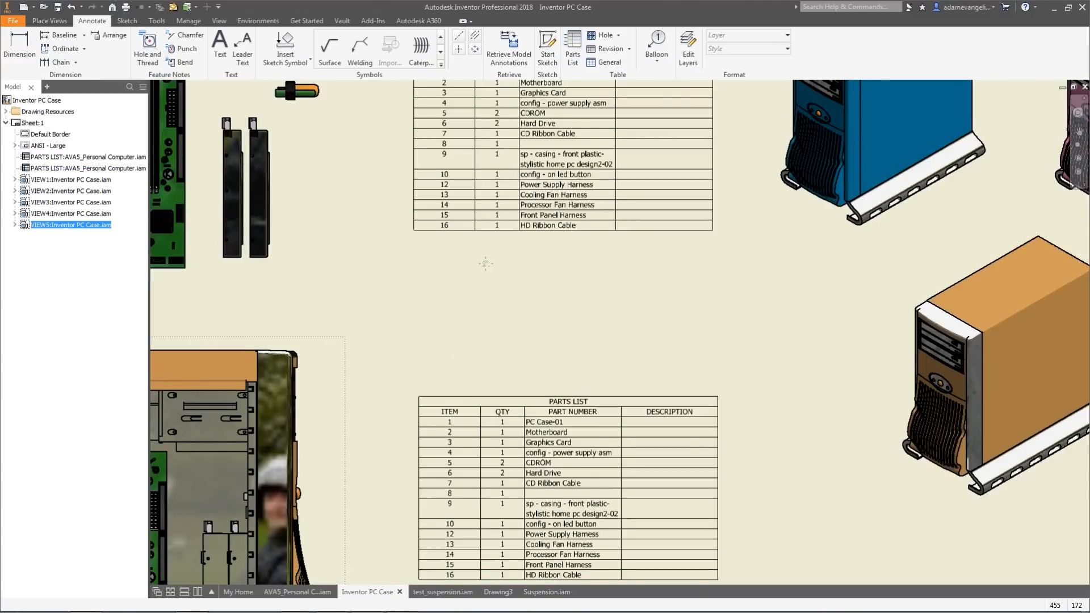
scroll(474, 367, "down", 1)
scroll(473, 368, "down", 2)
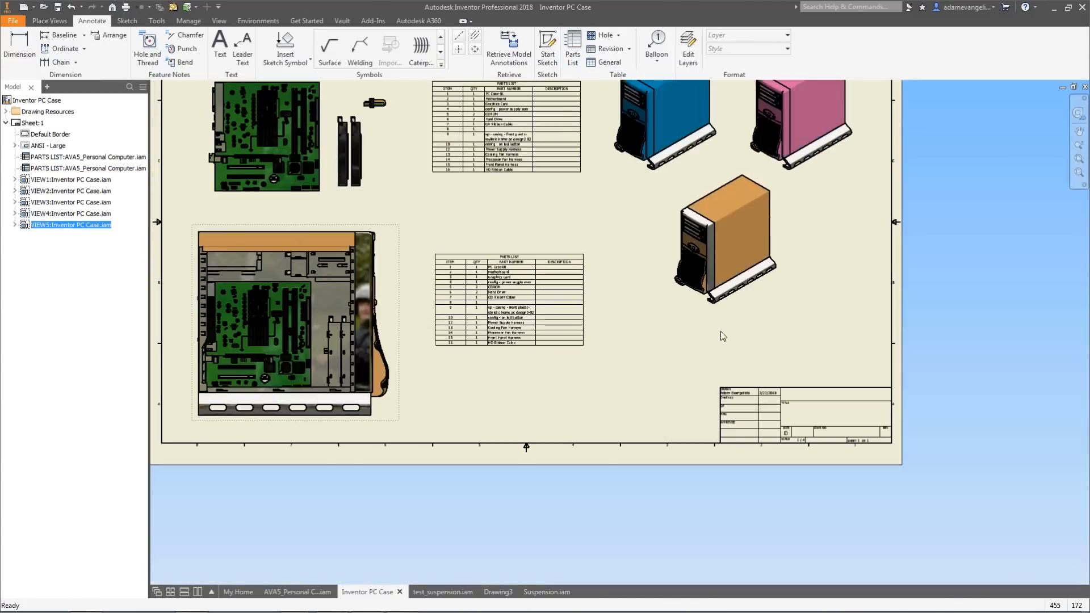
left_click_drag(755, 309, 866, 331)
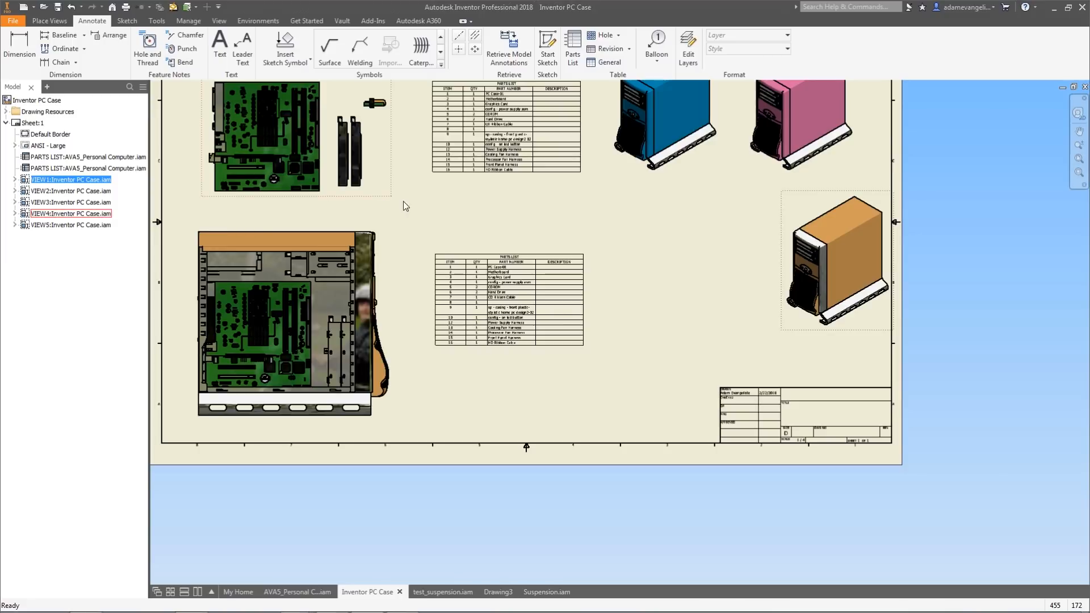
scroll(519, 299, "up", 2)
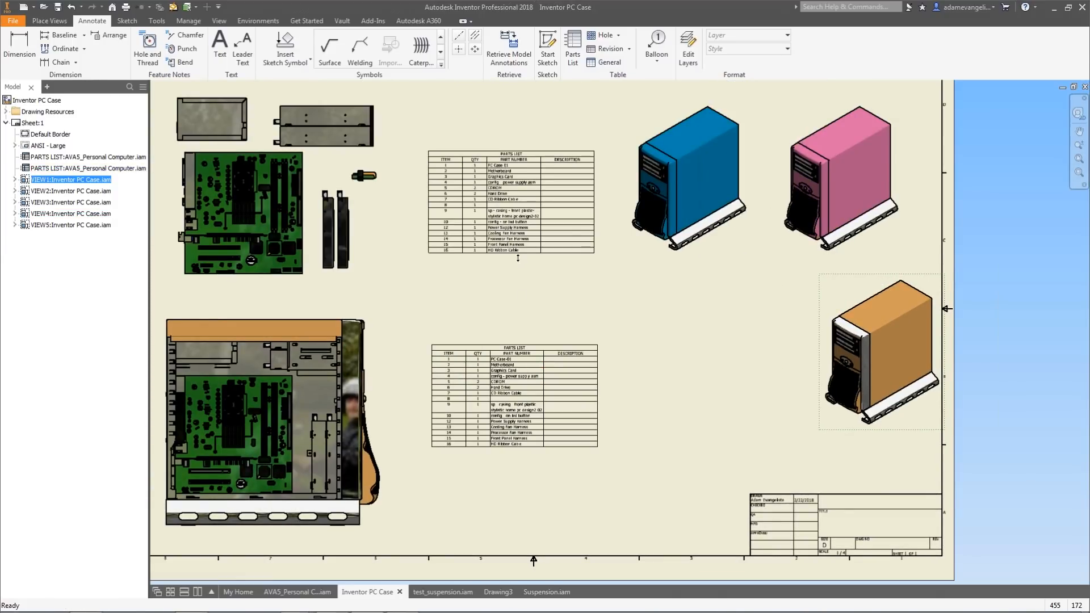
Compare the two parts lists side by side, moving the Guts parts list back to its upper position.
left_click_drag(515, 230, 698, 433)
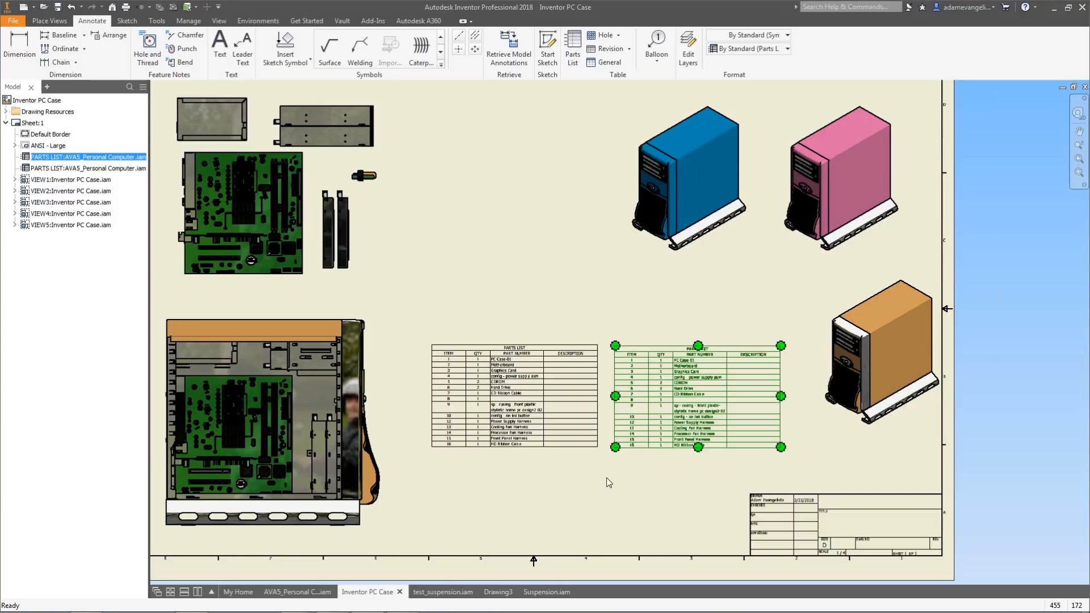
scroll(624, 421, "up", 2)
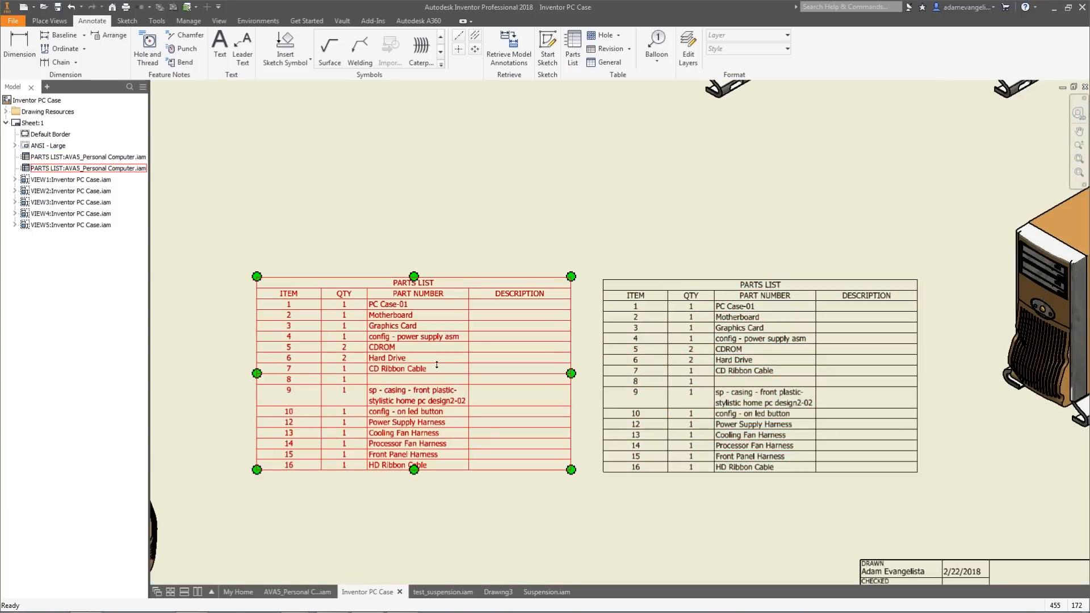
scroll(218, 253, "down", 2)
middle_click_drag(396, 312, 588, 408)
scroll(588, 408, "down", 3)
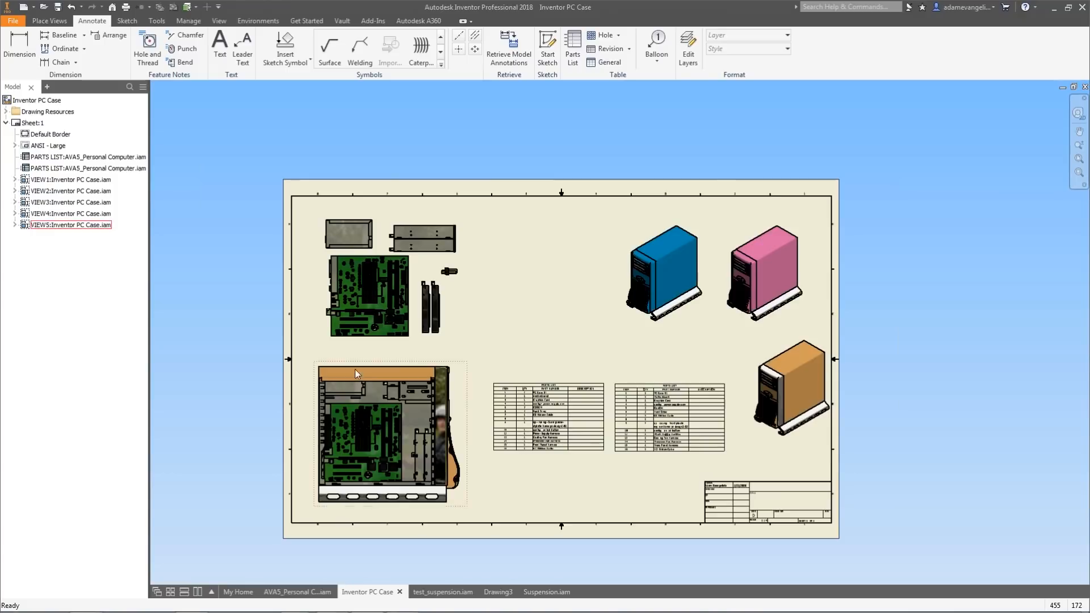
left_click(644, 436)
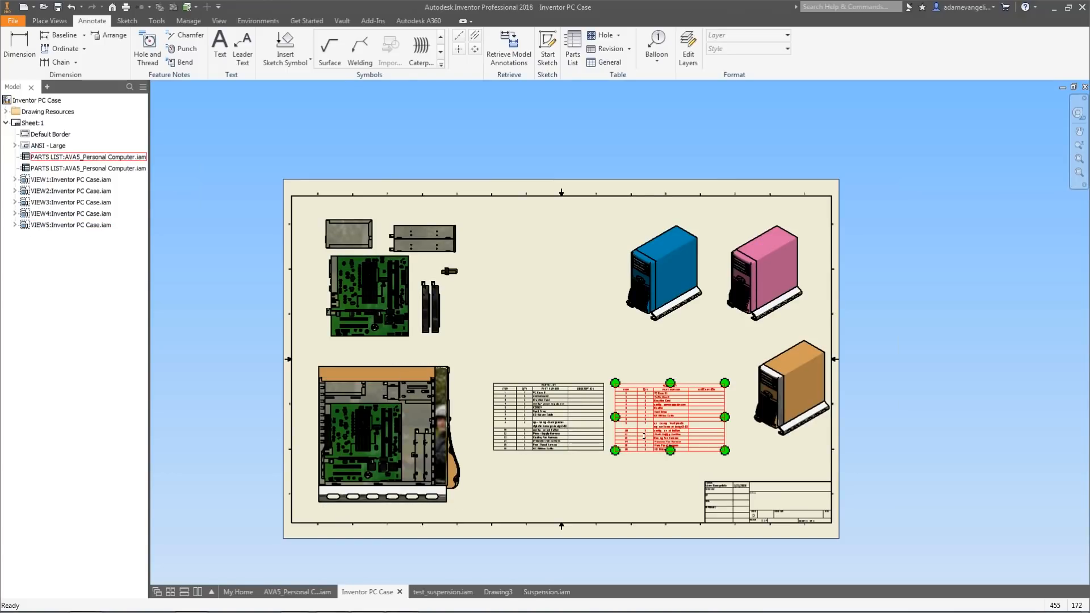
scroll(637, 402, "up", 2)
left_click_drag(638, 402, 442, 185)
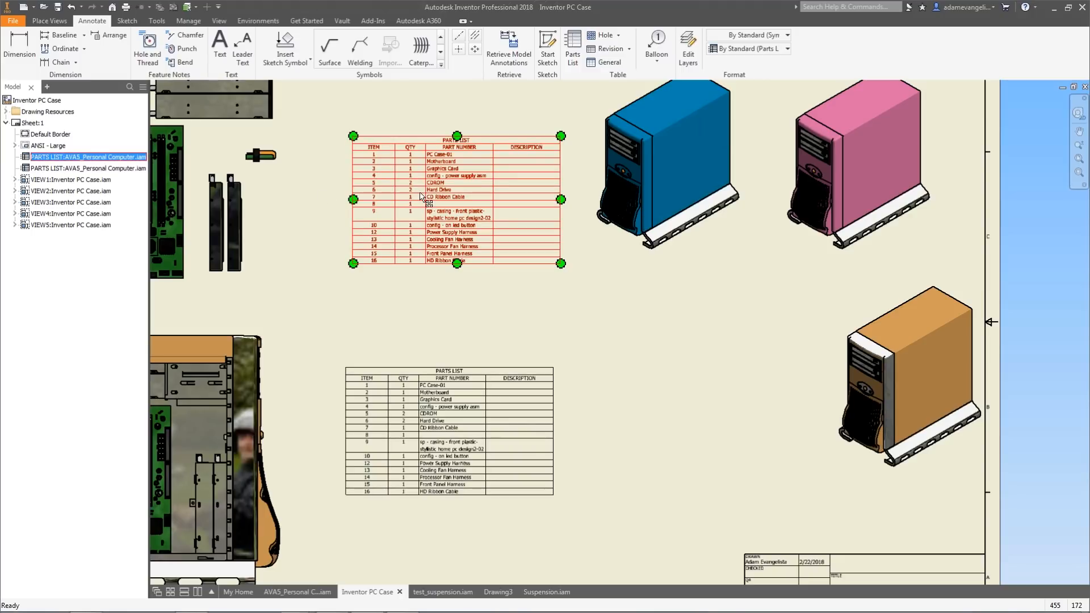
Filter the upper parts list by Assembly View Representation, choosing the Guts representation, and apply the change.
double_click(438, 182)
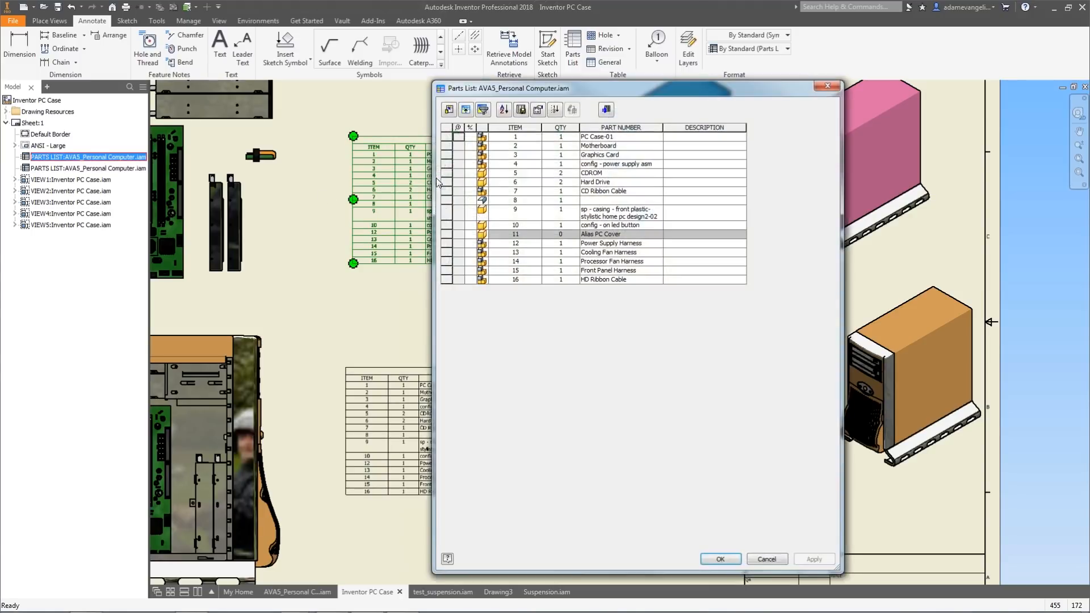
left_click_drag(507, 93, 443, 57)
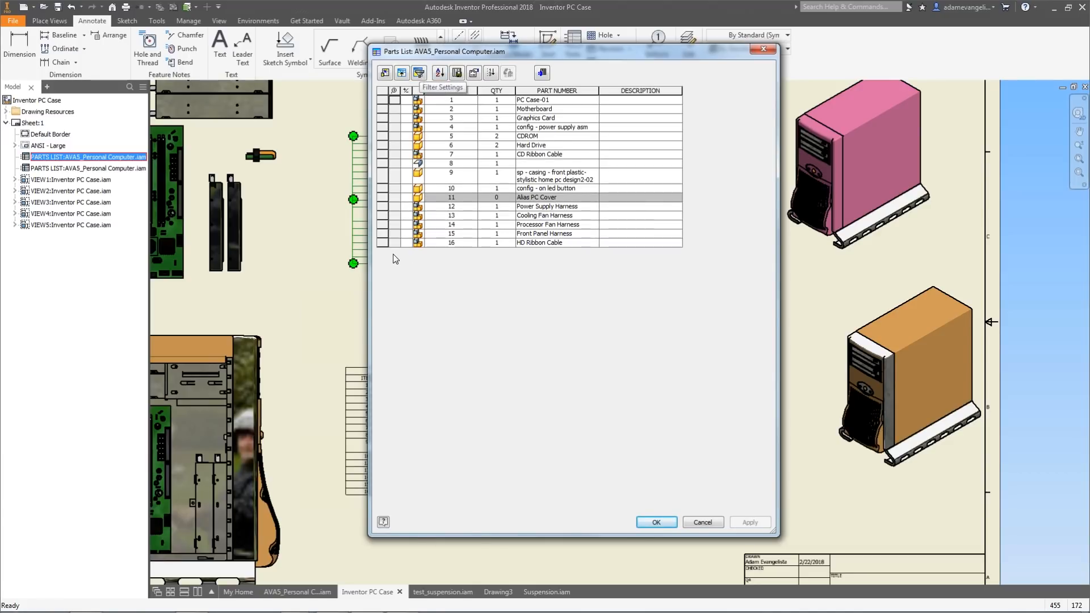
left_click(418, 73)
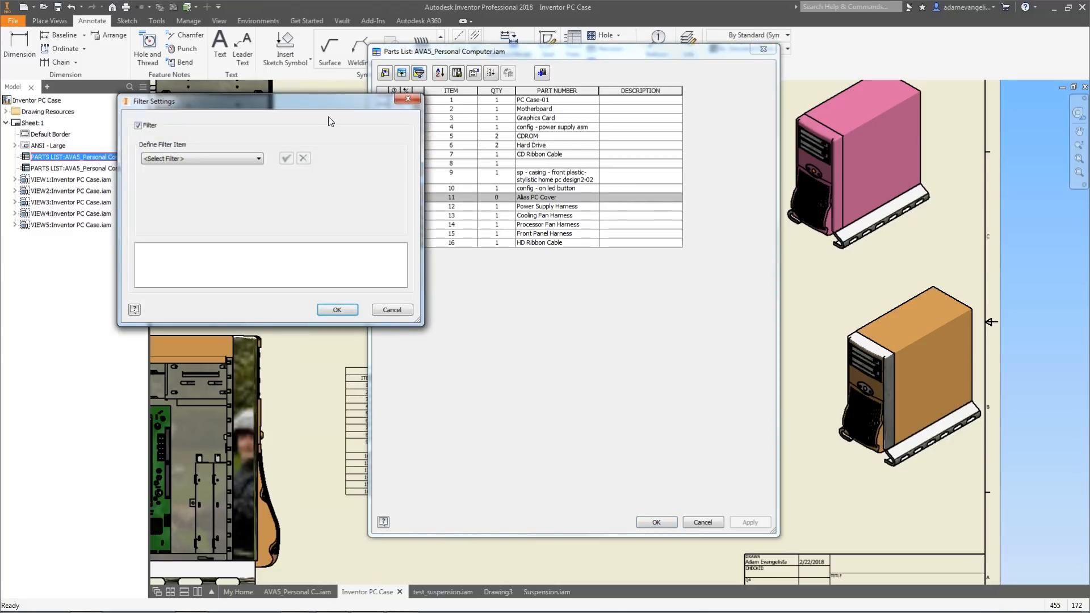
left_click_drag(301, 109, 471, 105)
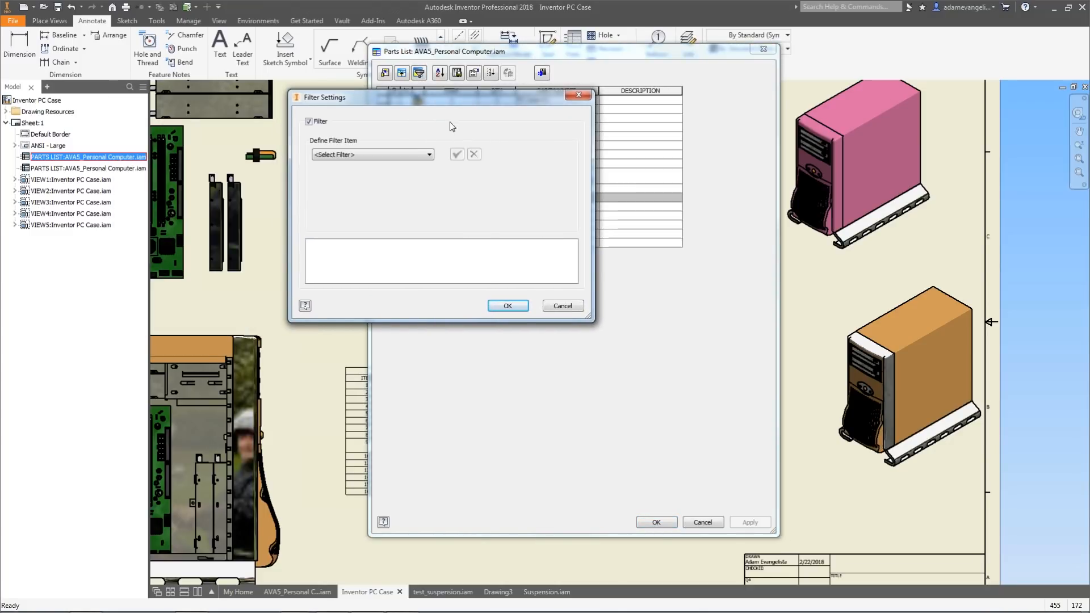
left_click(414, 155)
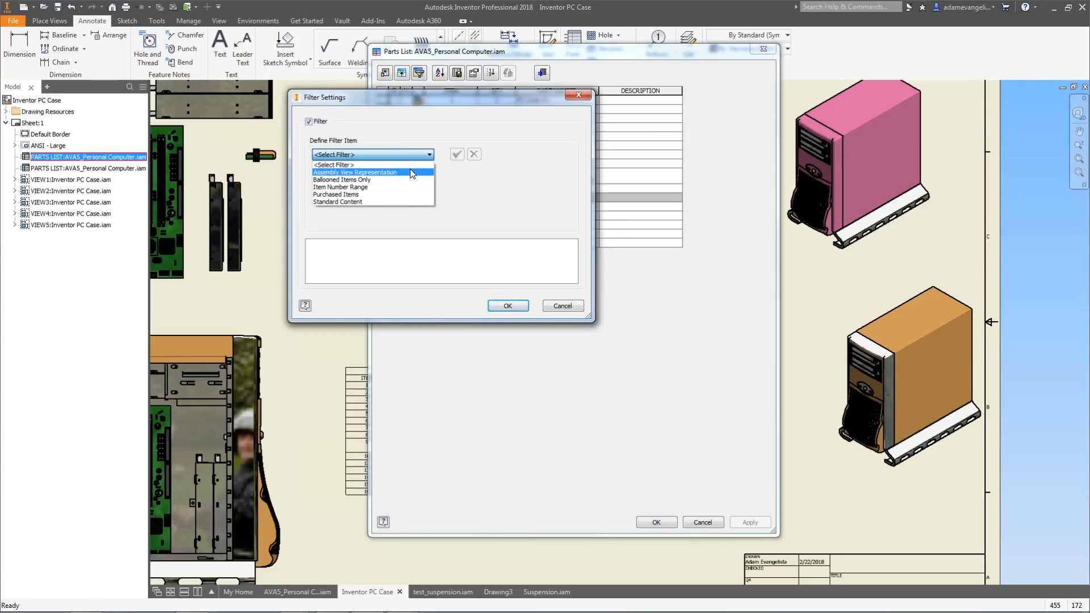
left_click(411, 172)
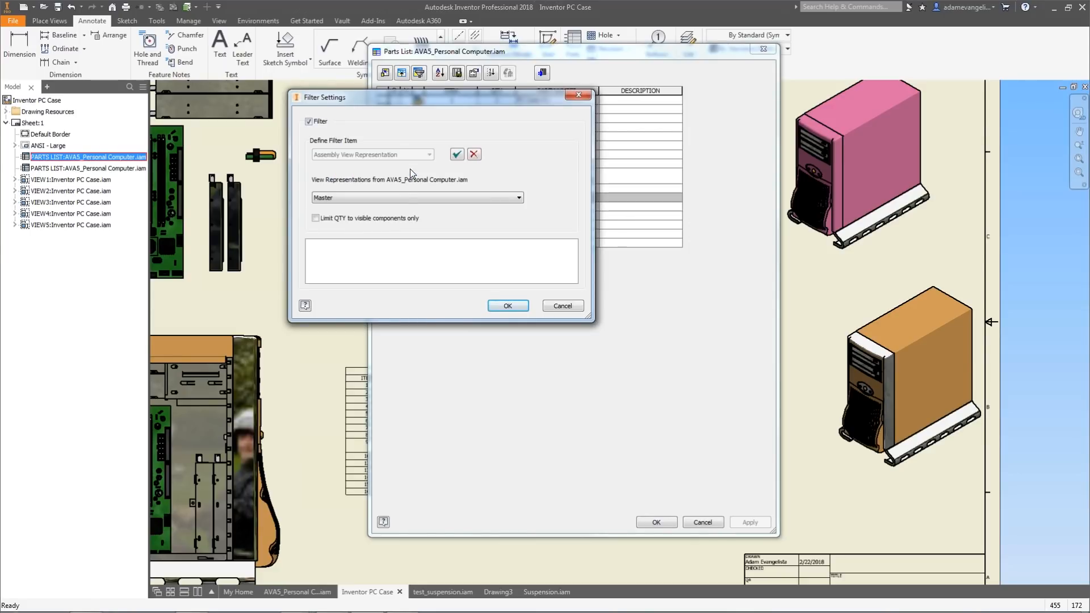
left_click(399, 200)
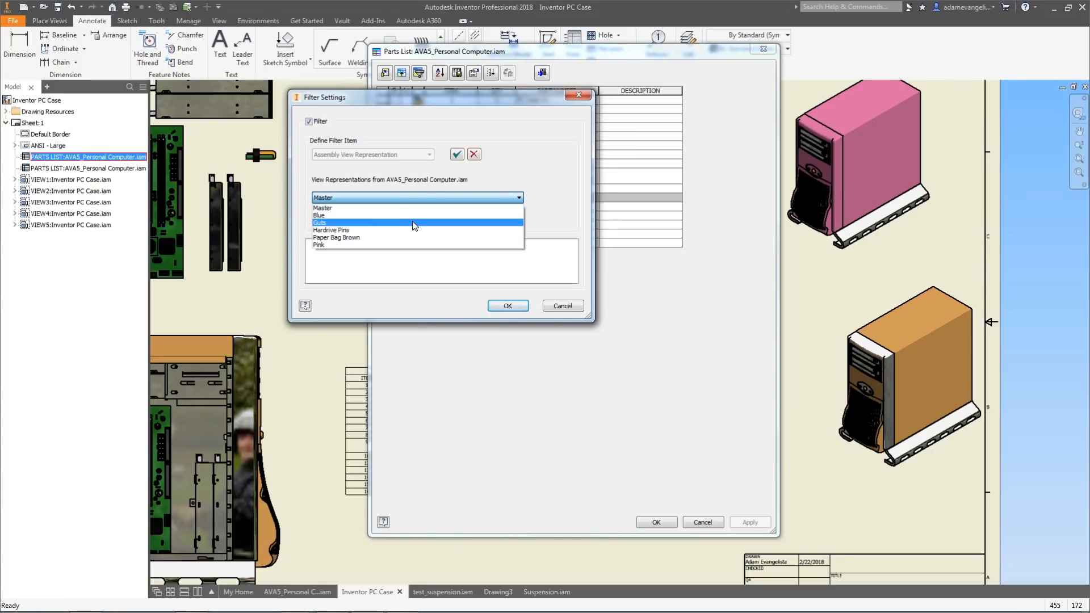
left_click(414, 223)
left_click_drag(417, 94, 261, 79)
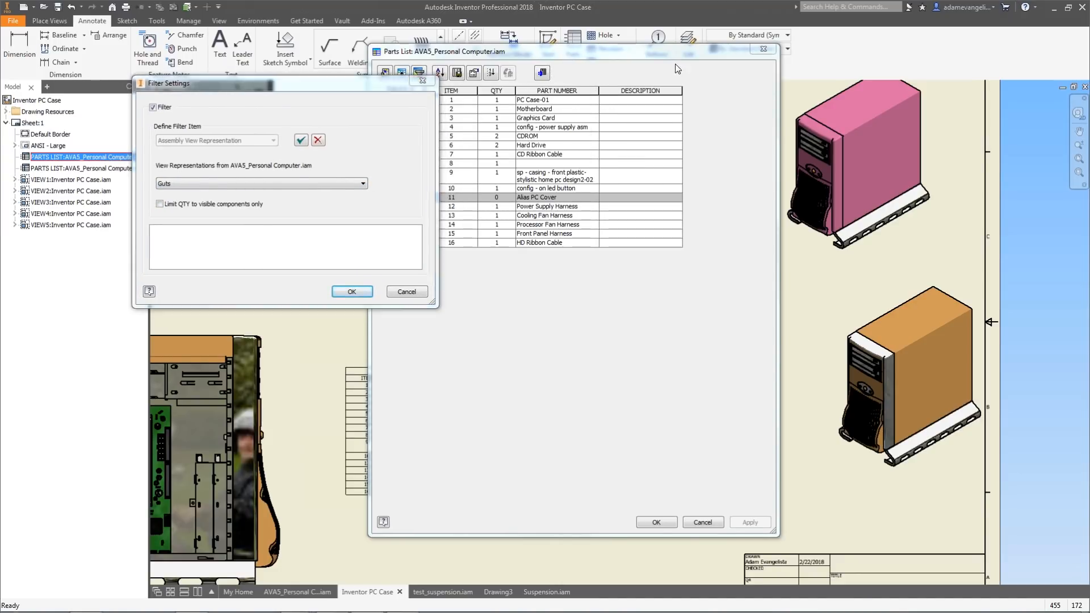
left_click_drag(363, 80, 289, 58)
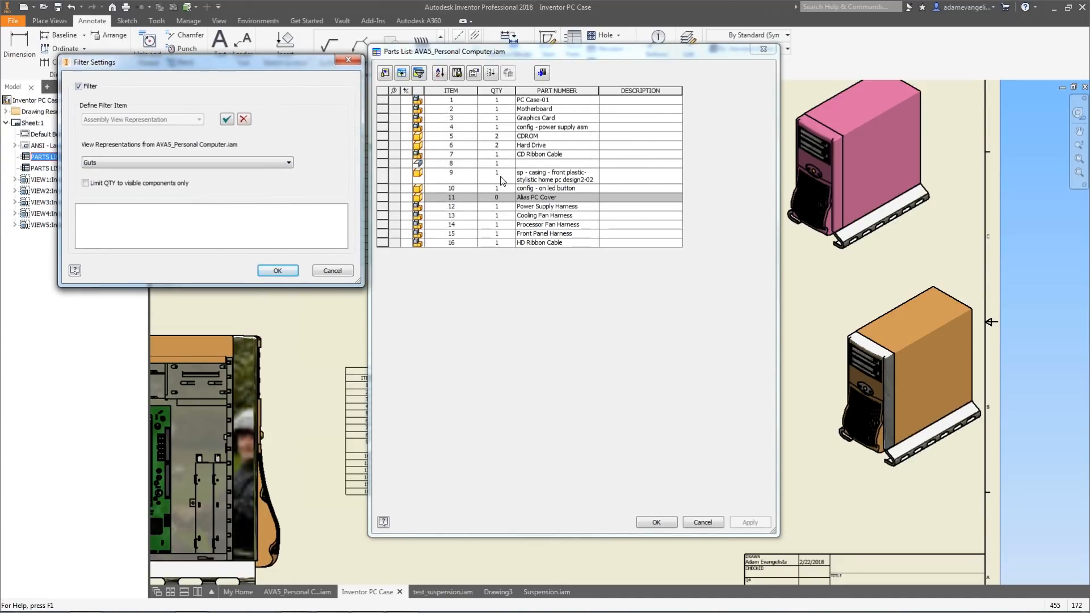
left_click(280, 270)
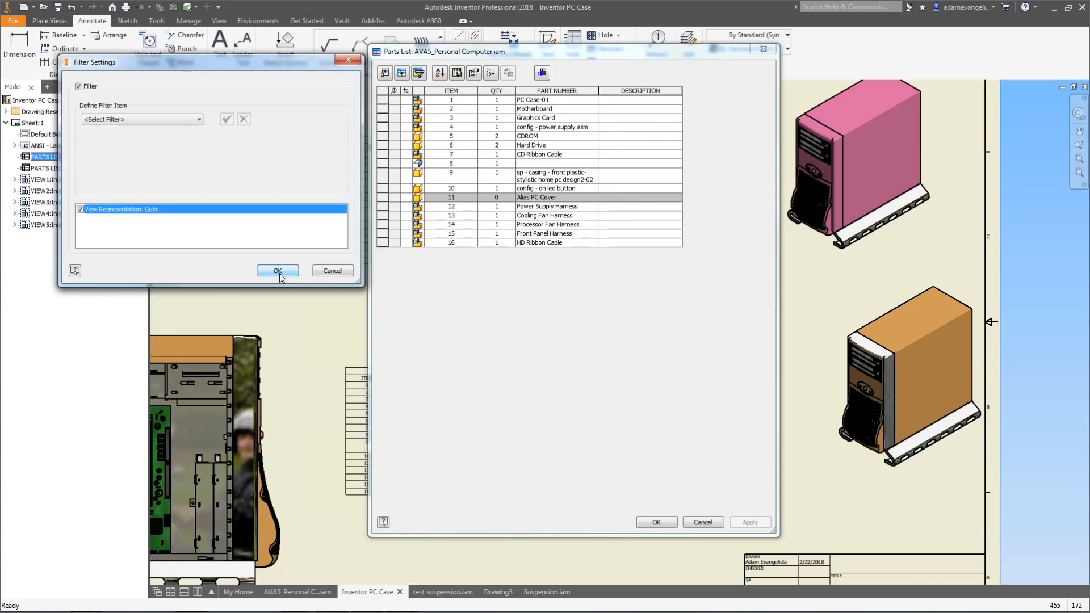
left_click(278, 270)
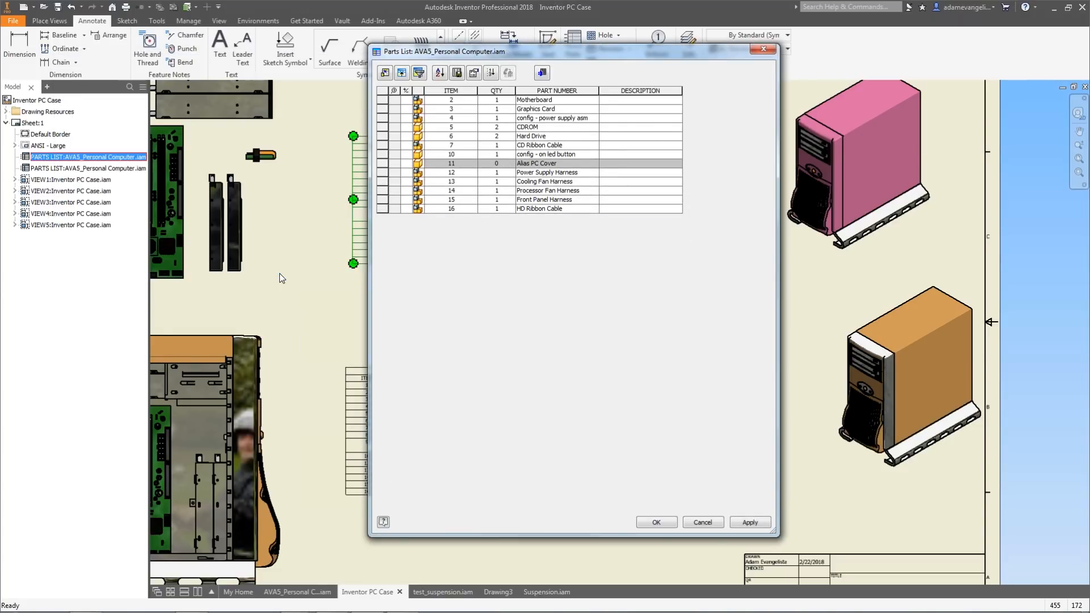
left_click_drag(508, 55, 725, 124)
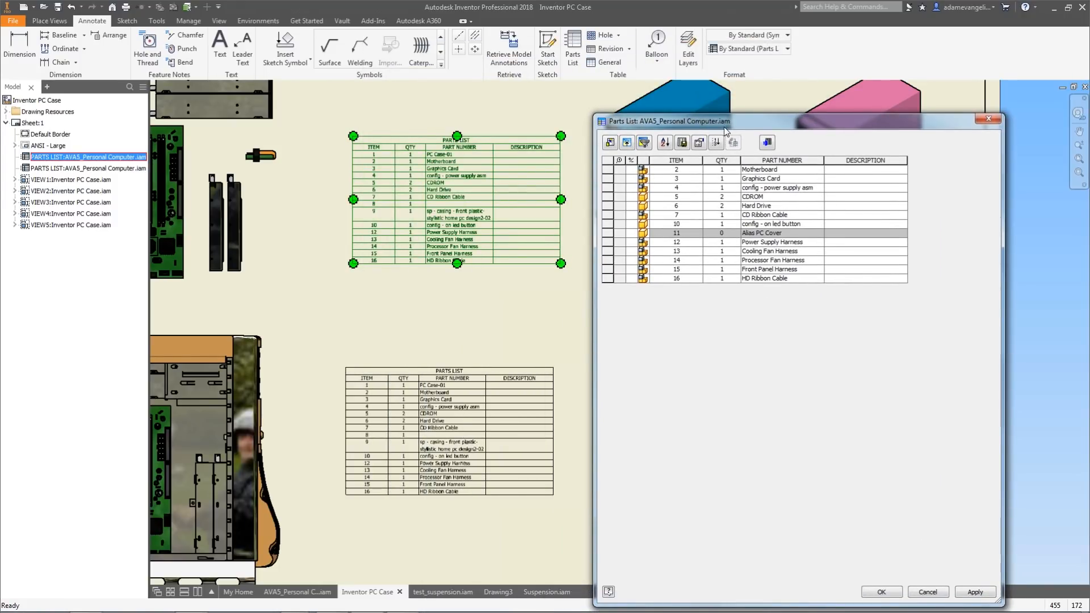
left_click_drag(721, 124, 517, 79)
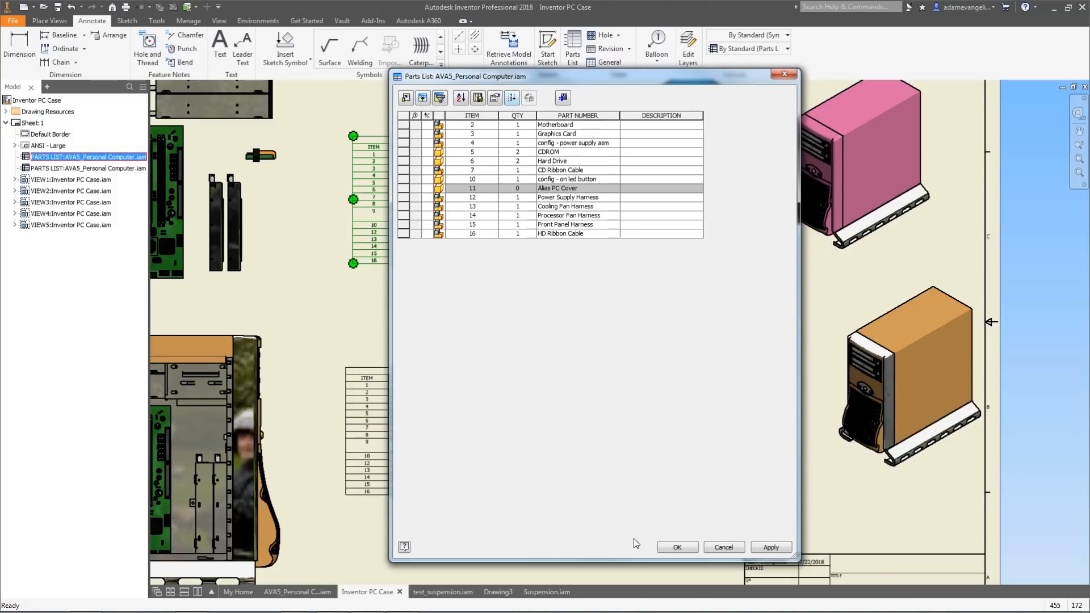
left_click(772, 548)
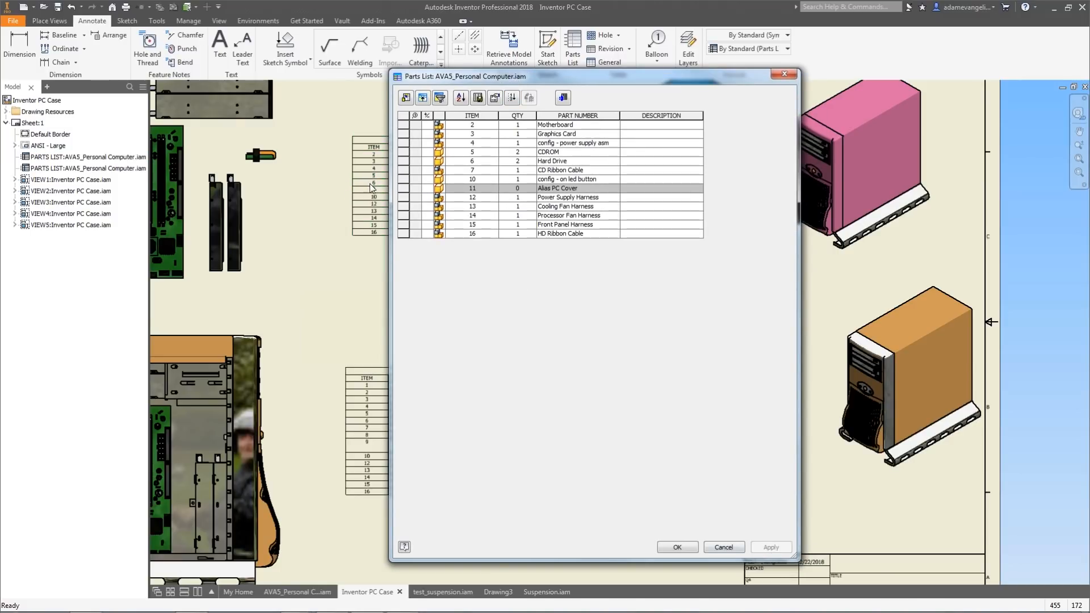
left_click(677, 548)
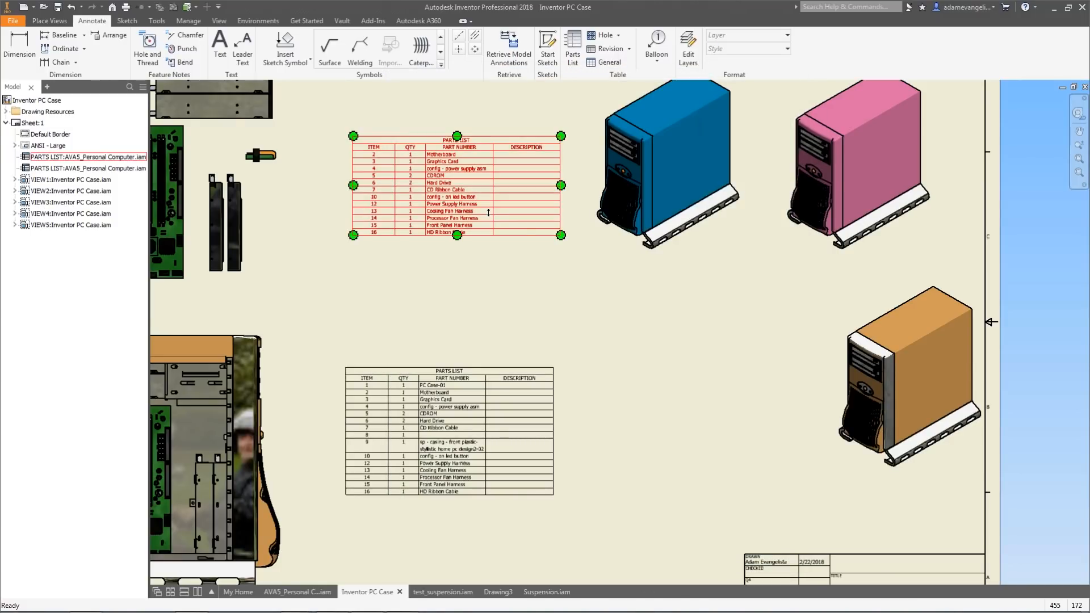
Compare the filtered parts list beside the Master parts list, then return it to its upper position.
left_click_drag(472, 211, 681, 440)
scroll(503, 290, "up", 3)
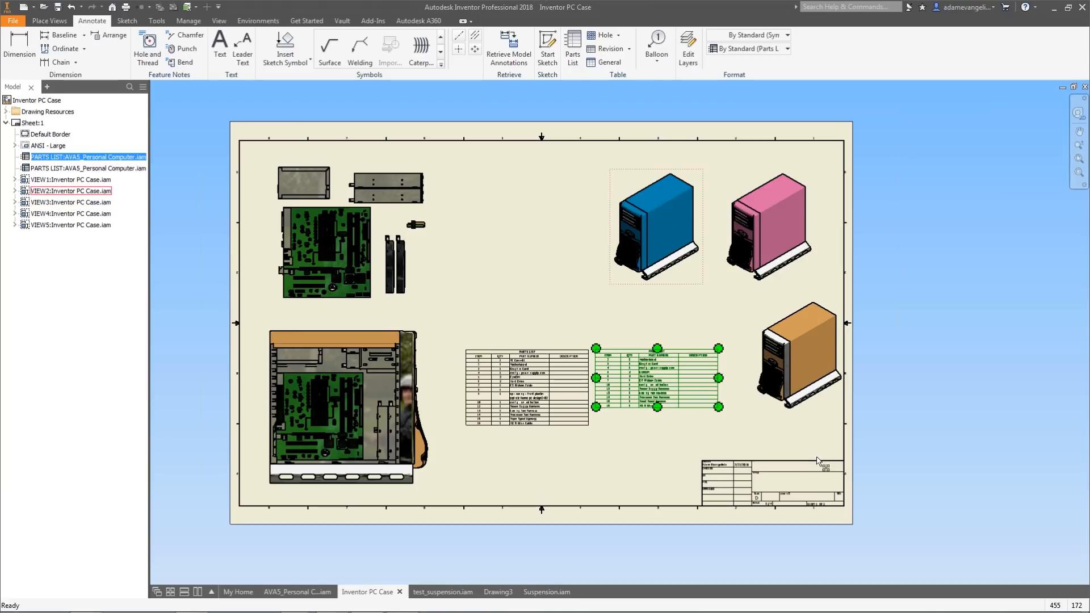
scroll(646, 372, "down", 3)
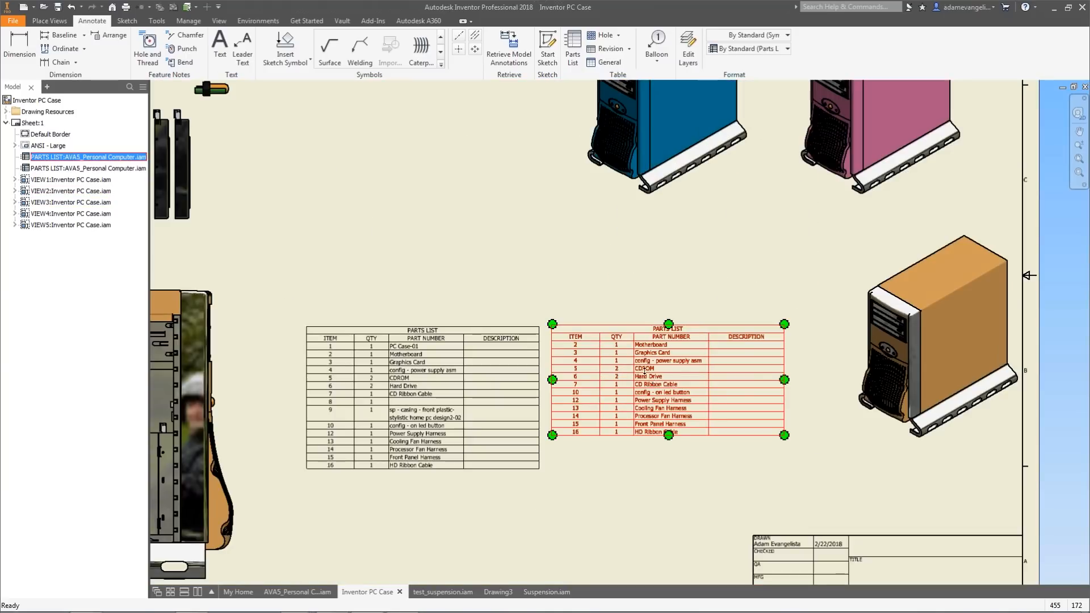
left_click_drag(651, 375, 387, 139)
scroll(390, 144, "up", 2)
middle_click_drag(379, 248, 474, 291)
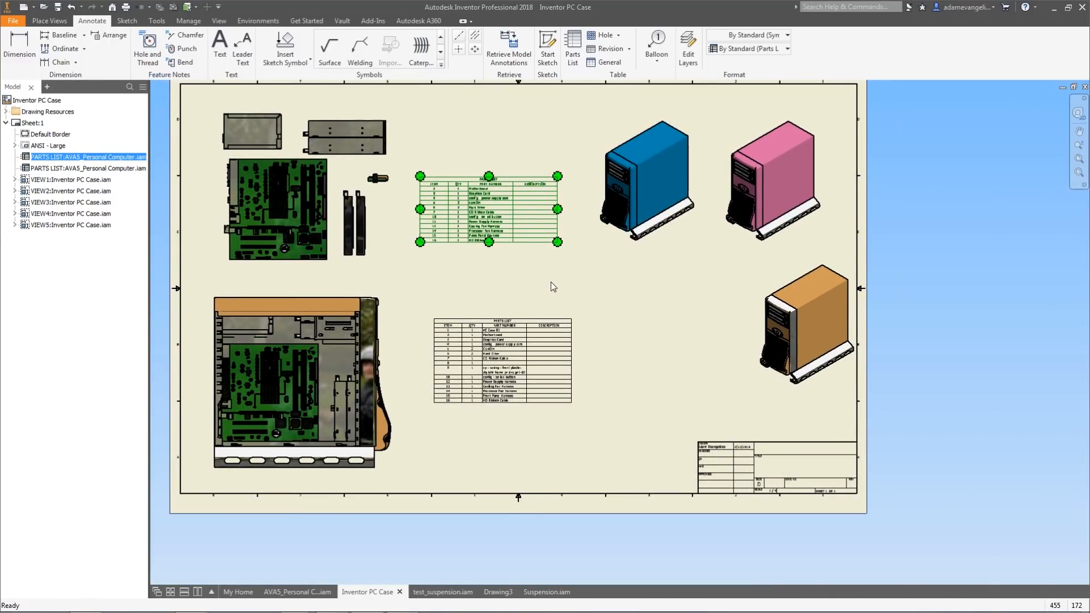
left_click(618, 294)
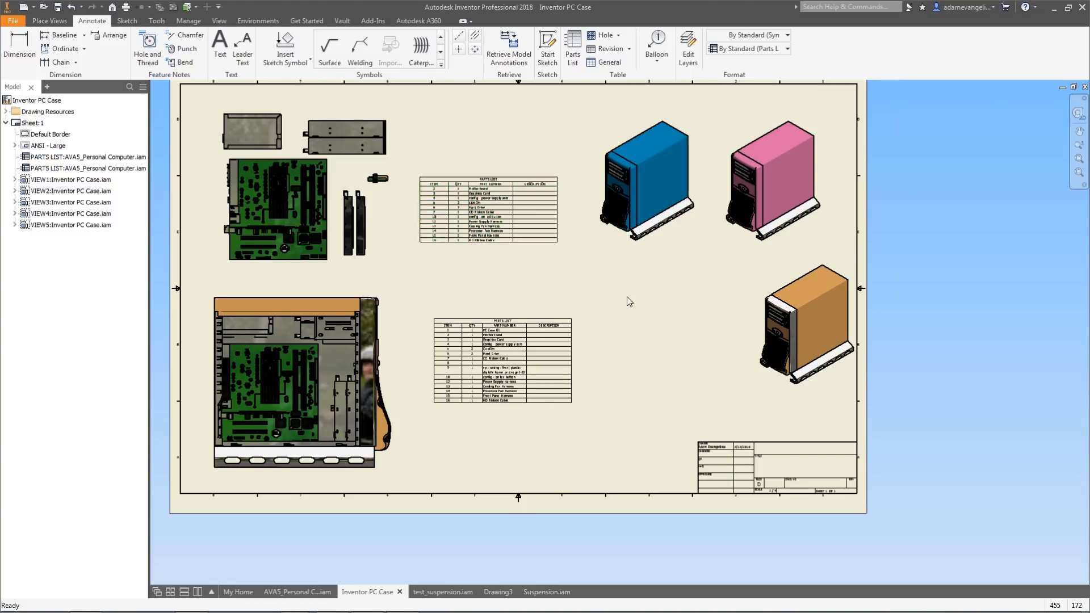
middle_click_drag(622, 305, 639, 360)
scroll(642, 340, "down", 3)
scroll(639, 360, "up", 3)
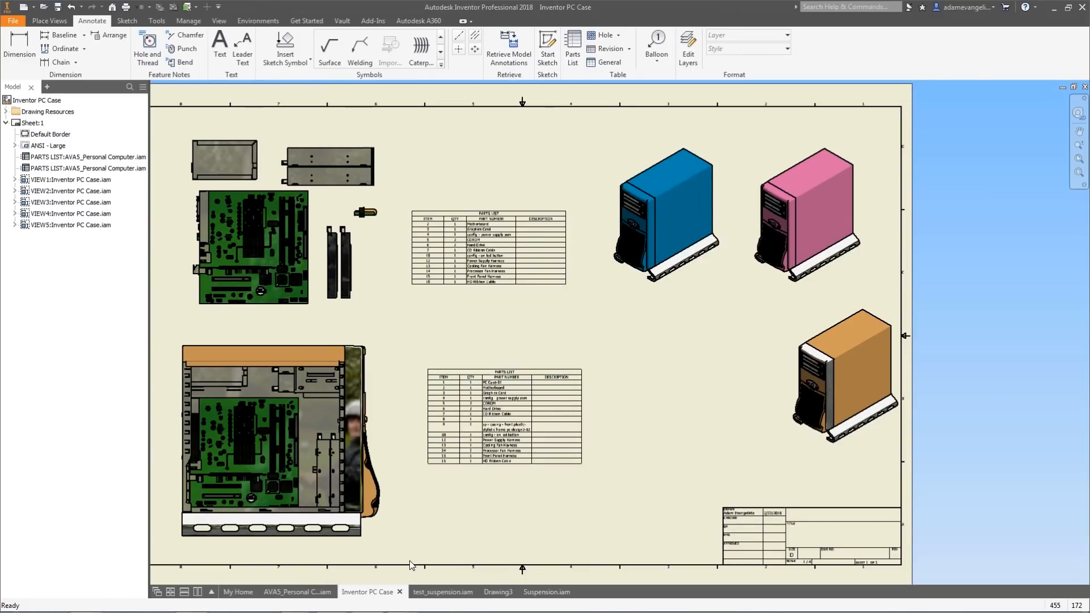
key("alt+Tab")
key("alt+Tab")
key("alt+Tab")
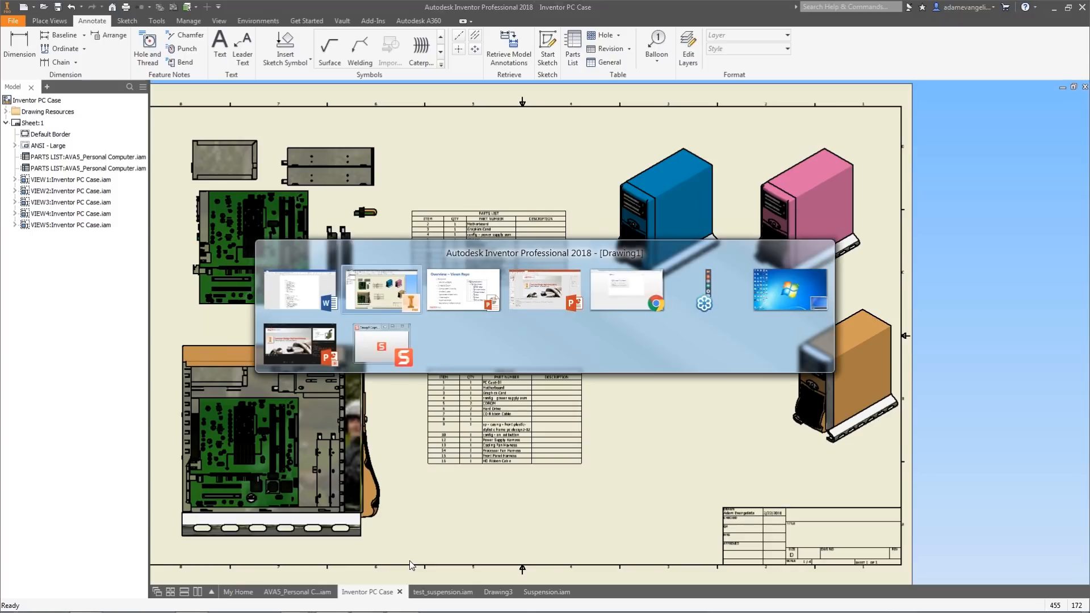
key("alt+Tab")
key("alt+Tab")
key("alt+Tab")
key("alt+Tab")
key("alt+Tab")
key("alt+Tab")
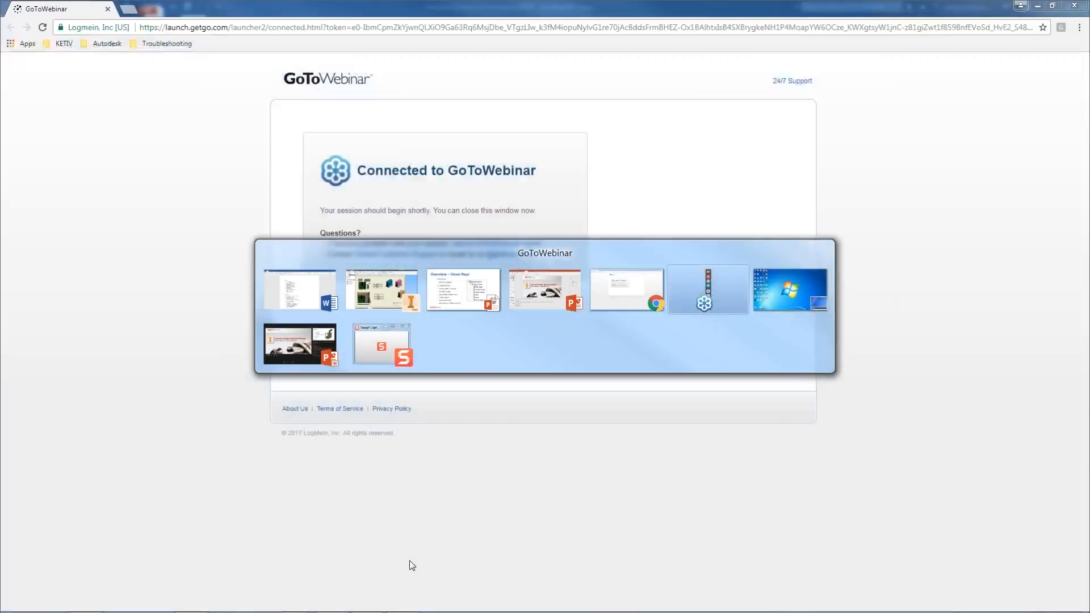
key("alt+Tab")
key("alt+Tab")
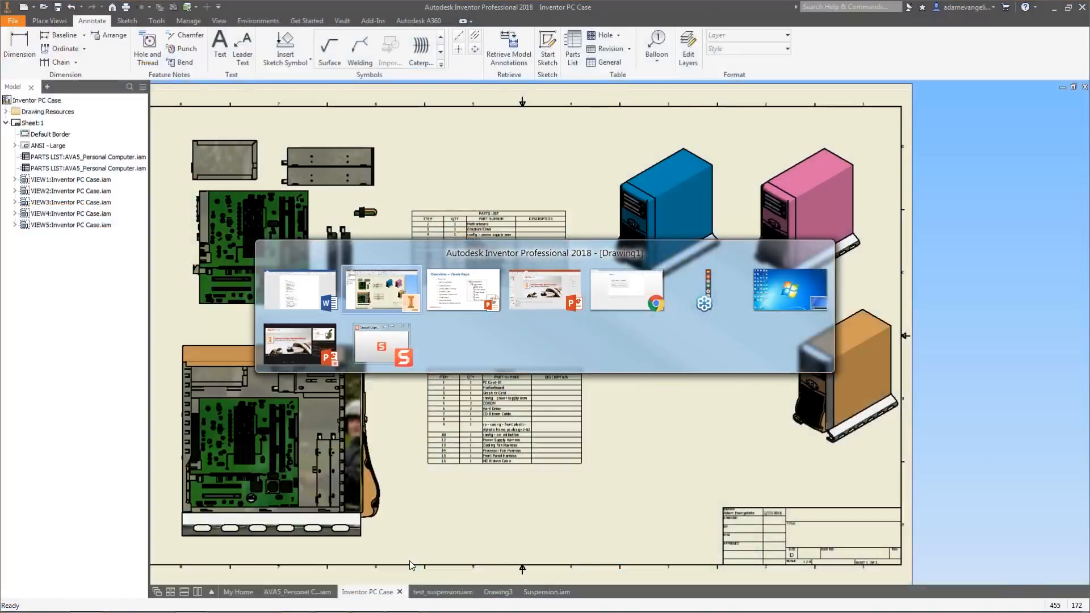
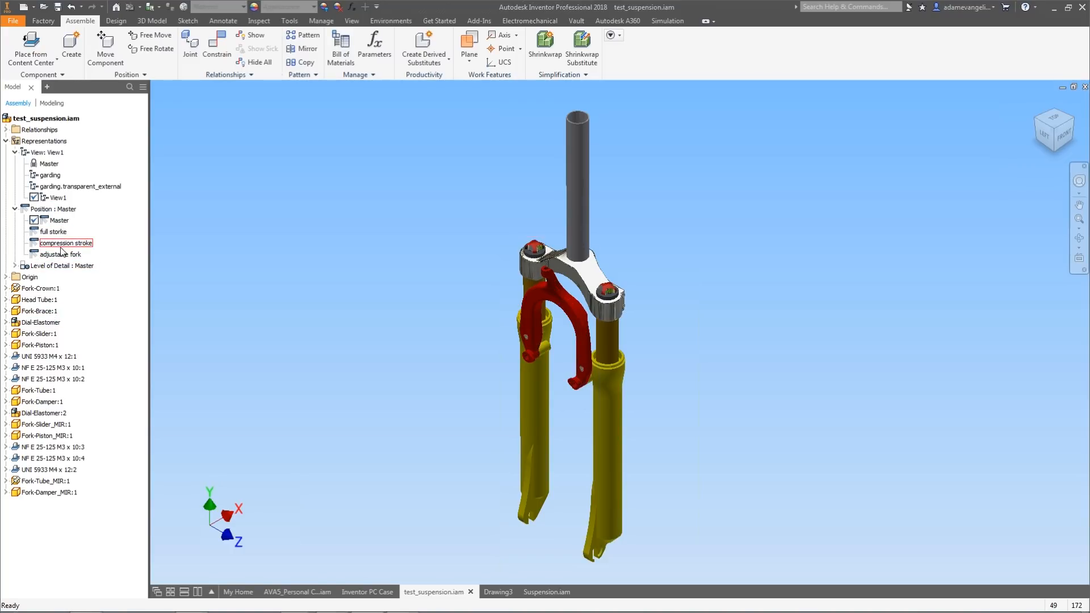
Activate the full storke positional representation of the fork assembly.
middle_click_drag(370, 259, 376, 243)
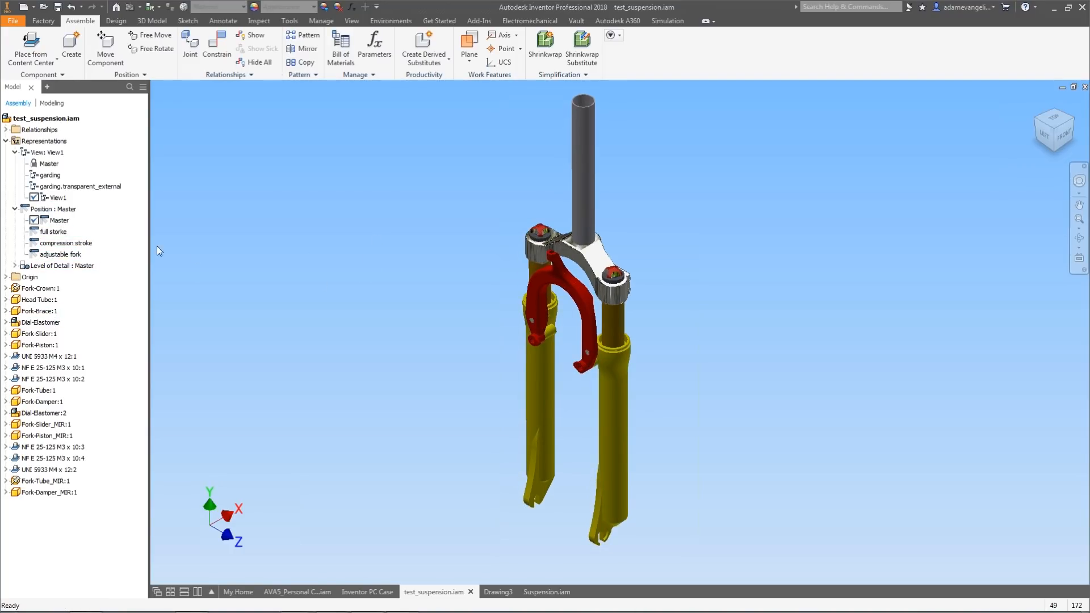
left_click(59, 220)
double_click(52, 232)
key("F2")
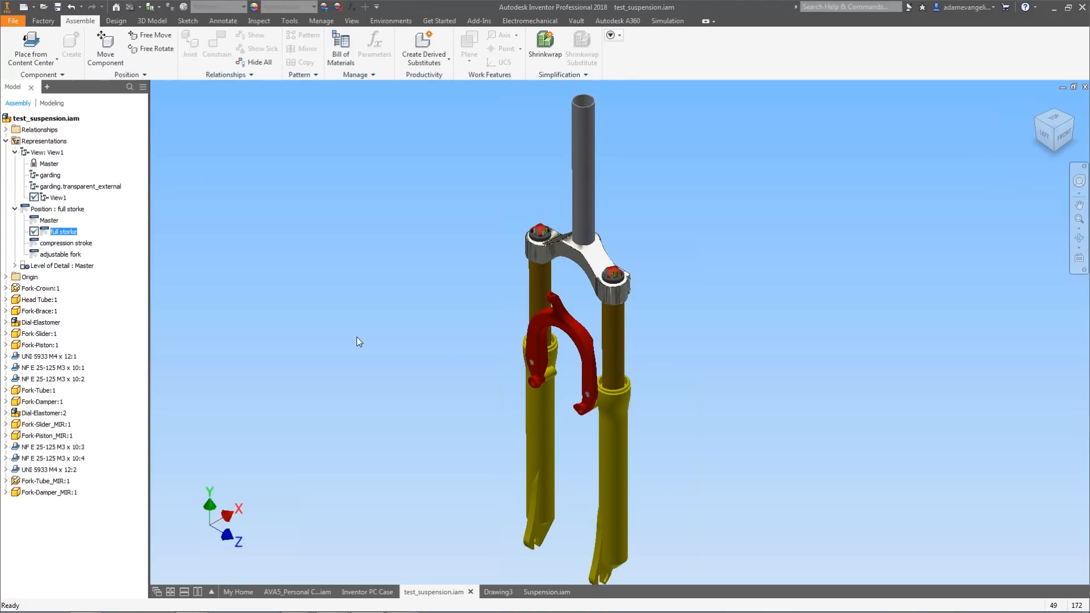
Activate the compression stroke positional representation.
middle_click_drag(448, 330, 448, 315)
scroll(448, 315, "up", 3)
scroll(496, 306, "down", 4)
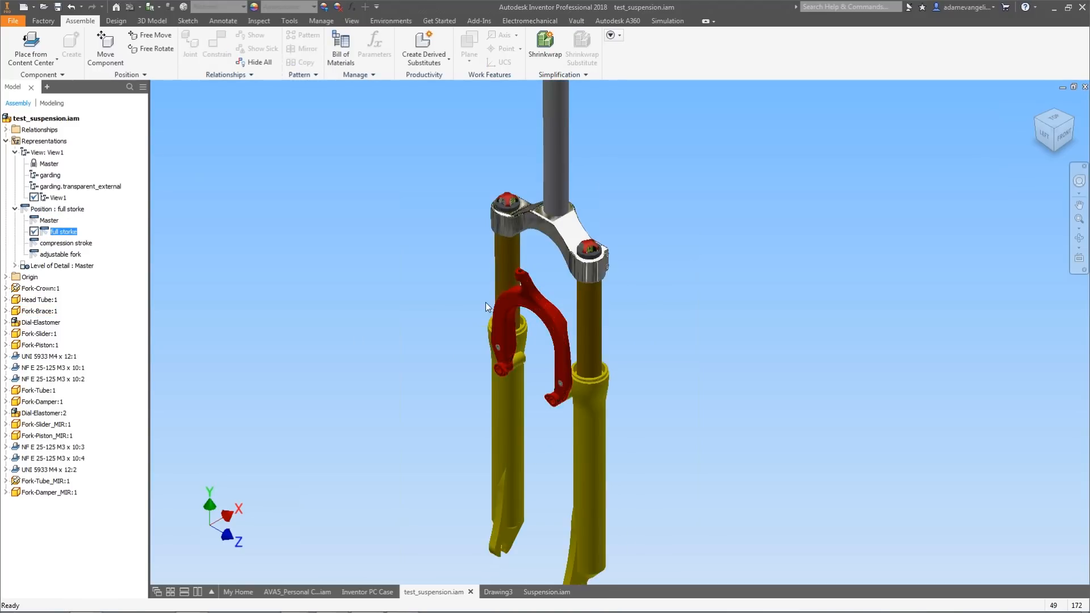
scroll(485, 302, "up", 3)
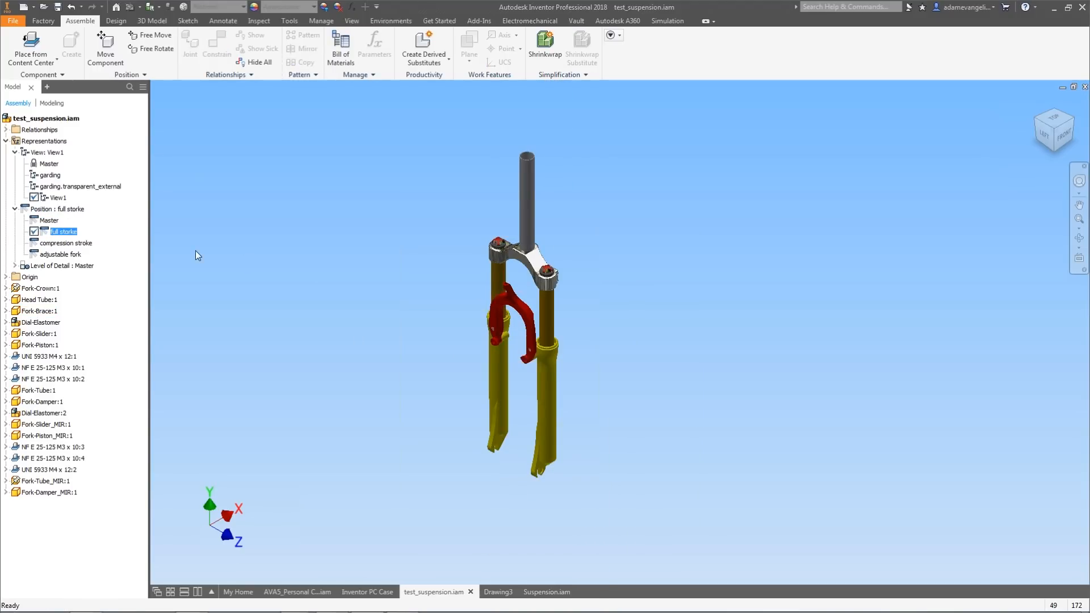
double_click(71, 244)
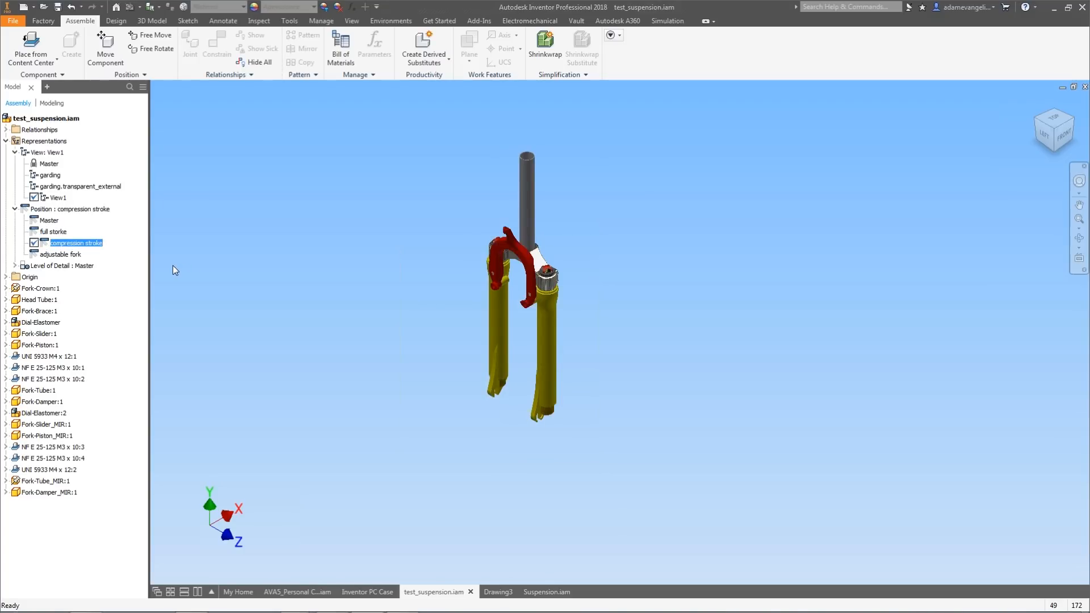
Activate the adjustable fork positional representation.
double_click(80, 254)
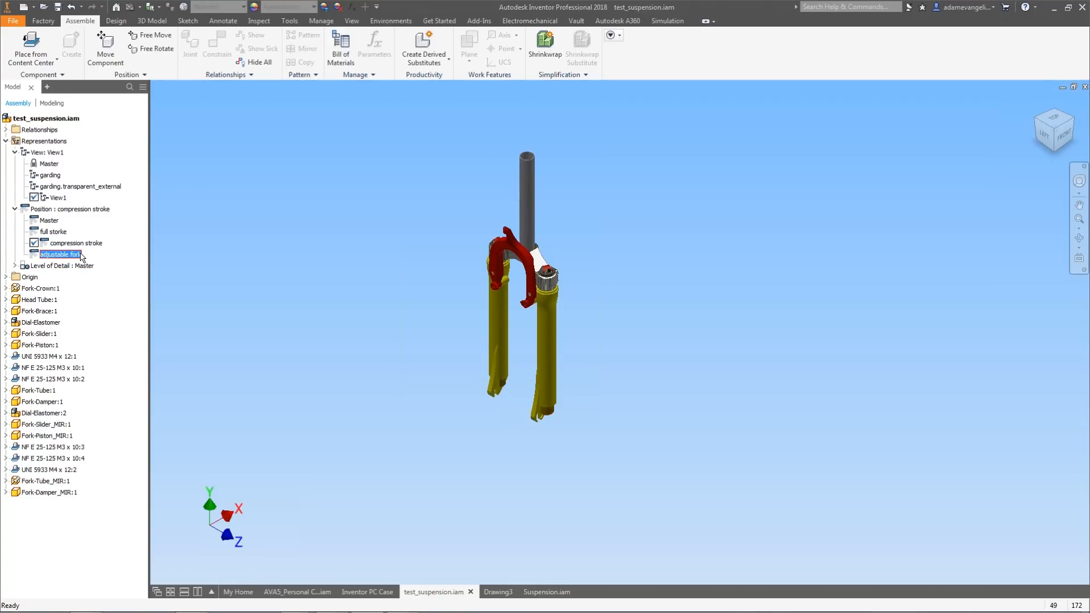
left_click(505, 275)
mouse_move(507, 271)
left_mouse_down()
mouse_move(507, 285)
mouse_move(513, 262)
left_mouse_up()
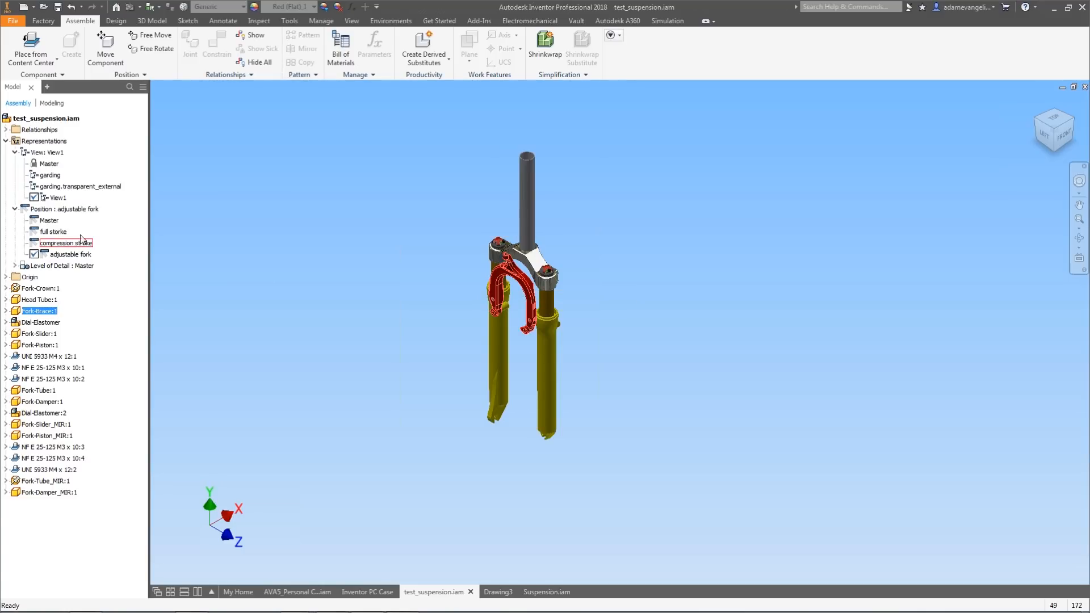
Reactivate the Master positional representation and expand Fork-Slider:1 to select its stroke constraint.
double_click(50, 220)
left_click(497, 360)
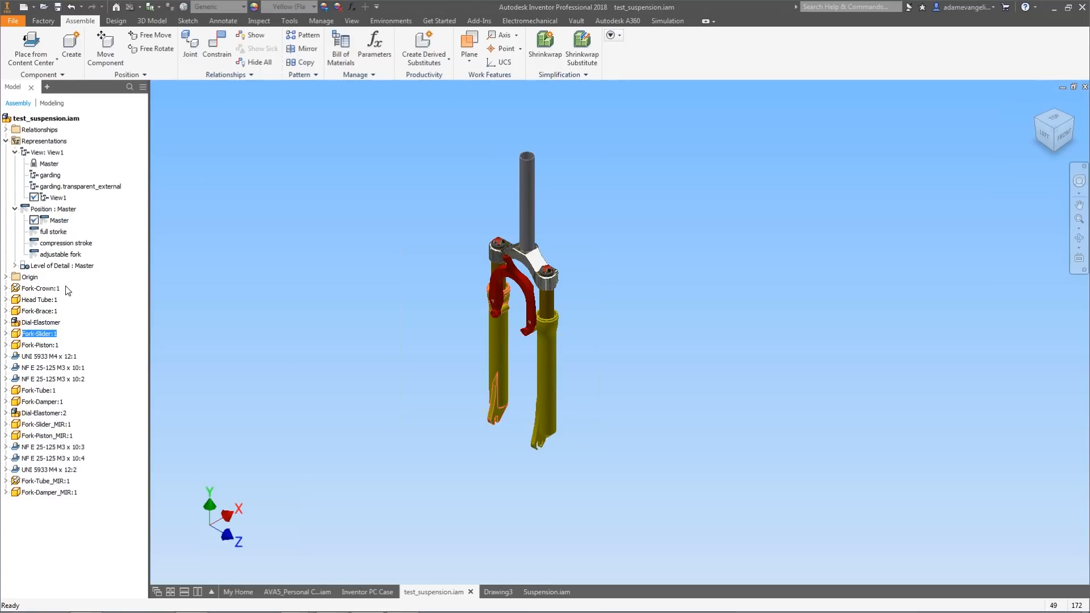
left_click(6, 333)
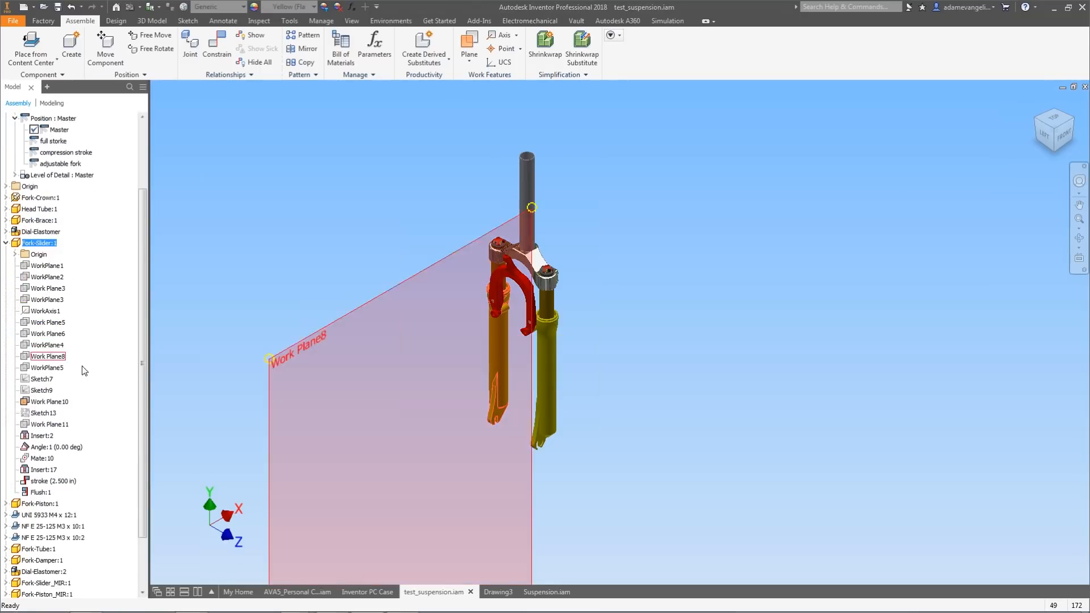
scroll(99, 369, "down", 4)
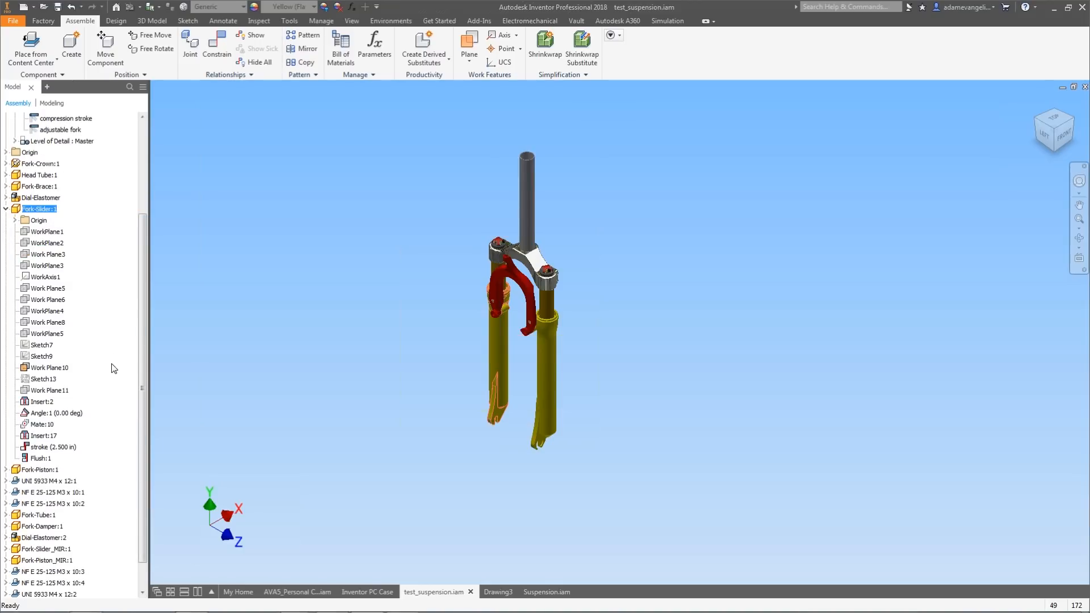
left_click(63, 447)
left_click_drag(147, 384, 151, 356)
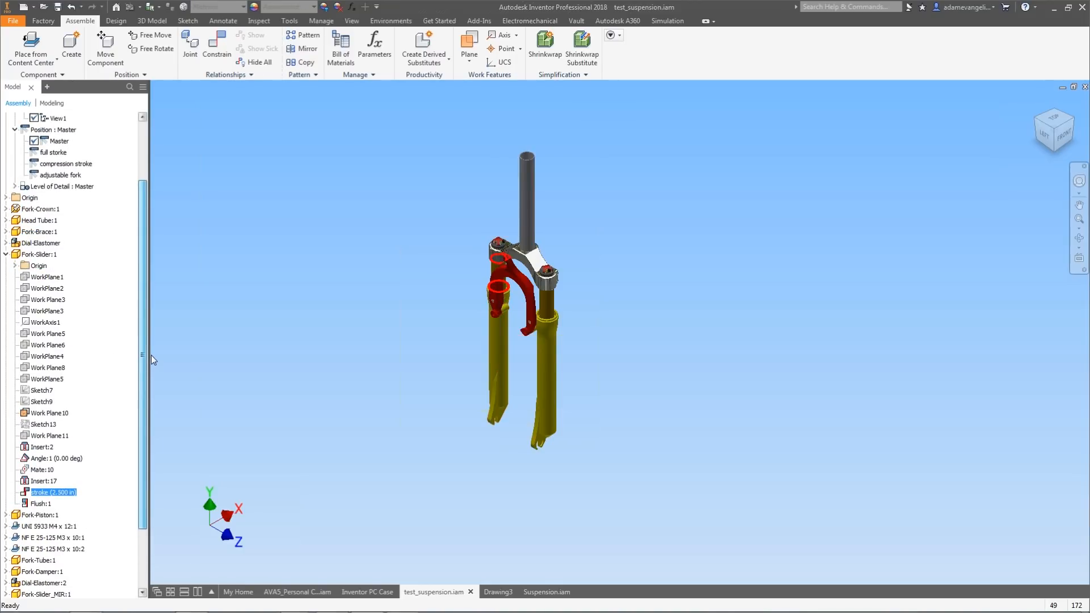
Examine the fork slider and its stroke constraint in a close-up view of the fork crown.
scroll(498, 272, "down", 3)
scroll(498, 273, "down", 2)
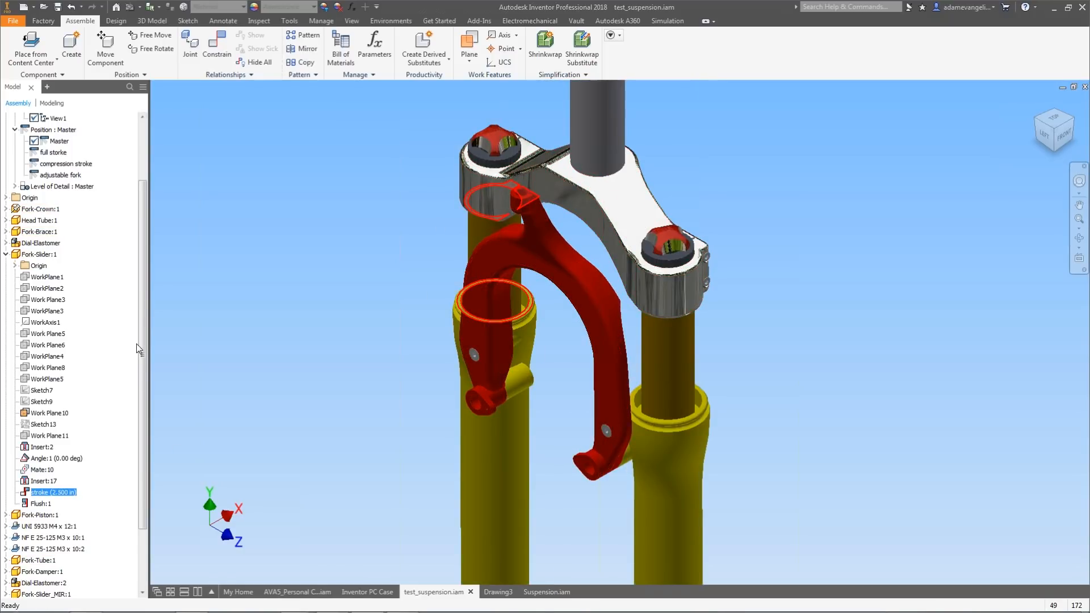
scroll(146, 318, "up", 2)
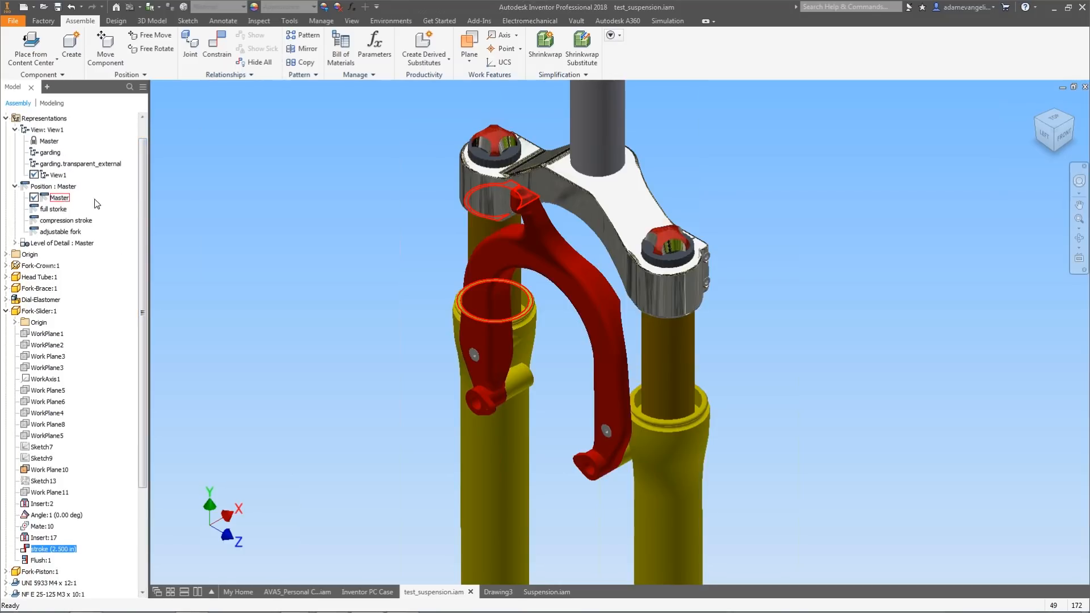
scroll(142, 188, "down", 2)
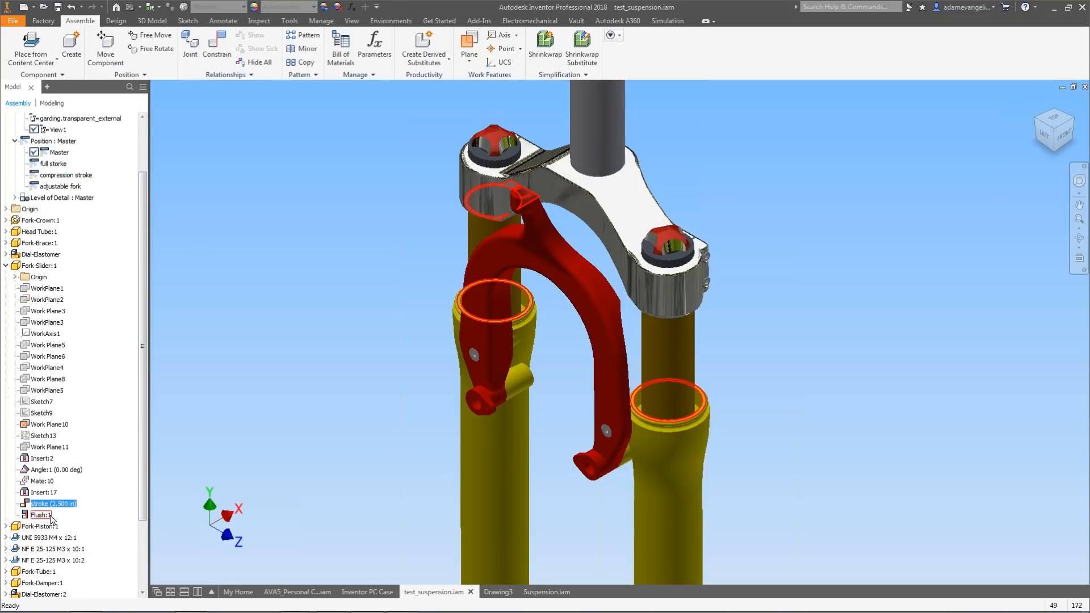
left_click(325, 386)
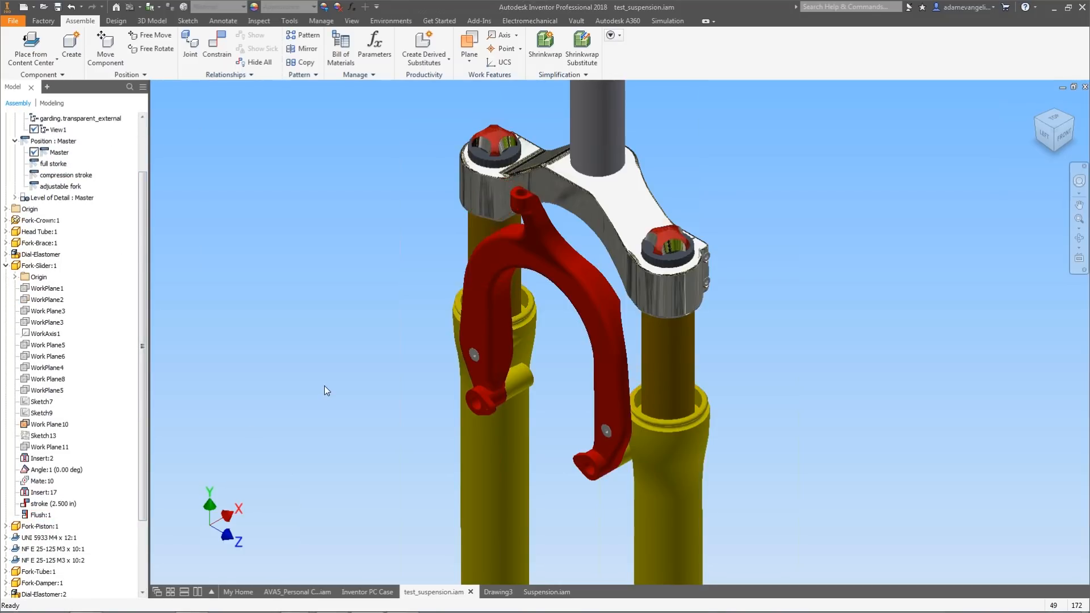
left_click(495, 440)
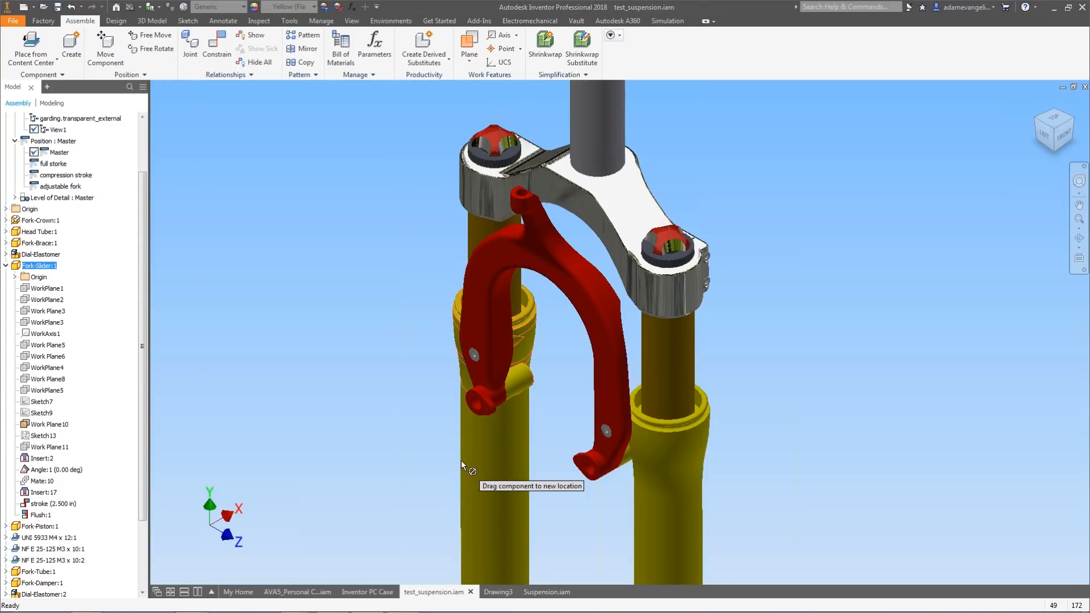
left_click(352, 407)
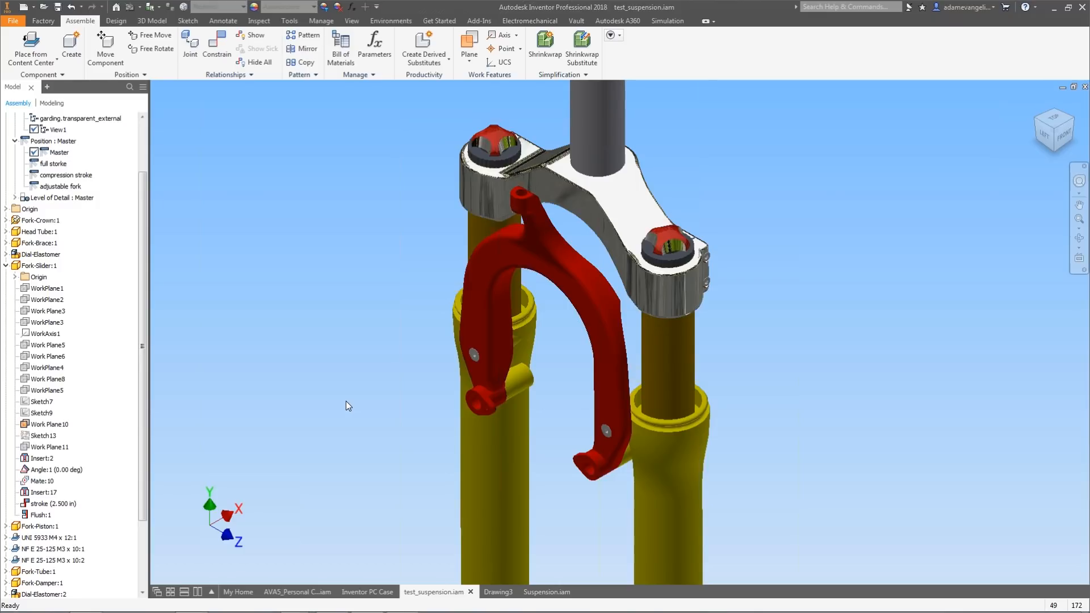
scroll(146, 250, "up", 1)
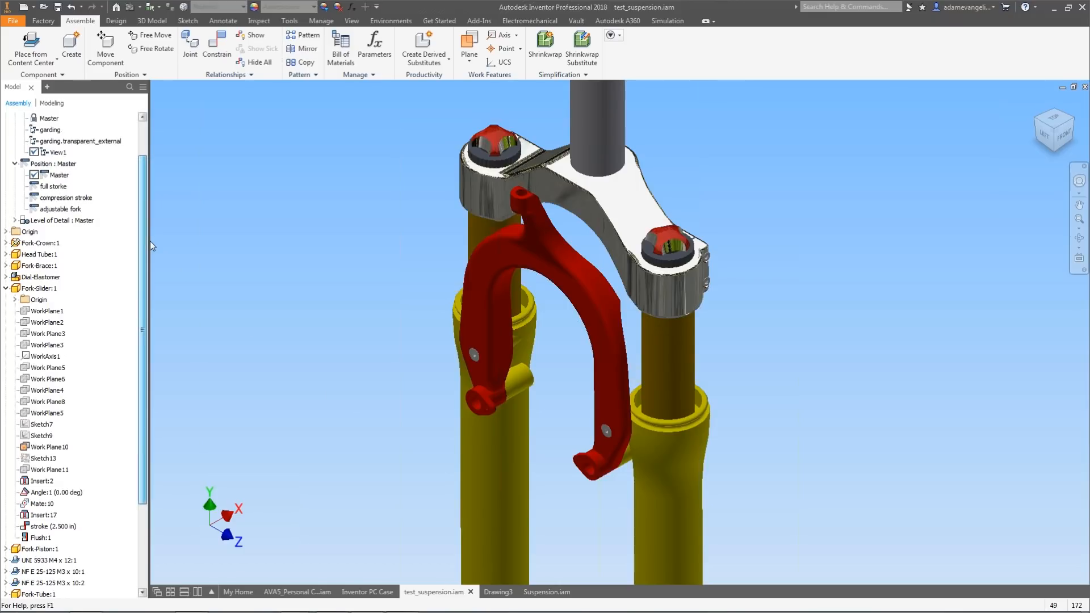
scroll(150, 244, "down", 1)
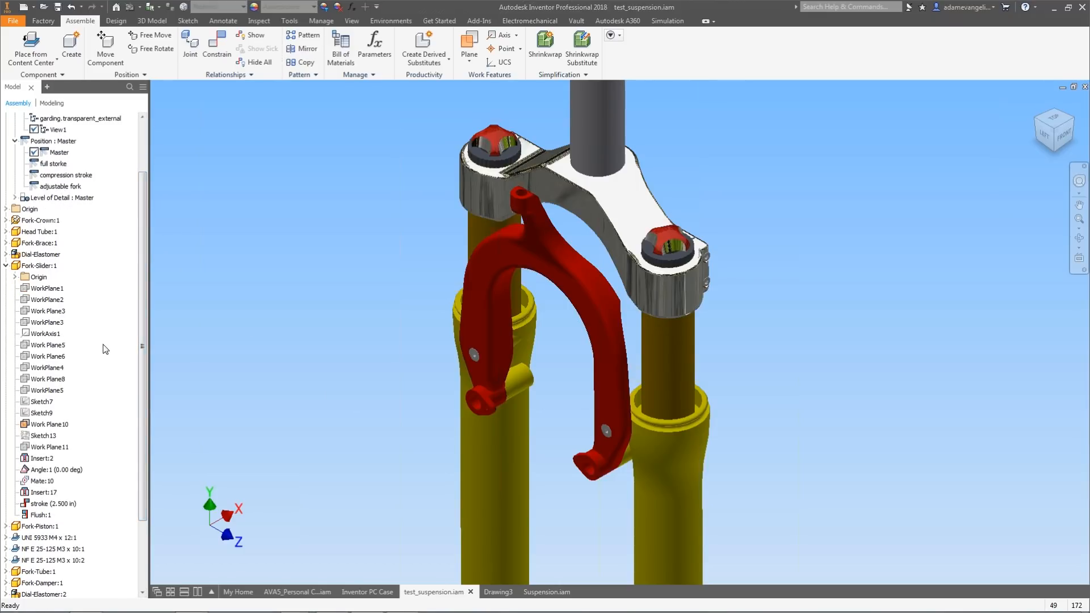
Open the stroke constraint's value, then activate the full storke representation and open the stroke value again.
left_click(51, 504)
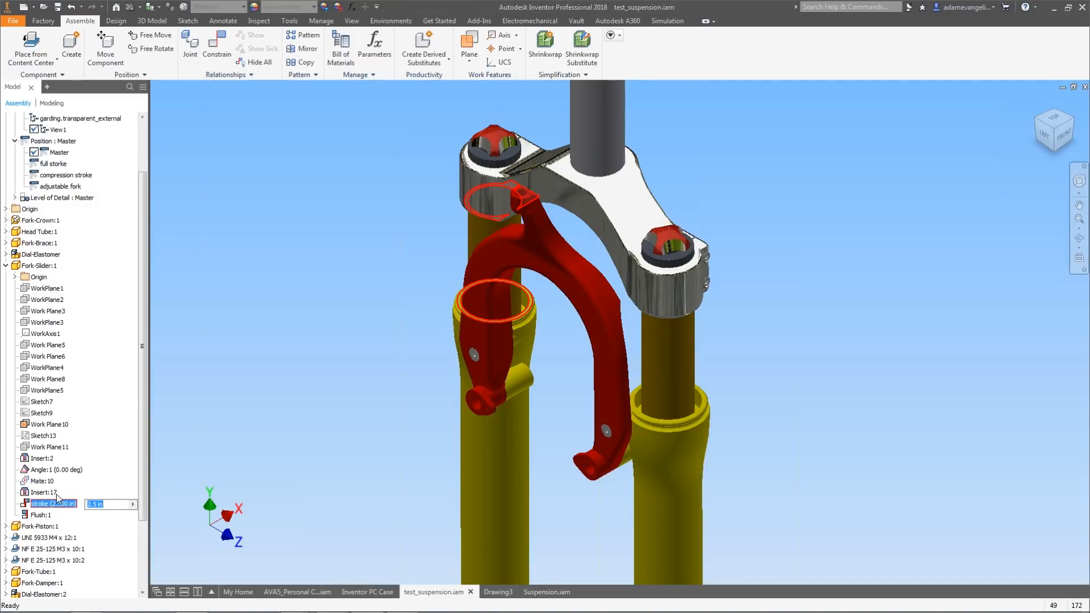
double_click(57, 163)
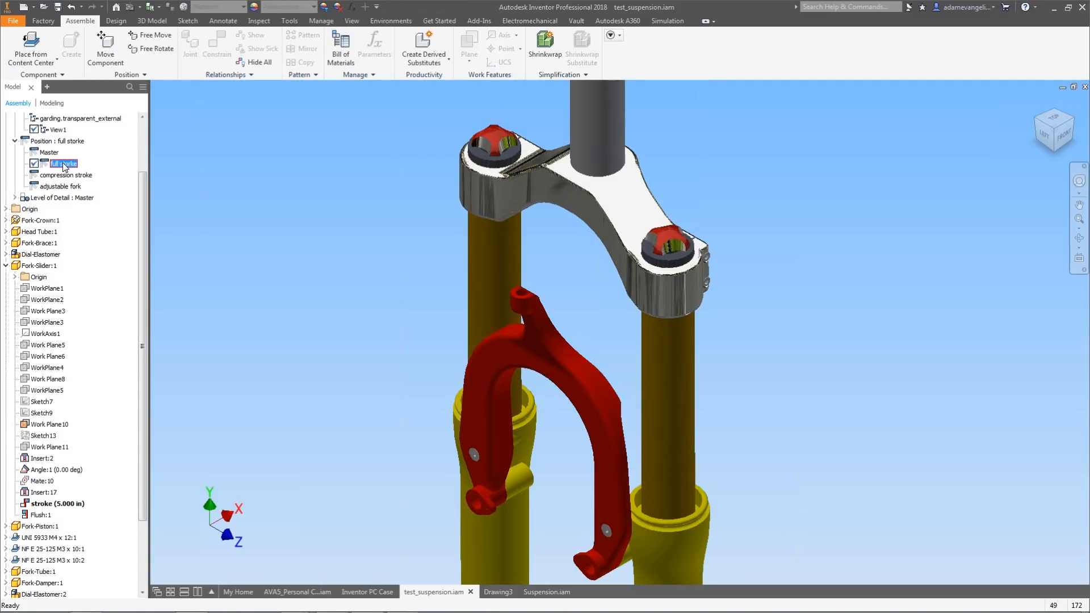
left_click(56, 504)
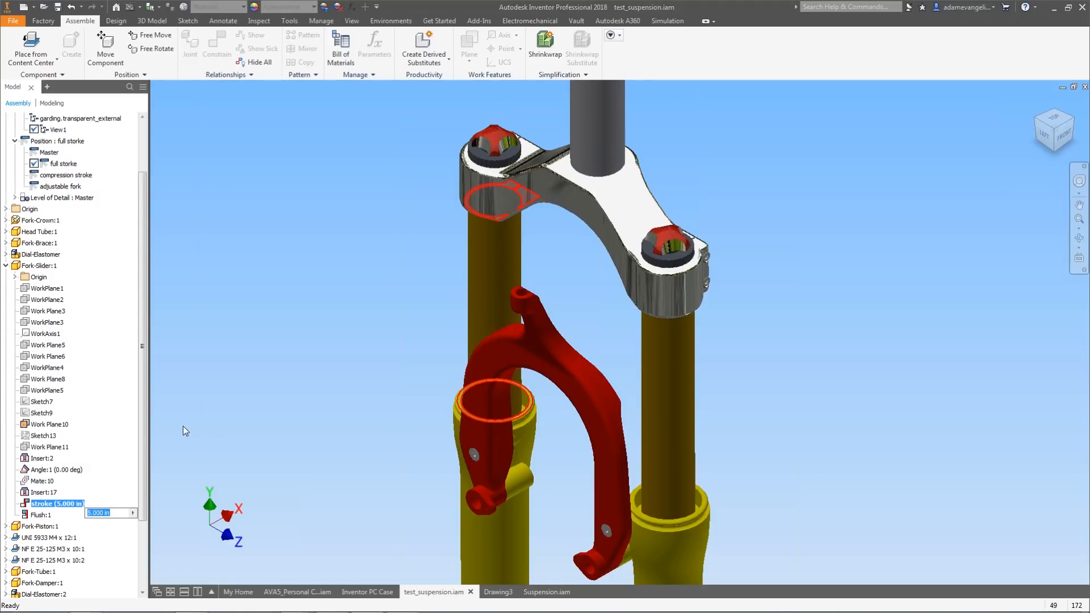
Activate the compression stroke representation and open the stroke constraint's value.
double_click(76, 176)
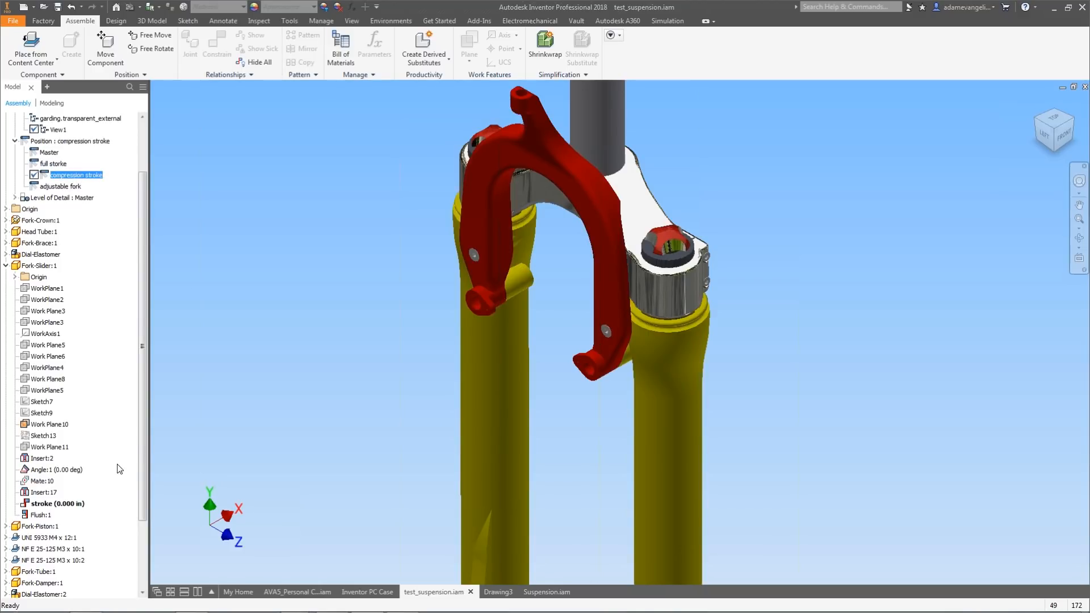
double_click(70, 503)
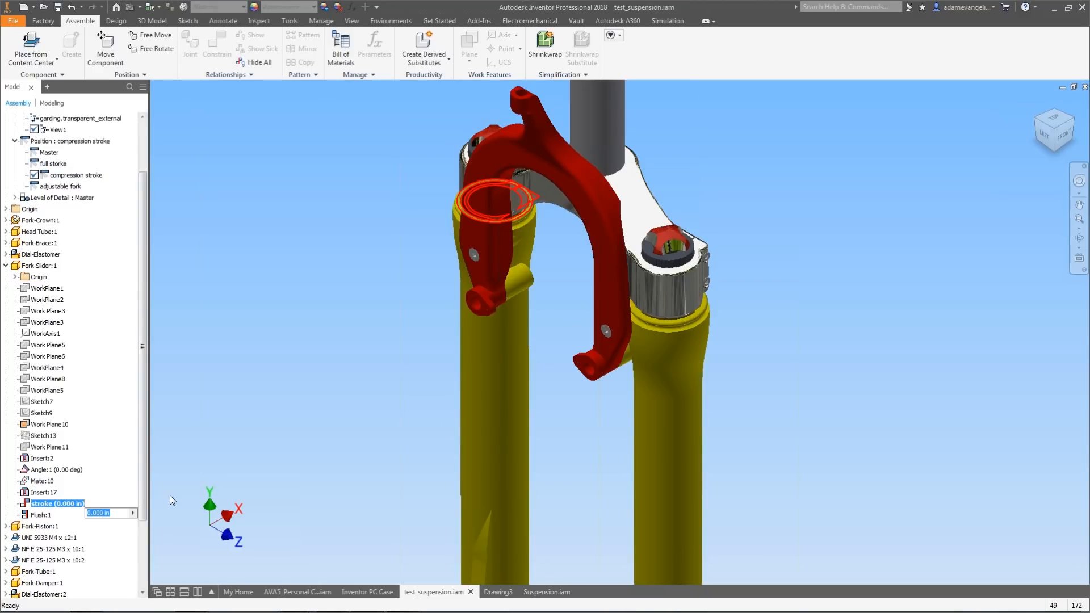
Activate the adjustable fork representation to see the stroke constraint suppressed.
double_click(63, 186)
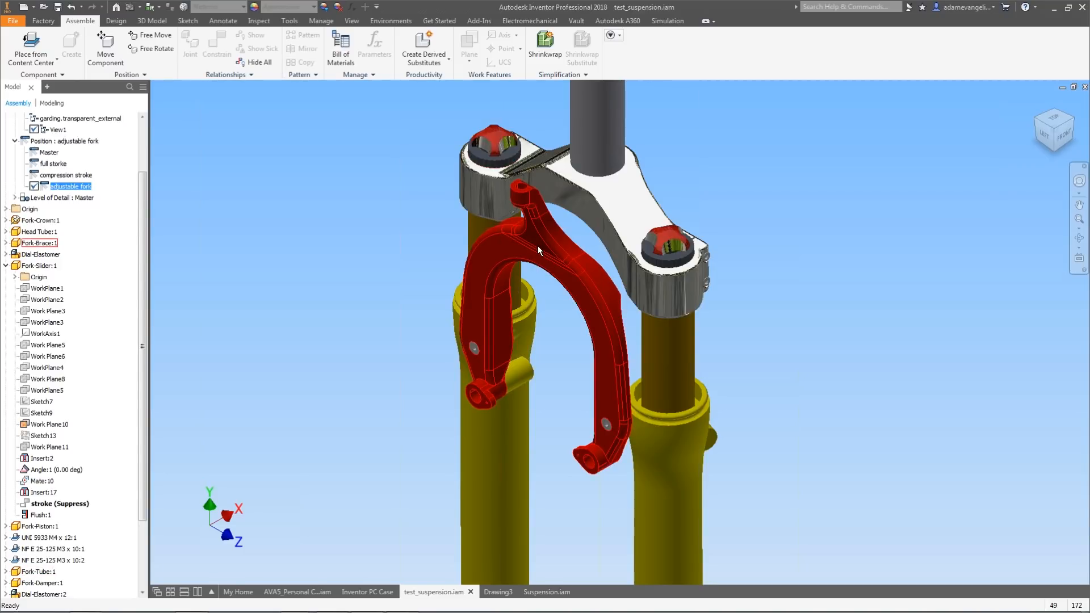
left_click_drag(545, 230, 537, 196)
left_click_drag(145, 188, 156, 149)
Reactivate the Master positional representation.
double_click(59, 209)
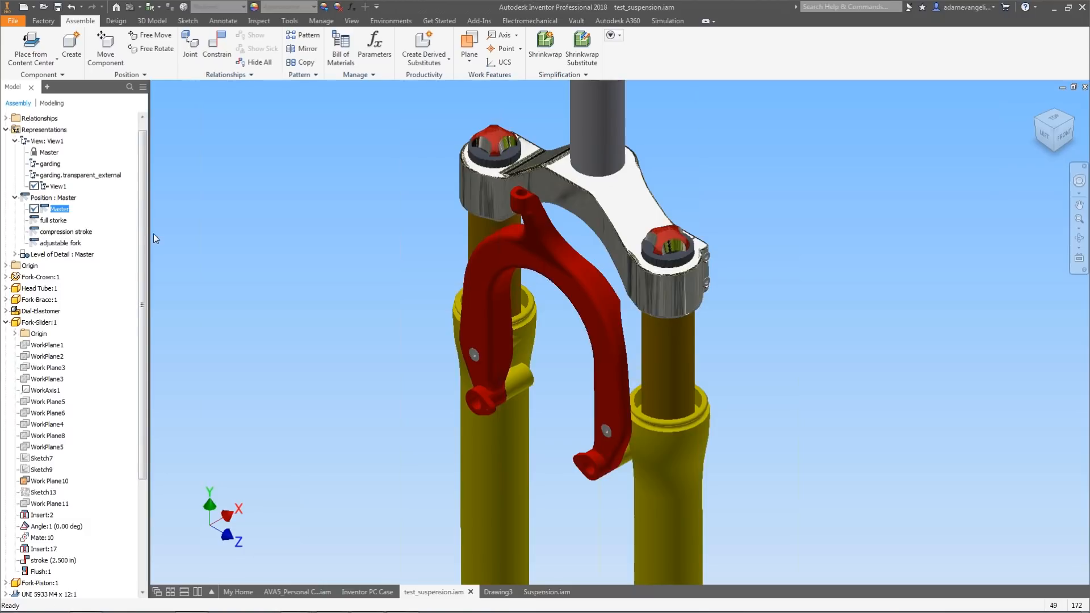
mouse_move(145, 216)
left_mouse_down()
mouse_move(138, 332)
mouse_move(141, 229)
left_mouse_up()
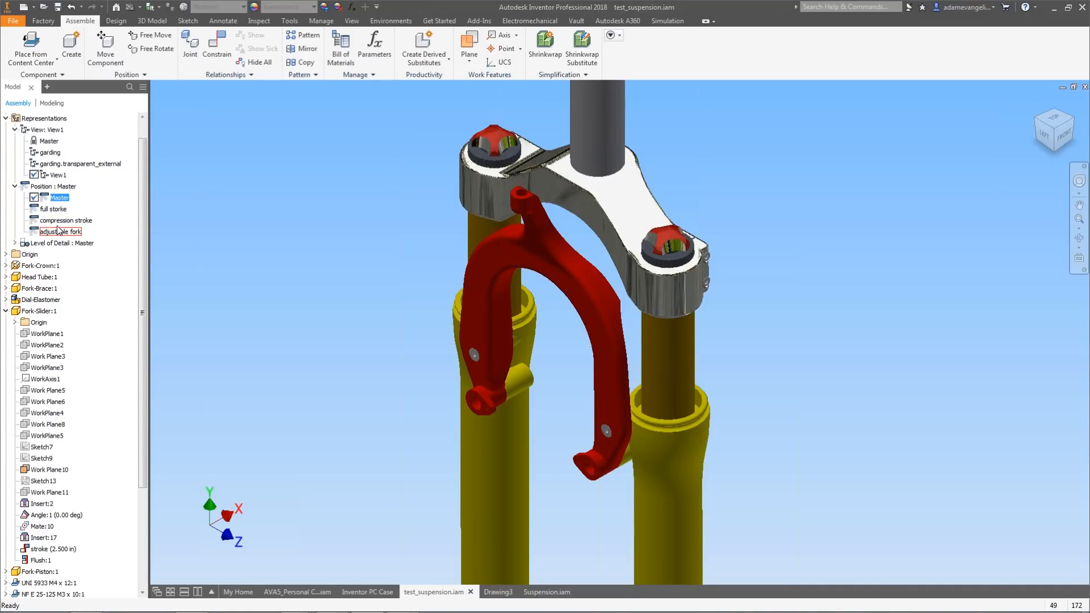
left_click(63, 187)
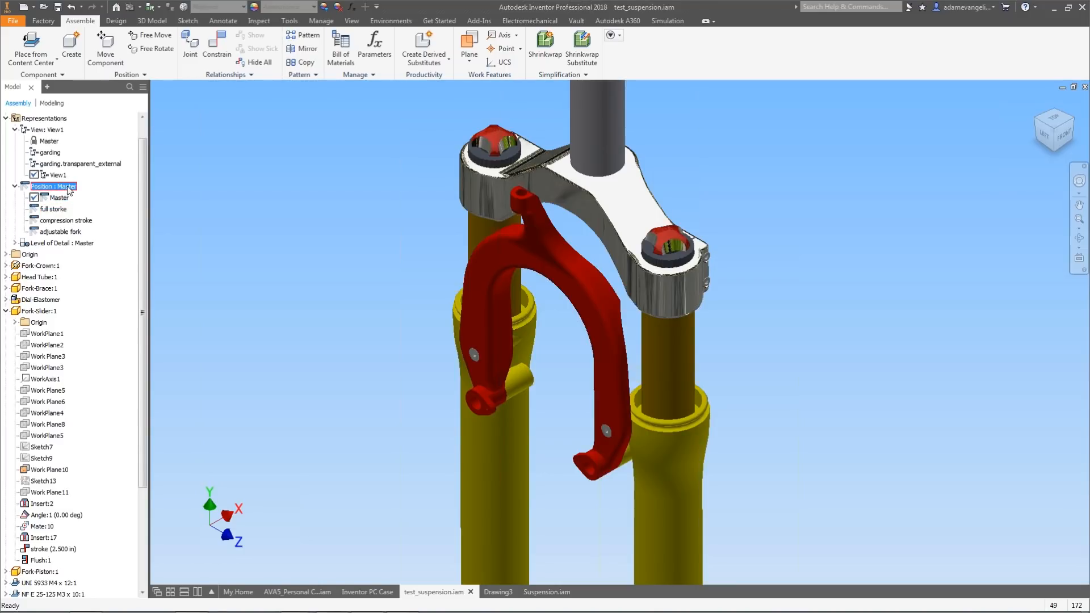
left_click_drag(145, 206, 144, 186)
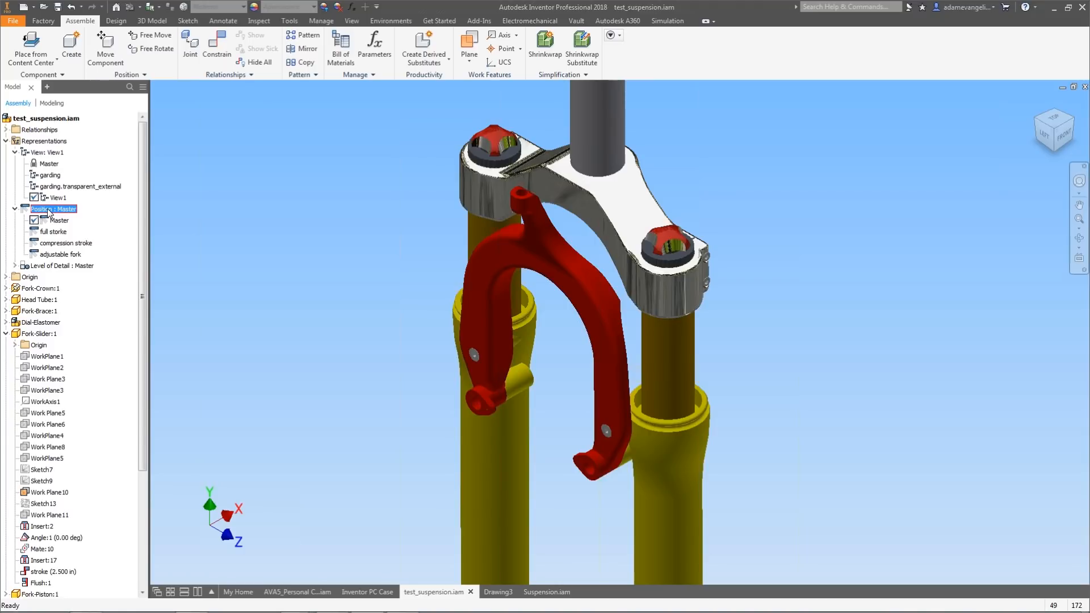
Create a new positional representation under the Position node.
right_click(51, 213)
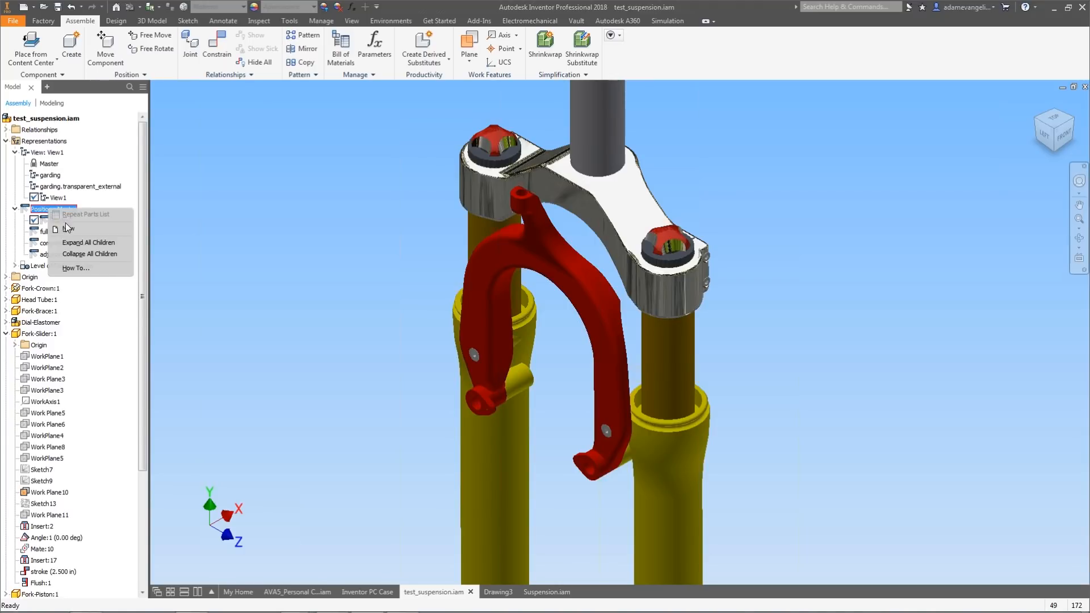
left_click(68, 229)
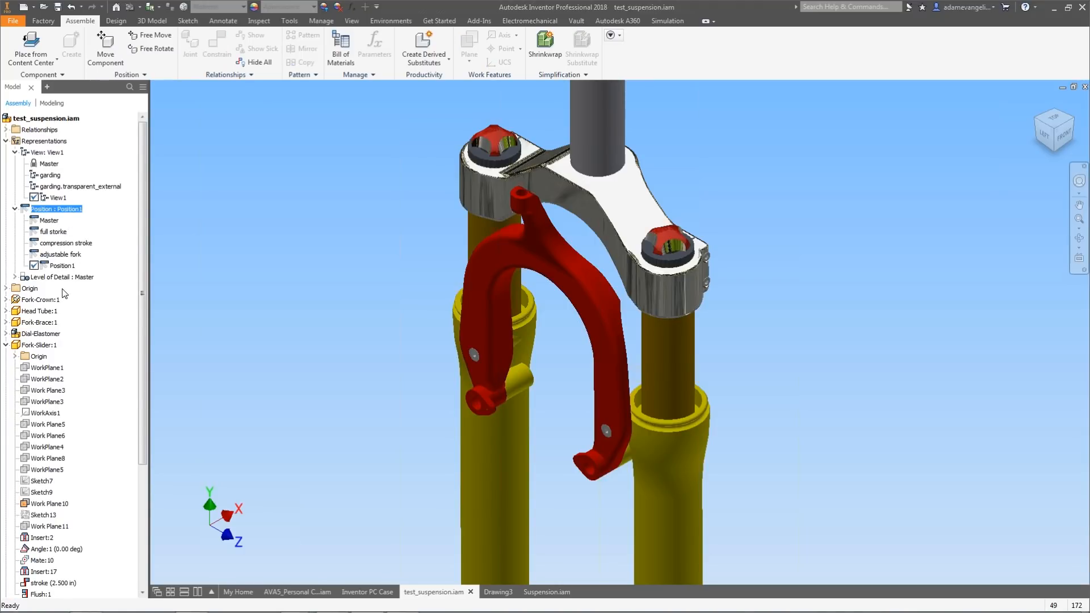
left_click_drag(141, 248, 134, 280)
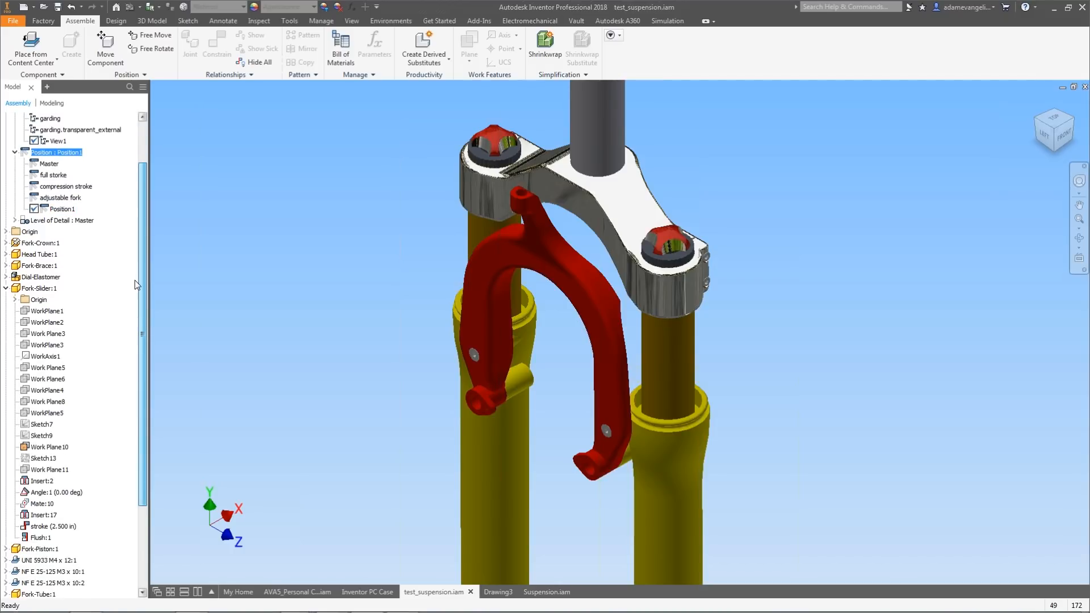
right_click(62, 209)
key("Escape")
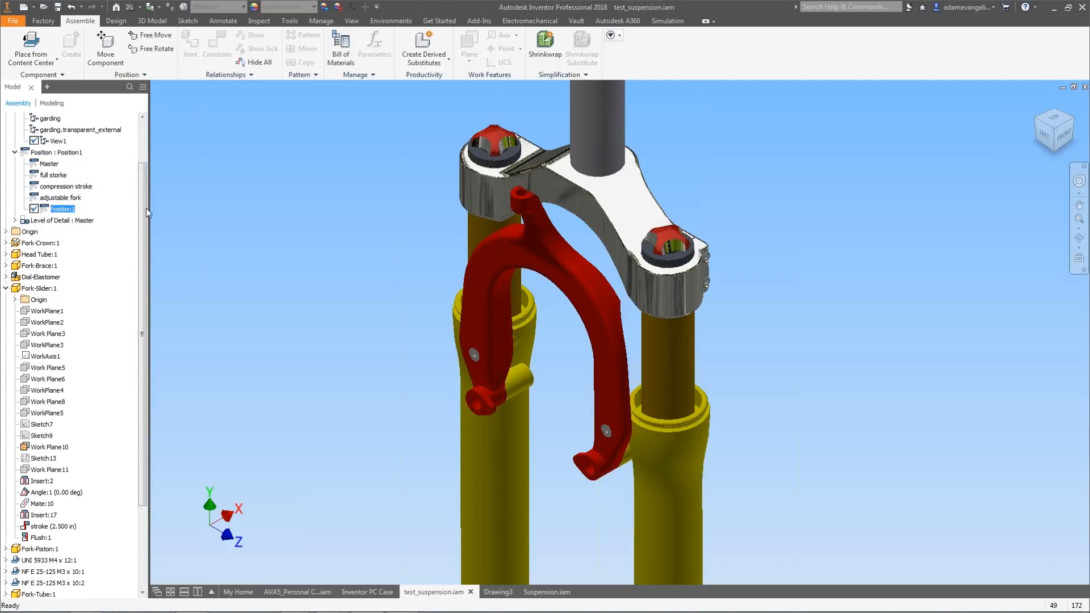
left_click_drag(148, 214, 145, 215)
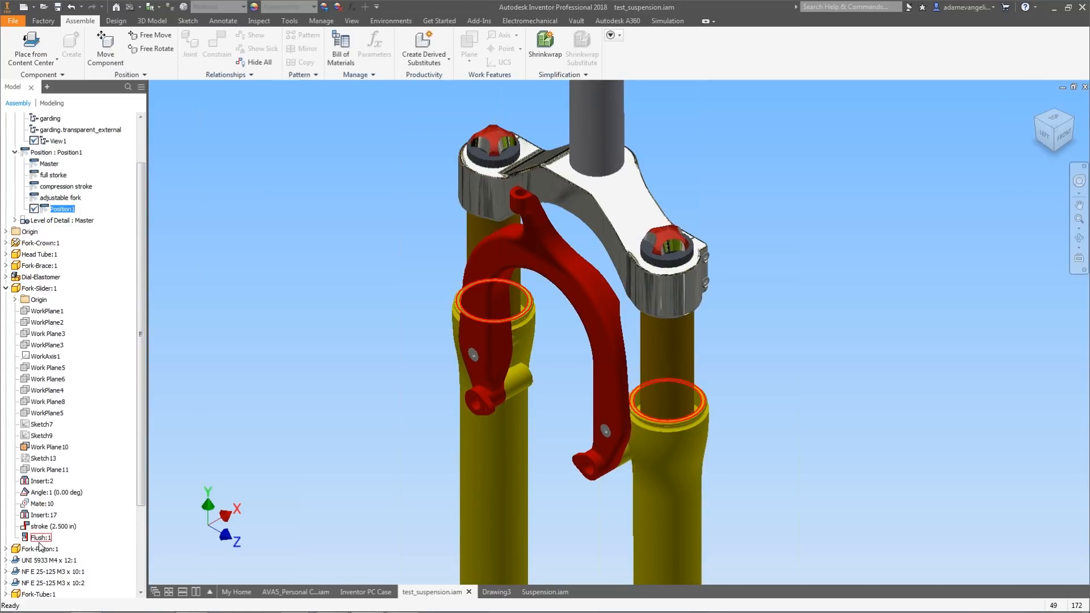
Override the stroke constraint in the new representation, enabling its suppression setting and setting its value to 7 in.
right_click(48, 527)
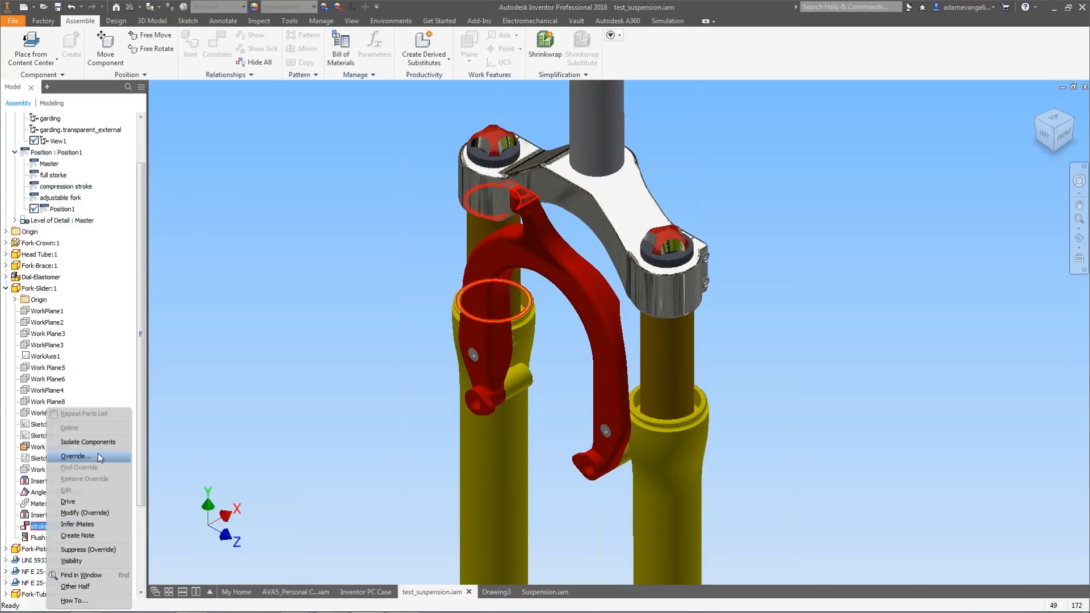
left_click(98, 454)
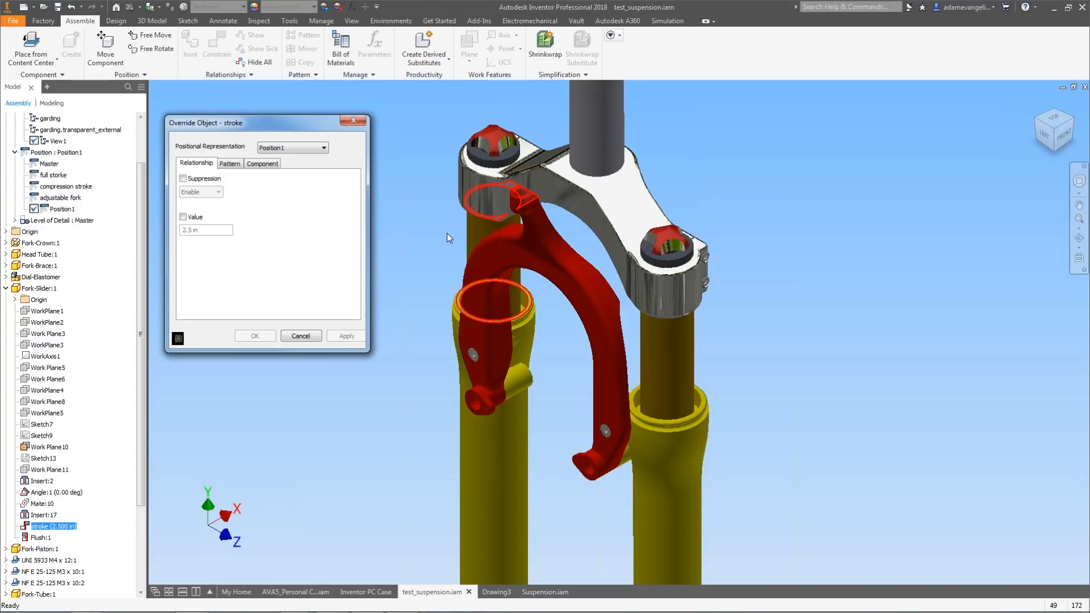
left_click(237, 166)
left_click(262, 163)
left_click(230, 164)
left_click(197, 163)
left_click(229, 165)
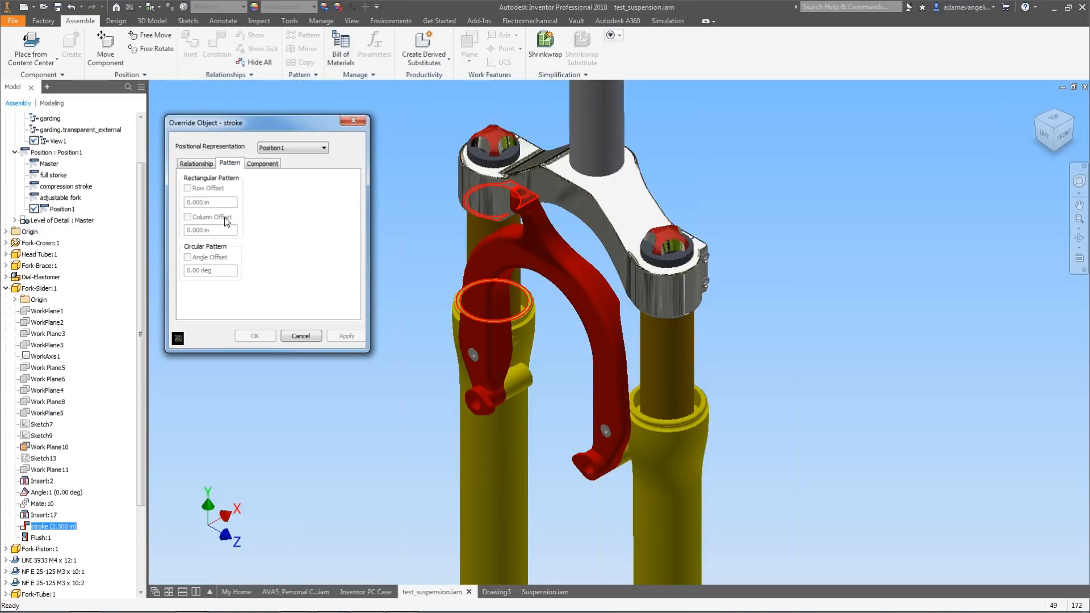
left_click(264, 166)
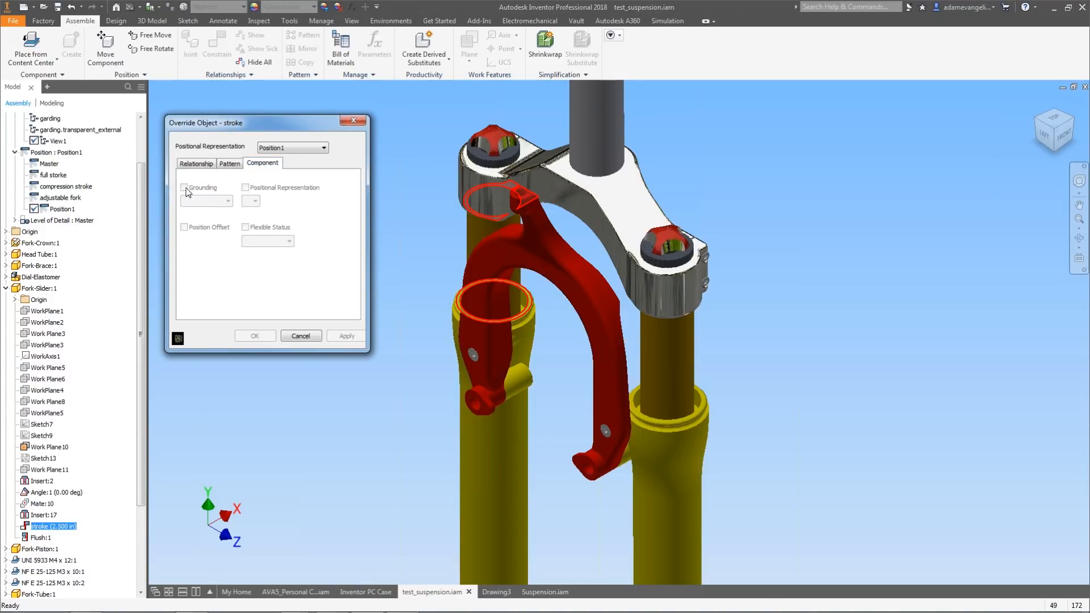
left_click(198, 166)
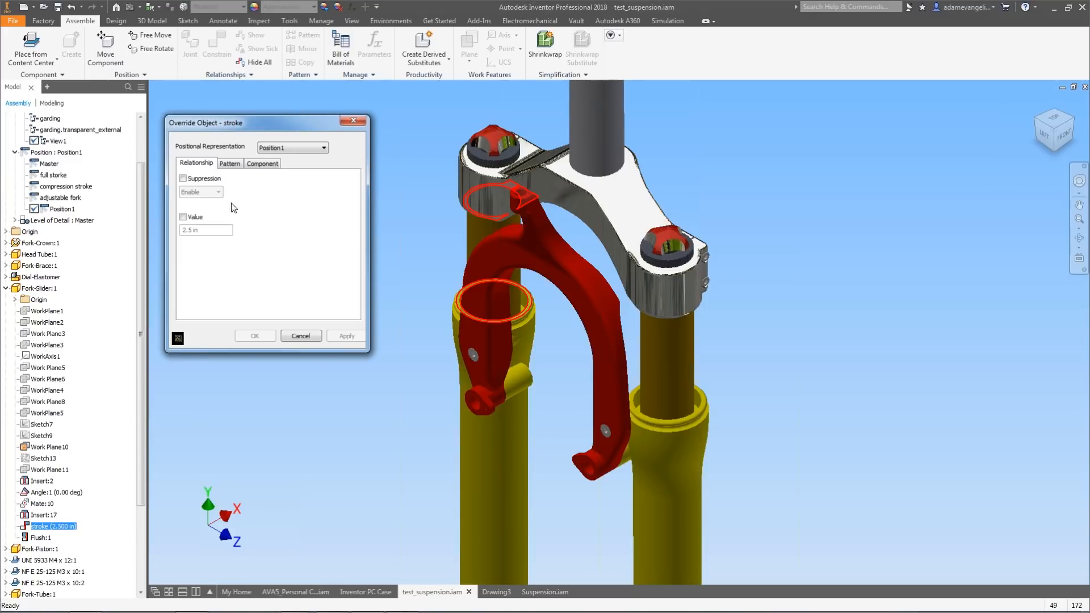
left_click(202, 180)
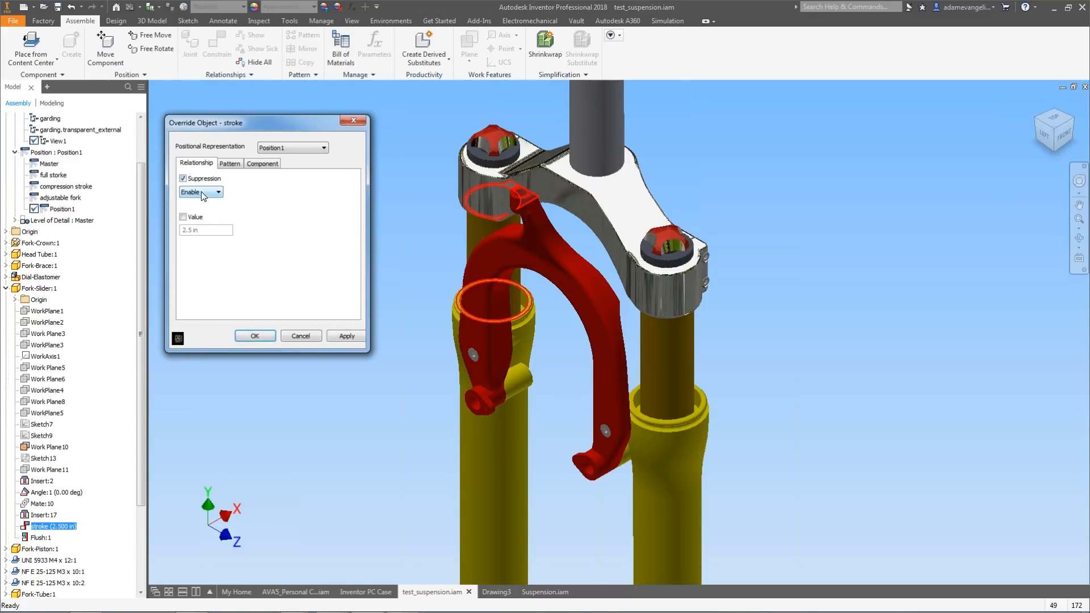
left_click(184, 218)
left_click_drag(218, 232, 144, 227)
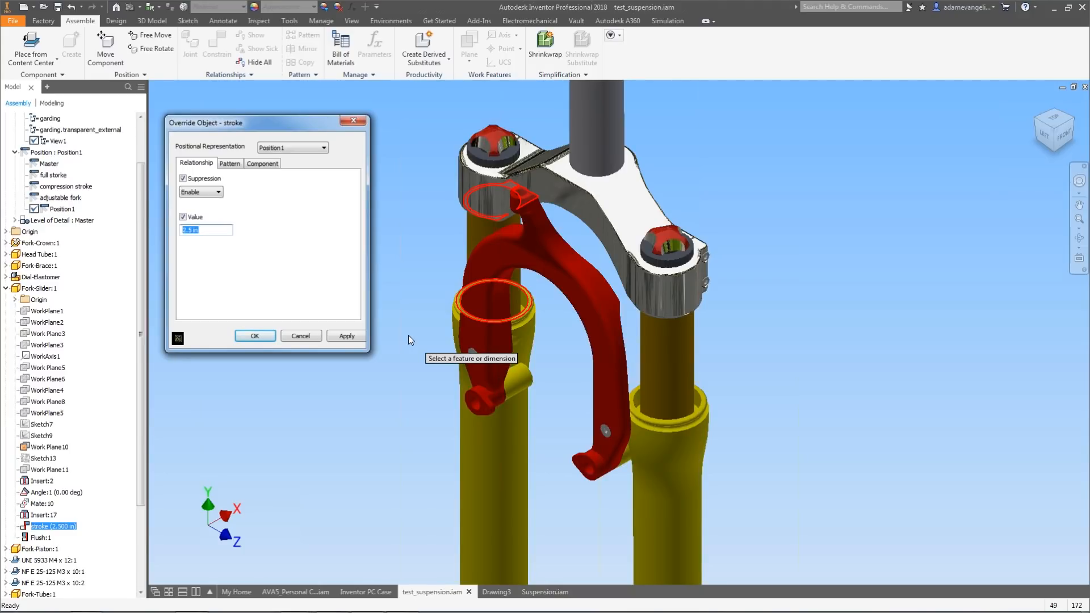
type("7")
key("Return")
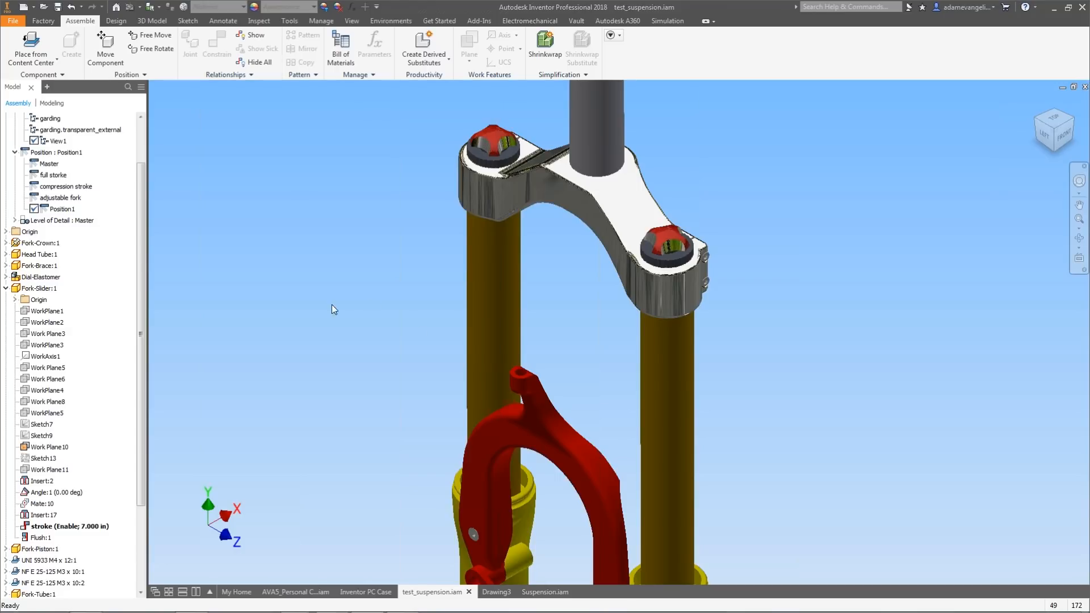
Rename the new positional representation to Super Stroke.
left_click(57, 208)
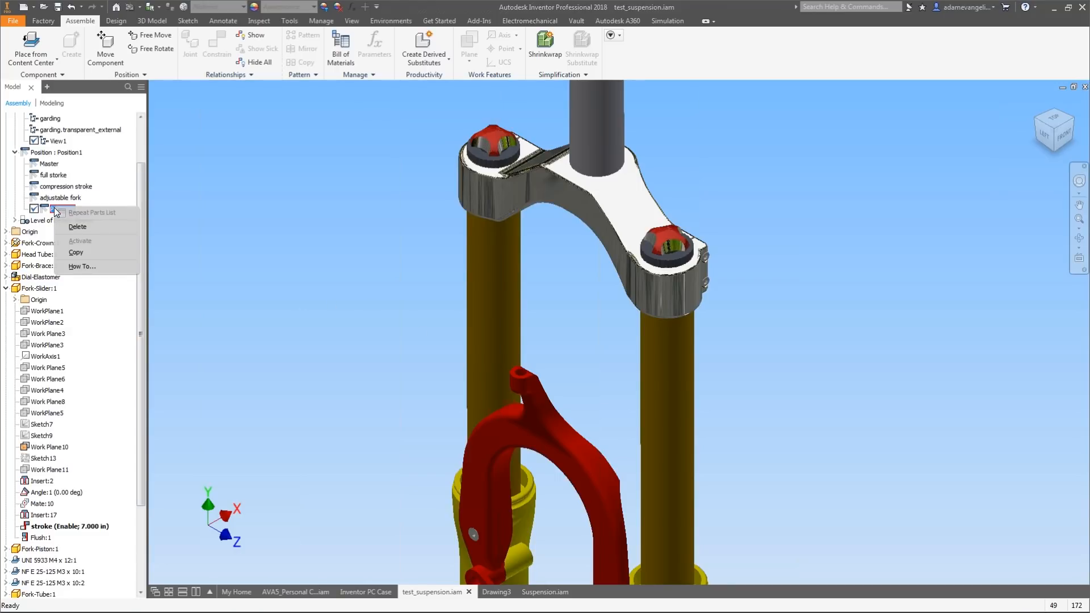
left_click(52, 210)
left_click(57, 209)
type("Super Strok")
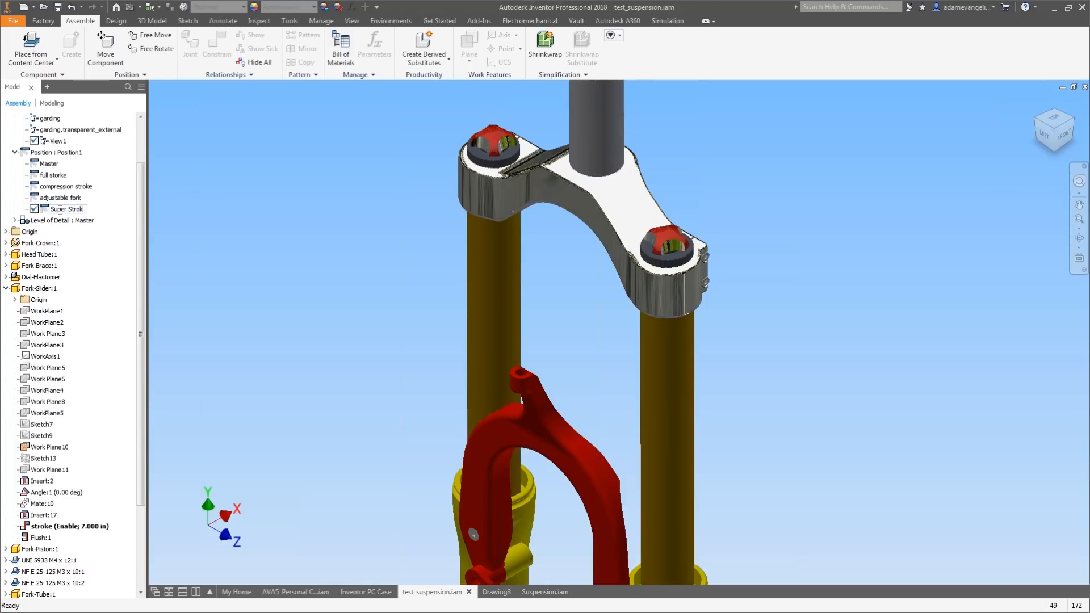
type("eke")
key("Return")
Switch between the full storke, compression stroke, adjustable fork and Super Stroke representations to compare fork positions.
scroll(296, 281, "down", 3)
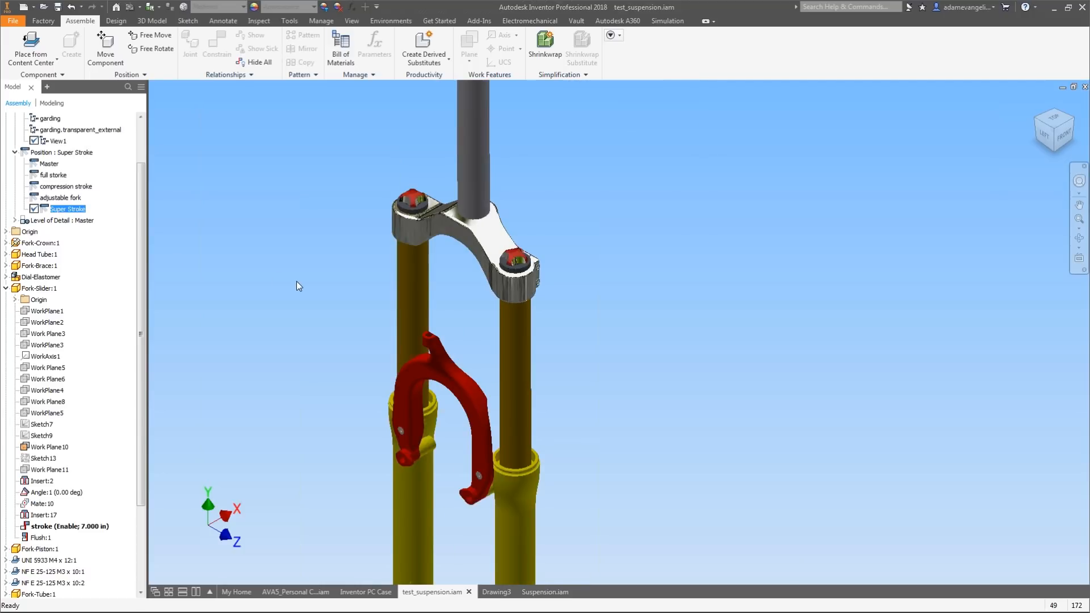
middle_click_drag(296, 281, 362, 227)
scroll(508, 297, "down", 3)
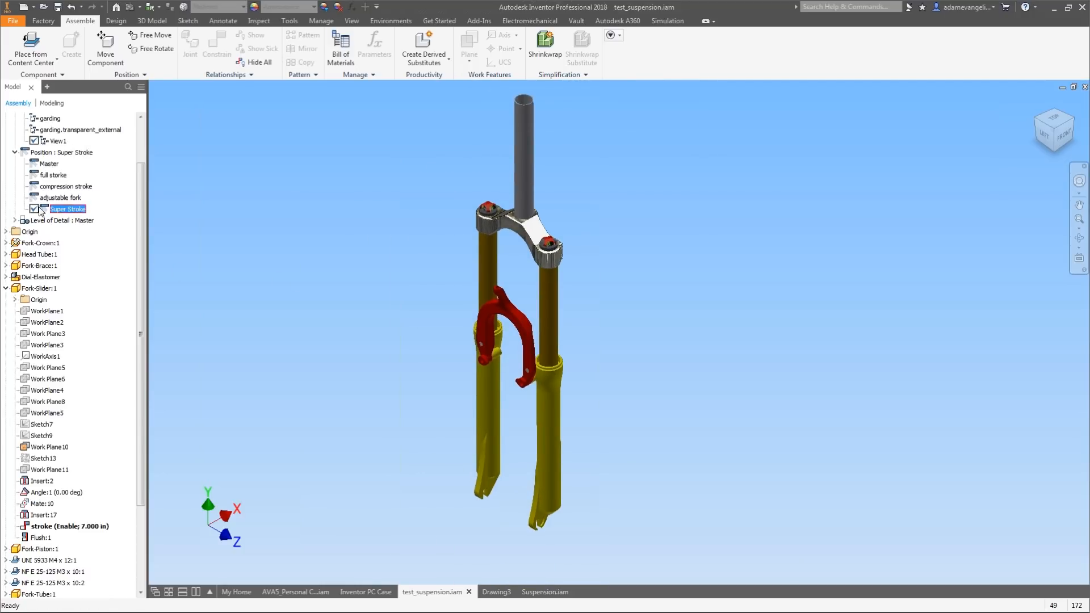
double_click(57, 175)
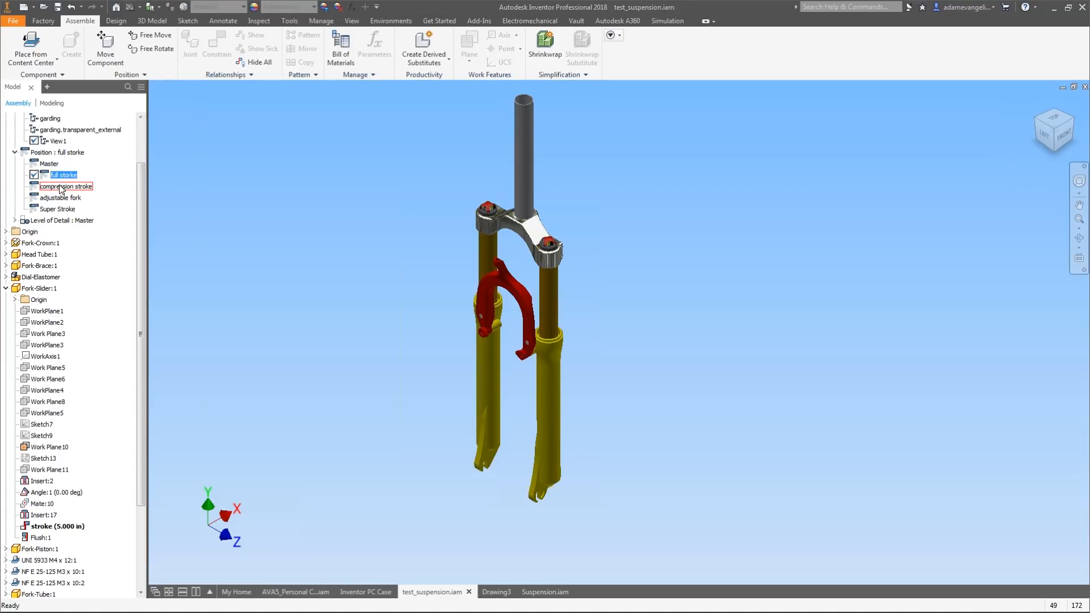
double_click(60, 187)
double_click(59, 198)
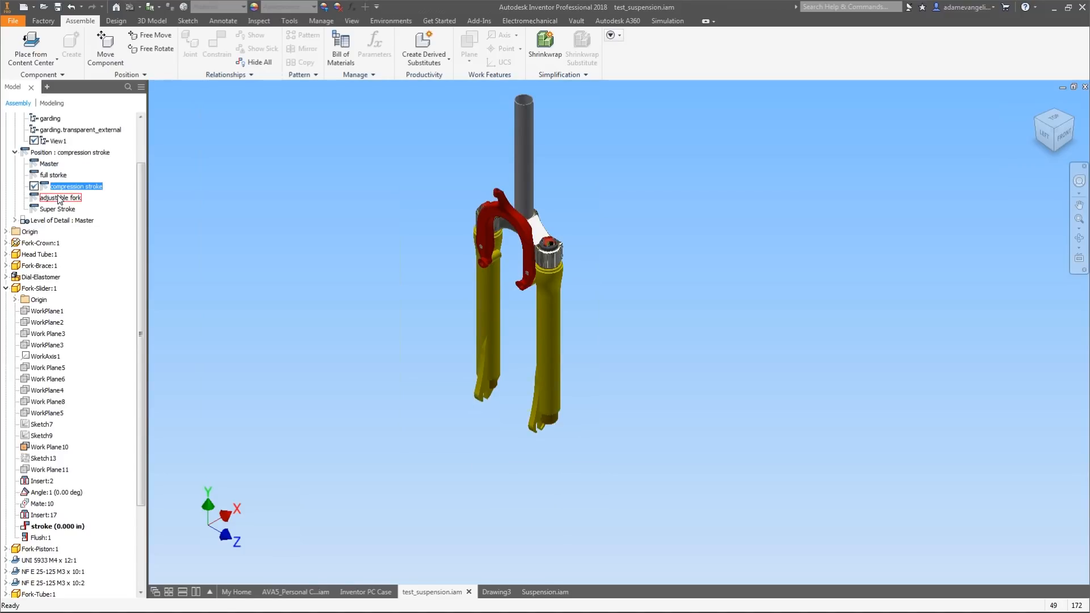
double_click(59, 209)
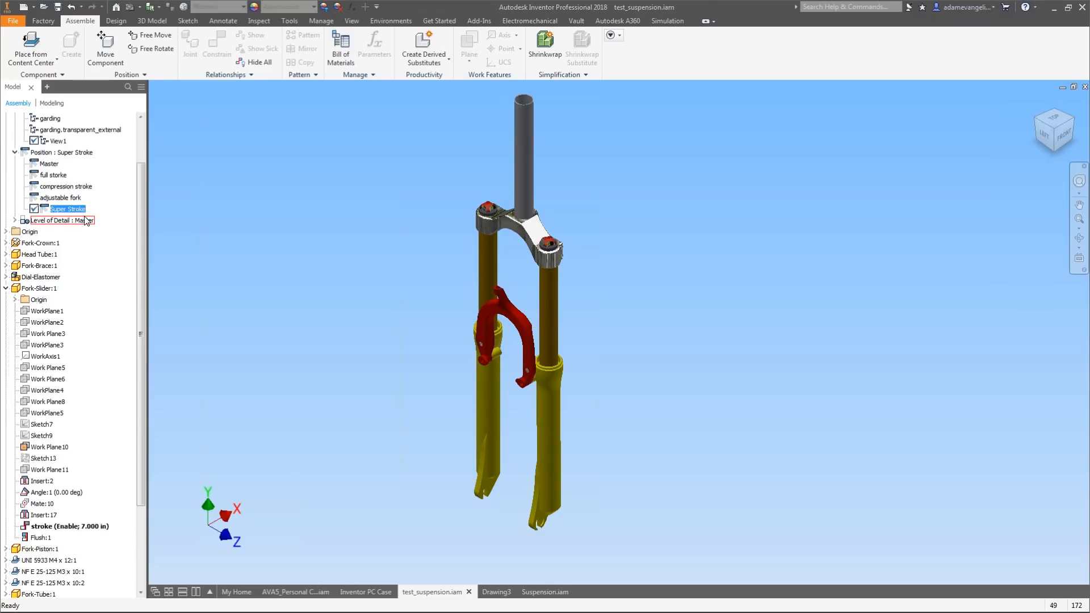
double_click(66, 197)
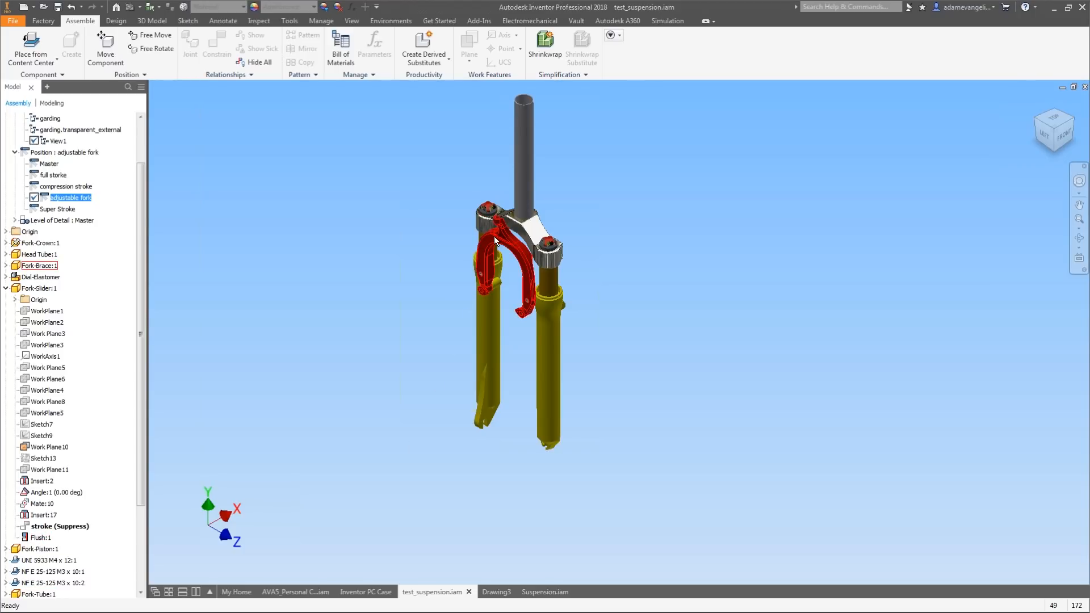
Apply the suppress override on the stroke constraint in the adjustable fork representation.
mouse_move(495, 236)
left_mouse_down()
mouse_move(492, 281)
mouse_move(542, 251)
mouse_move(499, 244)
left_mouse_up()
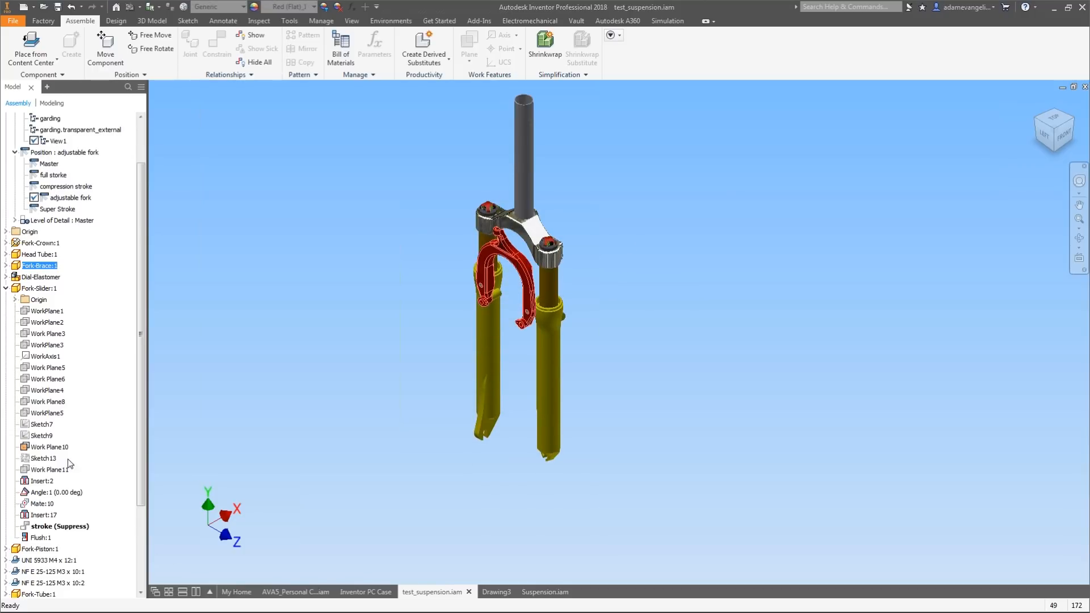
right_click(50, 528)
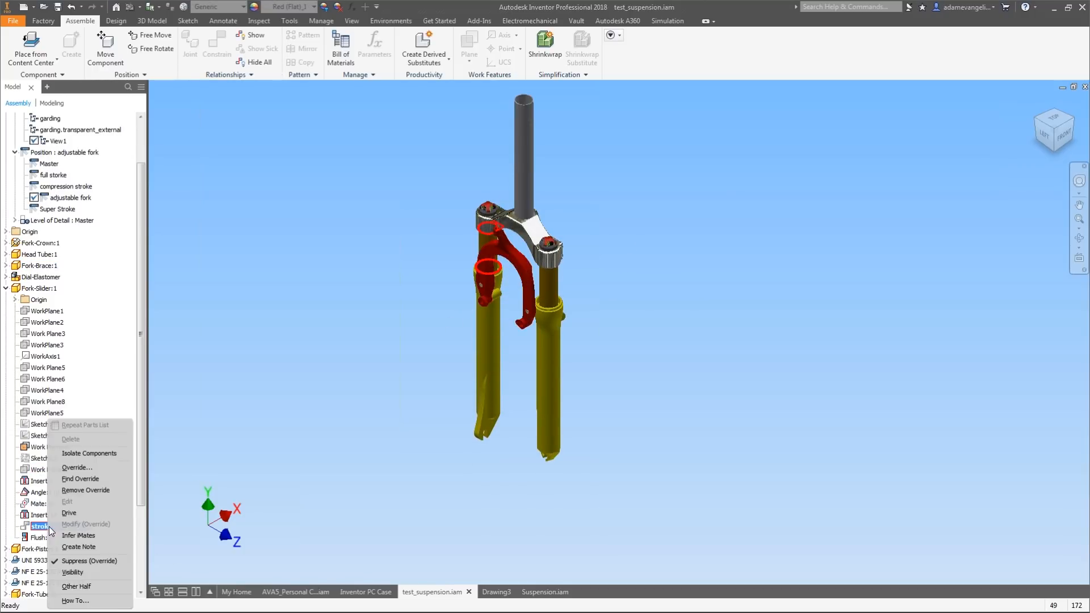
left_click(86, 468)
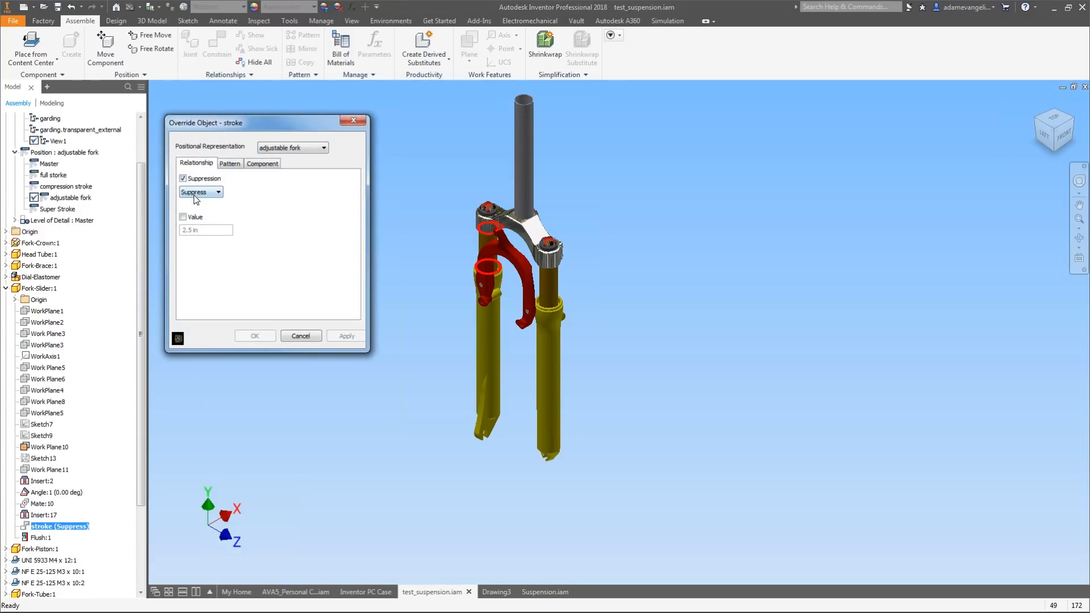
left_click(202, 202)
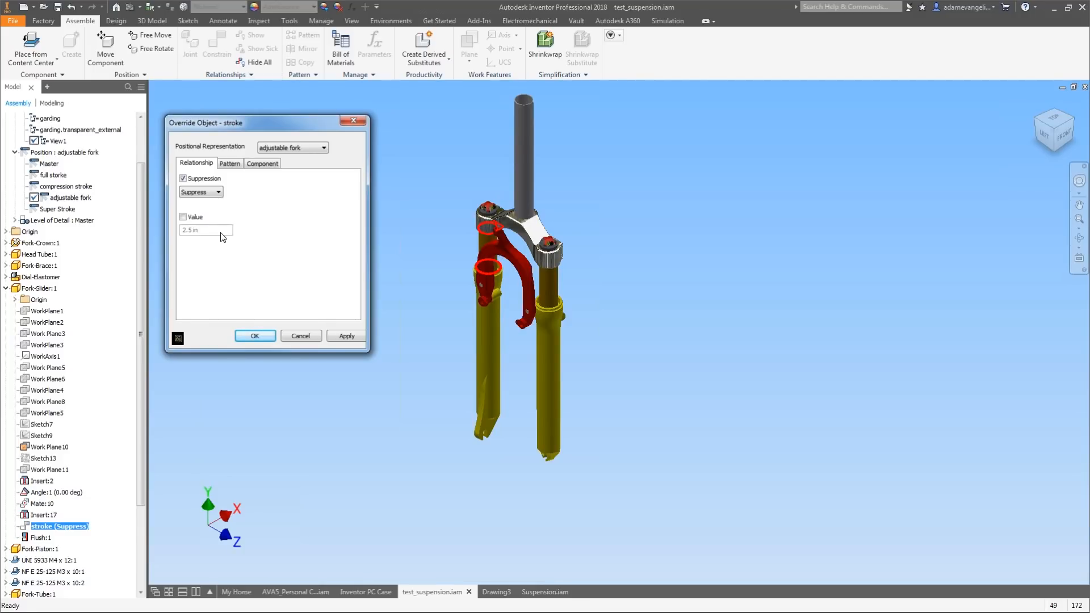
left_click(335, 336)
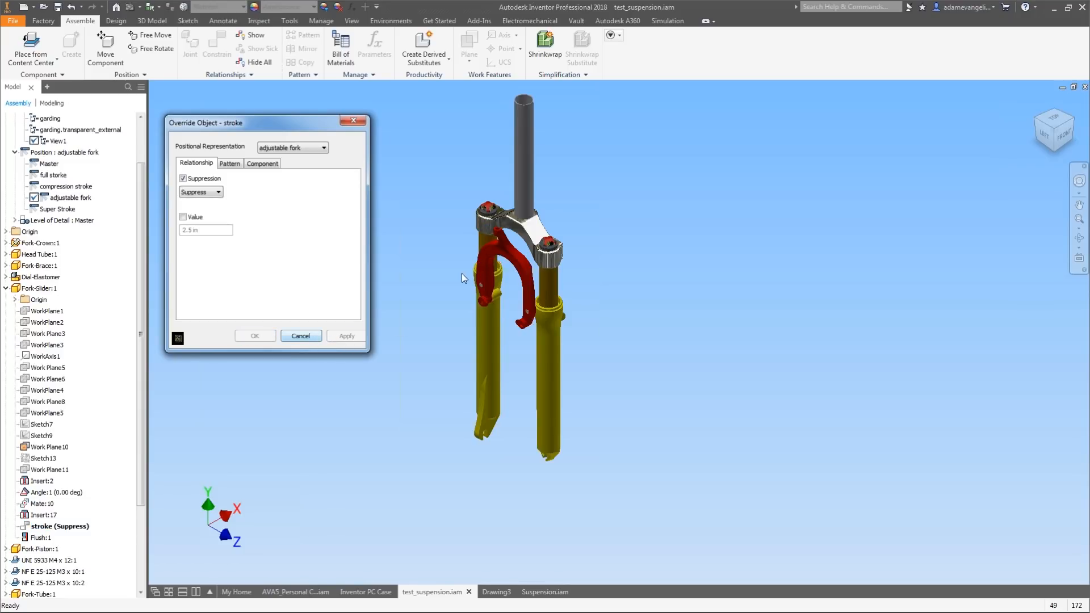
left_click(309, 339)
mouse_move(502, 237)
left_mouse_down()
mouse_move(501, 248)
mouse_move(503, 238)
left_mouse_up()
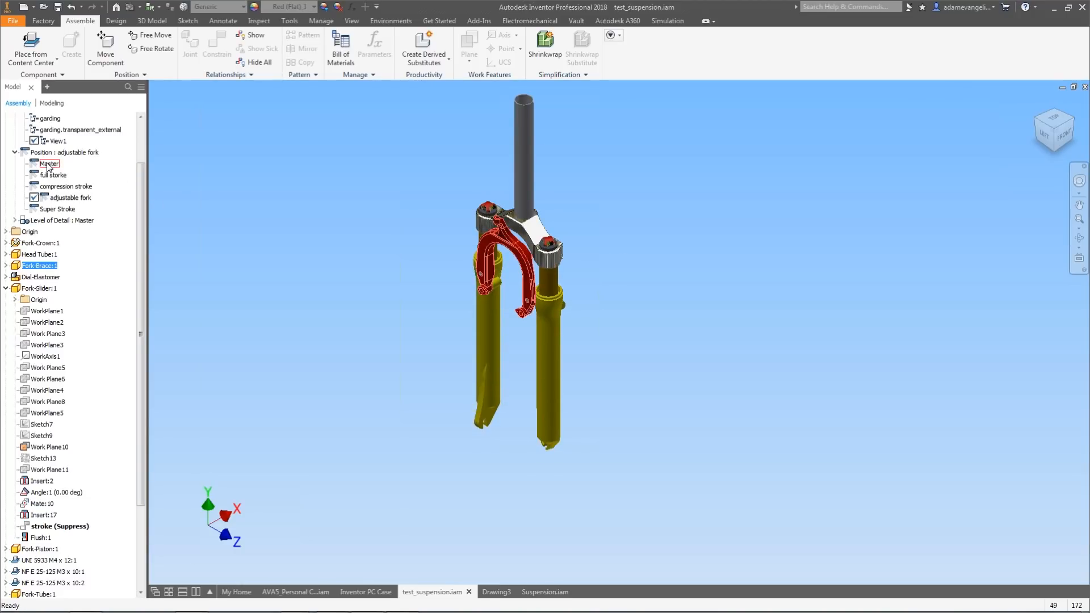
Activate the Master positional representation again.
double_click(48, 164)
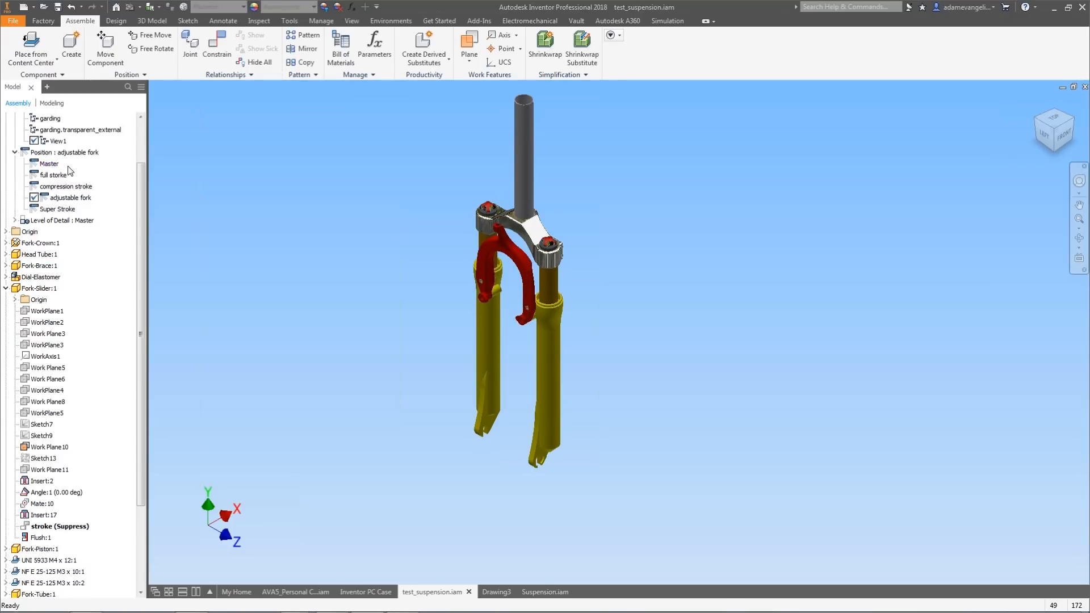
left_click_drag(143, 190, 150, 154)
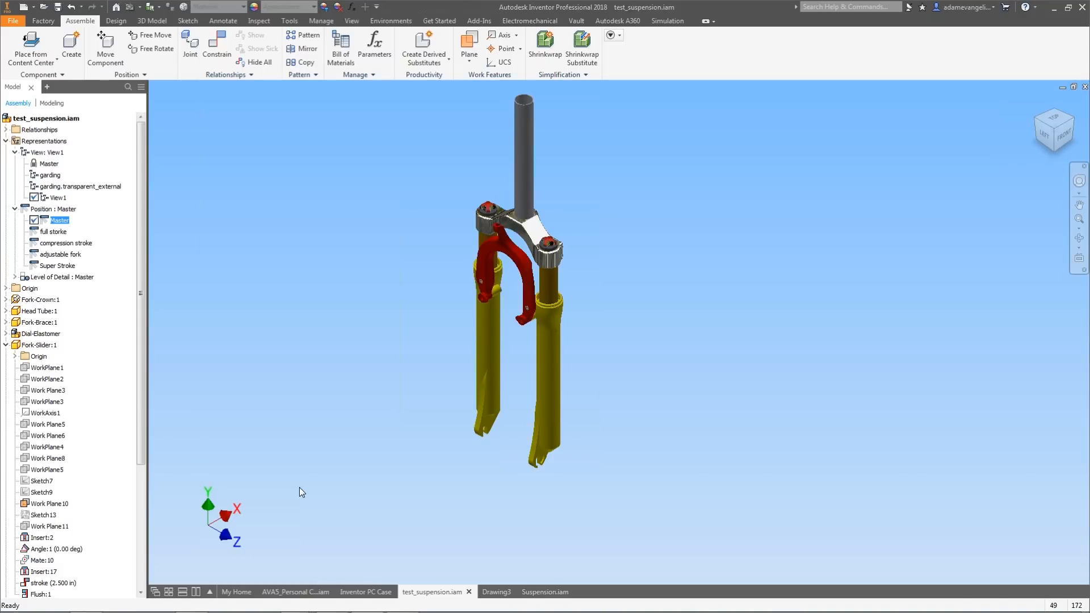
Switch to Drawing3 and start a base view of the fork assembly, oriented to the left view and placed on the sheet.
left_click(502, 546)
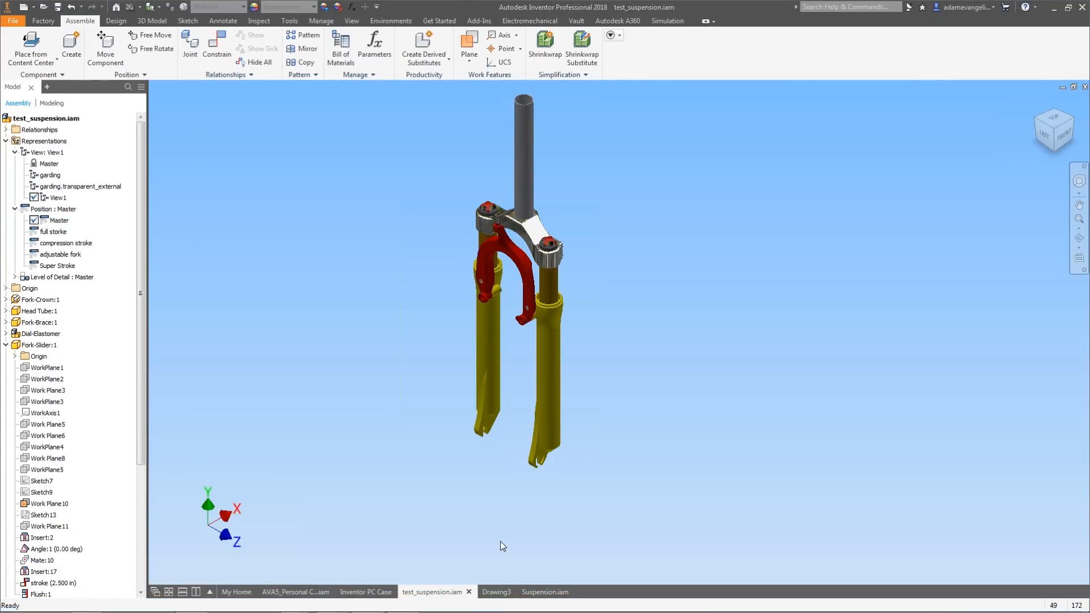
left_click(493, 590)
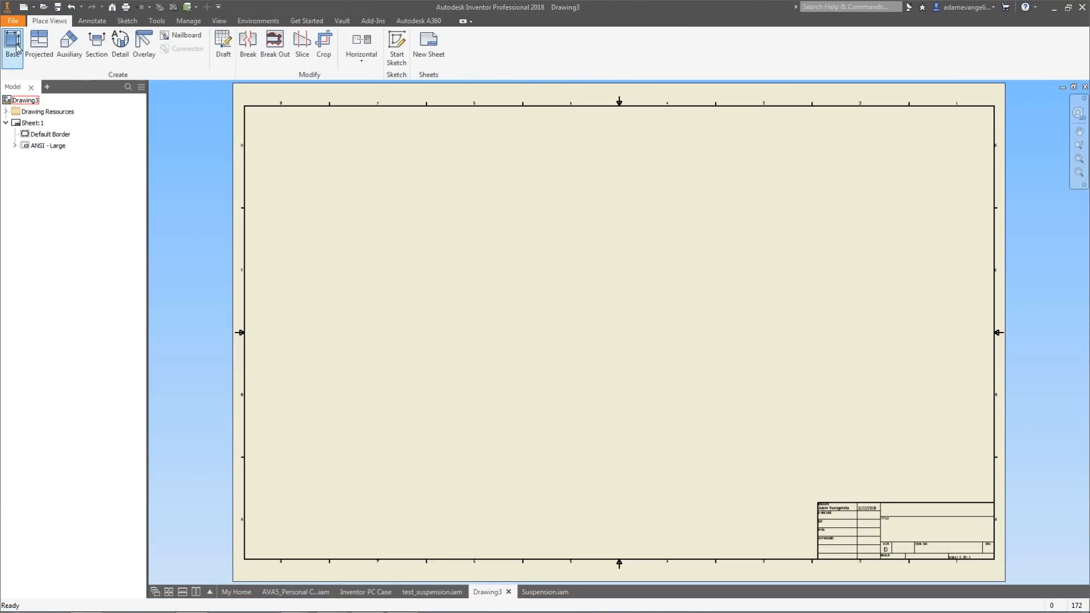
left_click(14, 46)
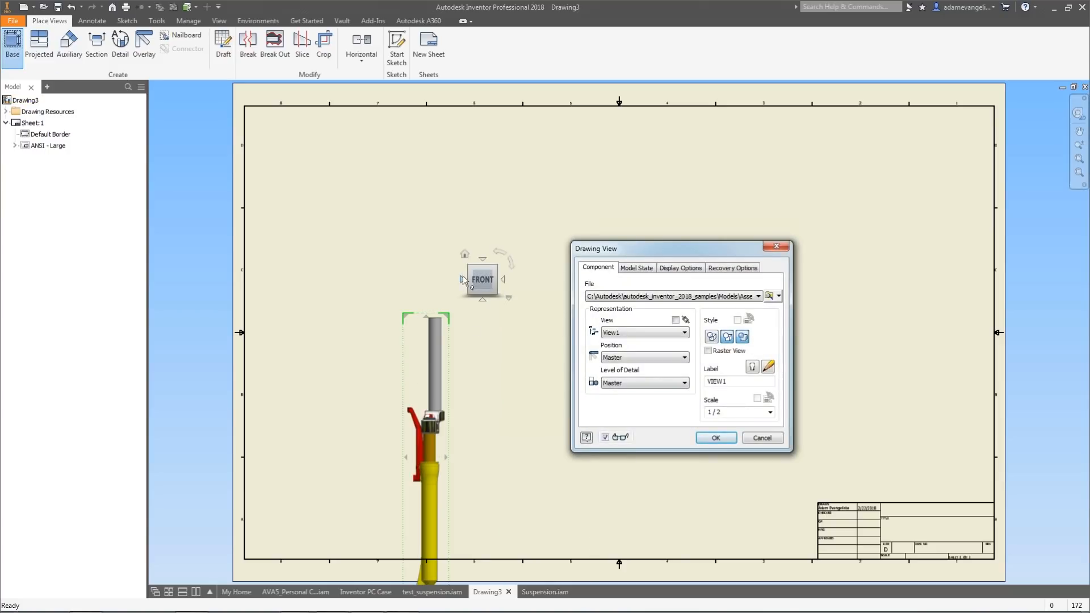
left_click(462, 278)
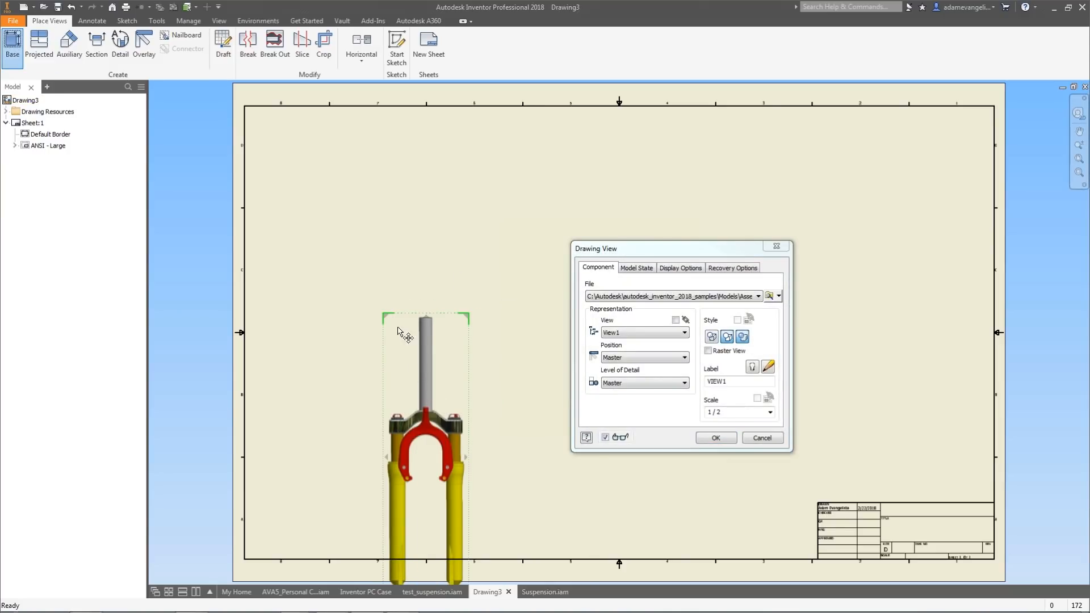
left_click_drag(397, 331, 387, 209)
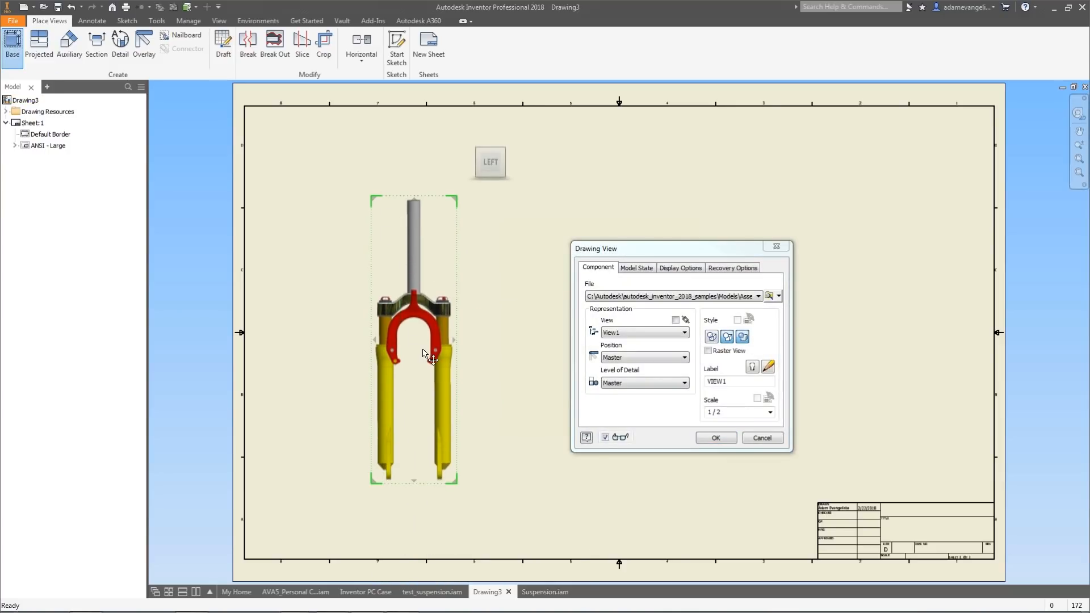
Set the base view's view representation to View1 and position to Master, and confirm the view.
left_click_drag(655, 251, 623, 193)
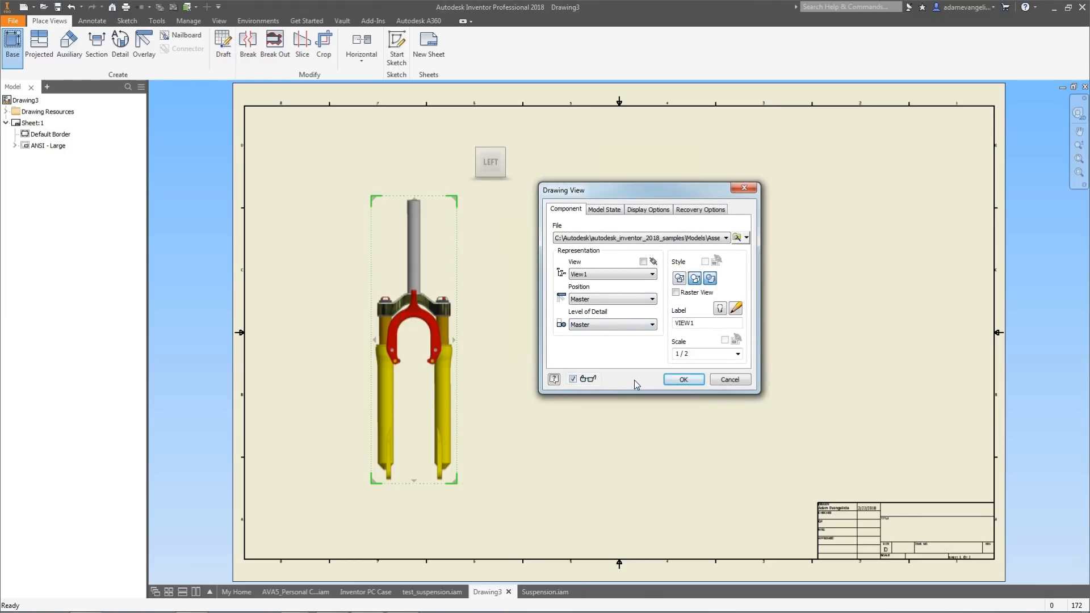
left_click(591, 277)
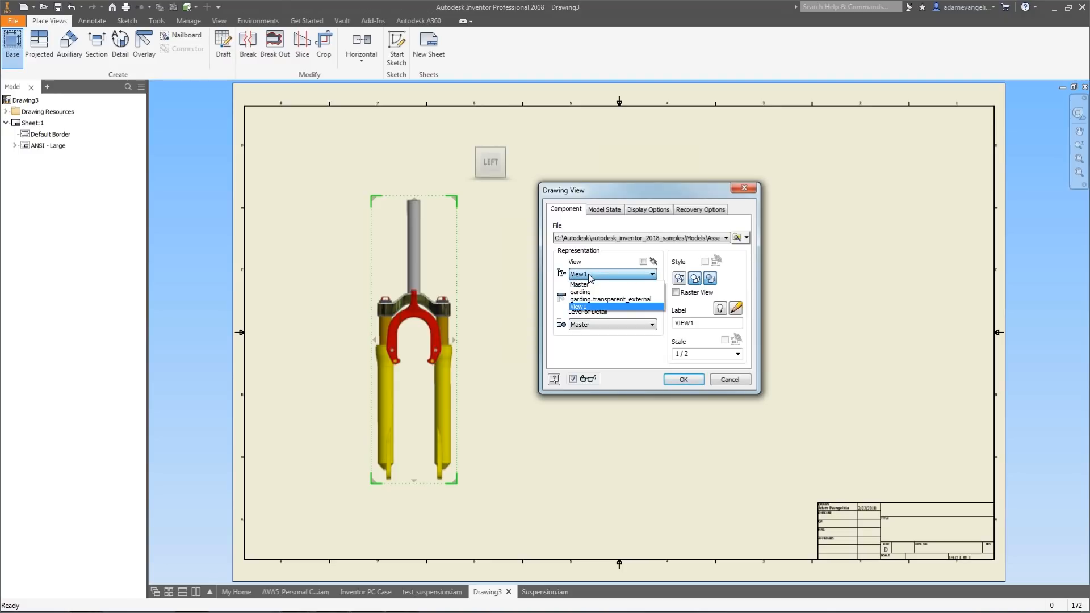
left_click(588, 306)
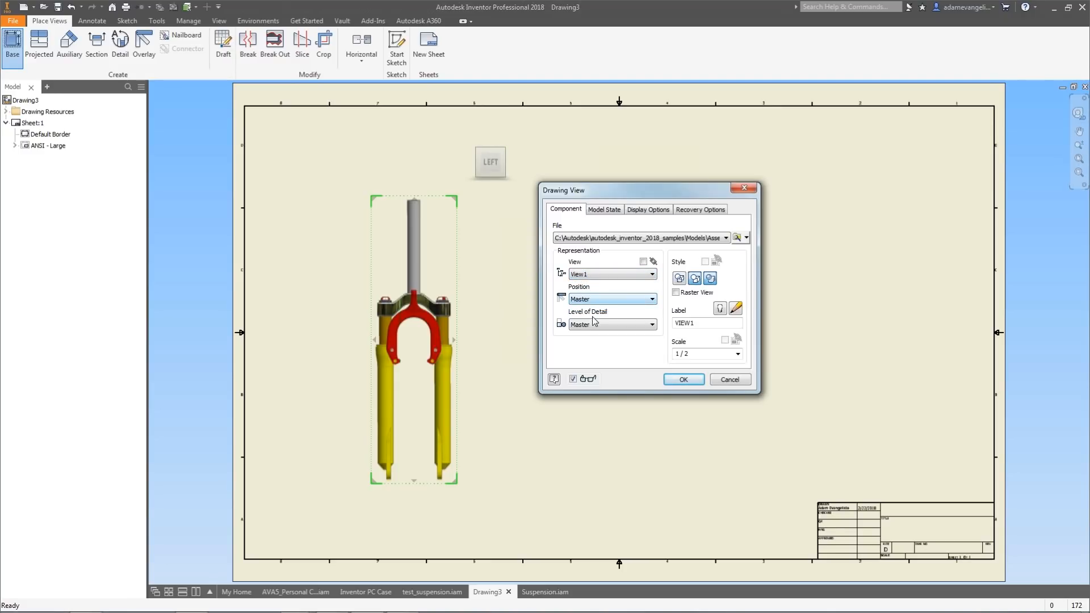
left_click(599, 301)
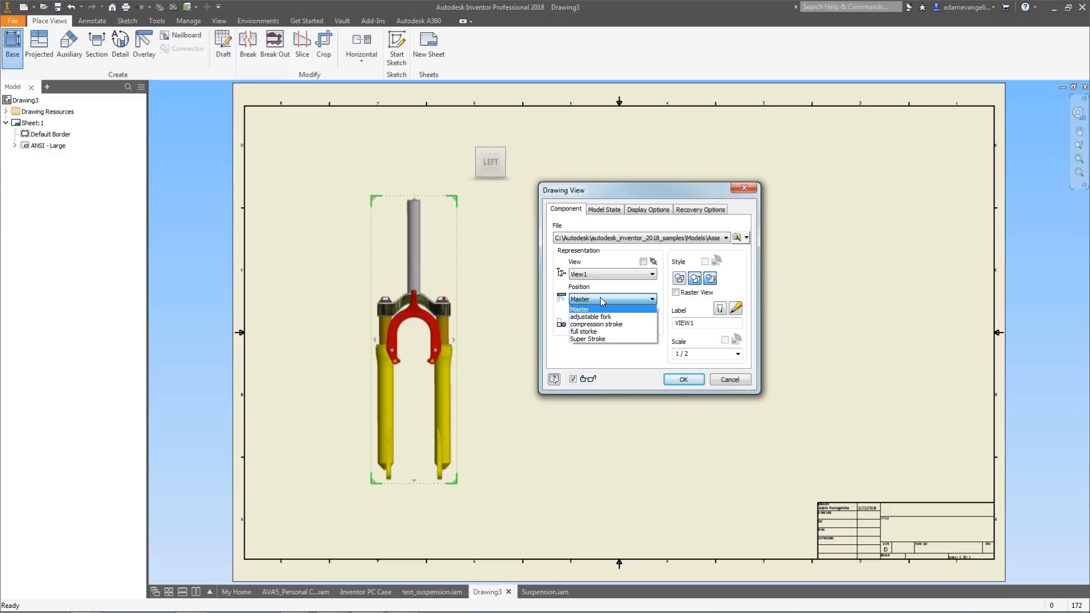
left_click(602, 308)
left_click(676, 379)
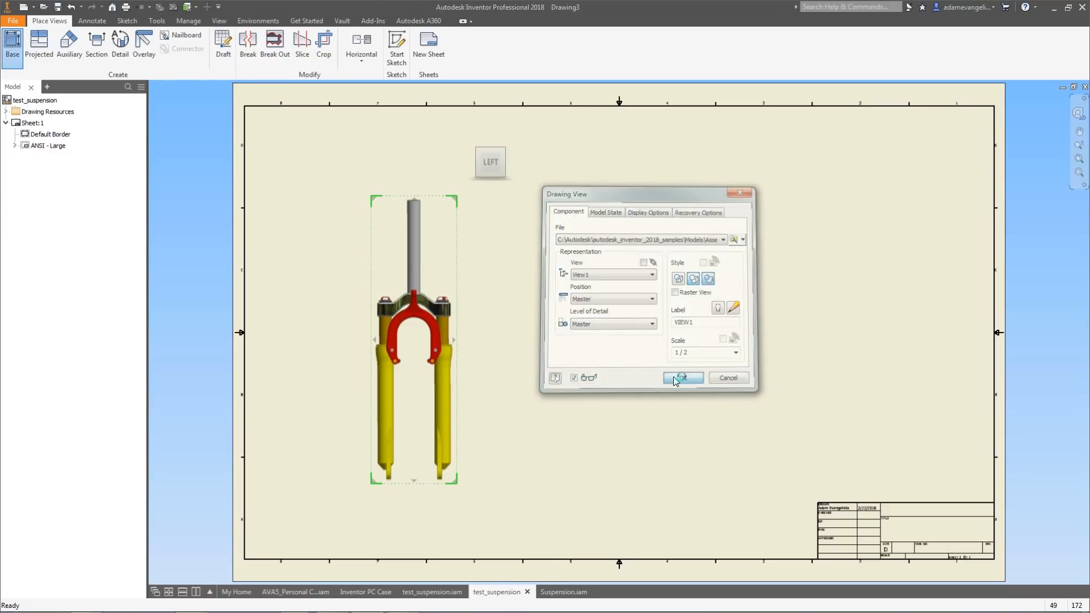
Create an overlay view on the first view using the Super Stroke positional representation and View1 view representation.
left_click_drag(463, 258, 469, 227)
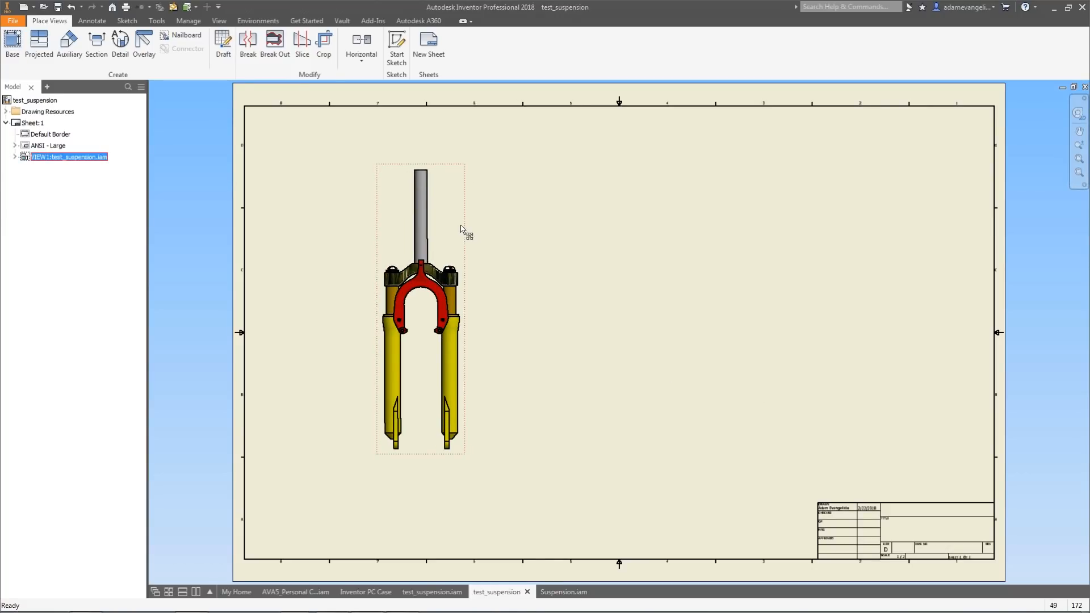
left_click(145, 46)
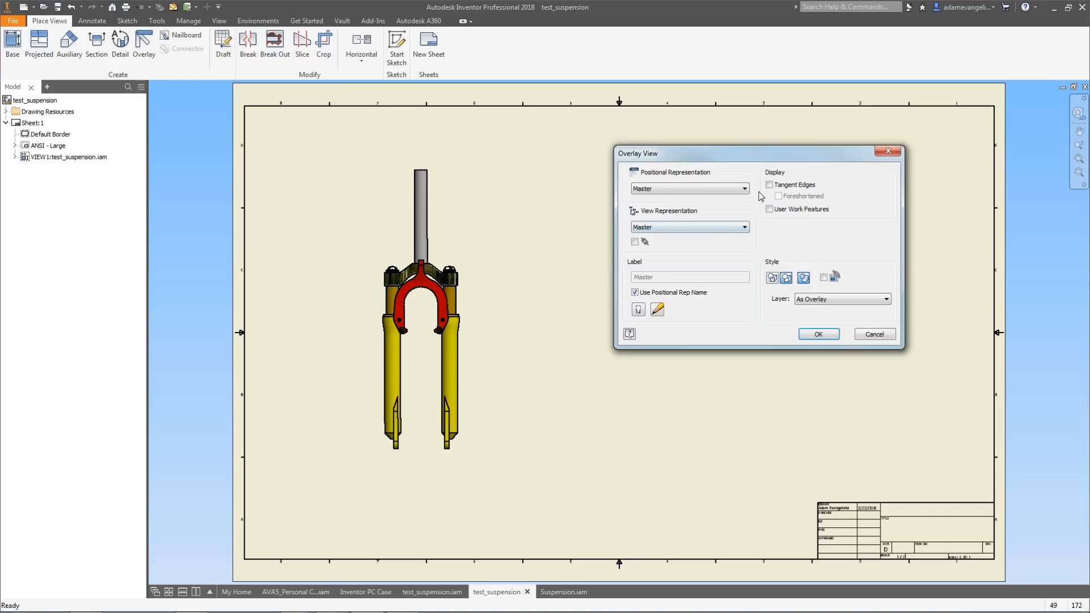
left_click_drag(764, 153, 650, 173)
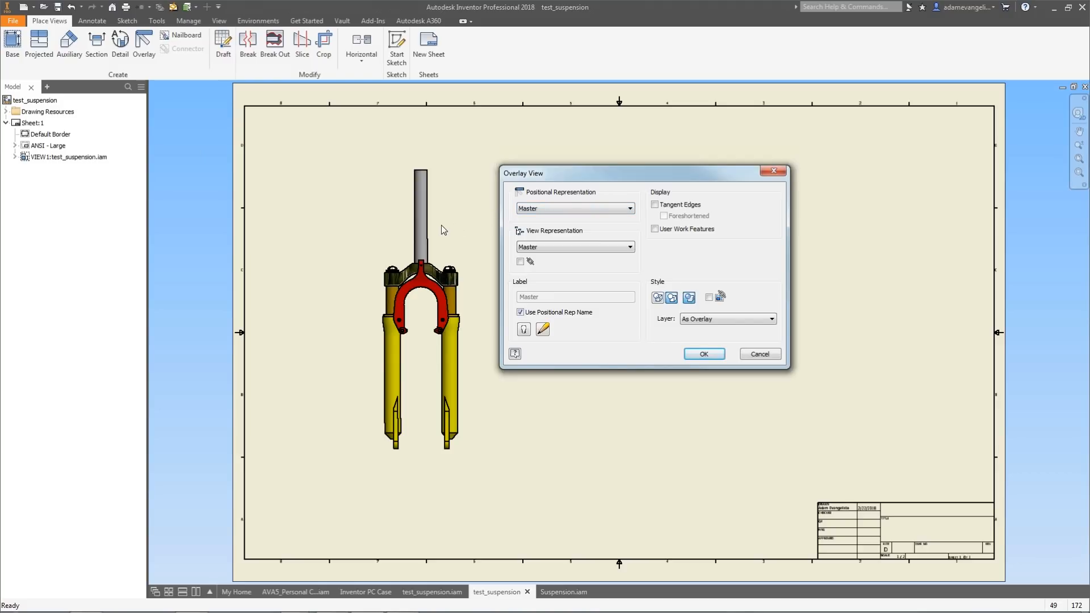
left_click(561, 209)
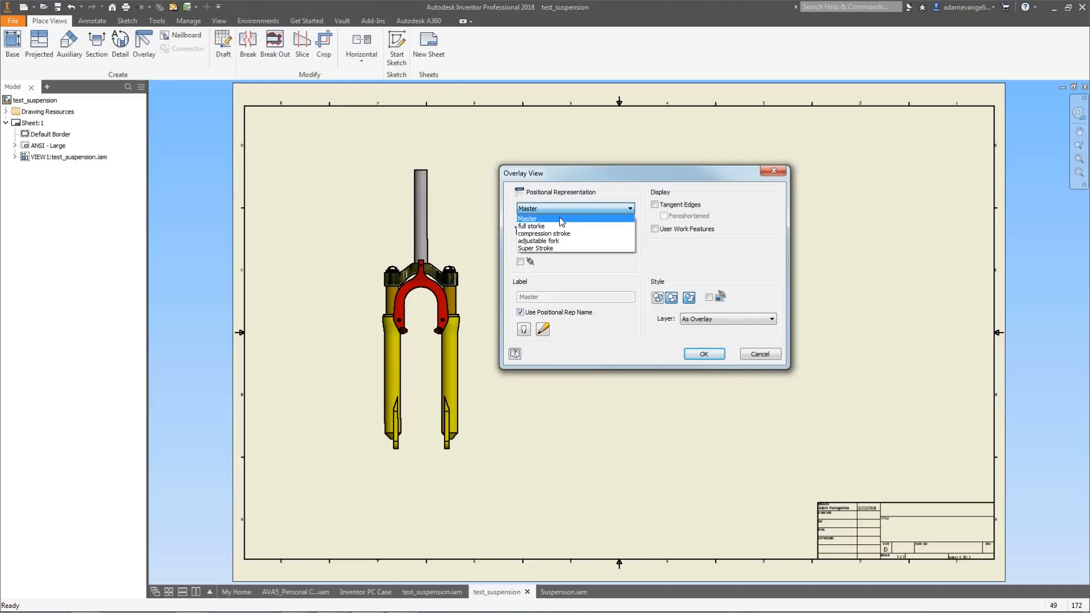
left_click(563, 248)
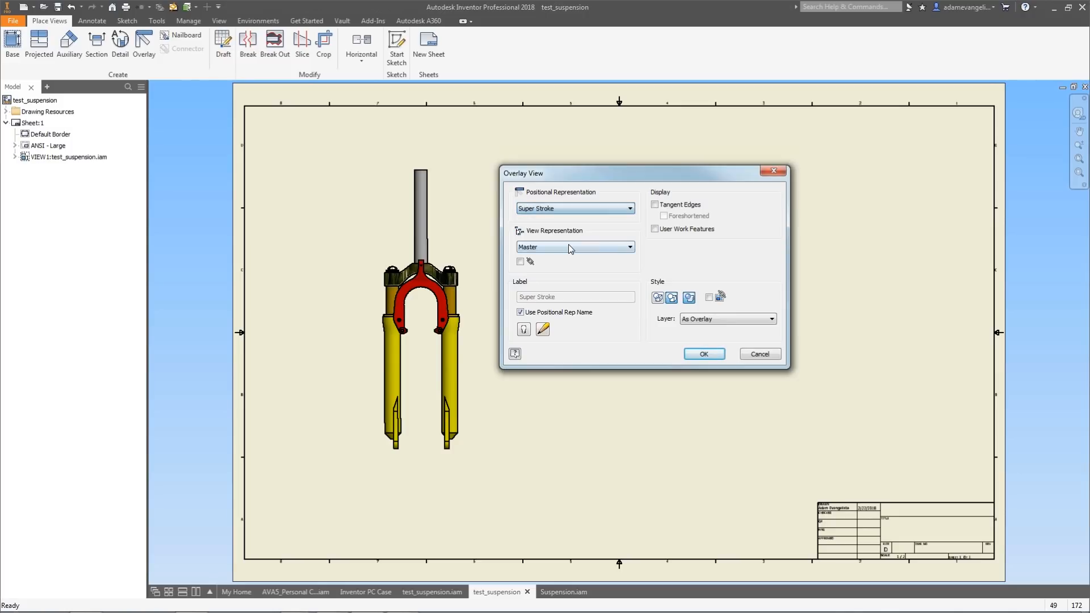
left_click(568, 244)
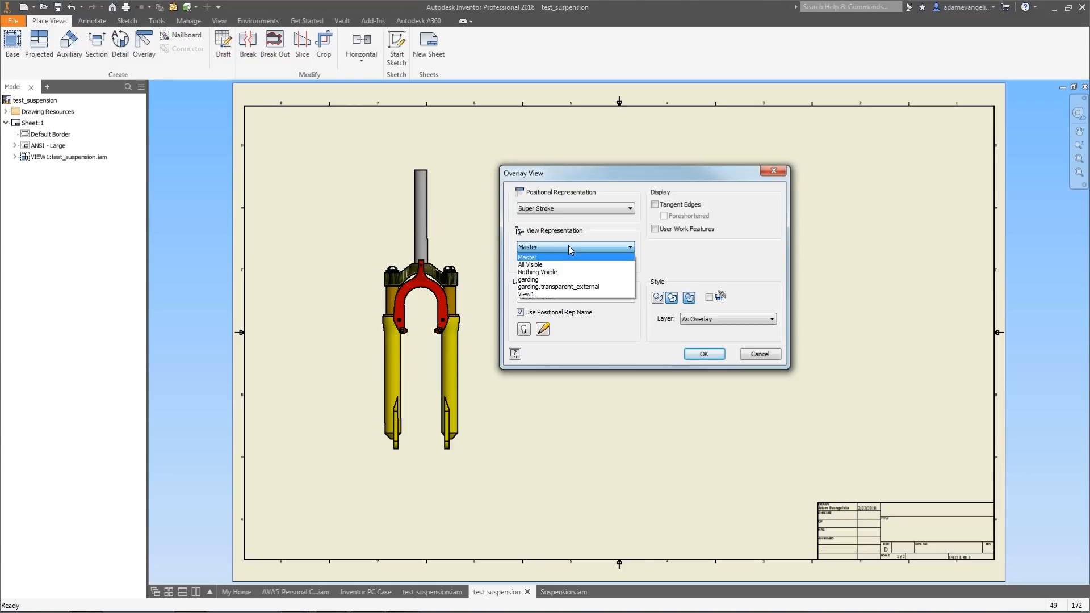
left_click(568, 294)
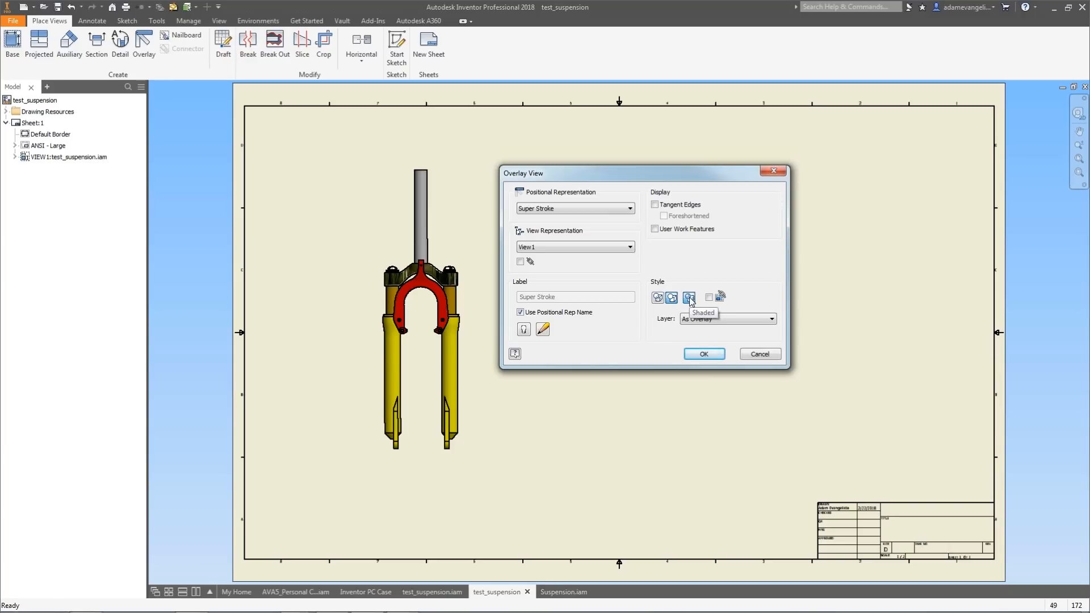
left_click_drag(617, 174, 695, 184)
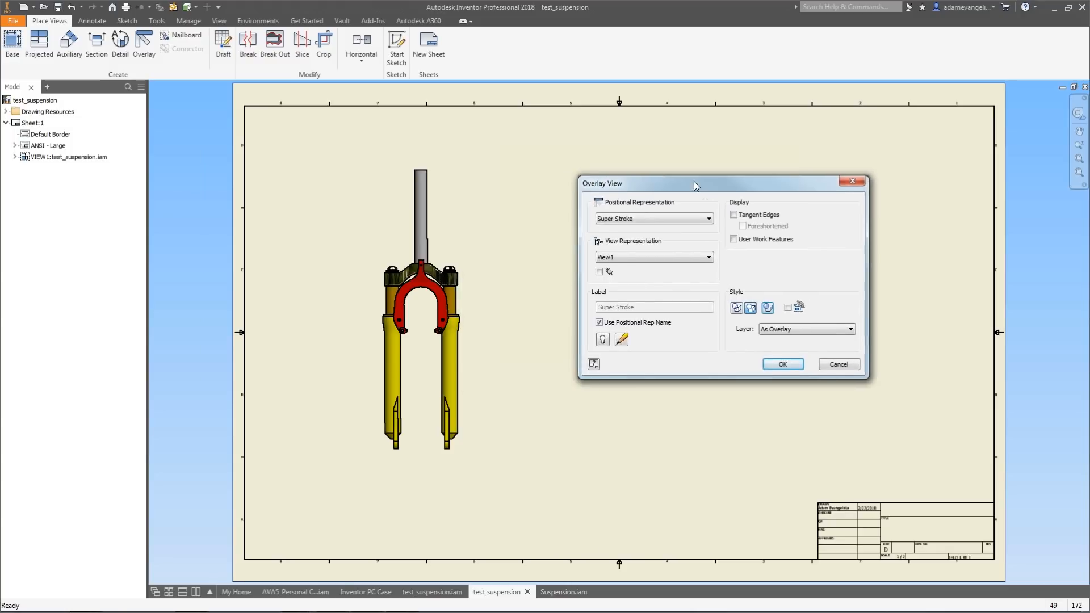
left_click(782, 365)
Zoom and pan around the sheet to inspect the overlay view.
scroll(428, 343, "up", 3)
middle_click_drag(428, 342, 455, 262)
scroll(456, 265, "down", 3)
scroll(448, 288, "up", 4)
middle_click_drag(433, 375, 446, 314)
scroll(448, 319, "down", 2)
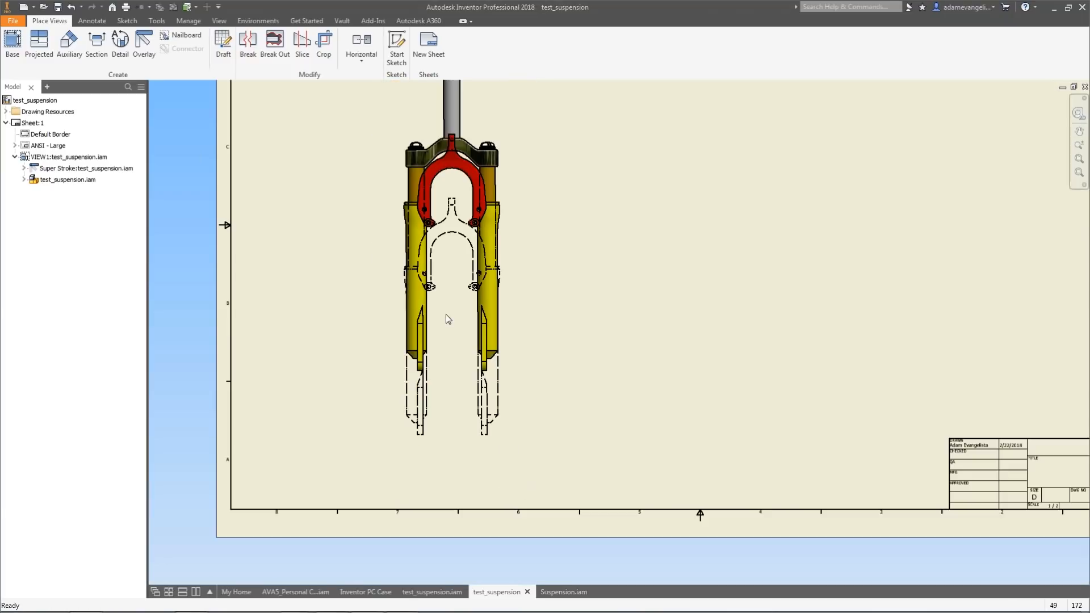
mouse_move(449, 252)
middle_mouse_down()
mouse_move(443, 274)
mouse_move(398, 289)
middle_mouse_up()
scroll(397, 288, "down", 5)
scroll(414, 271, "up", 6)
scroll(413, 273, "down", 2)
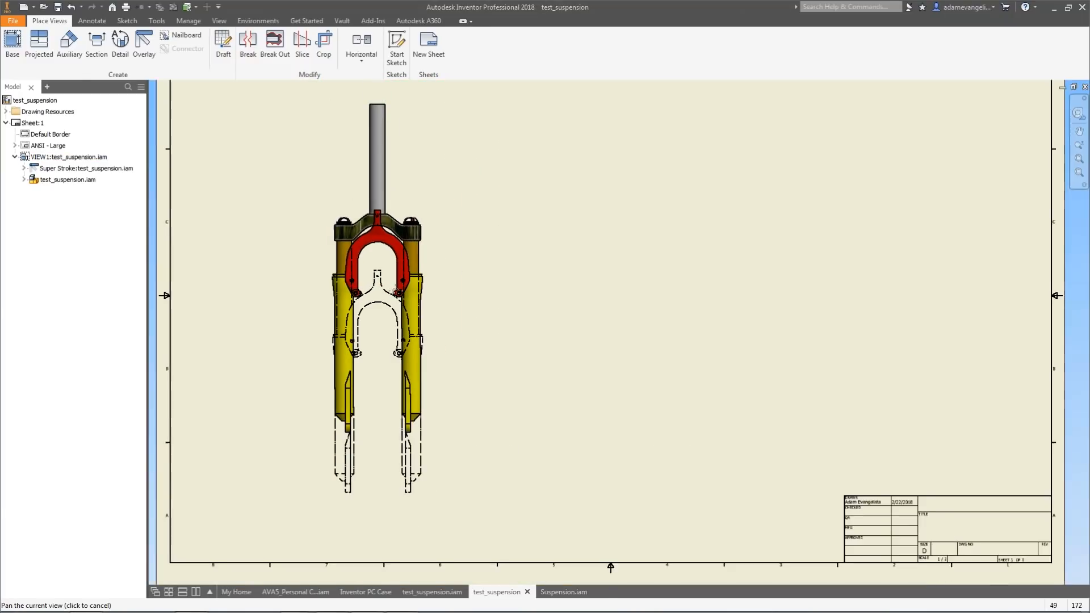
Place a second base view of the fork in the left orientation beside the first view.
left_click(14, 43)
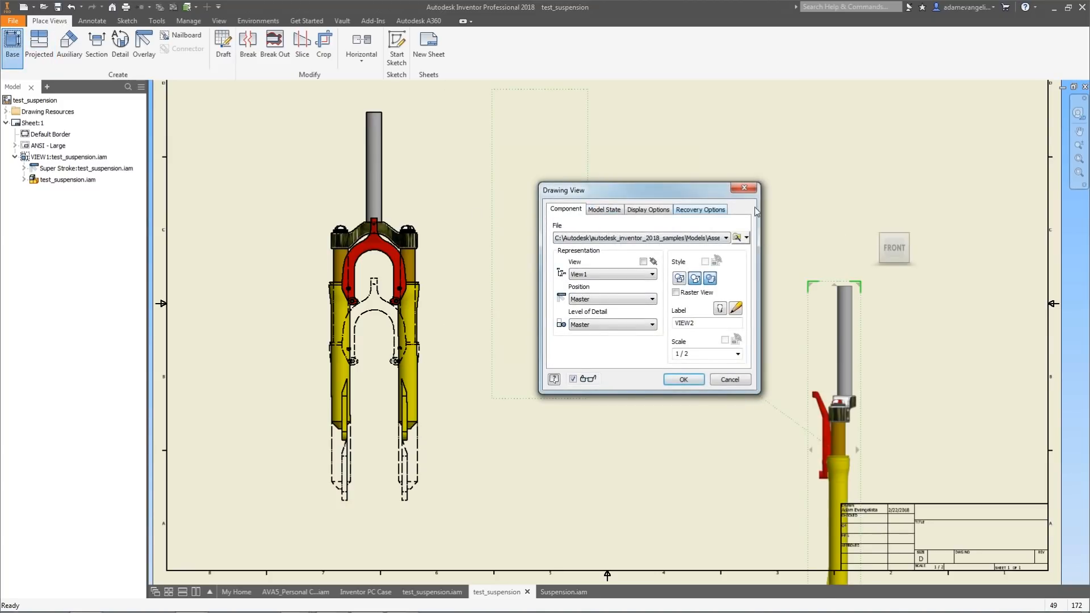
left_click(744, 188)
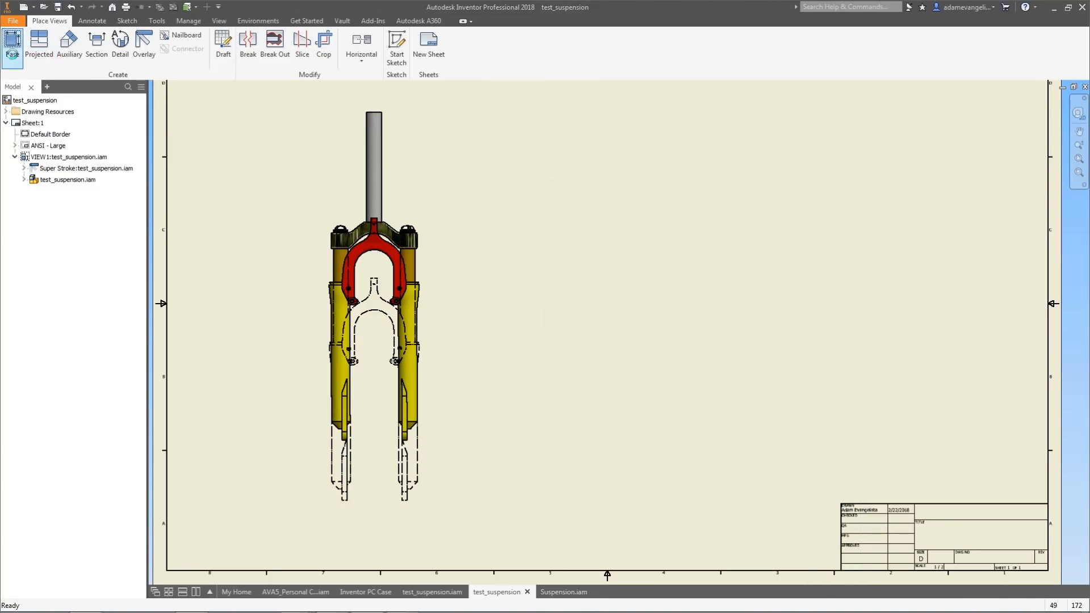
left_click(11, 50)
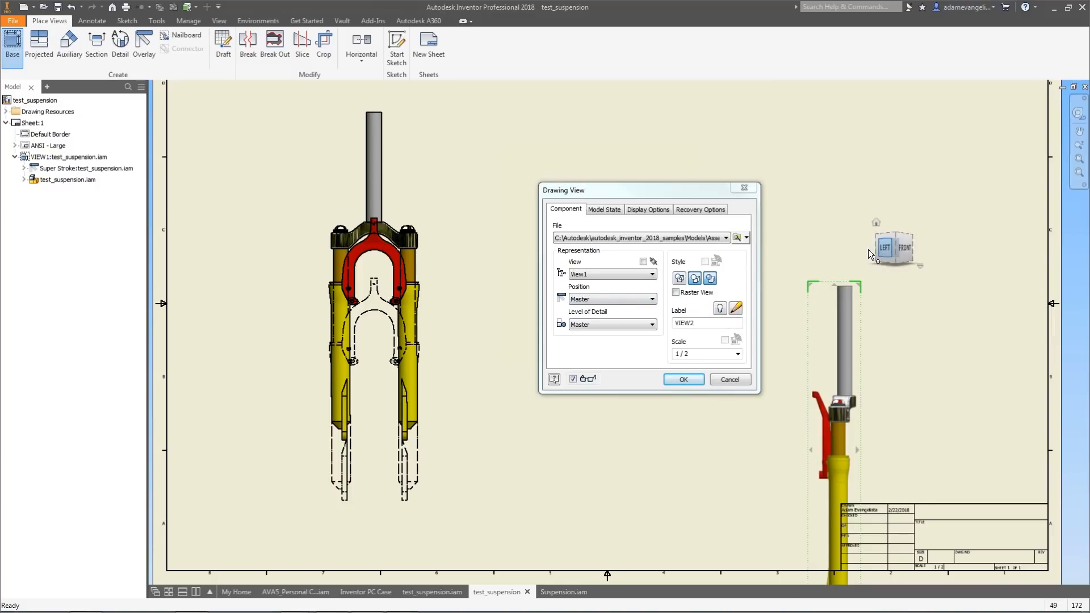
left_click(879, 249)
left_click(684, 379)
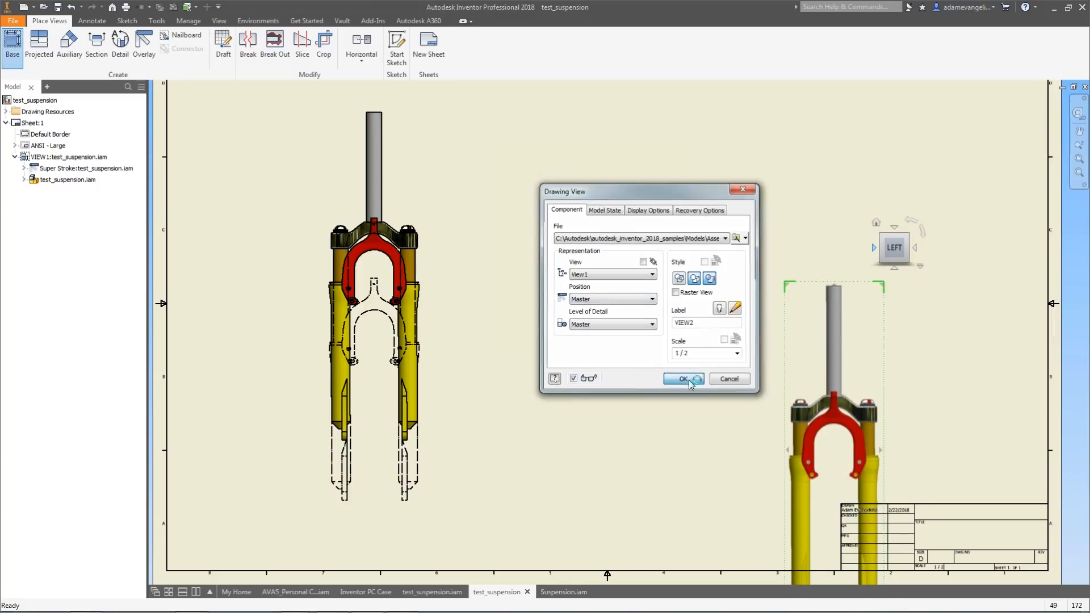
left_click_drag(797, 330, 489, 153)
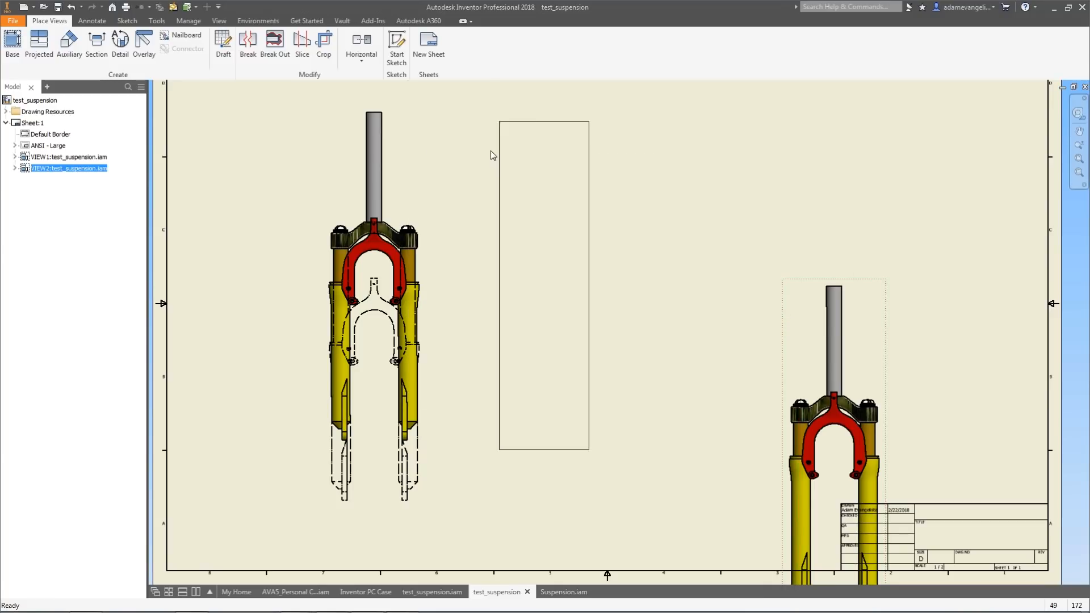
Add an overlay view to the second view using the compression stroke positional representation.
left_click(144, 45)
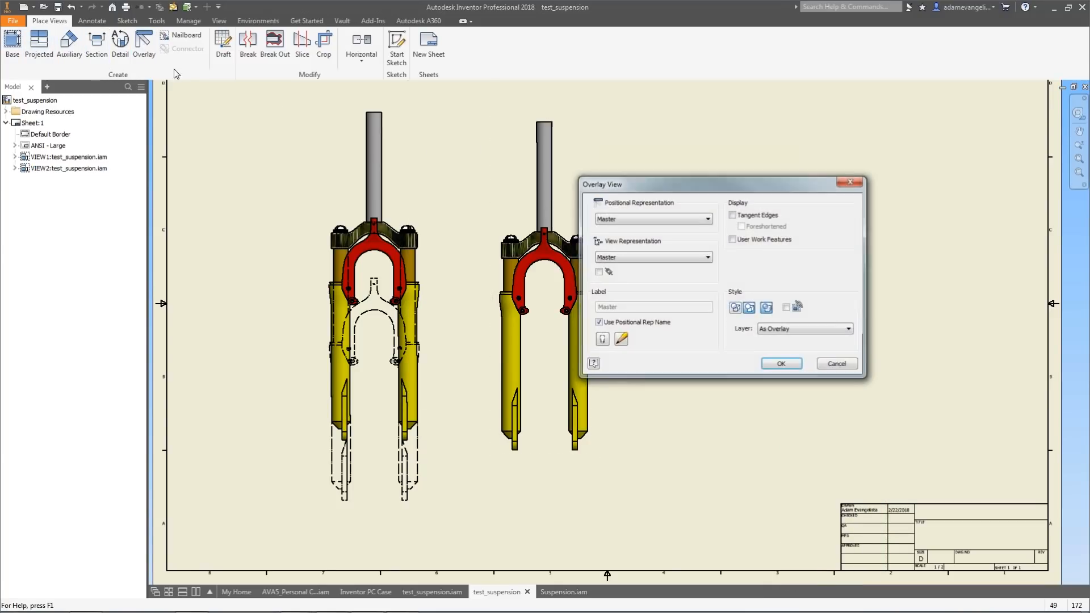
left_click(688, 221)
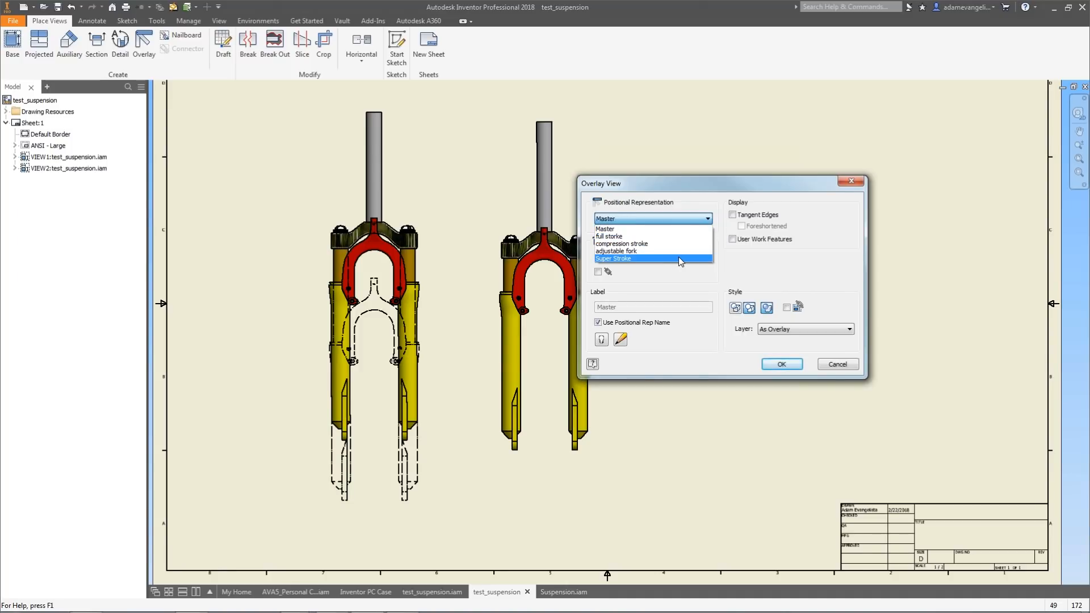
left_click(800, 269)
left_click(632, 218)
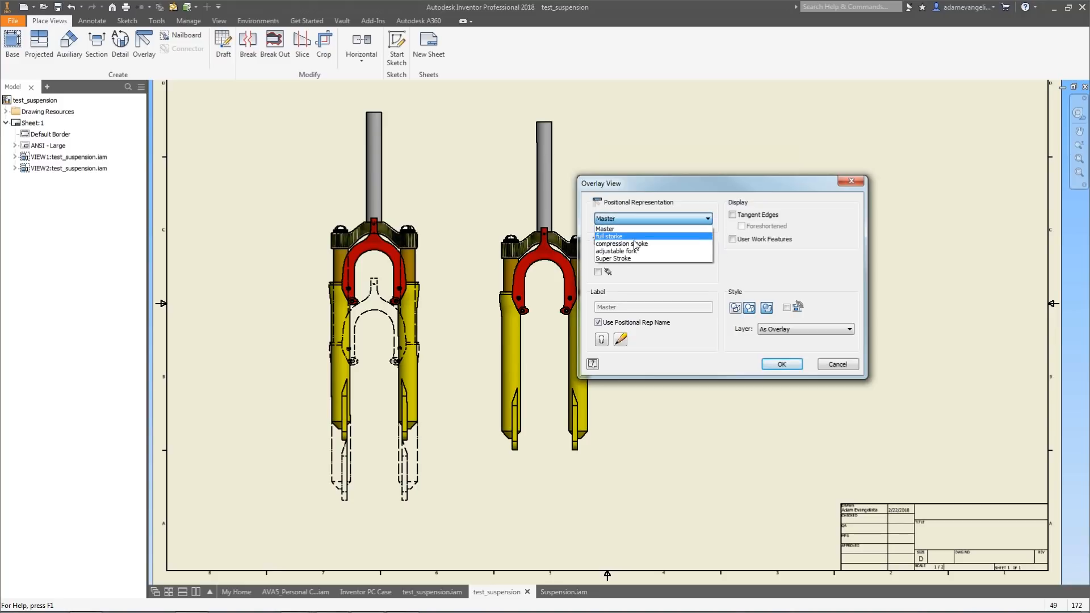
left_click(640, 243)
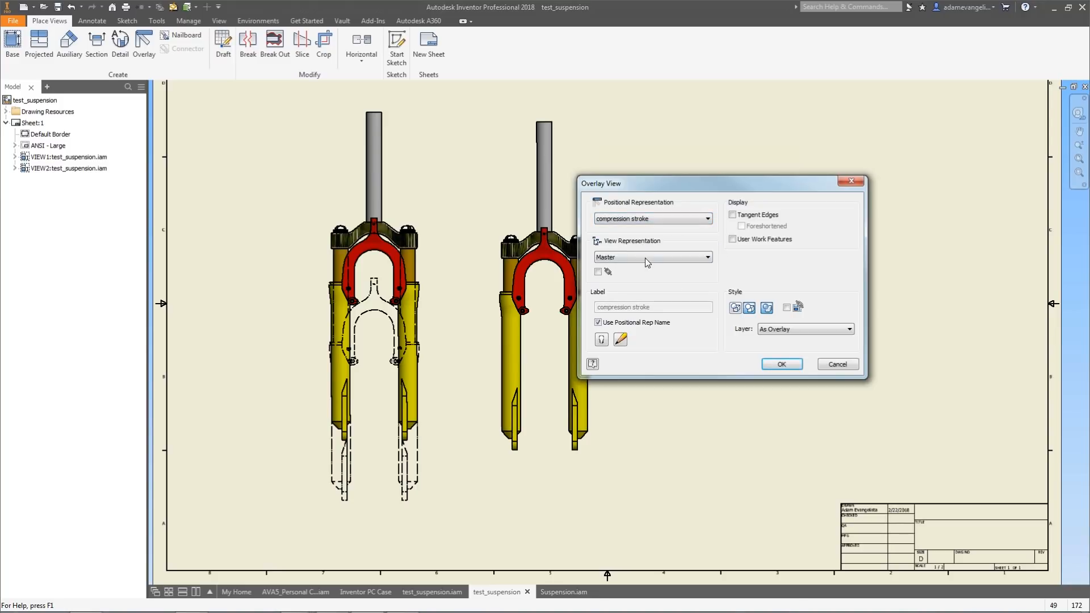
left_click(781, 364)
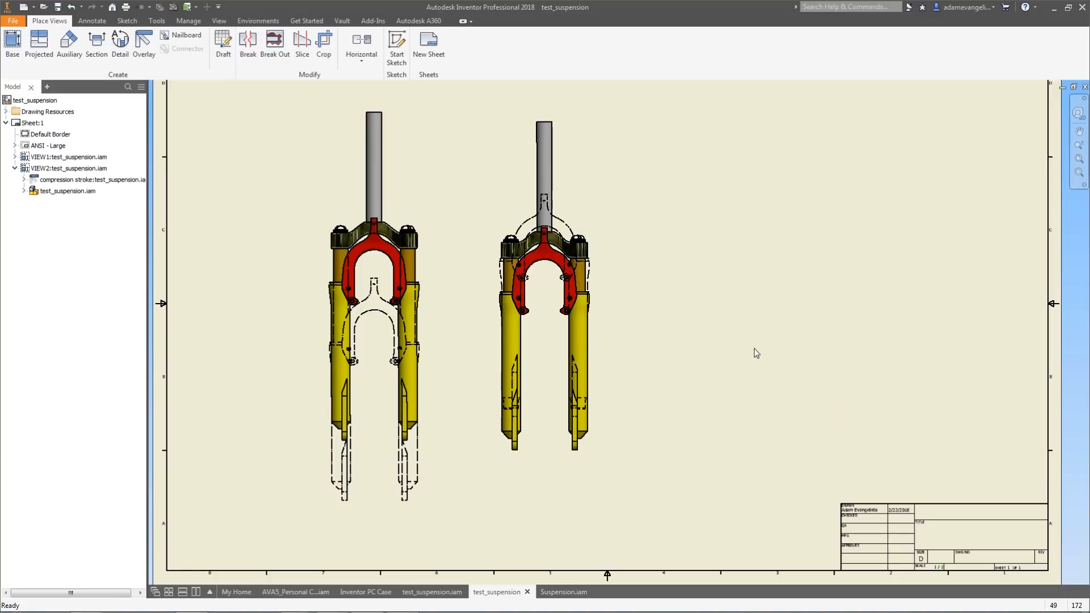
Dimension the vertical travel between the shaded and overlay positions in the first view.
scroll(590, 267, "up", 3)
scroll(518, 251, "down", 2)
middle_click_drag(431, 223, 480, 268)
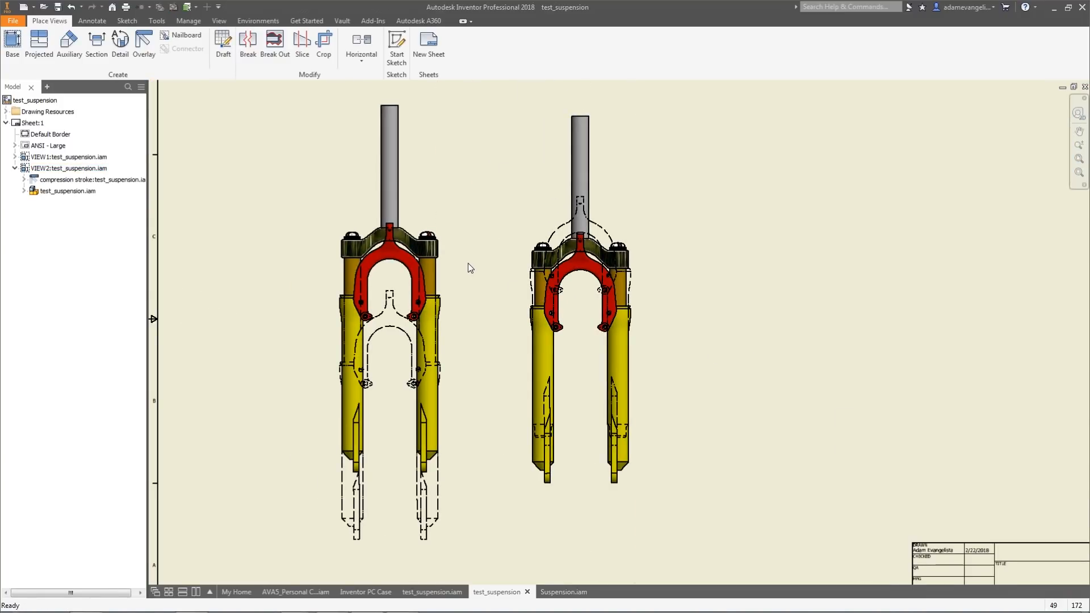
left_click(92, 21)
left_click(19, 46)
scroll(437, 318, "up", 5)
mouse_move(427, 327)
middle_mouse_down()
mouse_move(558, 207)
mouse_move(579, 361)
middle_mouse_up()
left_click(482, 373)
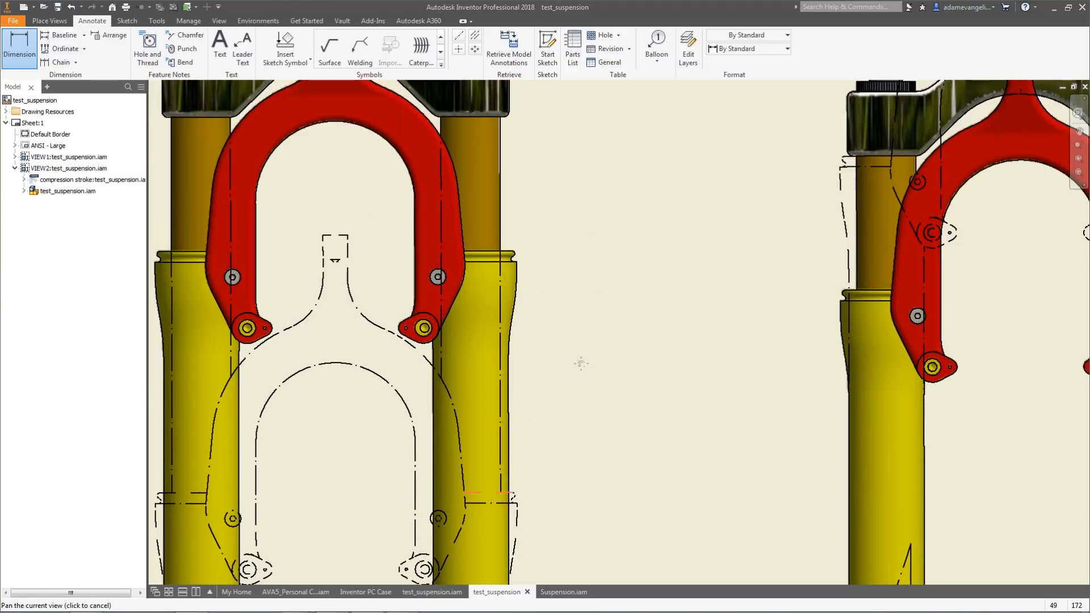
left_click(484, 257)
scroll(606, 386, "down", 5)
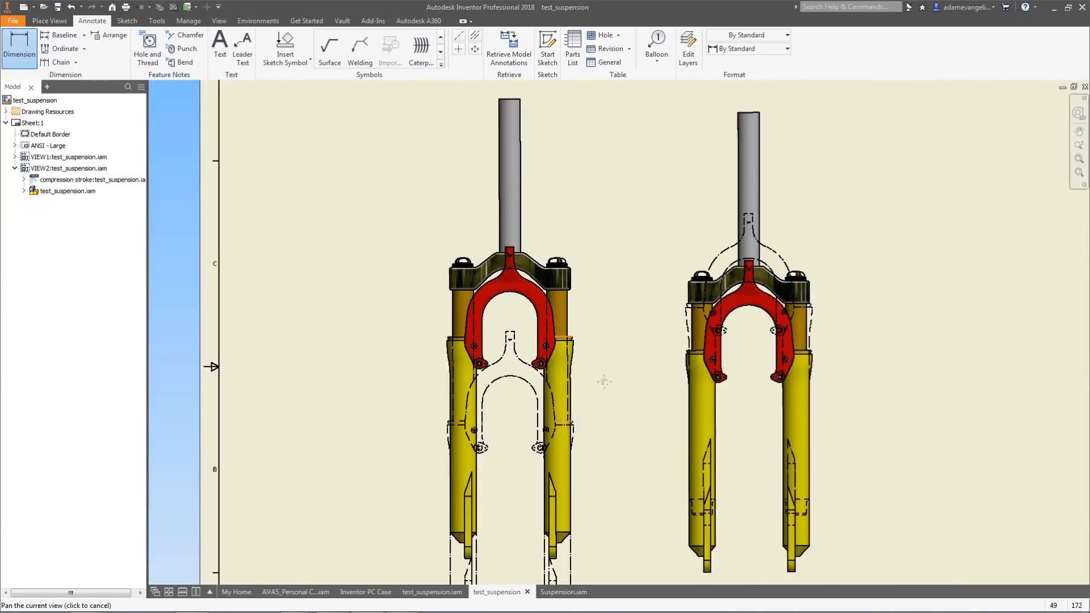
left_click(610, 356)
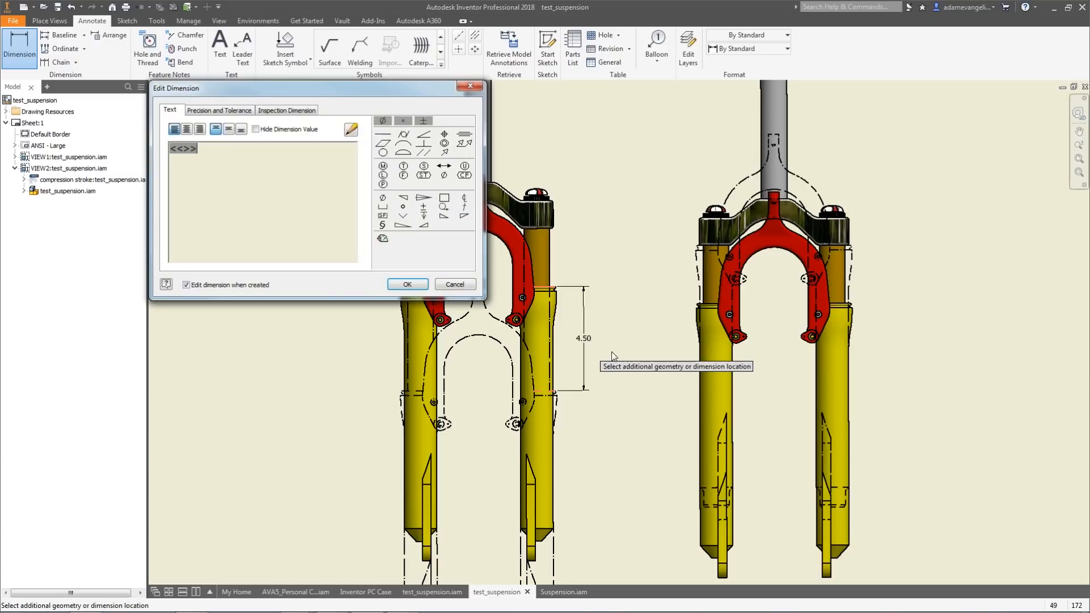
left_click(419, 283)
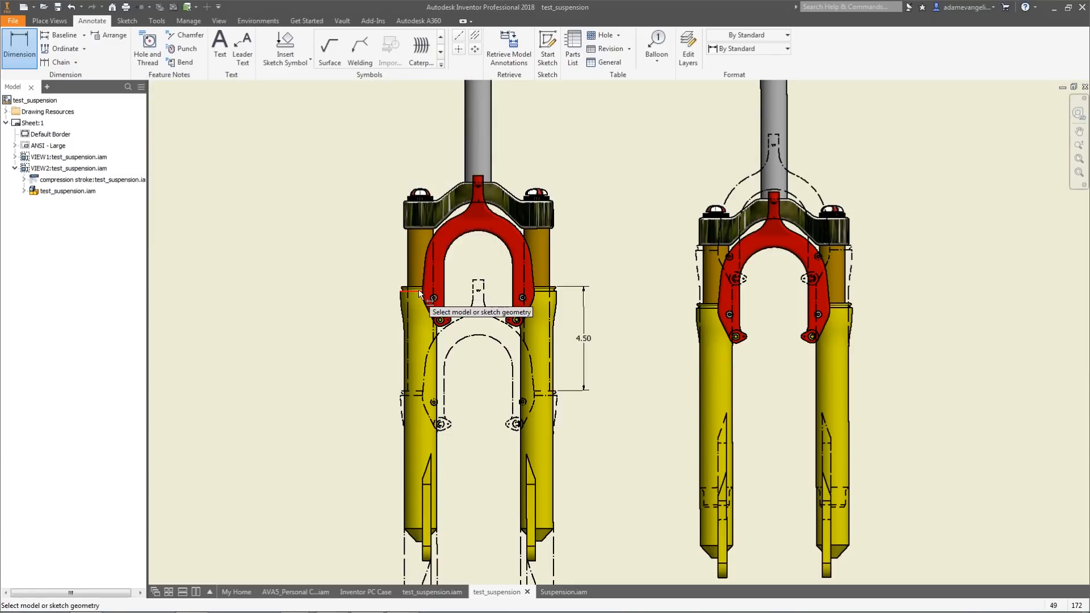
Dimension the vertical travel between the lower leg and the overlay position in the second view.
mouse_move(602, 205)
middle_mouse_down()
mouse_move(527, 202)
mouse_move(446, 235)
middle_mouse_up()
scroll(526, 202, "down", 3)
middle_click_drag(455, 186, 445, 197)
left_click(16, 44)
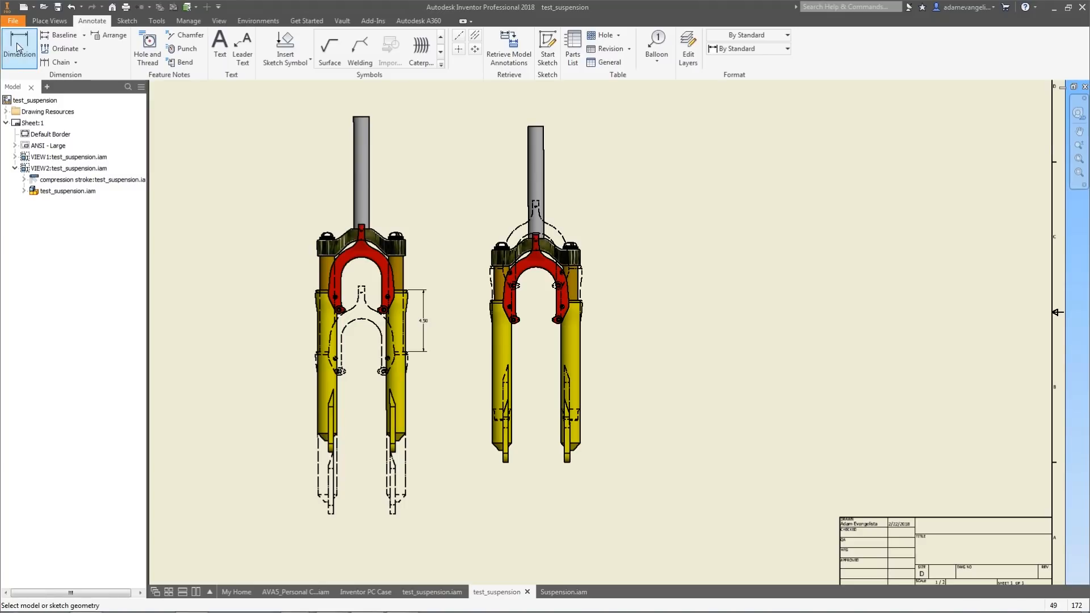
scroll(584, 287, "up", 5)
scroll(555, 337, "up", 3)
left_click(553, 336)
middle_click_drag(714, 262, 687, 420)
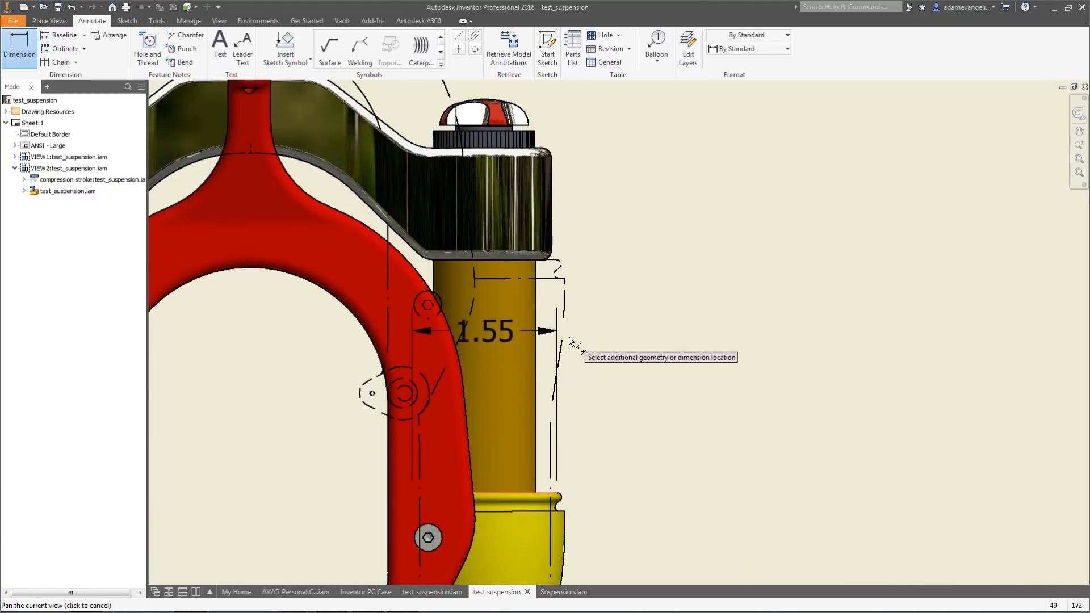
left_click(525, 259)
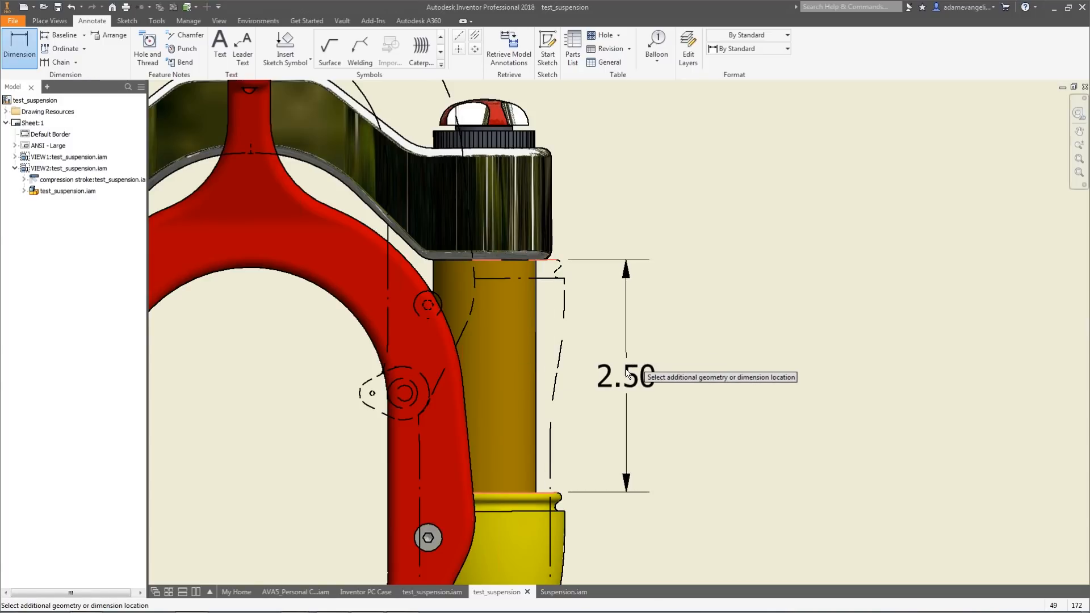
left_click(629, 358)
left_click(420, 285)
Zoom out to view both dimensioned fork views on the sheet.
scroll(642, 322, "down", 7)
middle_click_drag(675, 276, 588, 257)
scroll(636, 263, "up", 2)
scroll(579, 268, "up", 3)
scroll(592, 283, "down", 6)
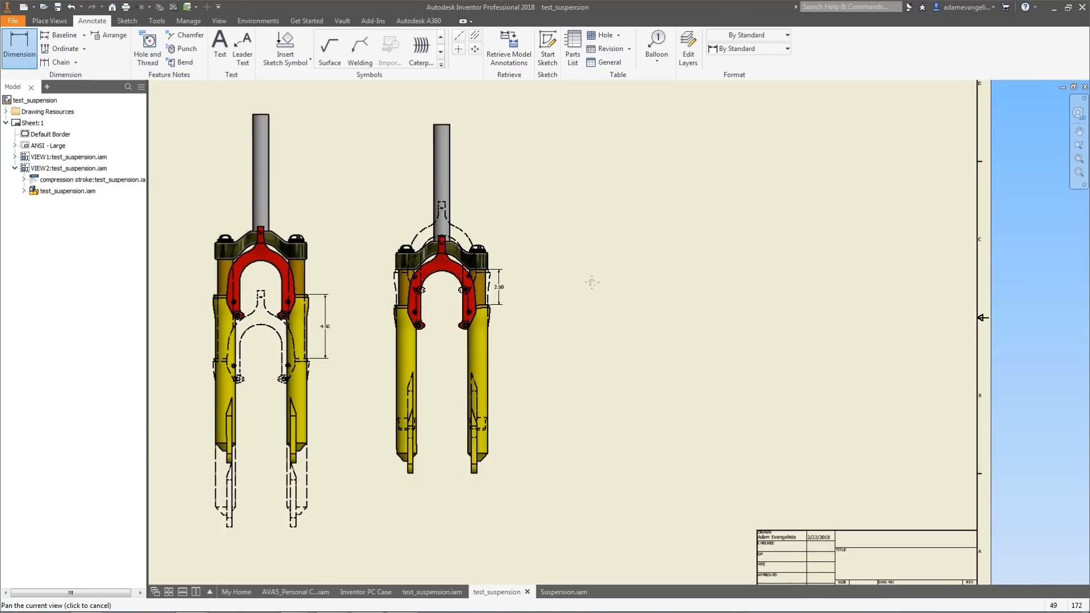
middle_click_drag(665, 360, 665, 313)
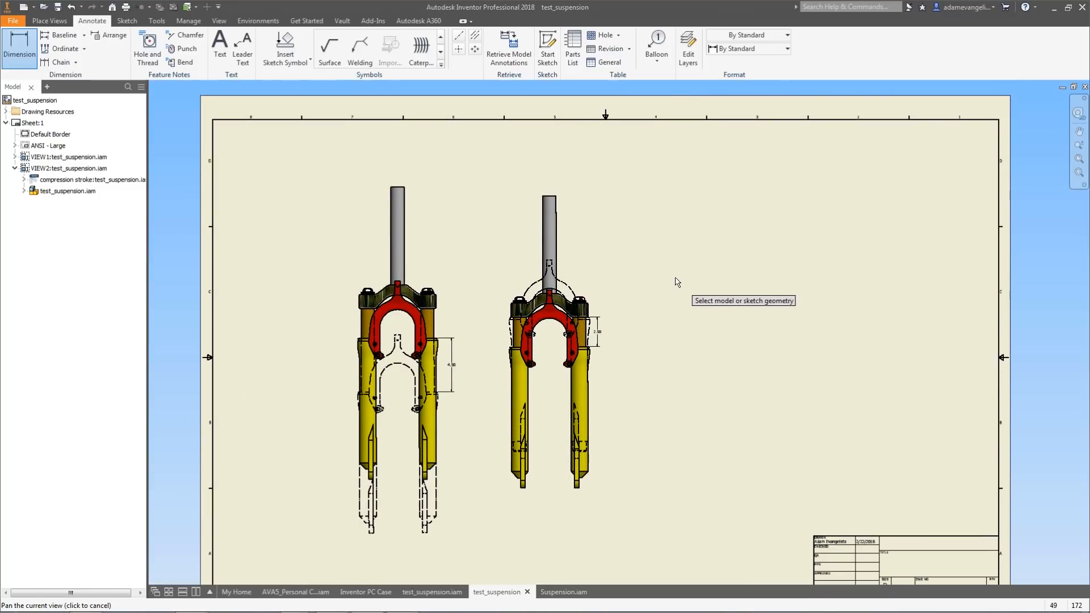
Start a new base view of the fork assembly and orbit its orientation to an isometric view.
left_click(50, 20)
left_click(12, 45)
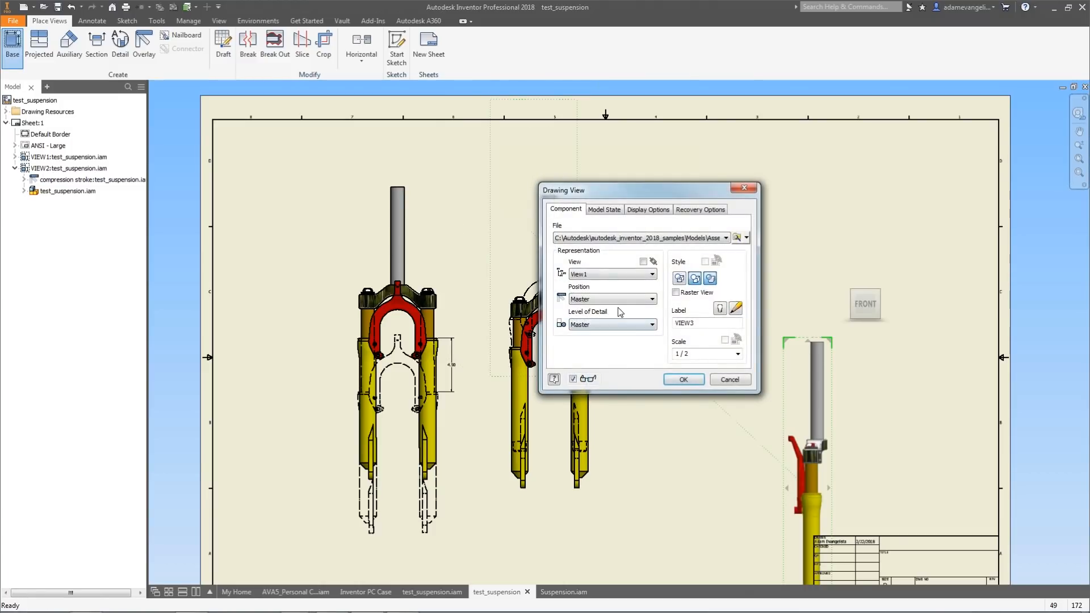
left_click(848, 290)
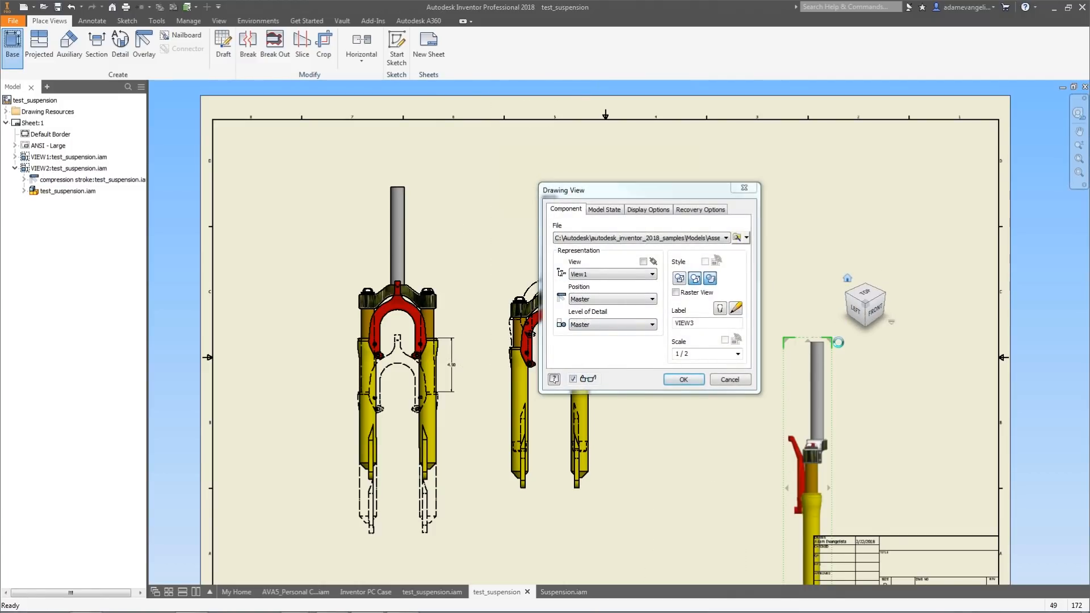
middle_click_drag(869, 362, 878, 256)
left_click_drag(847, 276, 841, 161)
left_click_drag(639, 185, 539, 121)
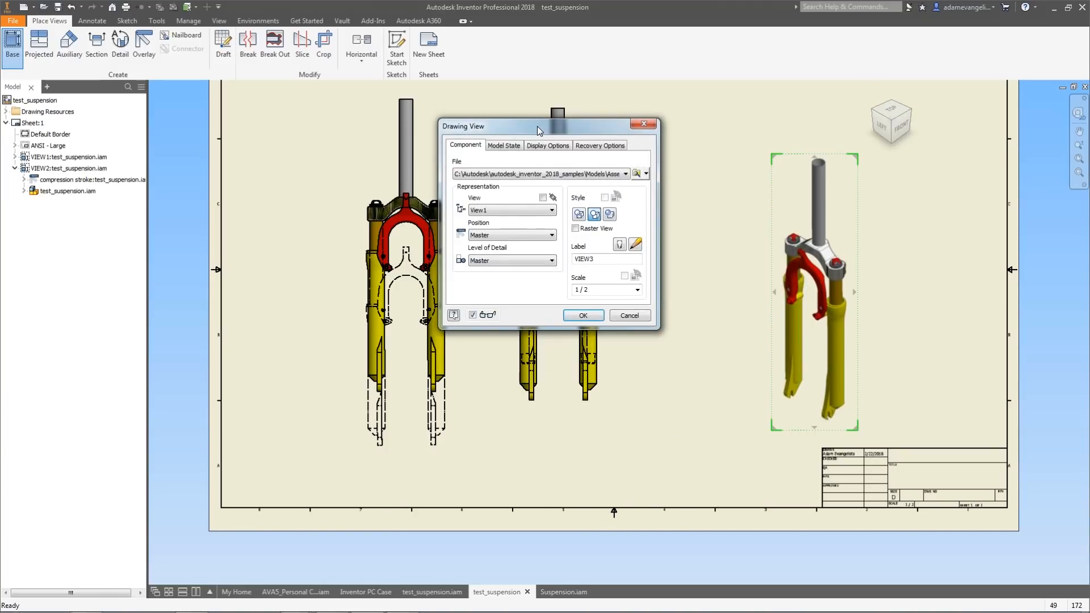
Keep the View1 design view representation and place the isometric base view on the sheet.
left_click(528, 212)
left_click(528, 212)
left_click(528, 211)
left_click(528, 212)
left_click(513, 210)
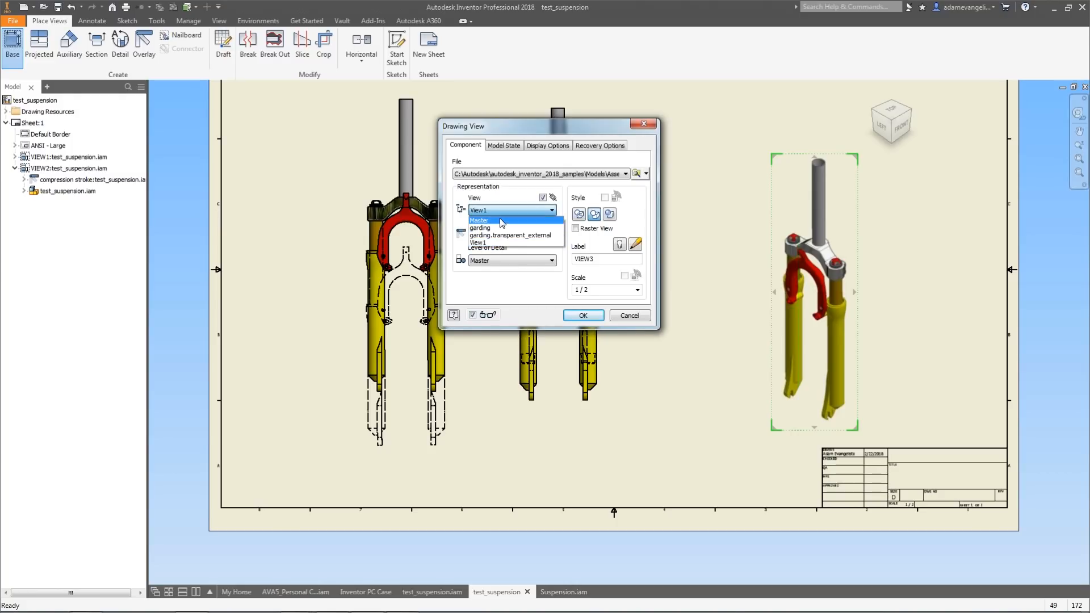
left_click(480, 220)
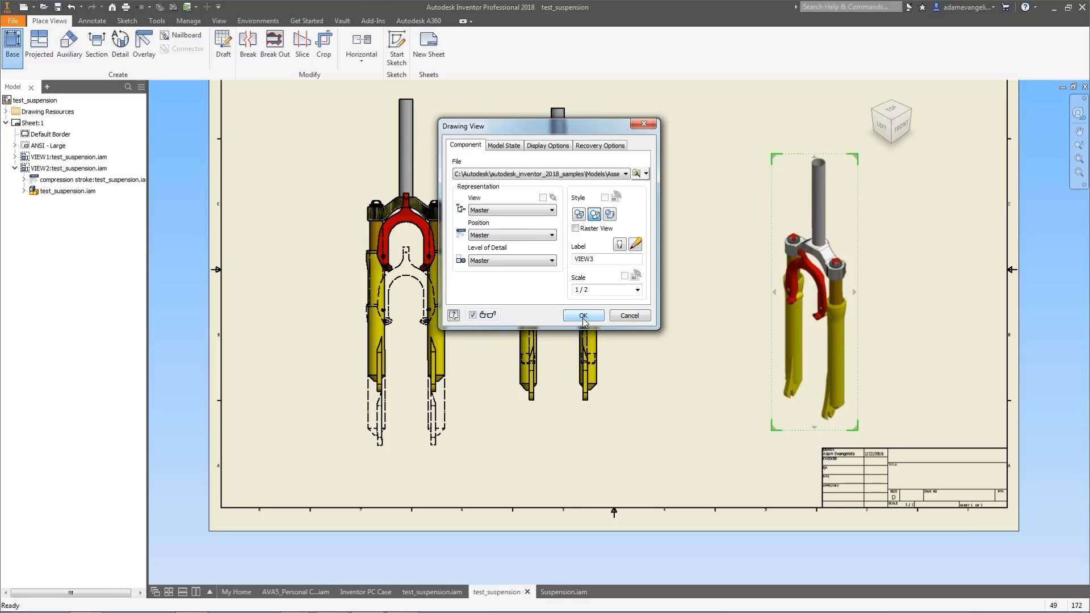
left_click(538, 210)
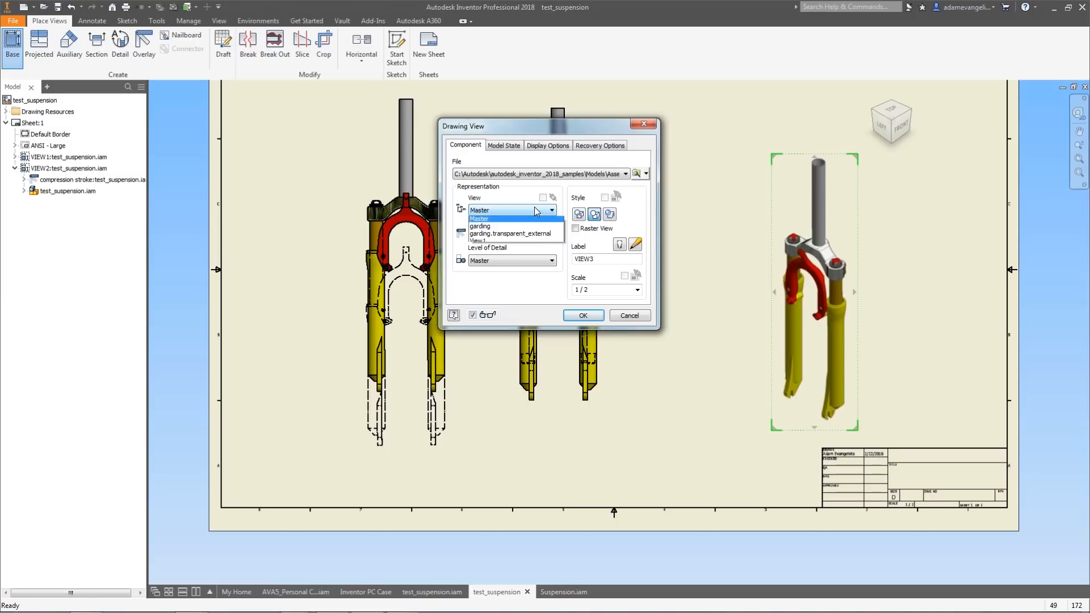
left_click(522, 242)
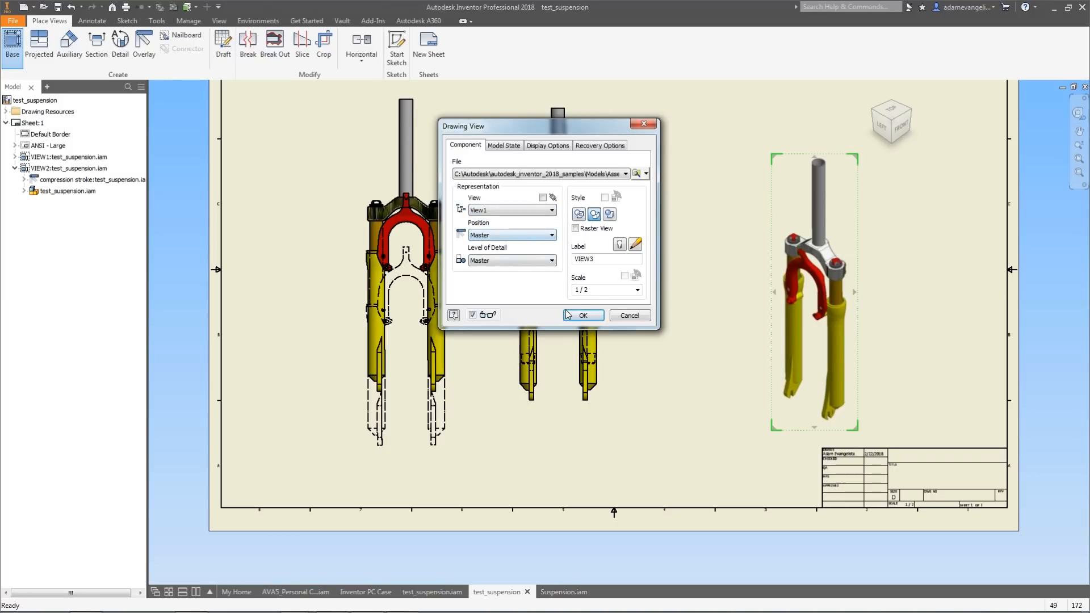
left_click(583, 315)
Hide the fork slider component in the assembly model and return to the drawing.
left_click(429, 590)
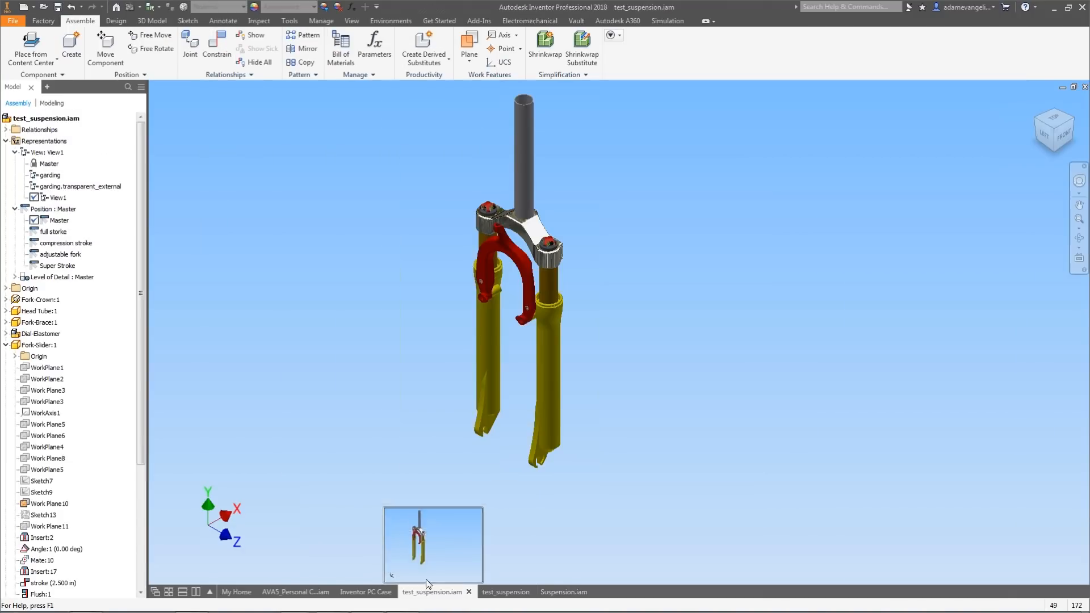
right_click(546, 373)
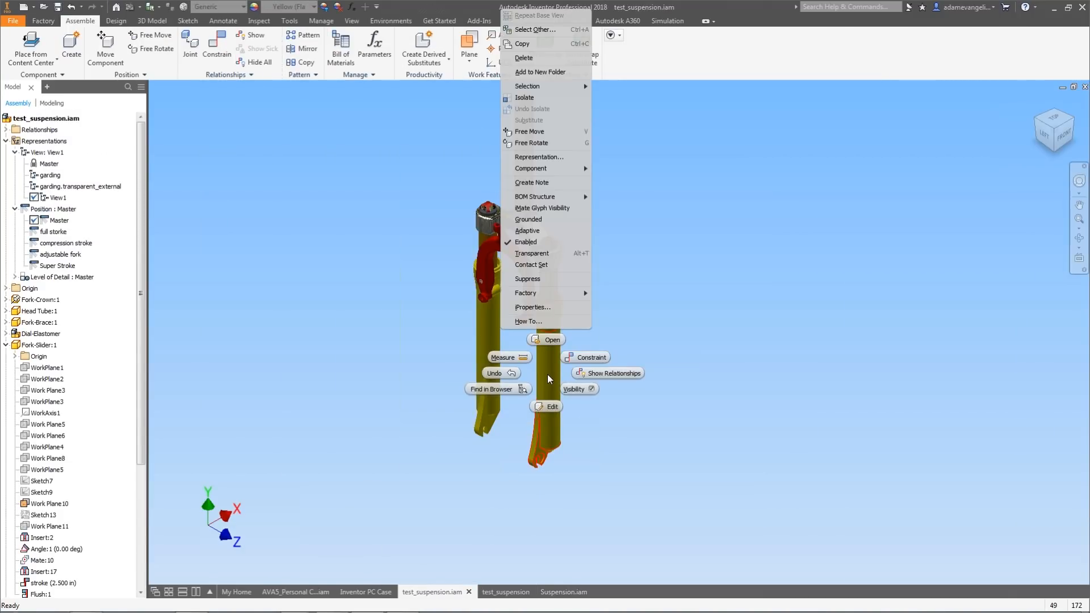
left_click(574, 390)
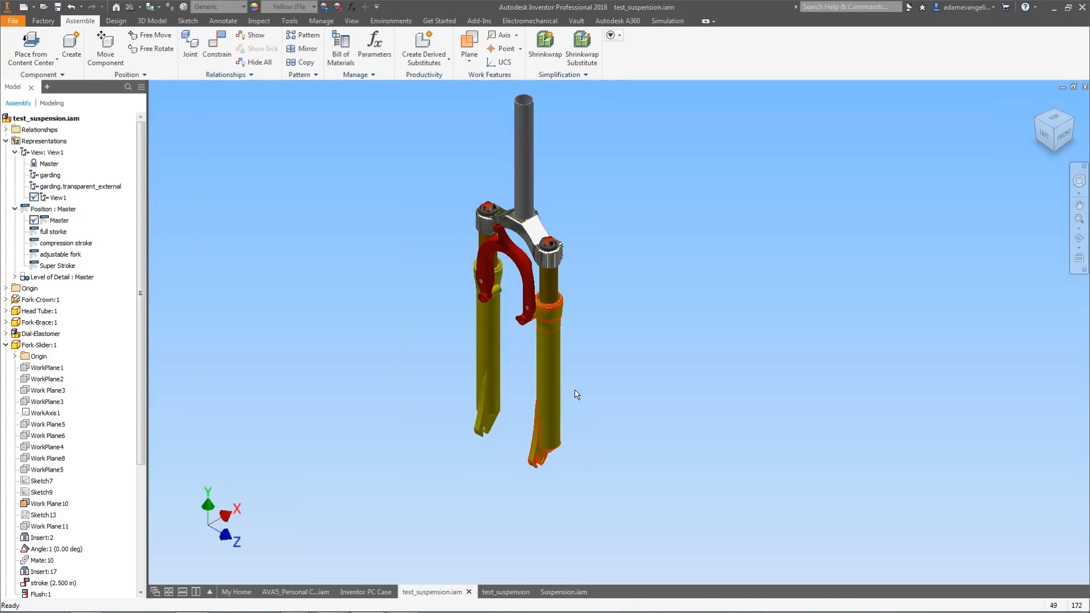
middle_click_drag(655, 311, 670, 327)
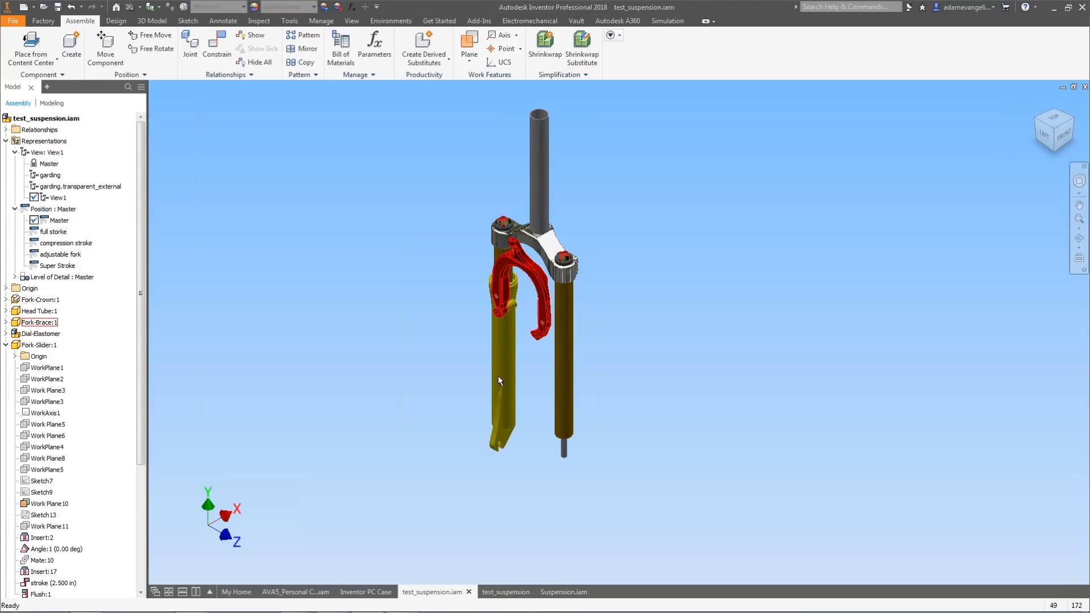
mouse_move(503, 593)
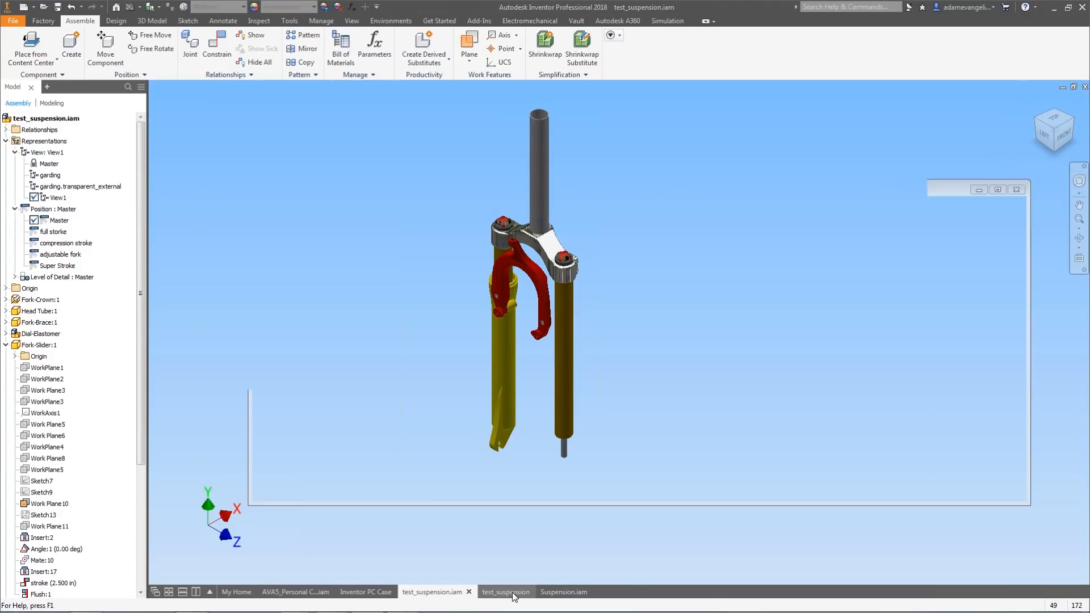
left_click(512, 591)
Move the isometric view closer to the two fork views on the sheet.
left_click(799, 195)
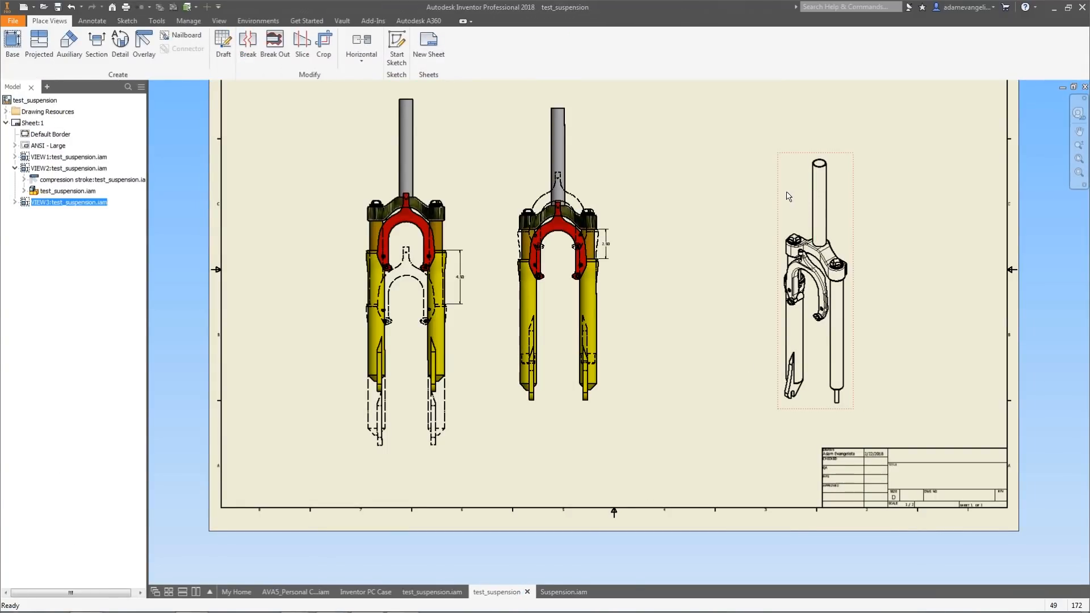
left_click_drag(778, 190, 675, 175)
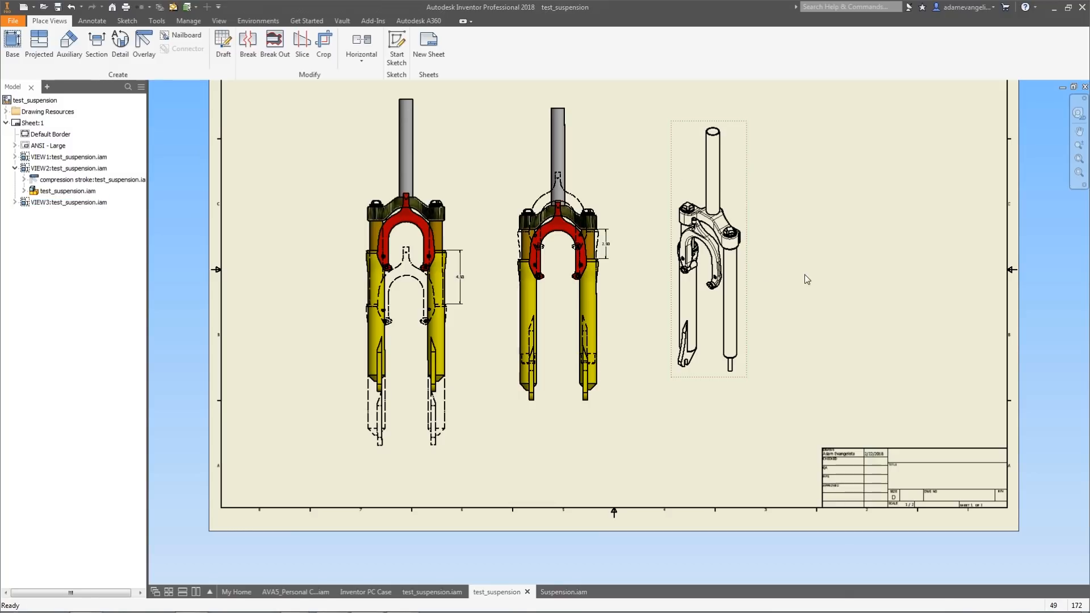
scroll(725, 260, "up", 2)
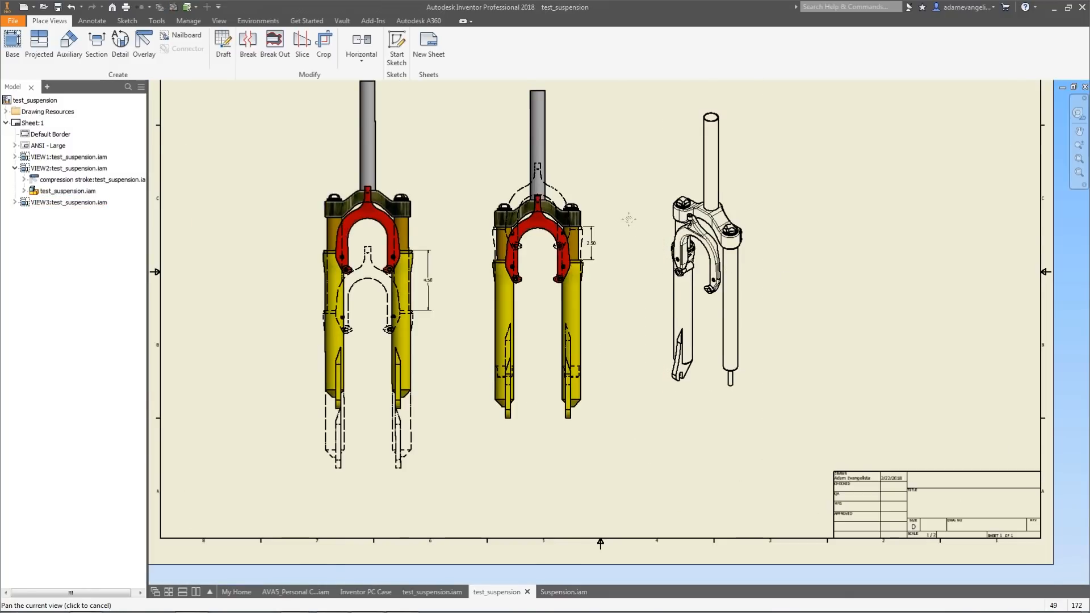
Open the view settings of the second and first fork views and close them without changes.
double_click(585, 191)
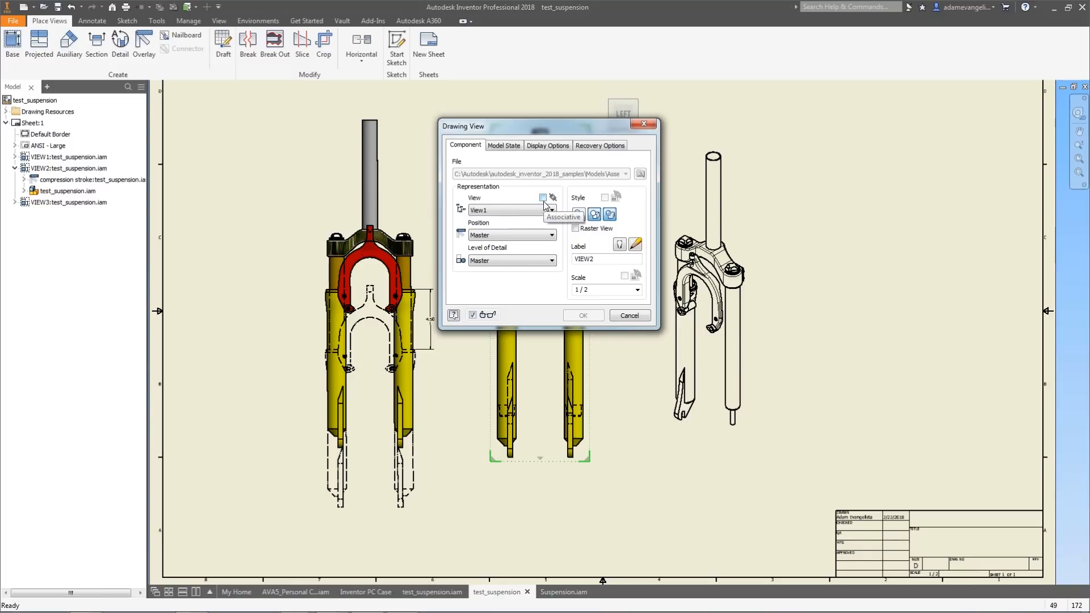
left_click(640, 314)
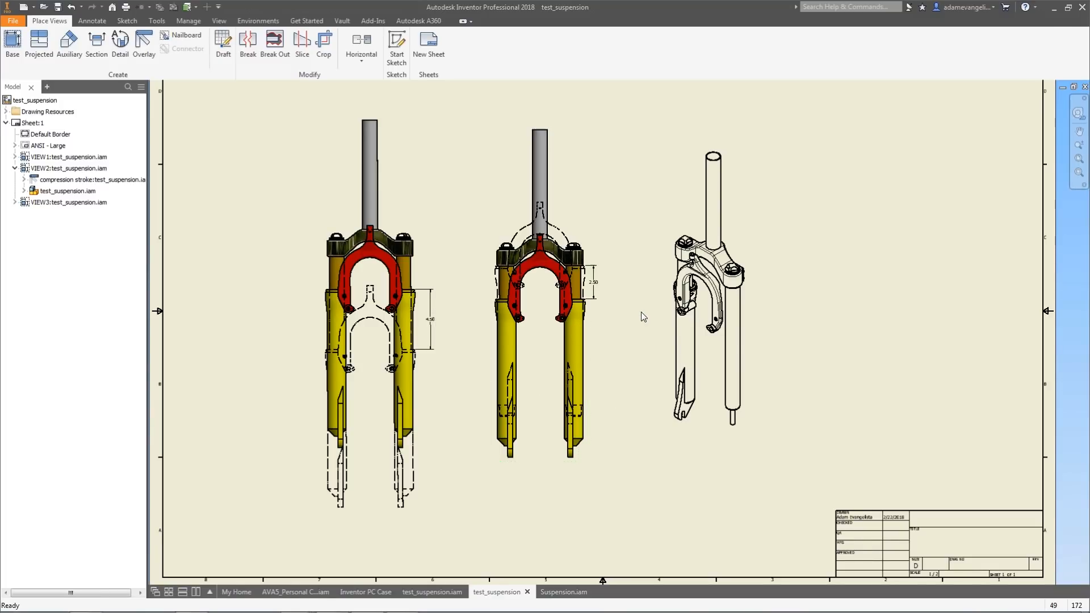
scroll(639, 311, "down", 2)
scroll(651, 263, "up", 2)
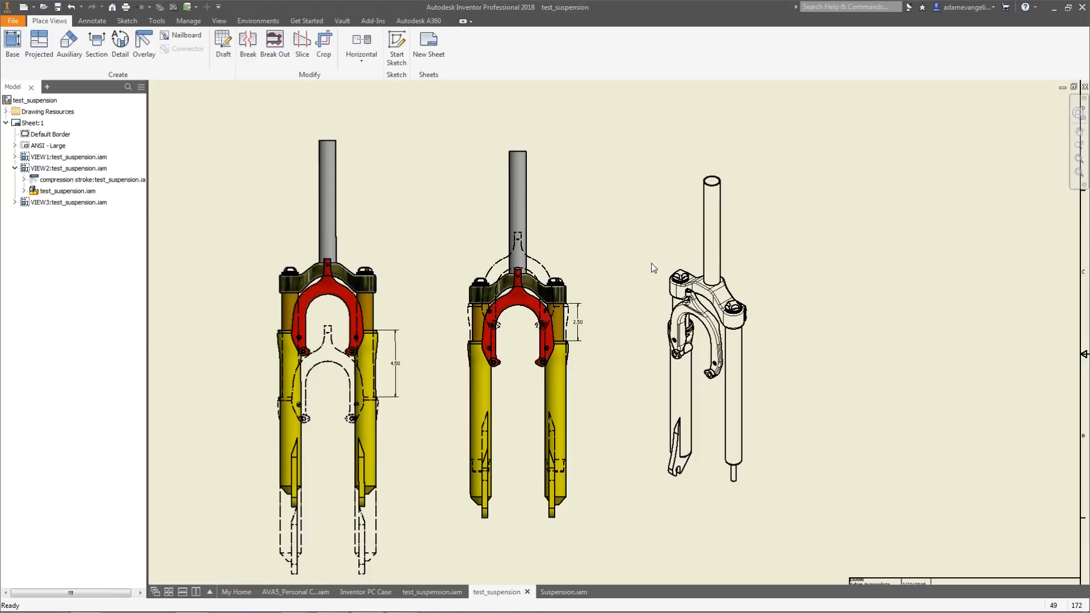
middle_click_drag(623, 220, 642, 211)
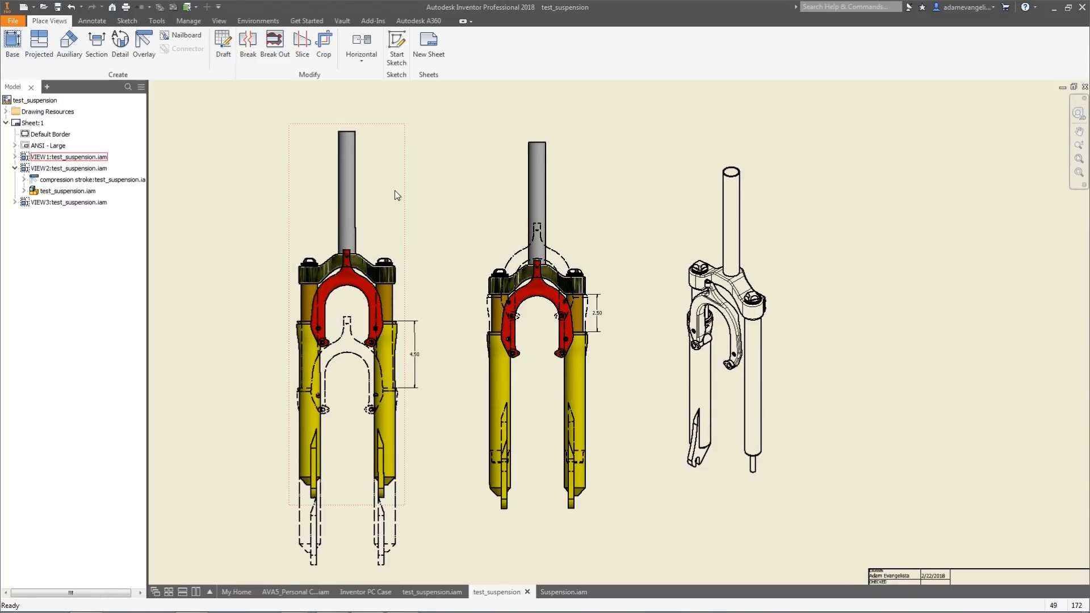
double_click(412, 183)
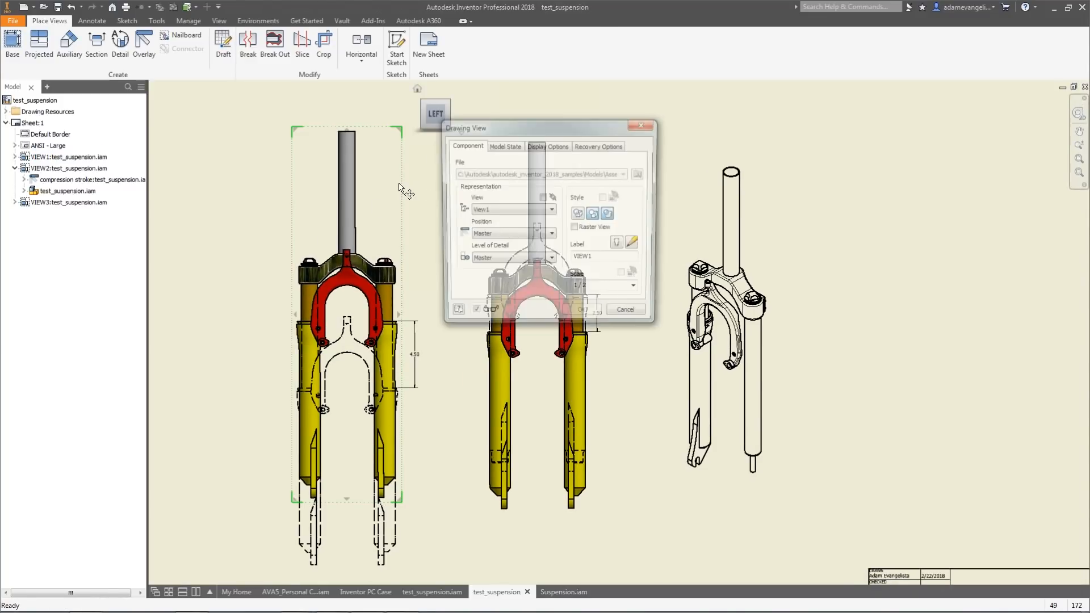
left_click(644, 124)
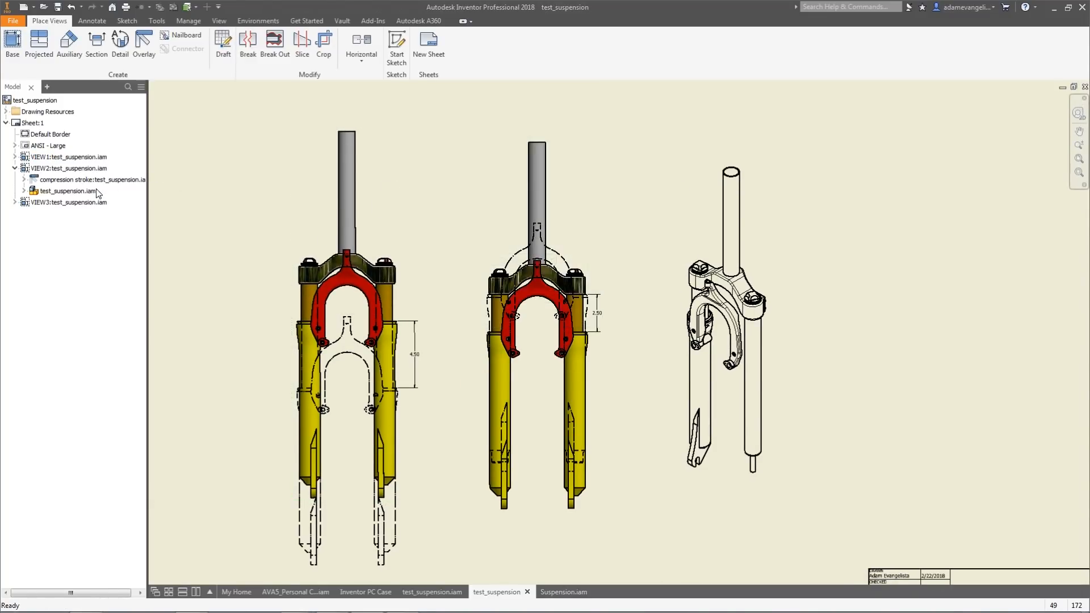
Expand the second view's assembly node in the browser to inspect its components.
left_click(24, 190)
scroll(233, 236, "down", 3)
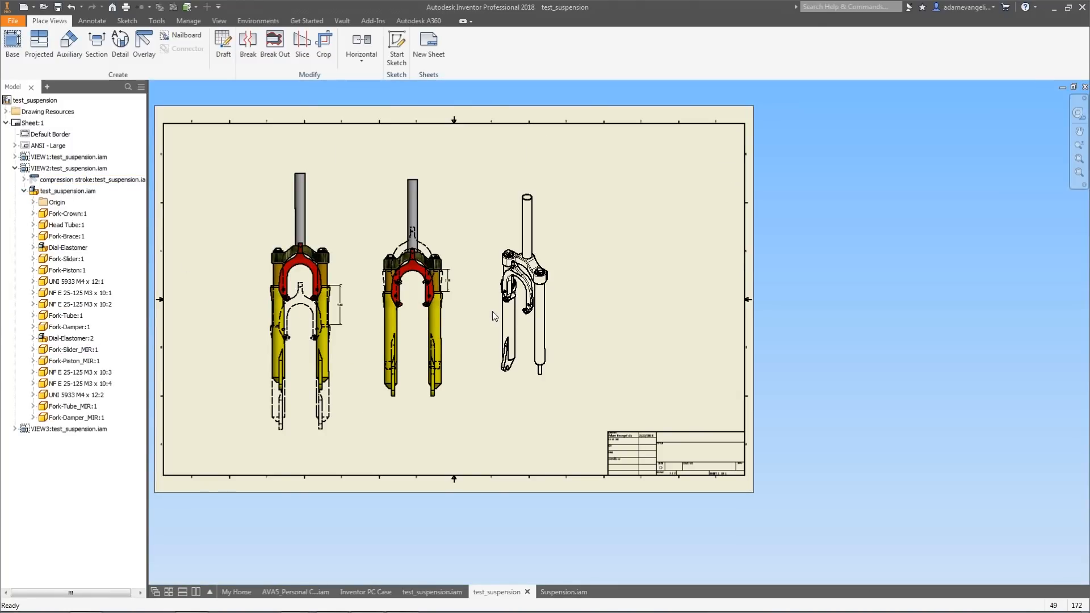
middle_click_drag(497, 332, 549, 336)
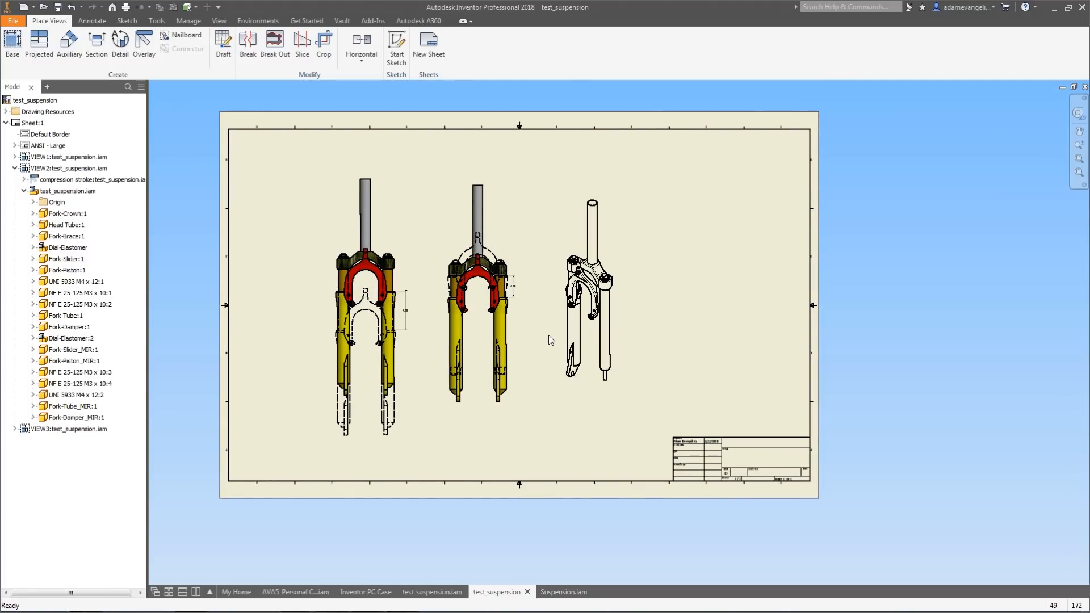
Switch to the PowerPoint slide show presentation.
key("alt+Tab")
key("alt+Tab")
key("alt+Tab")
key("alt+Tab")
key("alt+Tab")
key("alt+Tab")
key("alt+Tab")
key("alt+Tab")
key("alt+Tab")
key("alt+Tab")
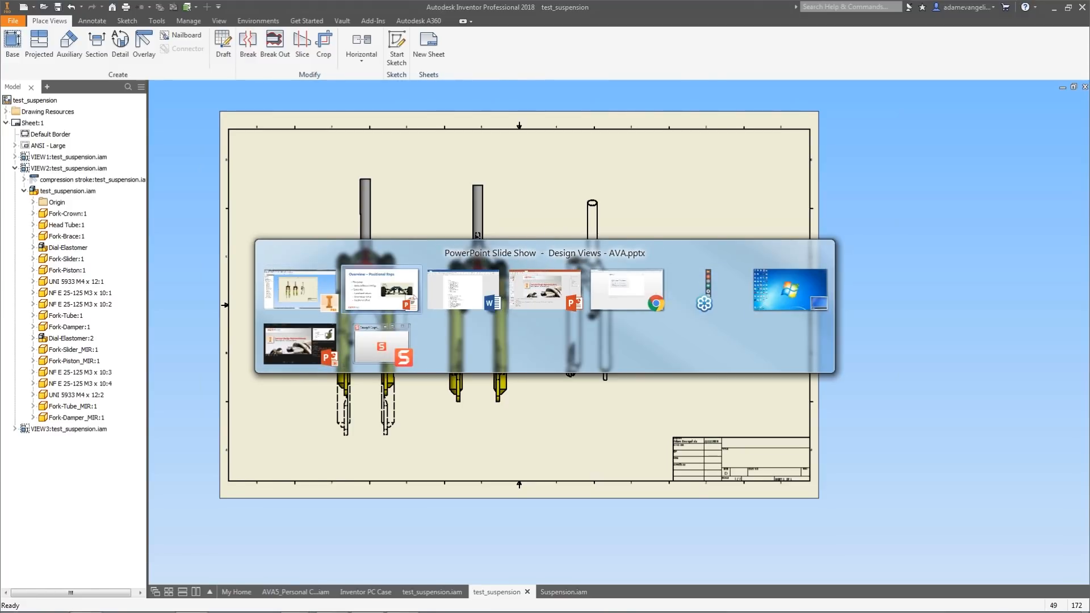
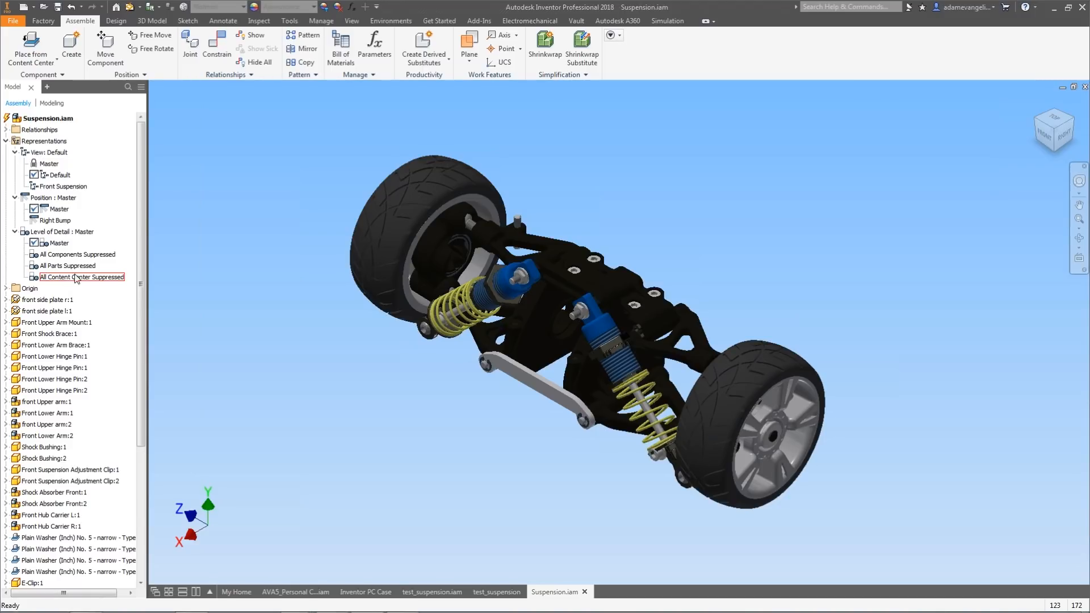
Activate the All Content Center Suppressed level of detail representation of the suspension assembly.
scroll(142, 190, "down", 1)
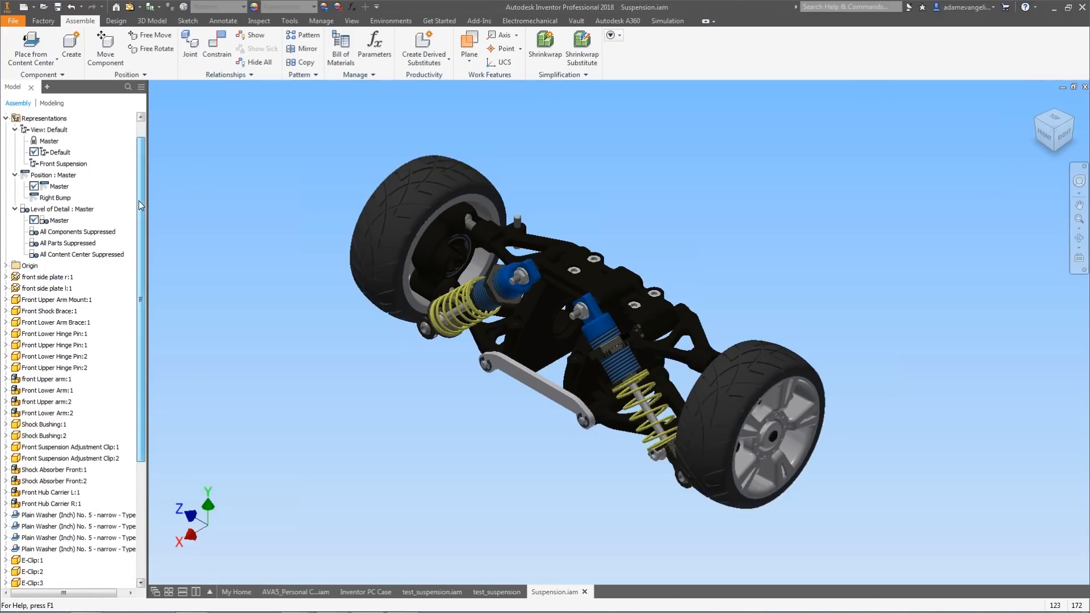
scroll(296, 244, "up", 3)
scroll(296, 244, "down", 3)
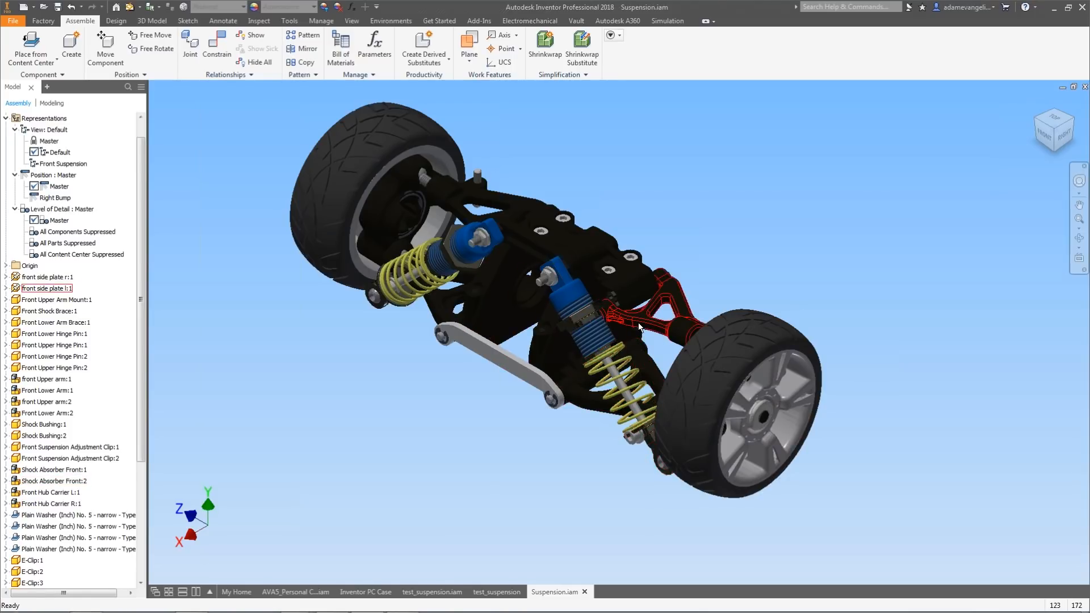
scroll(625, 336, "up", 3)
scroll(625, 332, "down", 5)
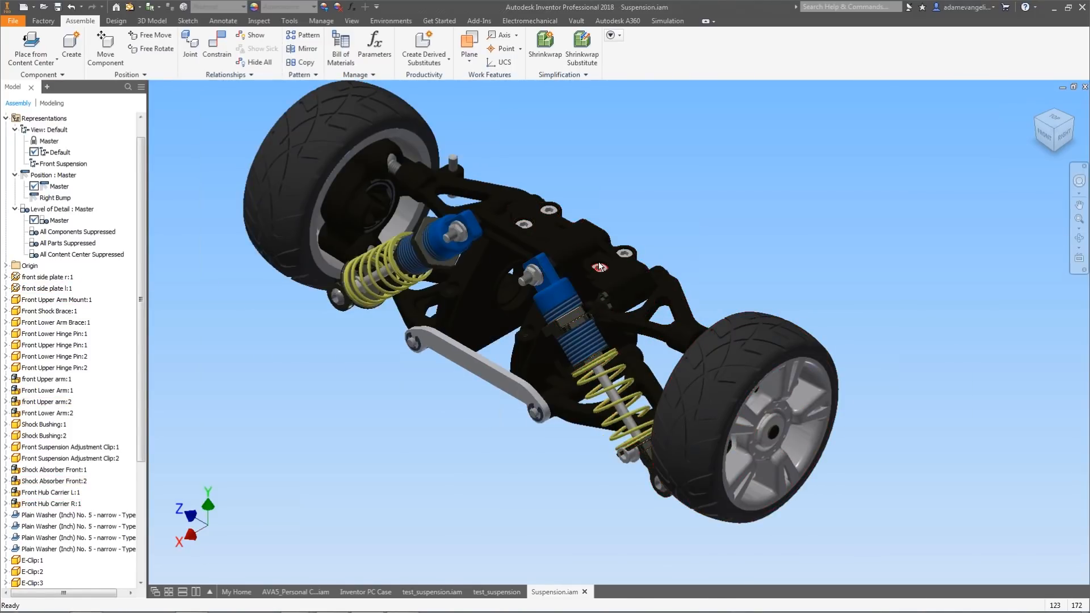
scroll(598, 275, "up", 5)
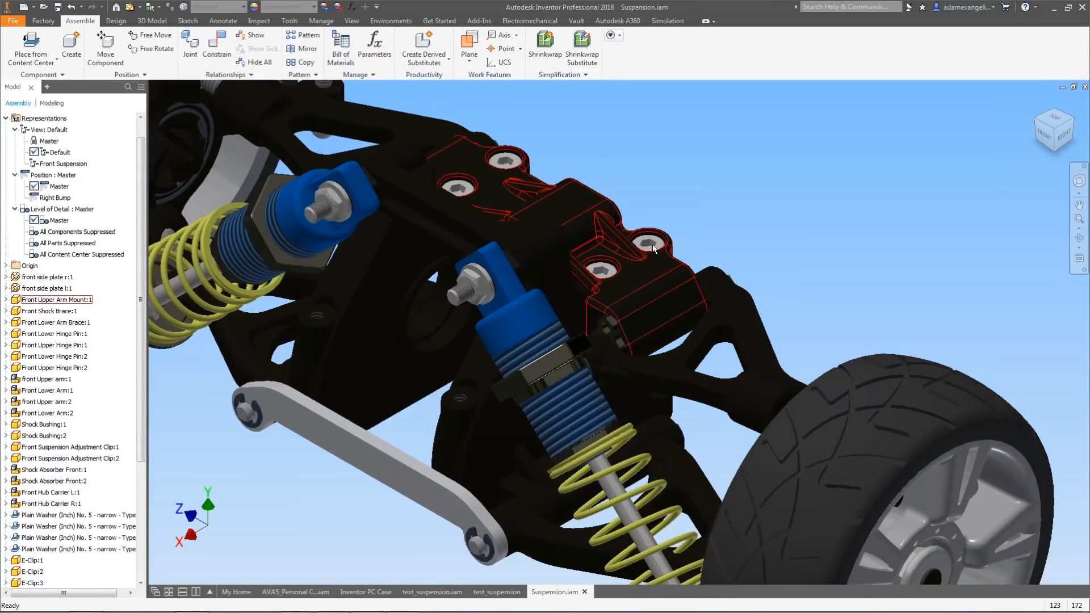
middle_click_drag(336, 199, 408, 202)
scroll(420, 213, "down", 3)
middle_click_drag(499, 263, 561, 322)
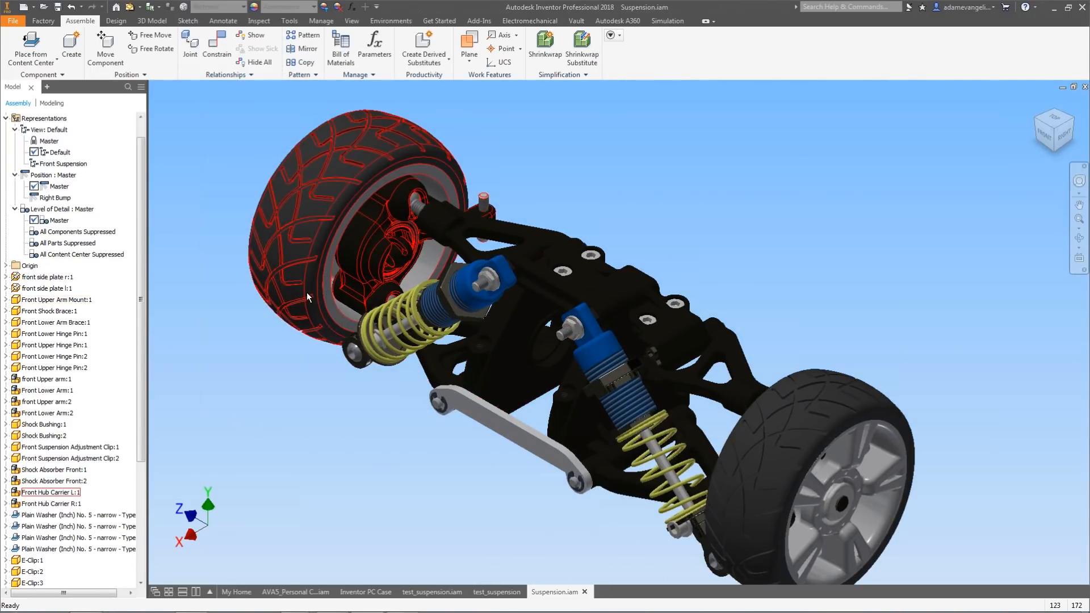
double_click(62, 255)
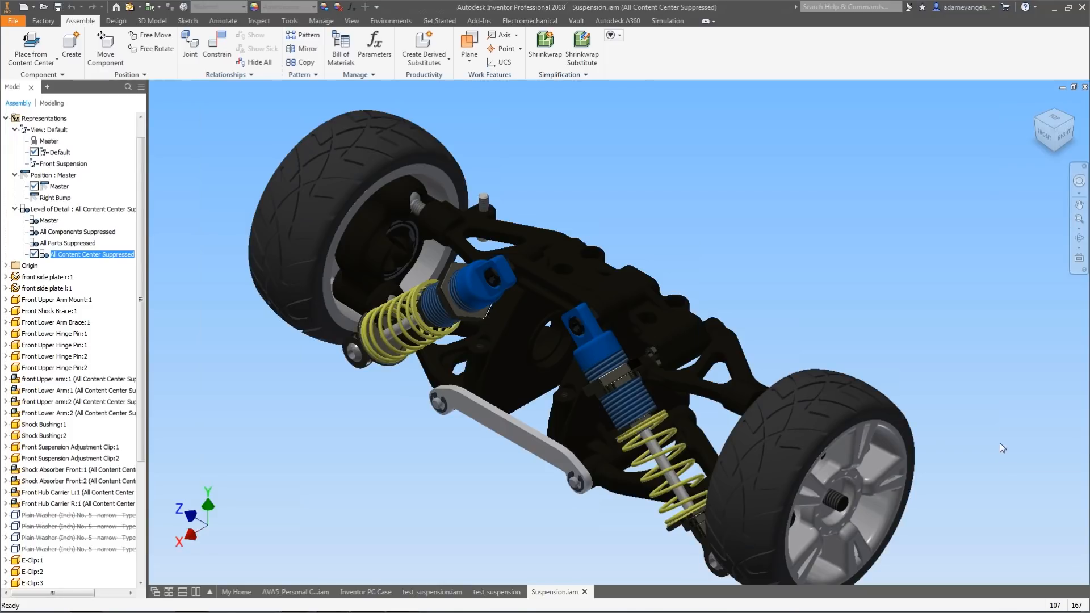
Create a new level of detail representation and name it No Wheels.
middle_click_drag(216, 402, 240, 386)
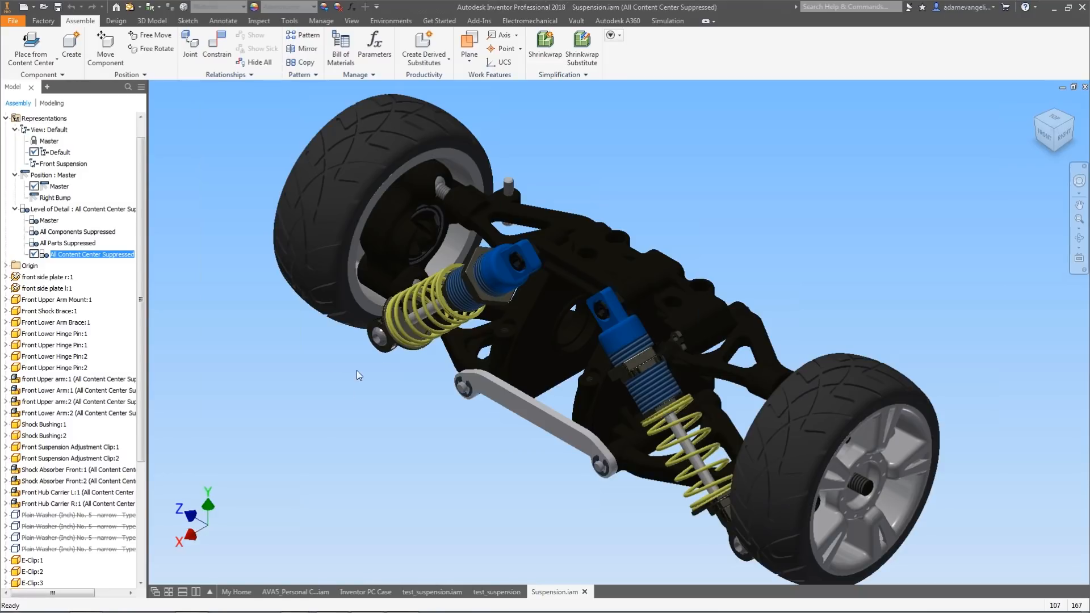
right_click(90, 210)
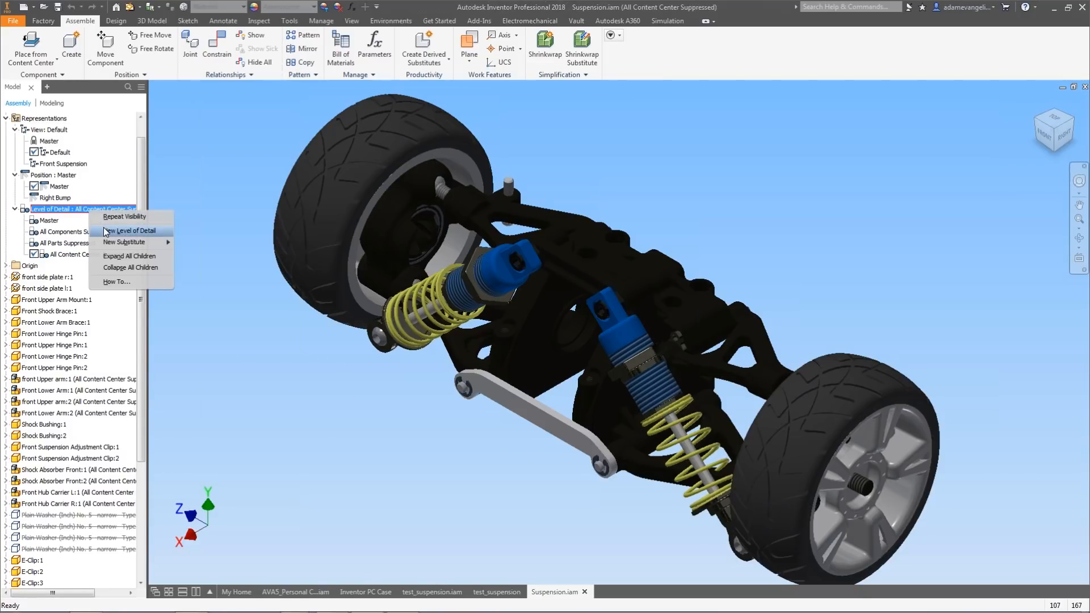
left_click(105, 231)
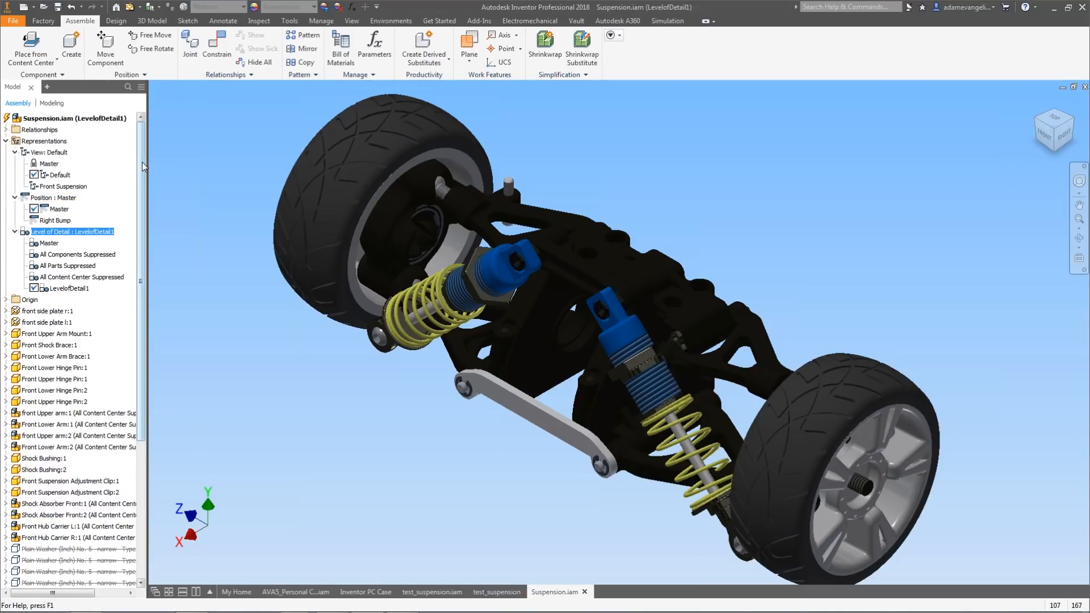
scroll(142, 168, "down", 1)
left_click(86, 279)
left_click(86, 279)
type("N")
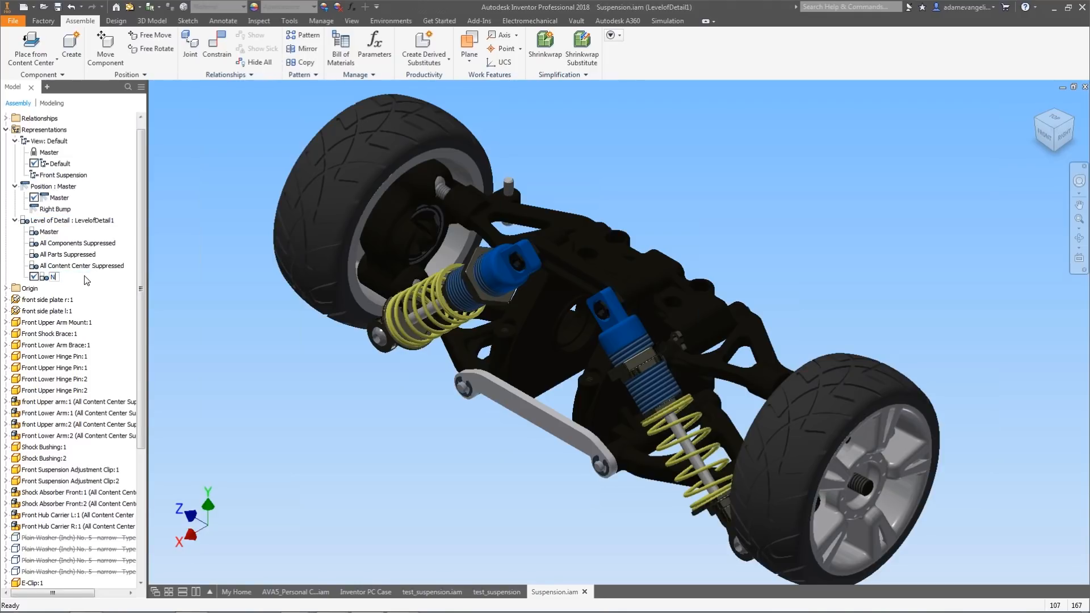
type("o Wheels and not")
key("BackSpace")
key("BackSpace")
key("BackSpace")
key("BackSpace")
key("BackSpace")
key("BackSpace")
key("BackSpace")
key("BackSpace")
key("Return")
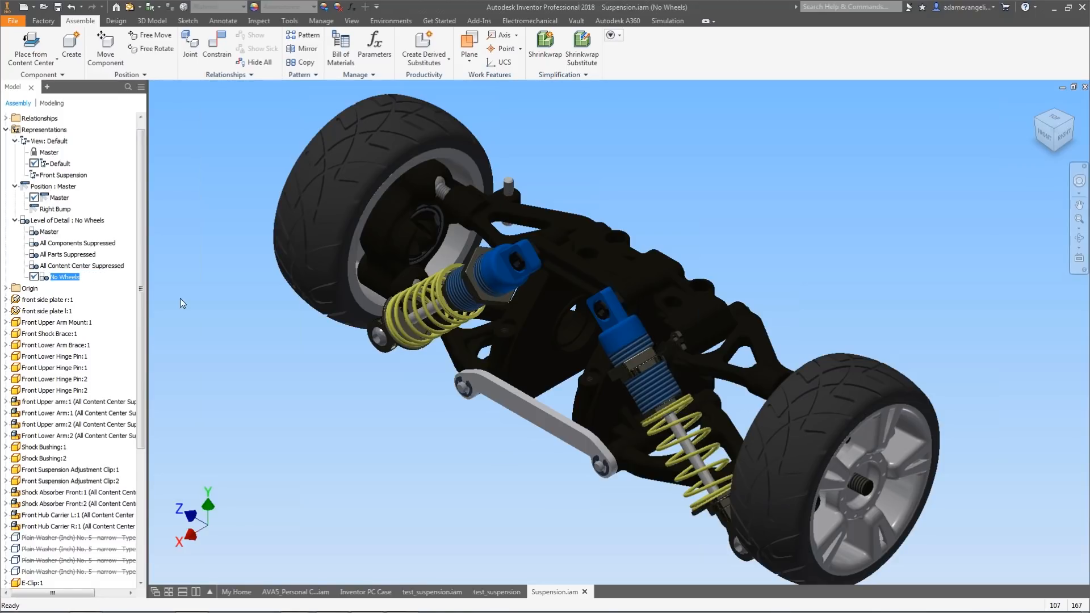
Suppress both front hub carrier wheel assemblies in the No Wheels level of detail.
left_click(306, 220)
left_click(835, 400, "shift")
right_click(836, 399, "shift")
left_click(845, 394)
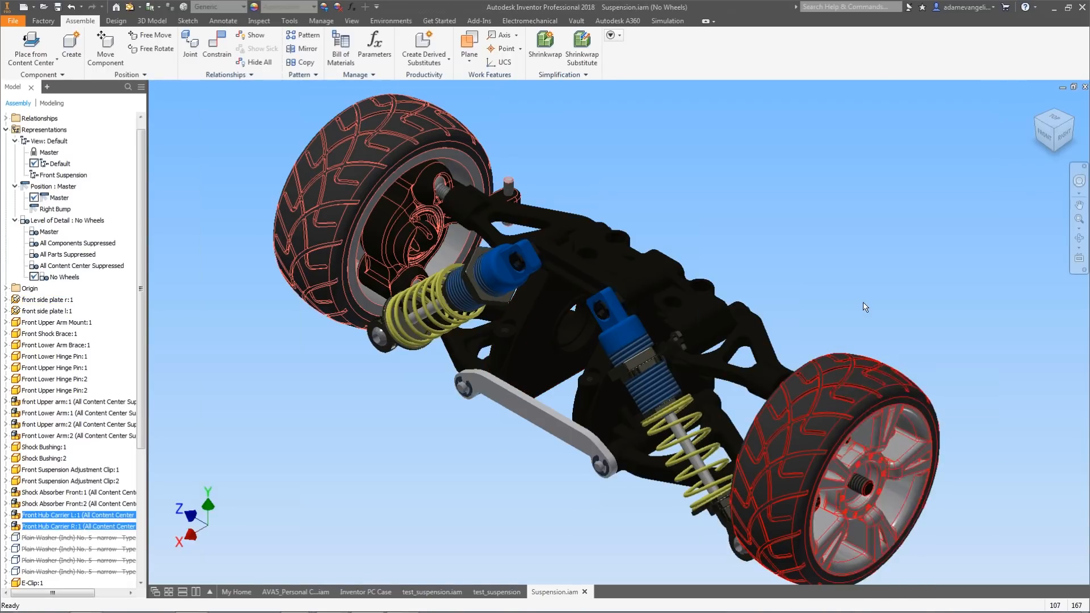
right_click(818, 410)
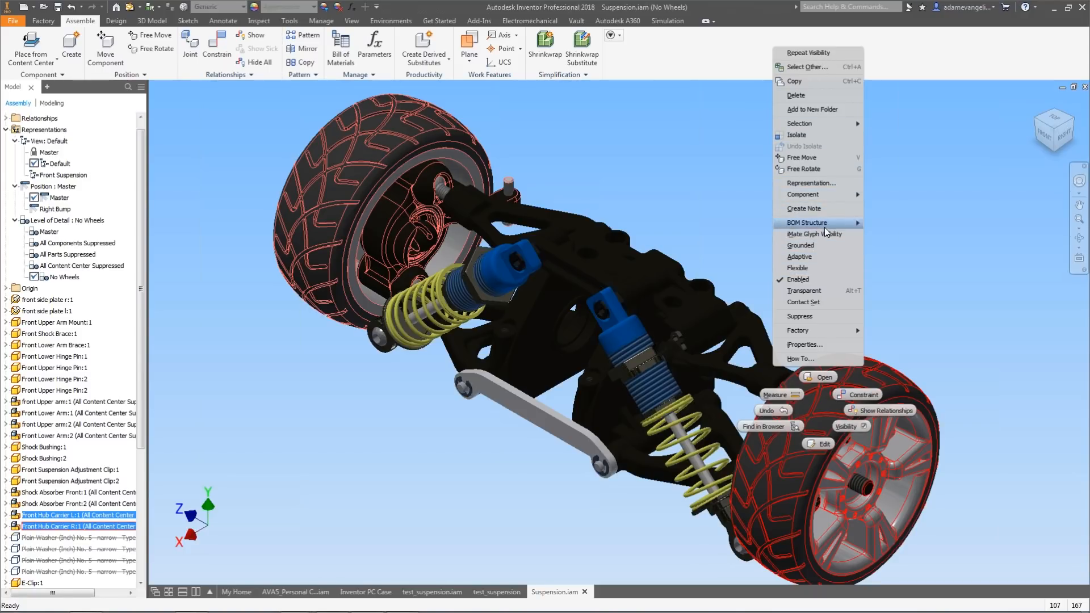
left_click(800, 316)
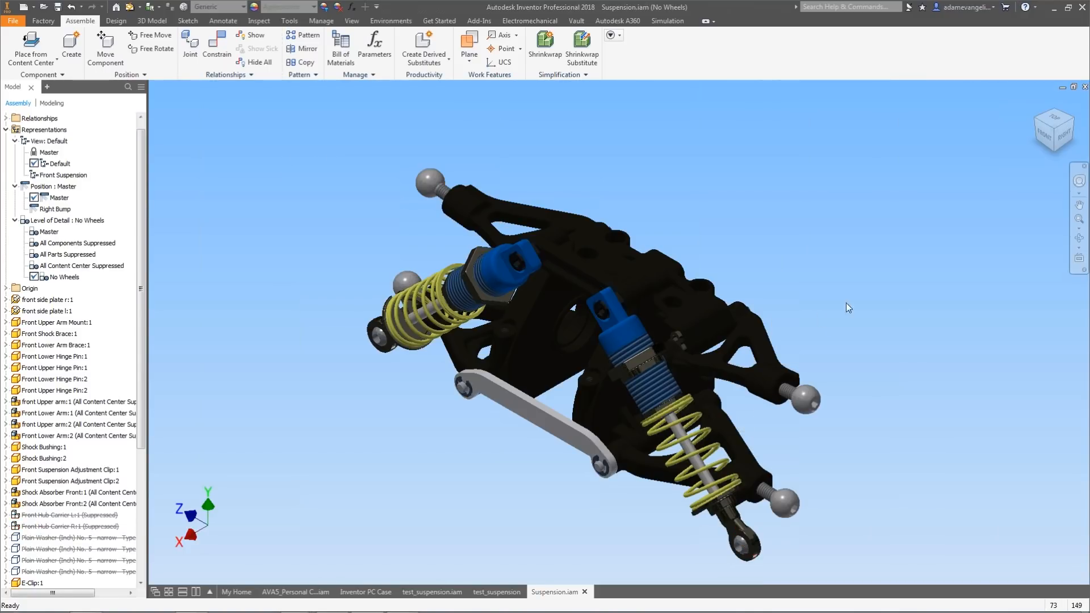
Create a new design view representation named A-ARM Perspective and lock it.
middle_click_drag(771, 378, 656, 267, "shift")
scroll(694, 312, "up", 3)
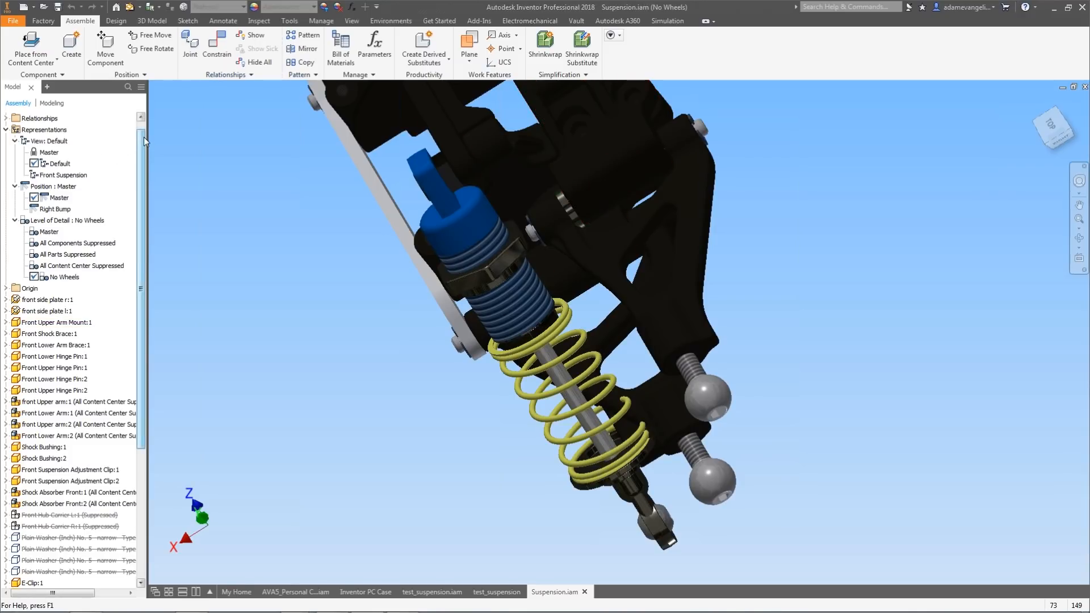
scroll(145, 141, "up", 1)
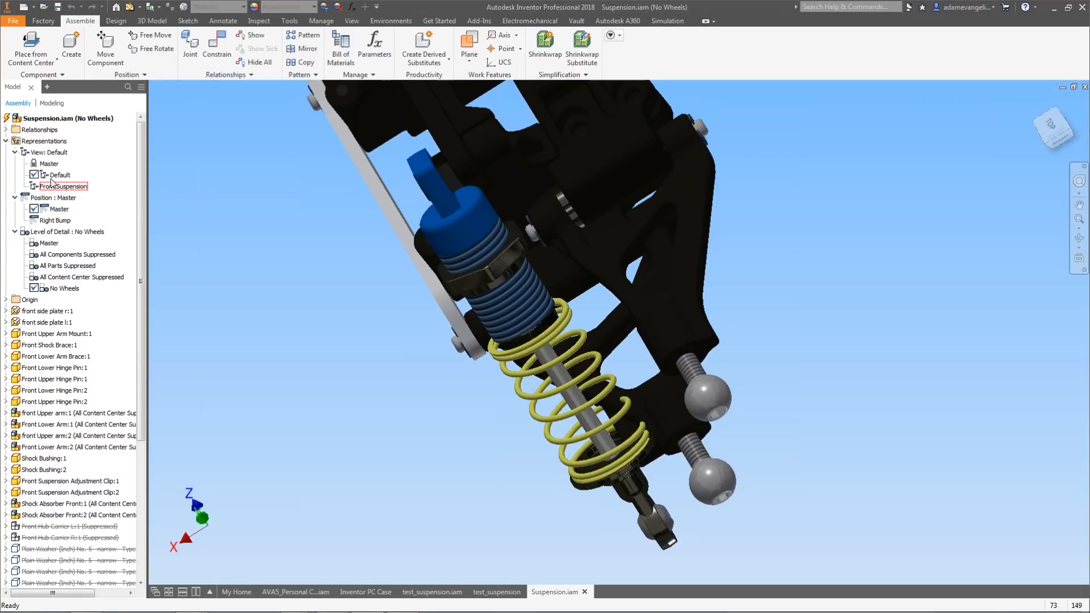
right_click(42, 152)
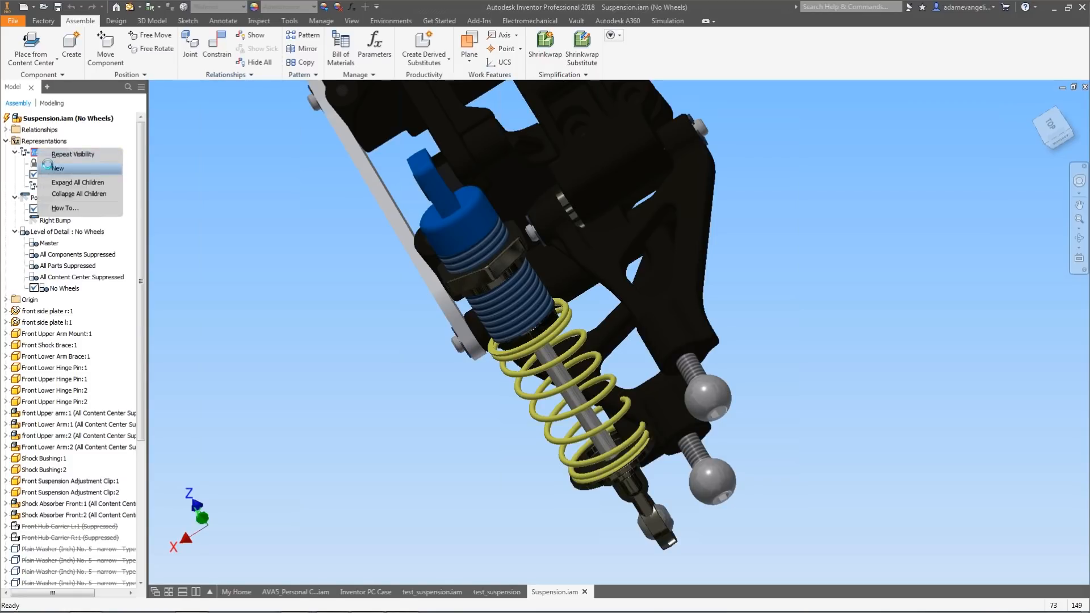
left_click(48, 168)
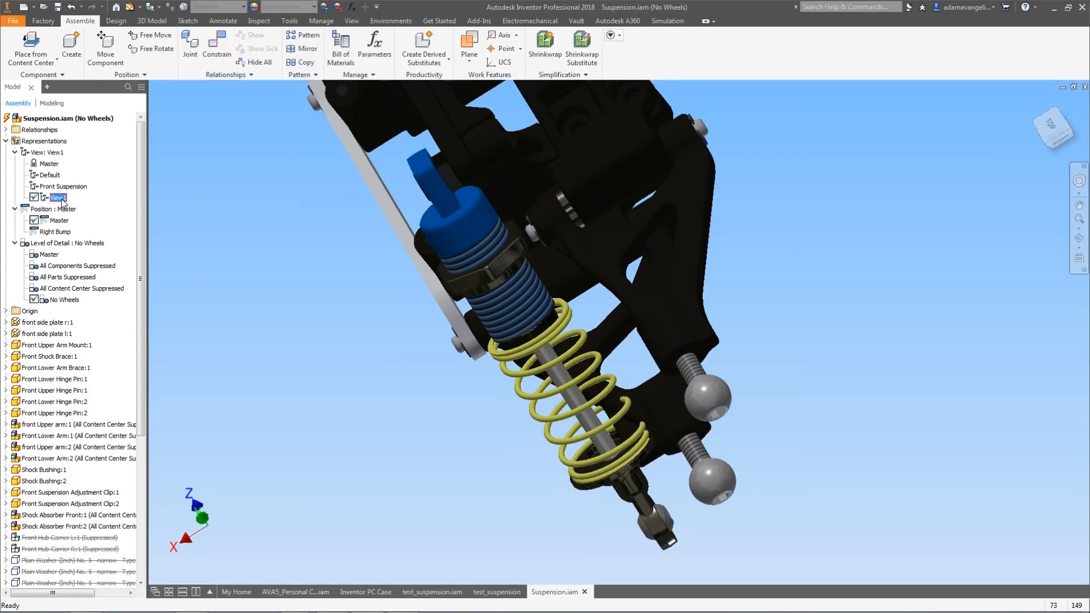
type("A-ARM Perspectivce")
key("BackSpace")
key("BackSpace")
type("e")
key("Return")
right_click(78, 200)
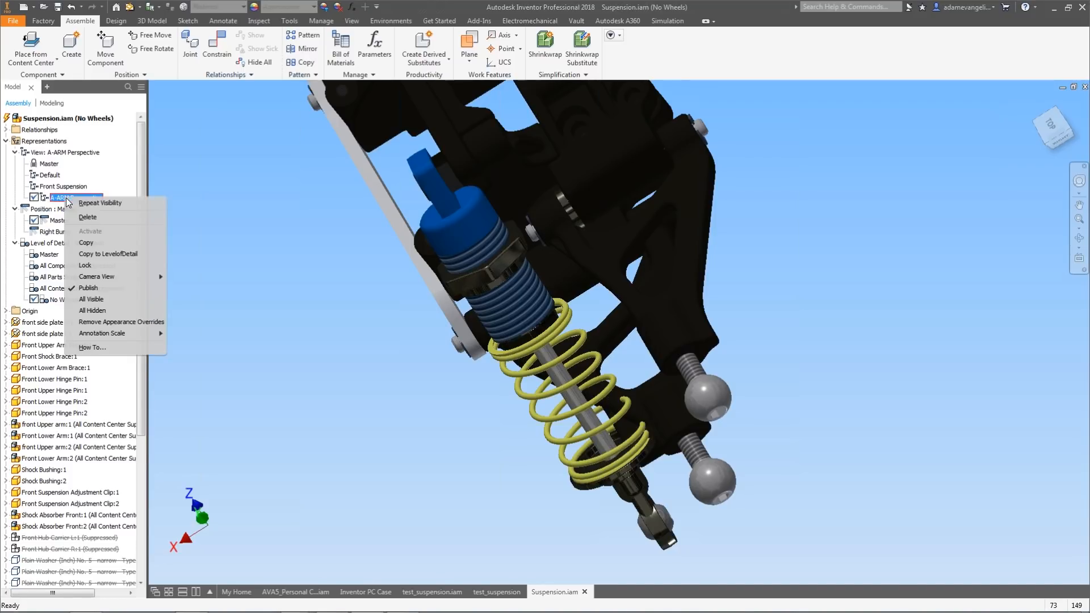
left_click(85, 265)
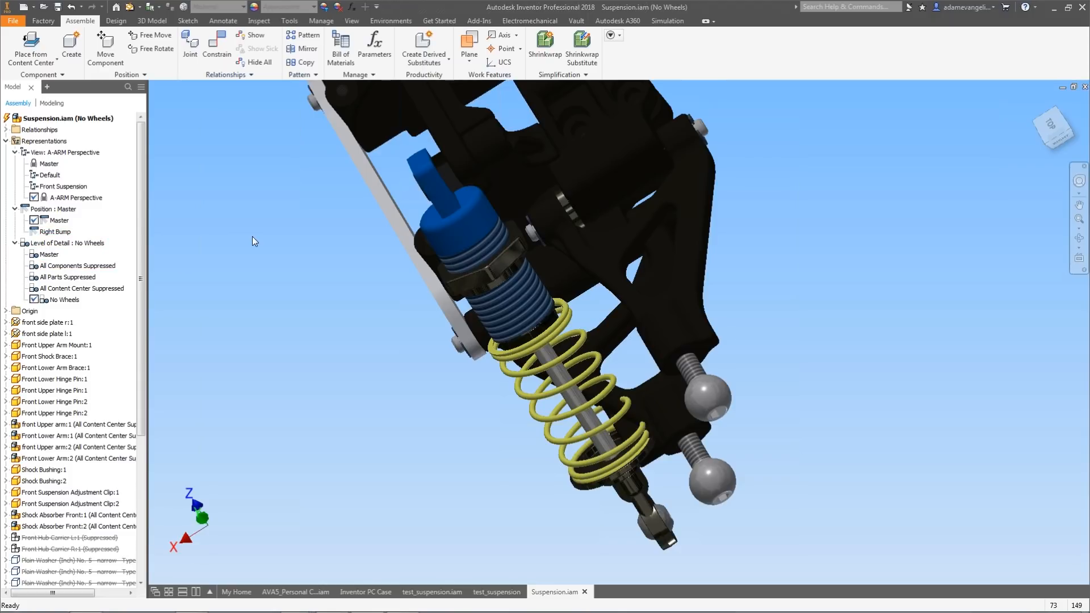
Activate the Right Bump positional representation.
scroll(256, 234, "up", 3)
middle_click_drag(258, 239, 335, 339)
middle_click_drag(346, 349, 274, 241, "shift")
double_click(51, 231)
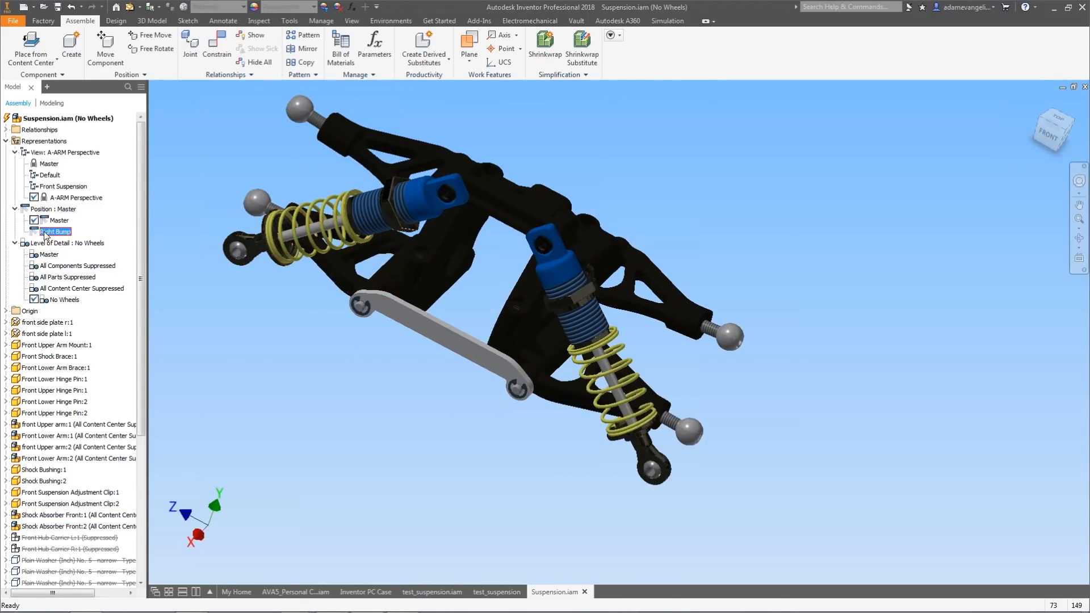
Reapply the A-ARM Perspective design view and inspect the suspension in the Right Bump position.
middle_click_drag(505, 298, 374, 297, "shift")
double_click(73, 197)
scroll(528, 282, "down", 3)
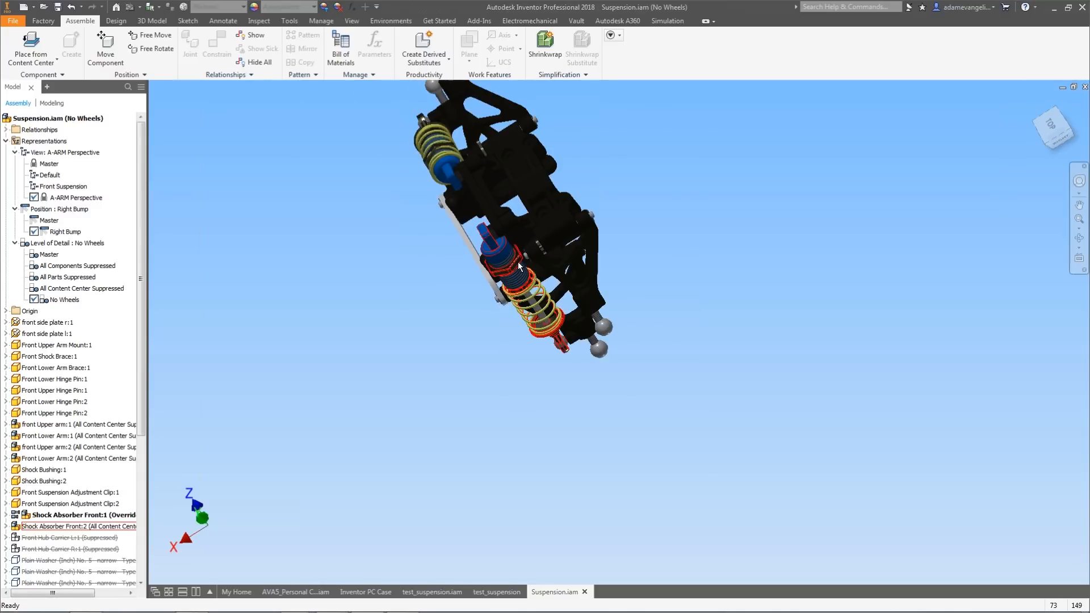
mouse_move(529, 281)
middle_mouse_down("shift")
mouse_move(540, 247)
mouse_move(558, 249)
mouse_move(537, 292)
mouse_move(523, 299)
mouse_move(526, 288)
middle_mouse_up("shift")
scroll(537, 292, "down", 3)
scroll(537, 293, "up", 5)
scroll(536, 293, "down", 1)
scroll(526, 288, "down", 3)
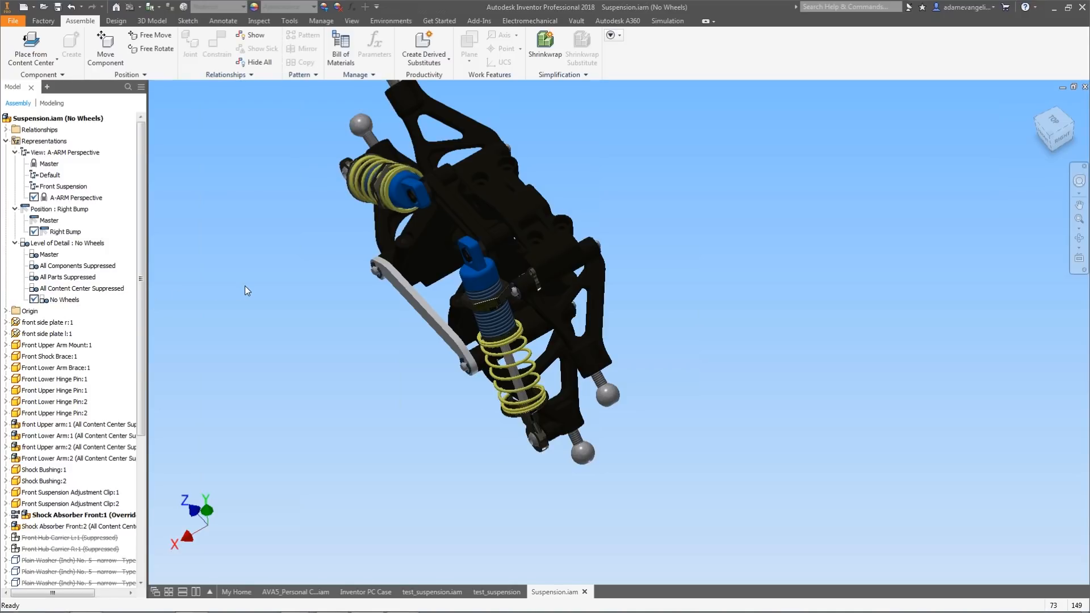
Save the master assembly as AVA3_Suspension.
left_click(19, 26)
left_click(46, 137)
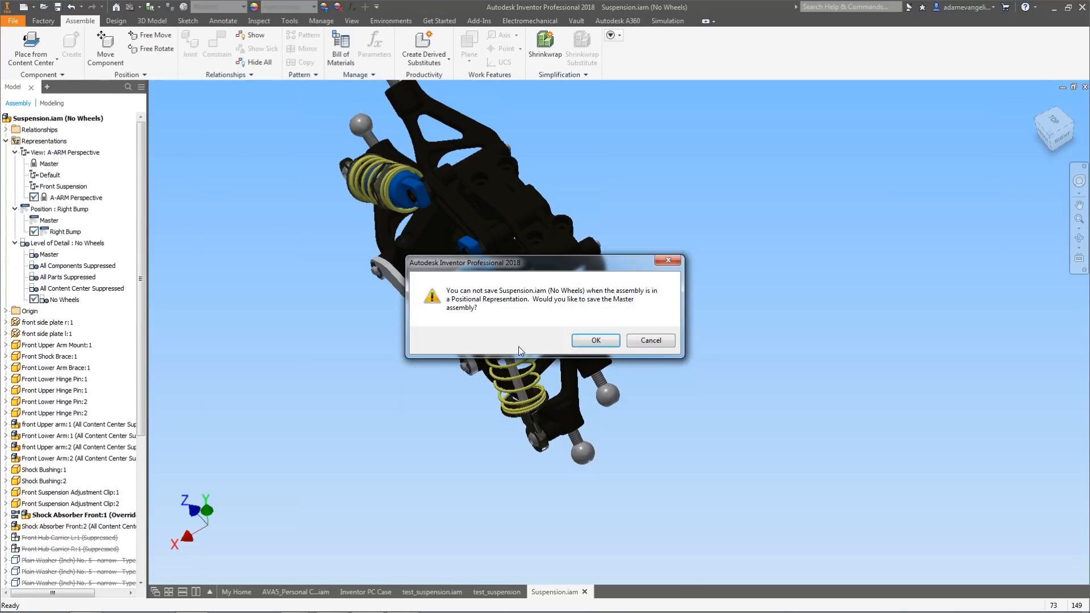
left_click(595, 340)
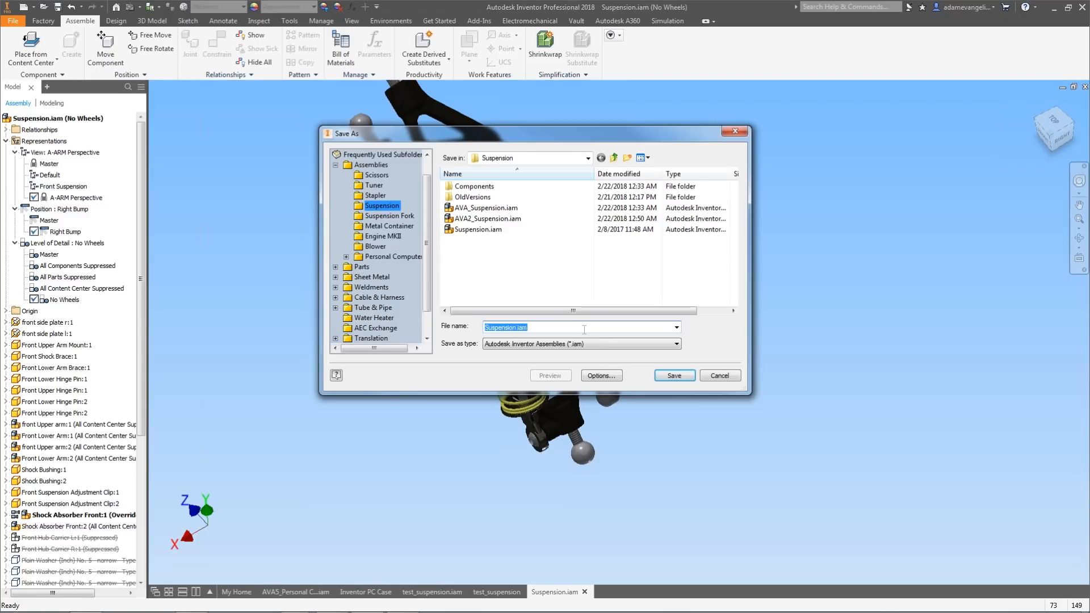
key("BackSpace")
type("AVA3_Suspension")
key("Return")
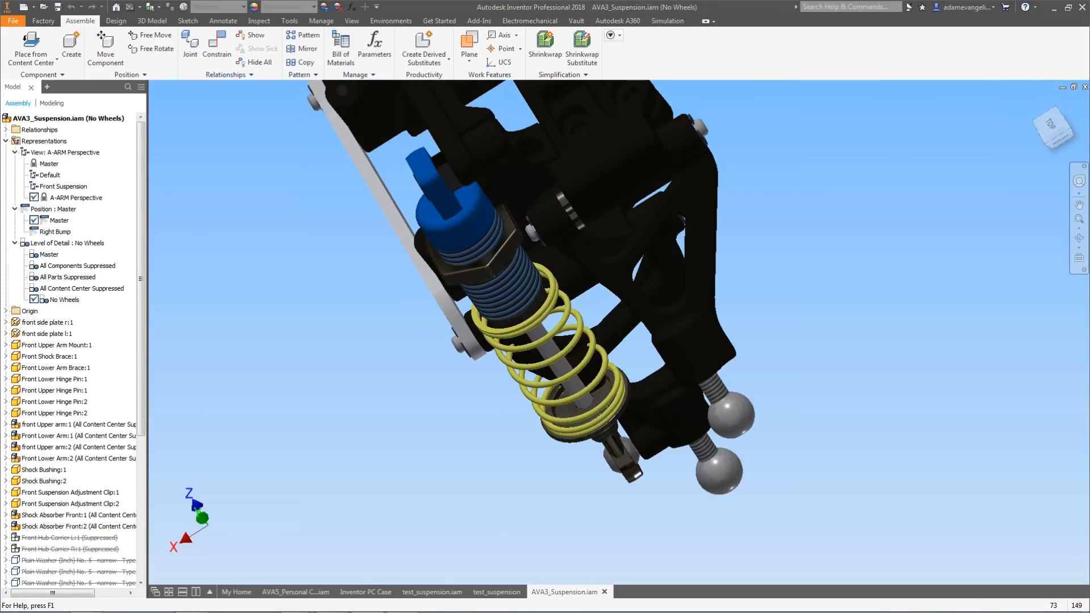
Close the assembly and select AVA3_Suspension.iam in the Suspension folder for opening.
left_click(1085, 87)
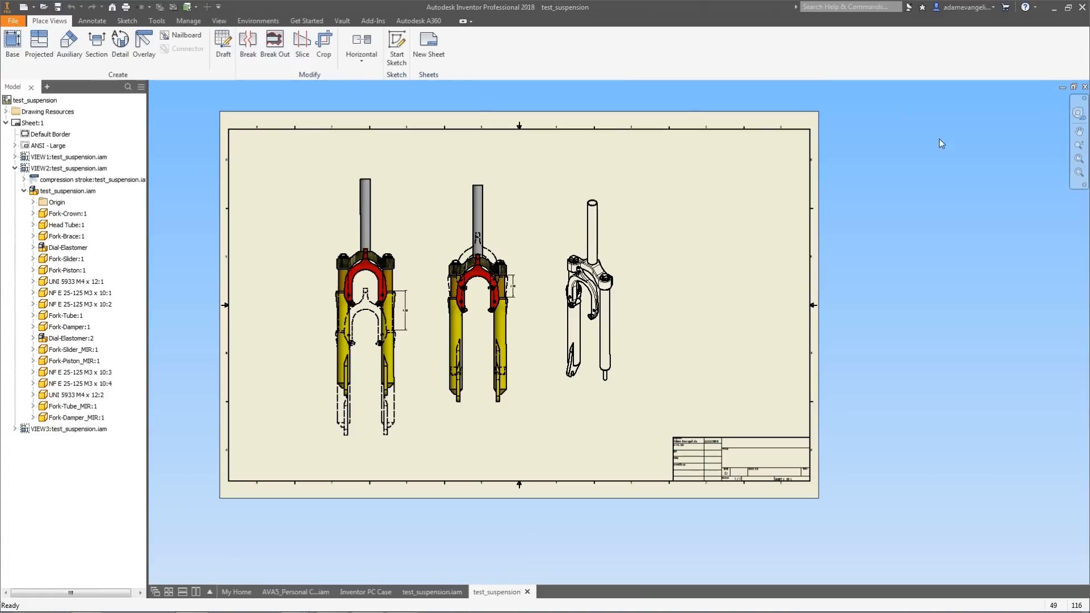
left_click(43, 7)
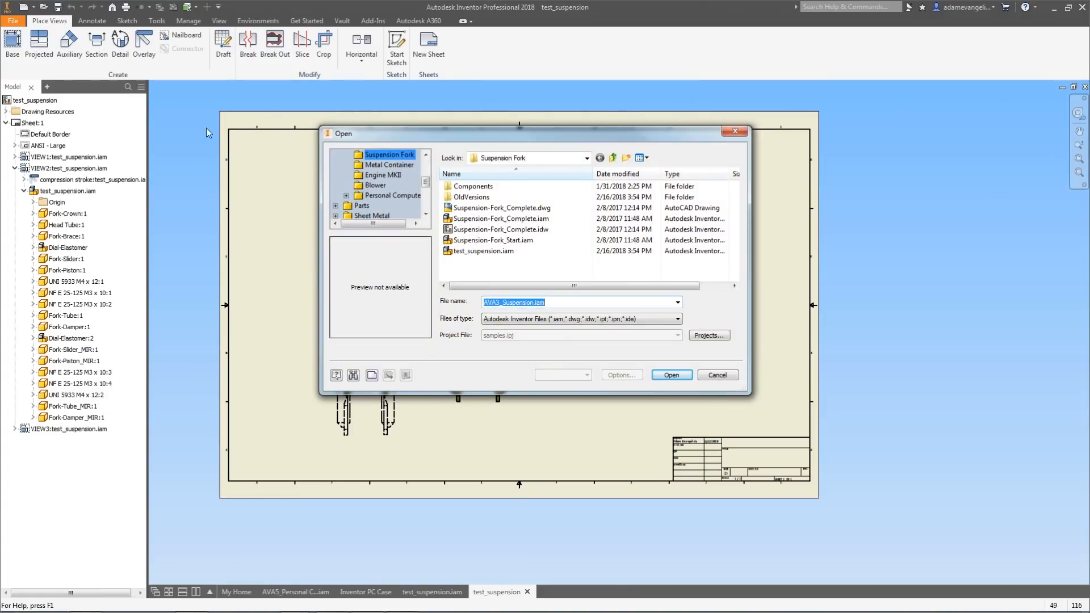
left_click(613, 158)
double_click(471, 251)
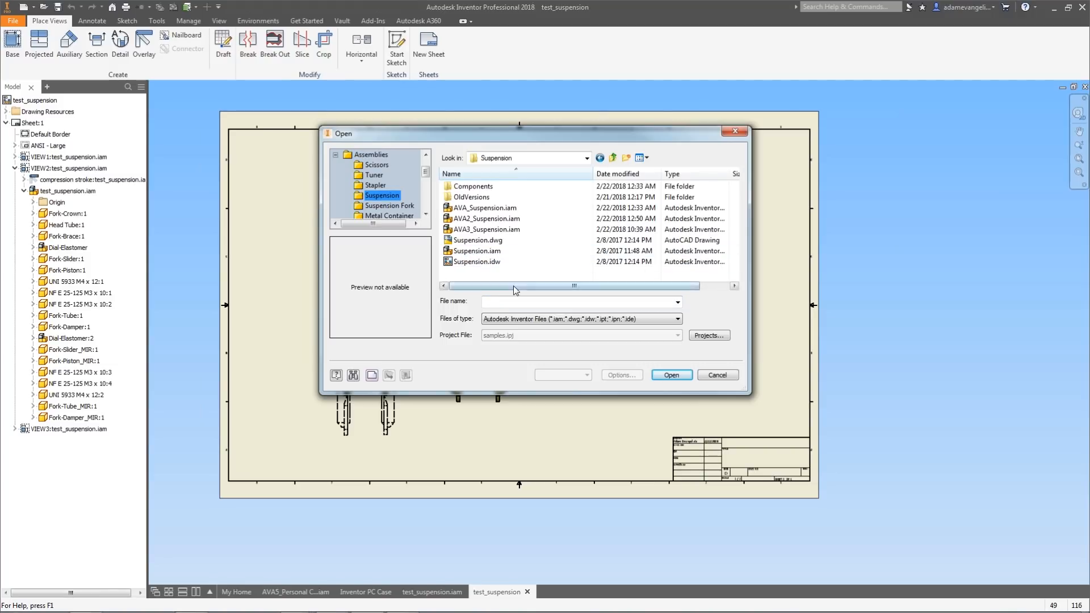
left_click(500, 229)
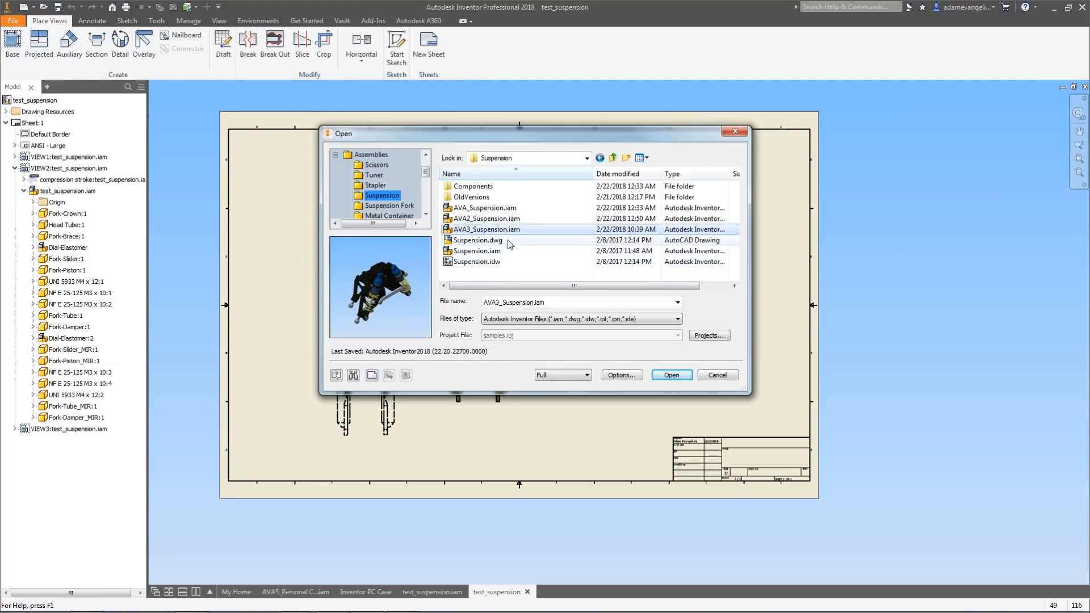
Open it with the A-ARM Perspective design view, Right Bump position and All Content Center Suppressed level of detail.
left_click(627, 376)
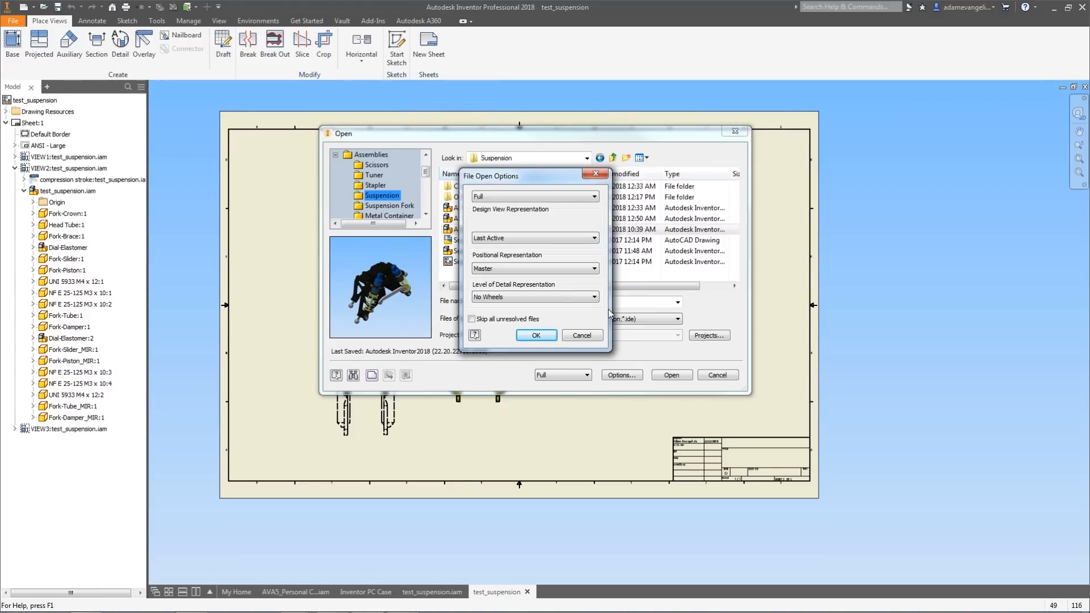
left_click(504, 268)
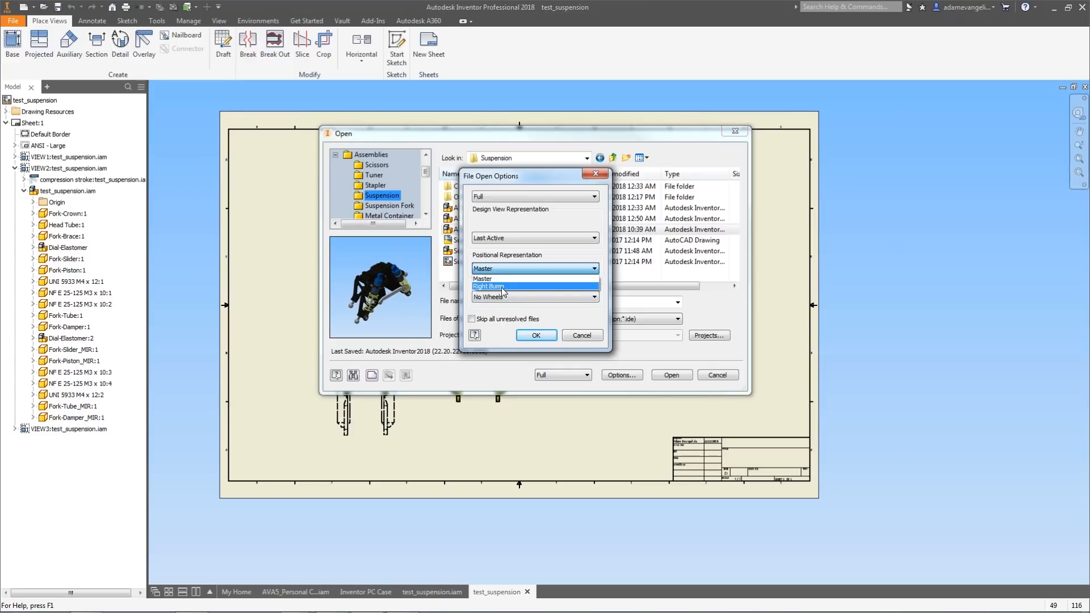
left_click(502, 287)
left_click(502, 297)
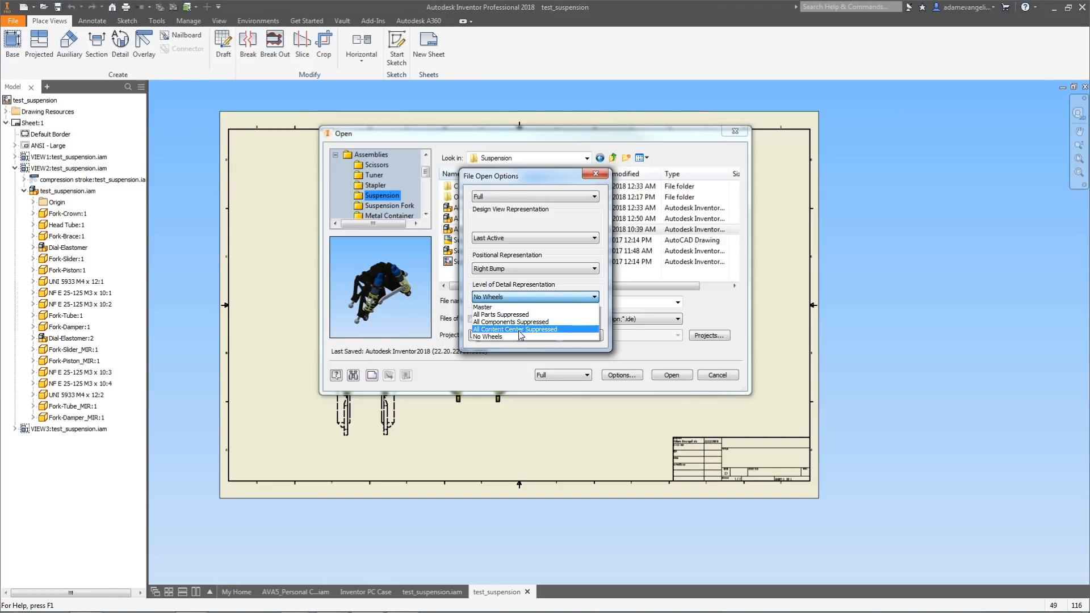
left_click(519, 329)
left_click(512, 237)
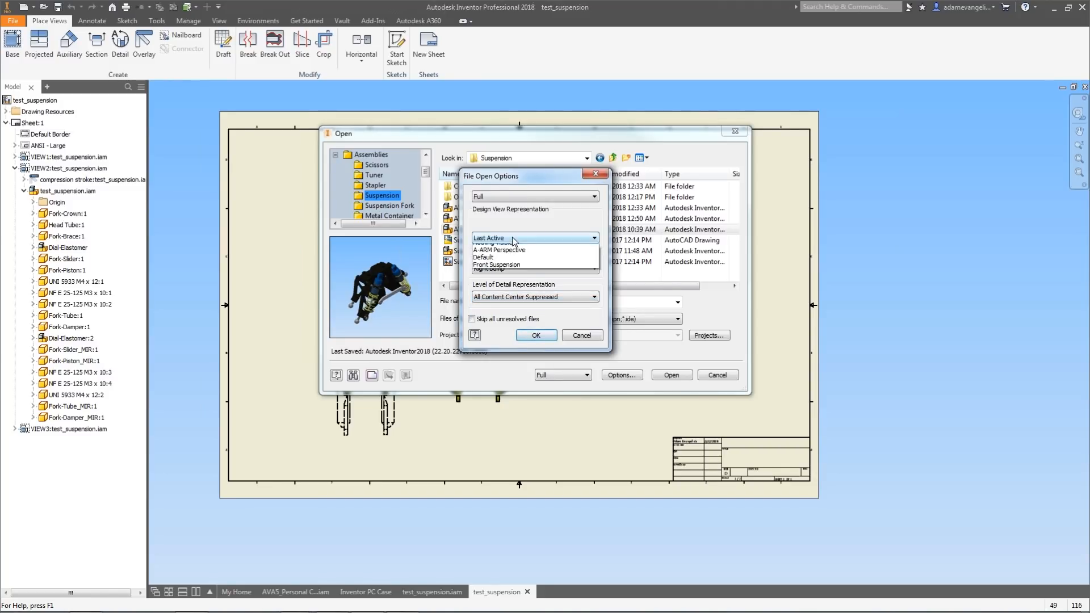
left_click(512, 237)
left_click(512, 237)
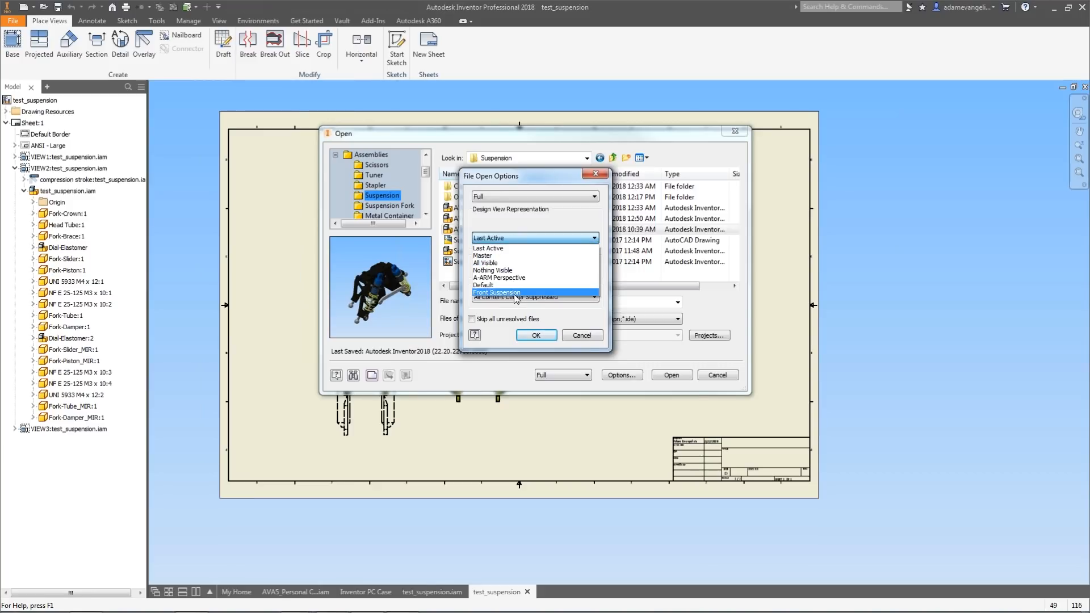
left_click(519, 278)
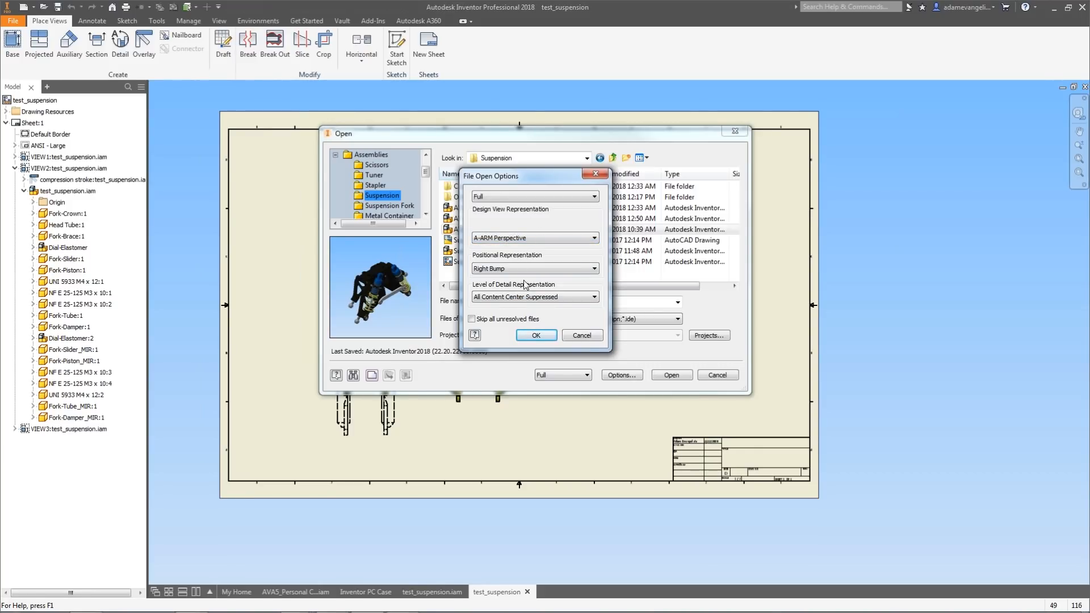
left_click(528, 338)
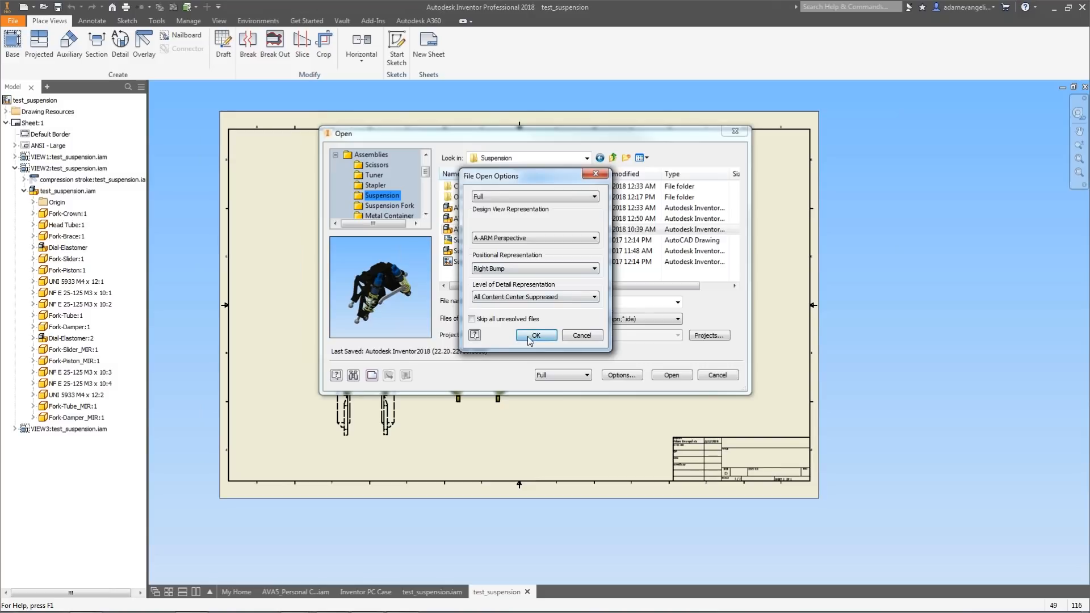
left_click(670, 374)
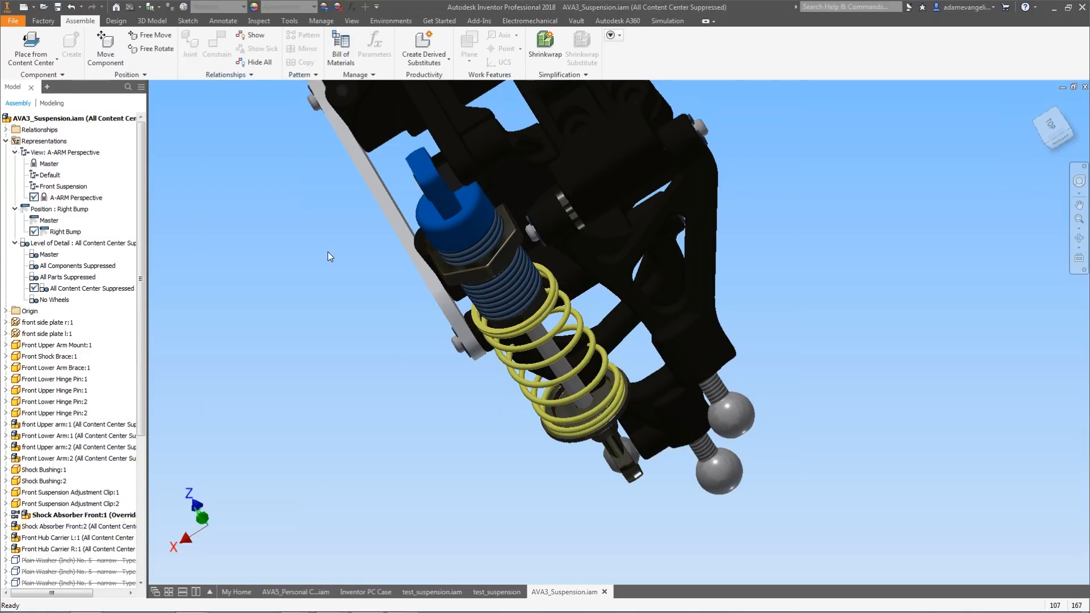
middle_click_drag(329, 234, 358, 196, "shift")
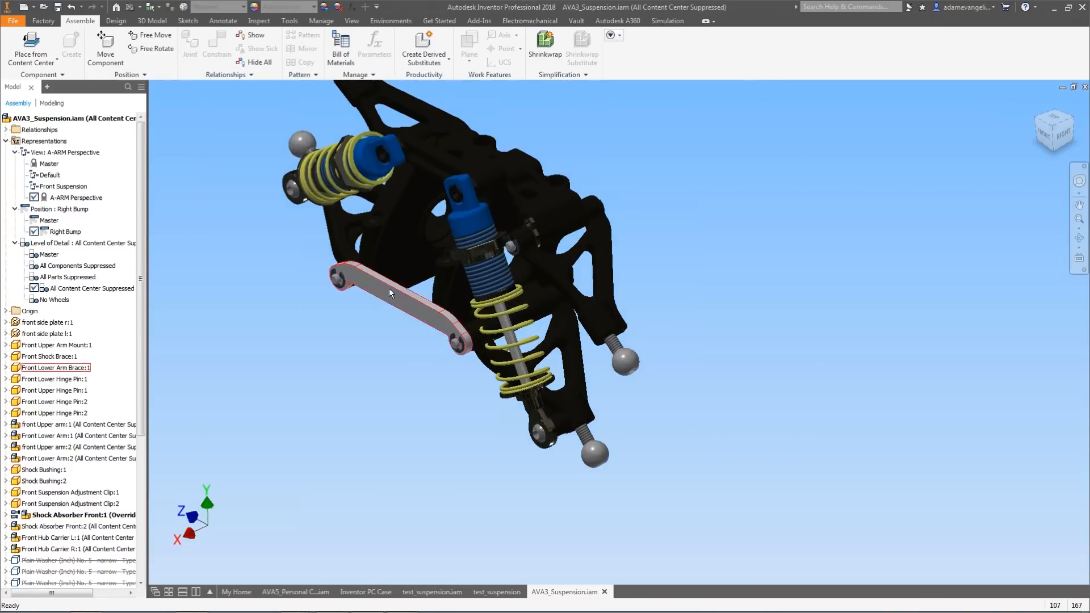
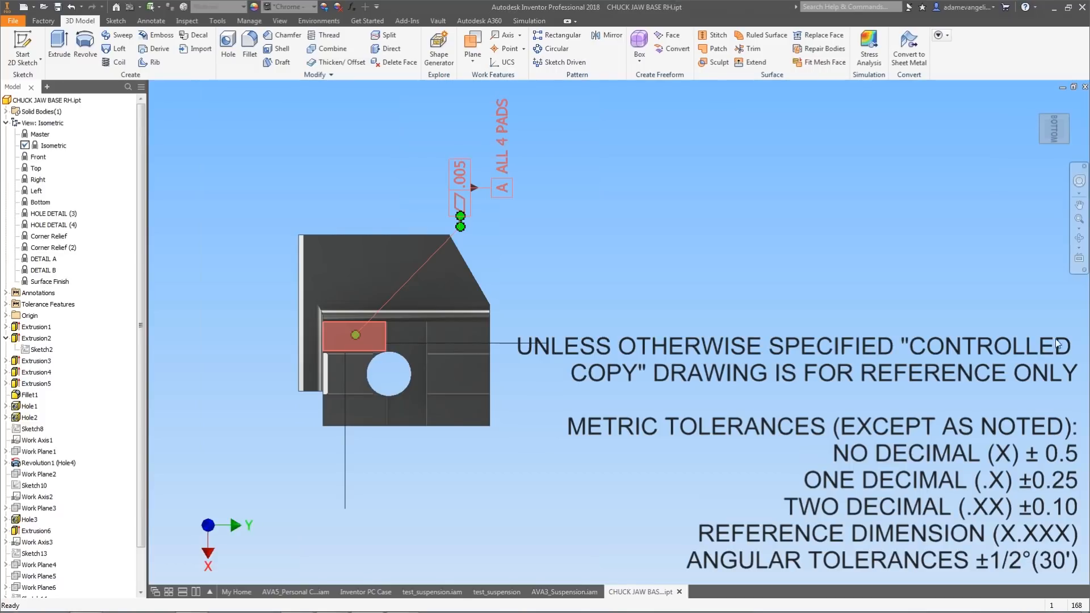
Orbit the CHUCK JAW BASE RH part and activate its HOLE DETAIL (3) design view.
left_click(1081, 115)
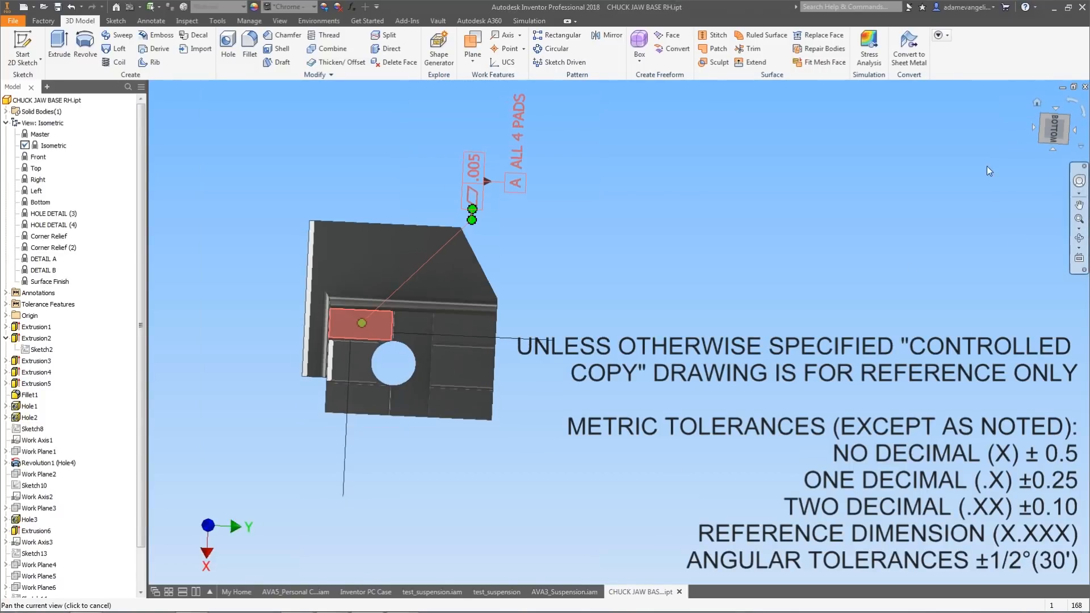
mouse_move(400, 154)
middle_mouse_down("shift")
mouse_move(377, 202)
mouse_move(394, 196)
mouse_move(400, 208)
mouse_move(374, 289)
middle_mouse_up("shift")
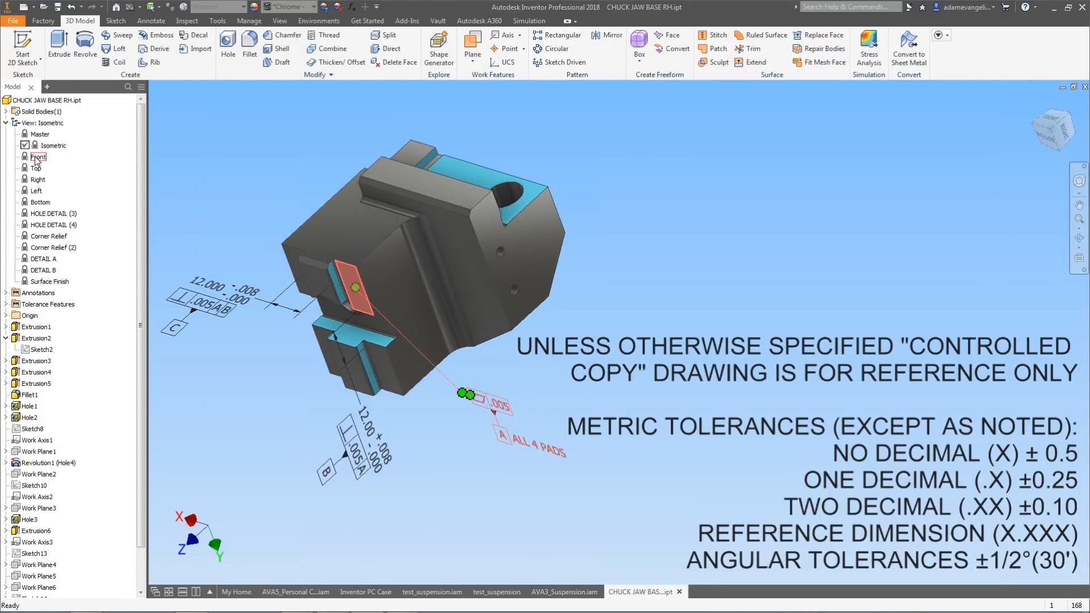
left_click(49, 225)
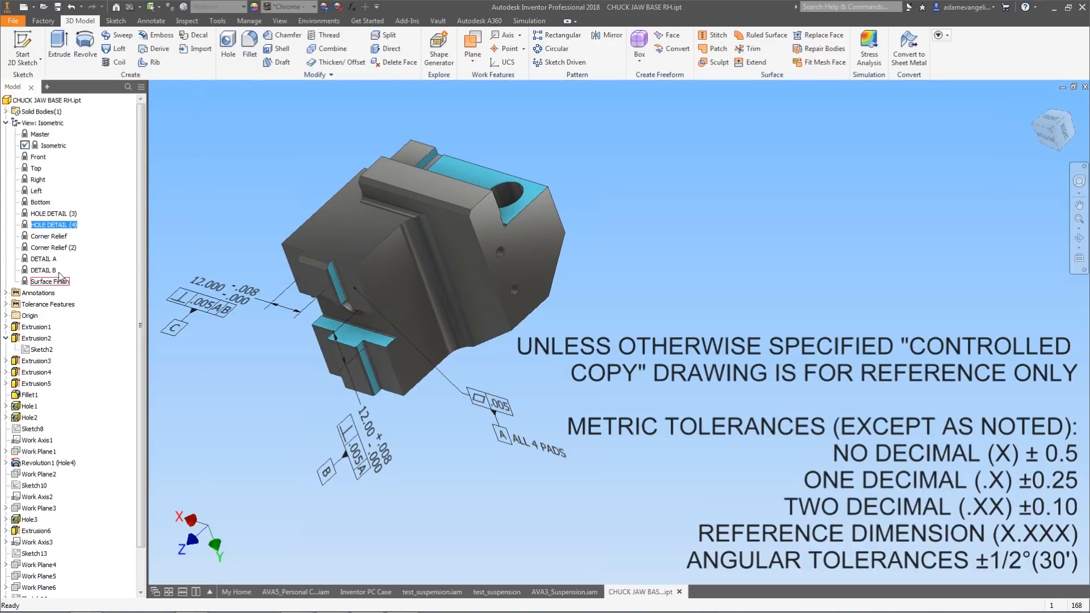
double_click(55, 214)
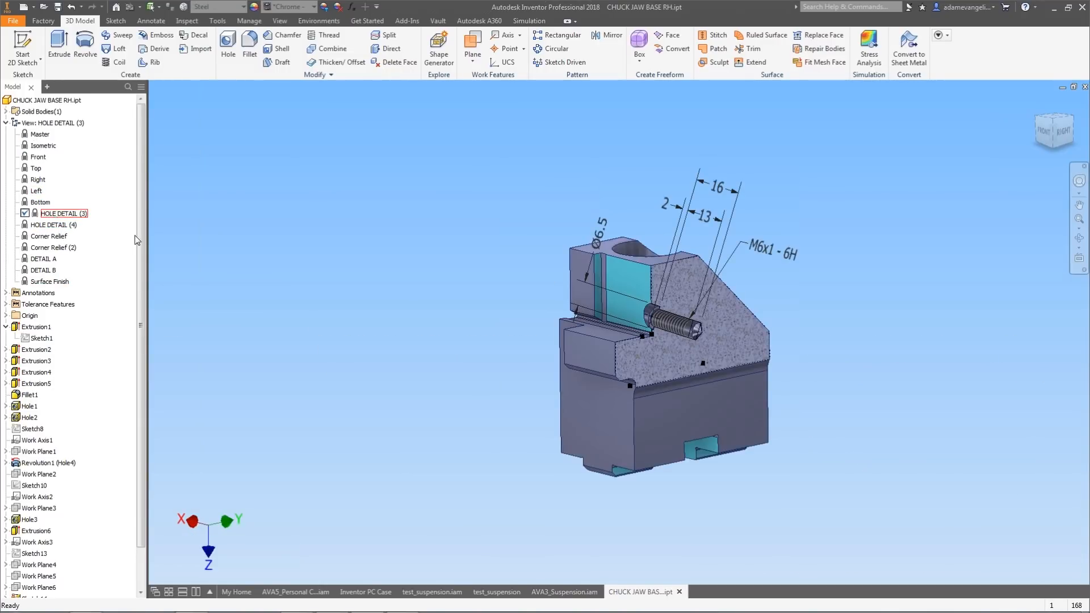
middle_click_drag(523, 287, 353, 251)
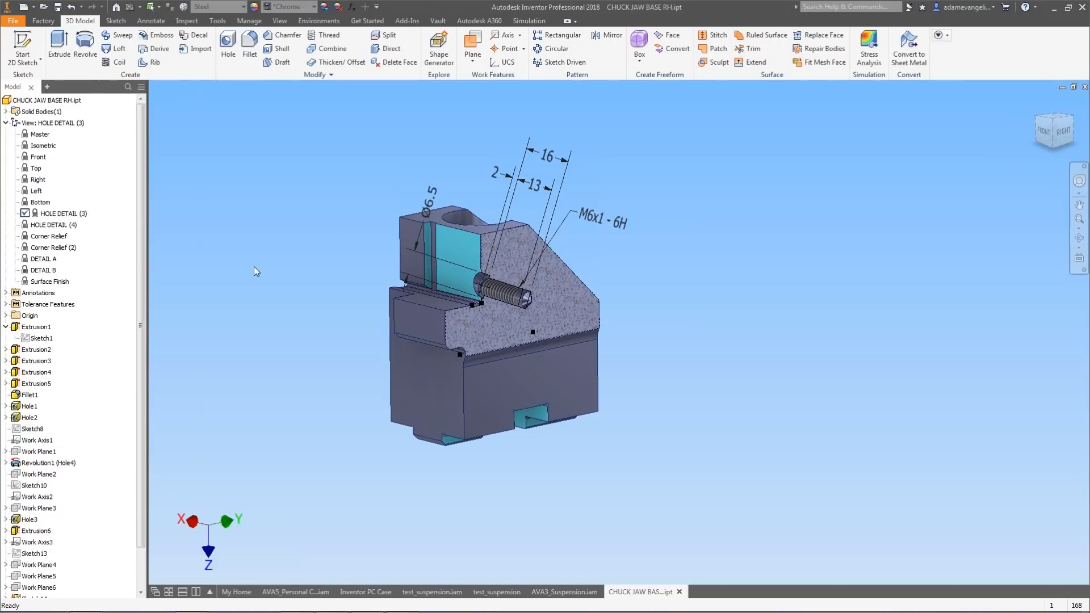
Activate the DETAIL A design view of the part and zoom out to see the whole detail.
double_click(54, 248)
double_click(53, 259)
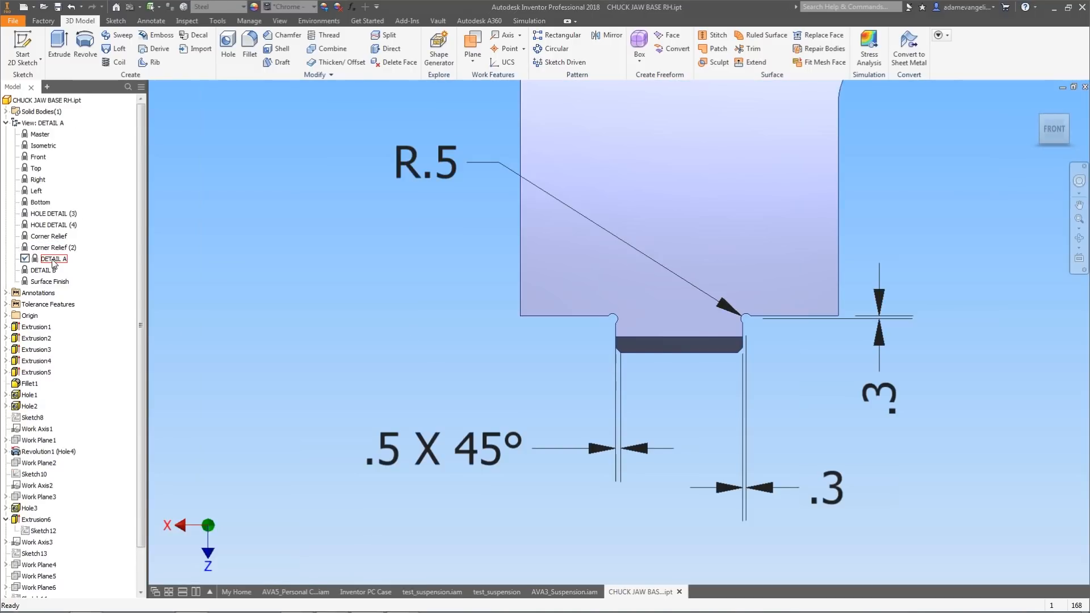
scroll(420, 333, "down", 5)
scroll(414, 346, "down", 1)
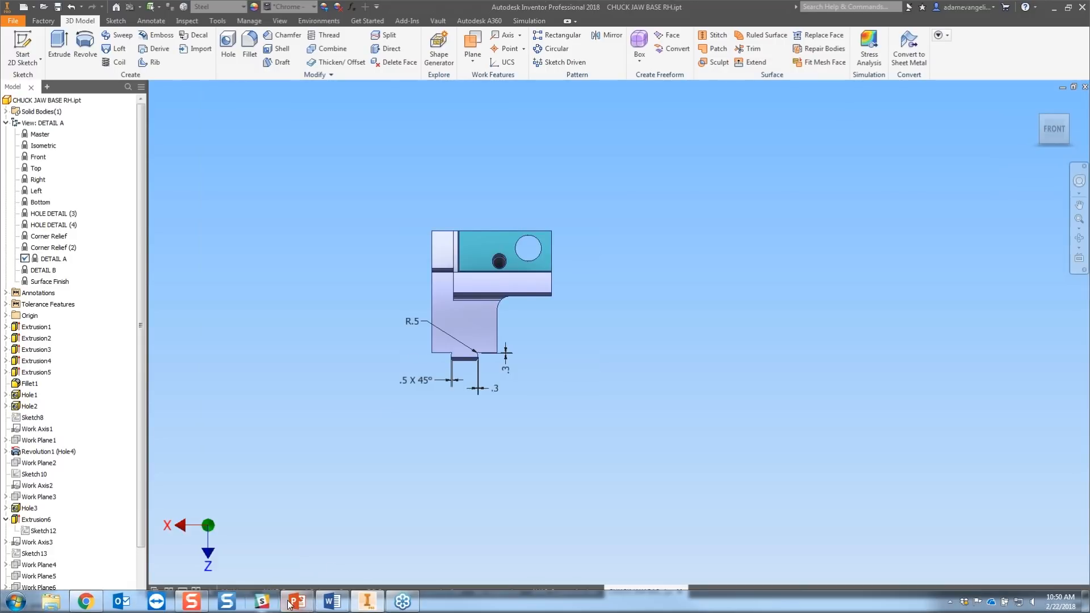
Switch to PowerPoint to show the Q & A slide as a slideshow, then return to Inventor.
left_click(367, 601)
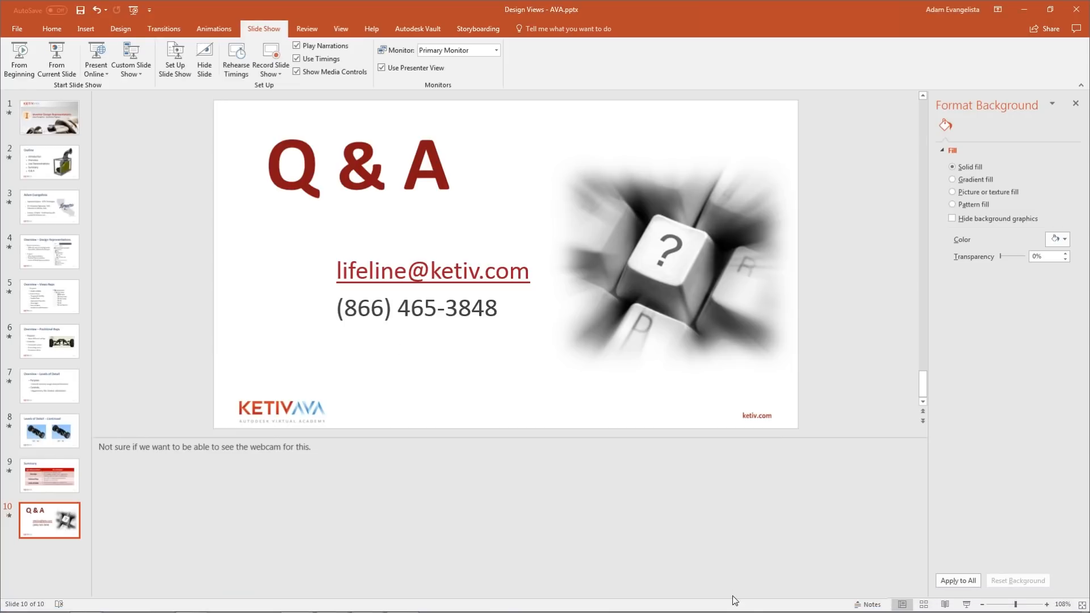
left_click(966, 605)
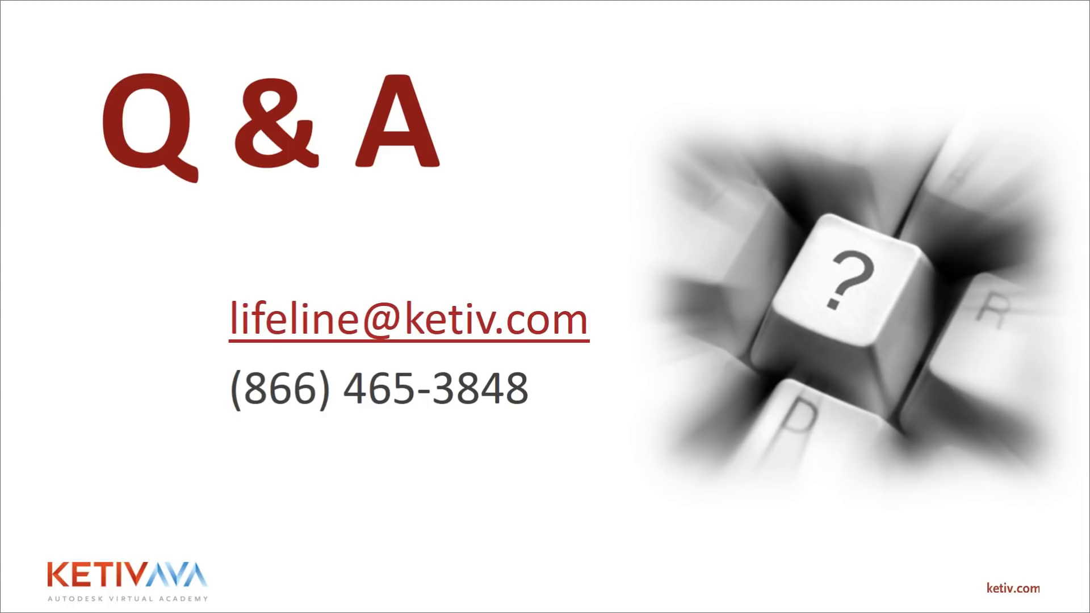
key("alt+Tab")
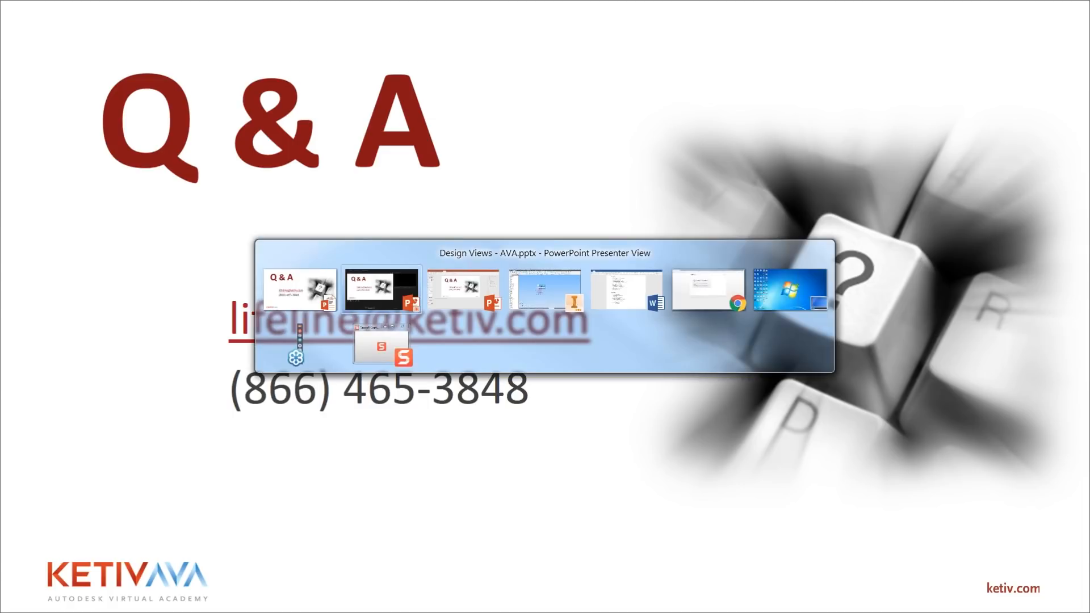
left_click(536, 295)
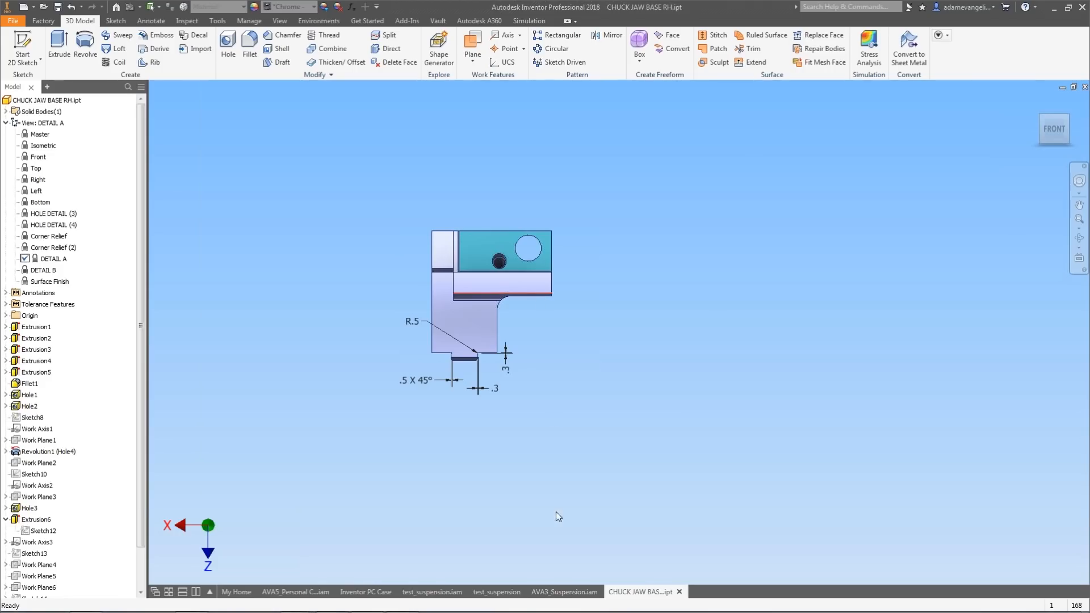
Switch to the AVA3_Suspension assembly and browse its level-of-detail representations.
left_click(562, 592)
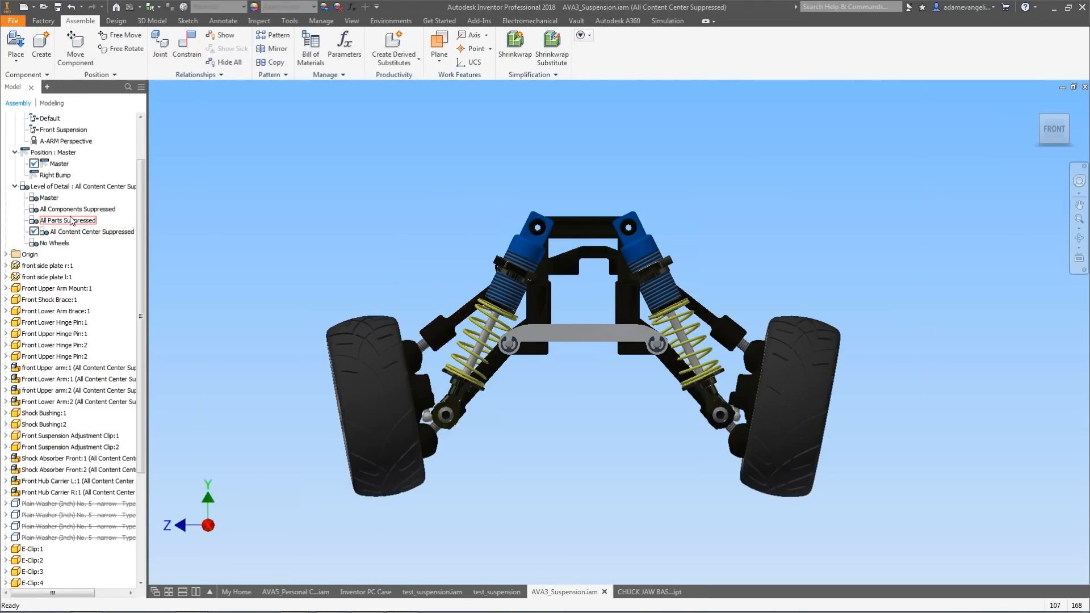
double_click(66, 233)
left_click_drag(140, 236, 132, 221)
left_click(82, 223)
double_click(50, 220)
left_click_drag(143, 193, 142, 179)
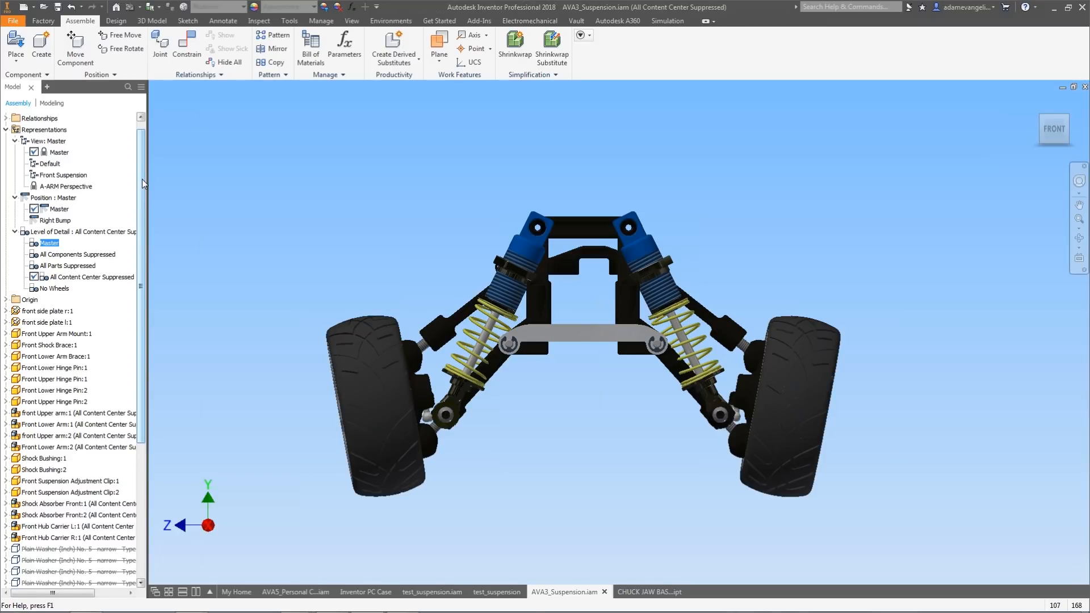
Switch to the AVA5_Personal Computer assembly and activate the Hardrive Pins and then the Pink design views.
left_click(284, 593)
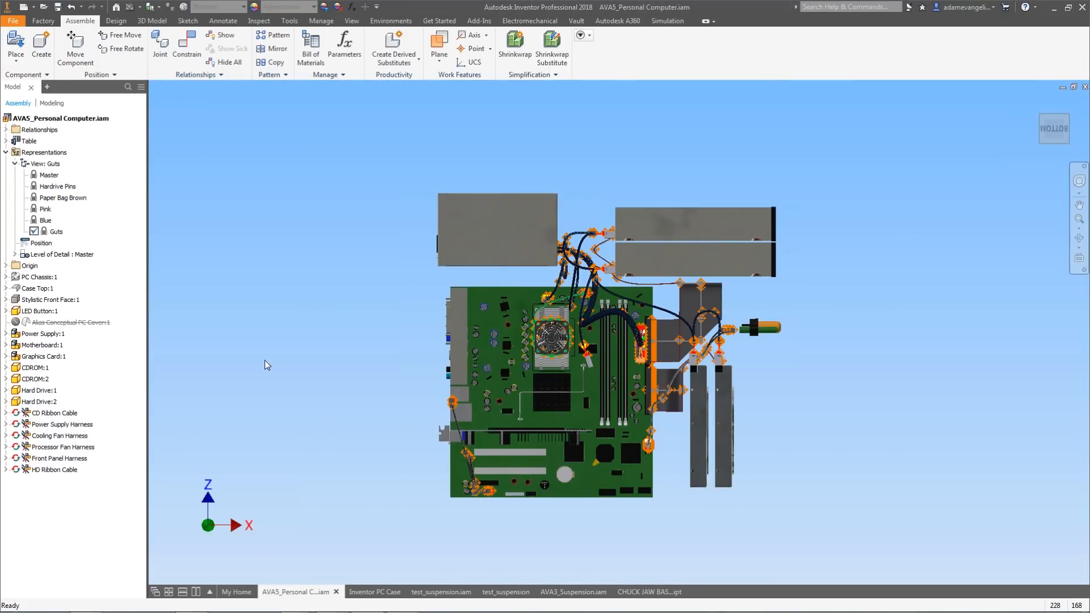
double_click(54, 186)
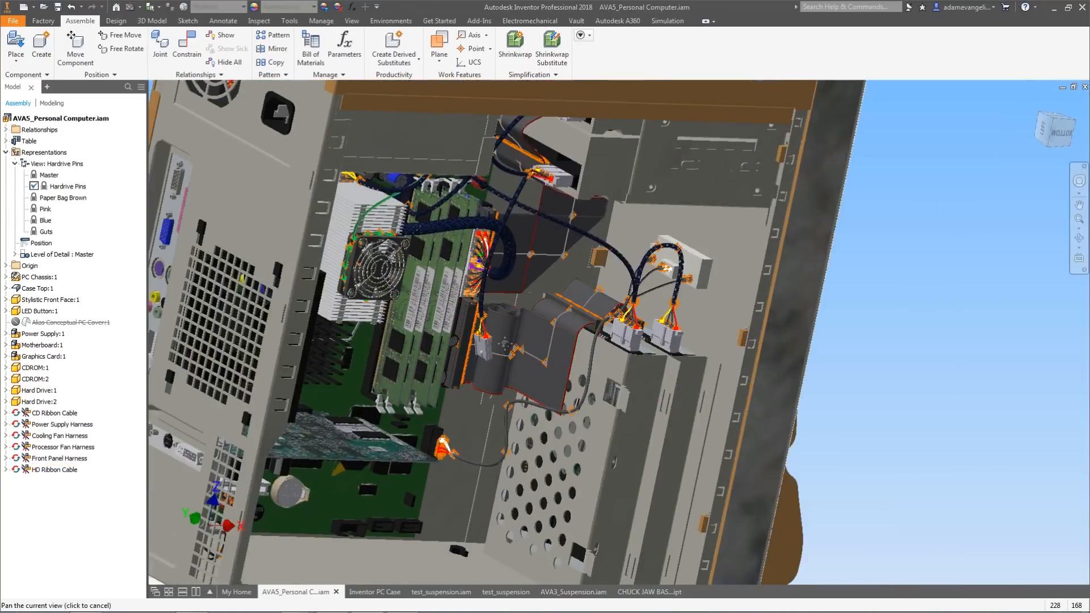
double_click(55, 209)
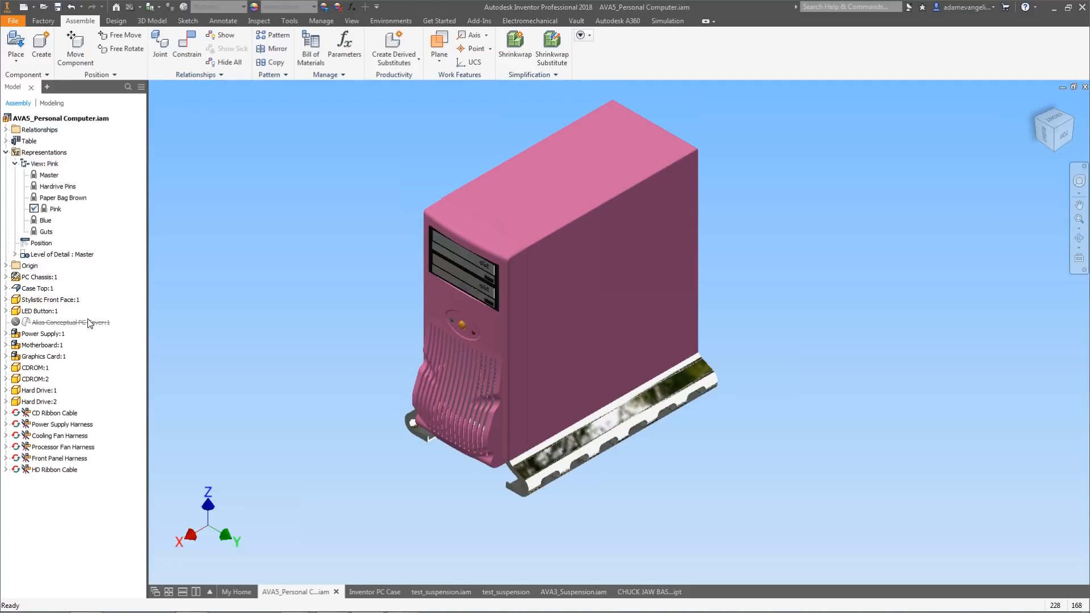
Open the PC Chassis subassembly from the browser, then return to the personal computer assembly.
left_click(51, 278)
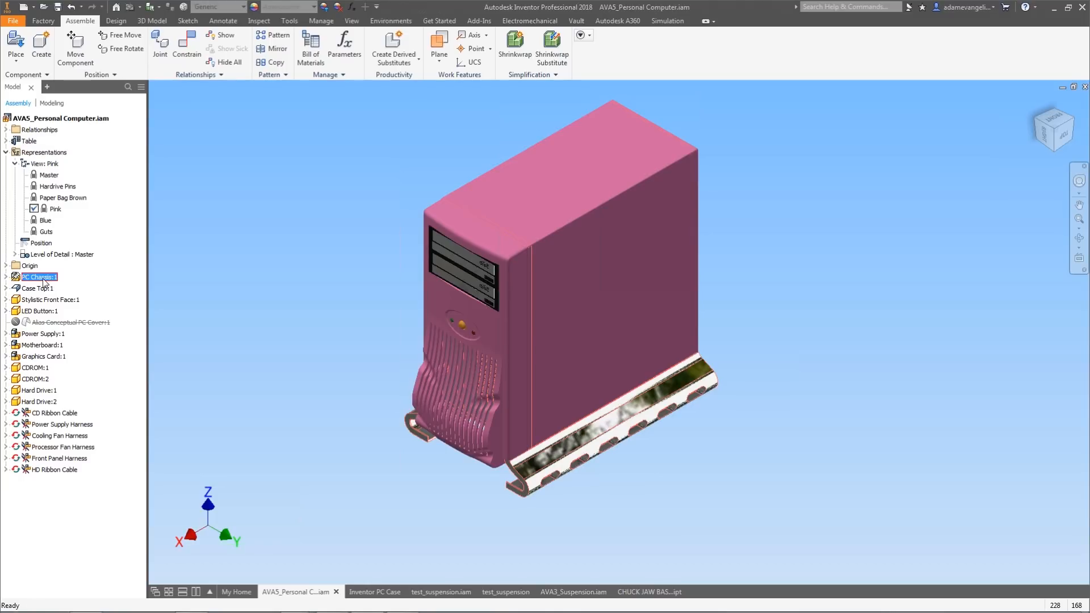
right_click(44, 279)
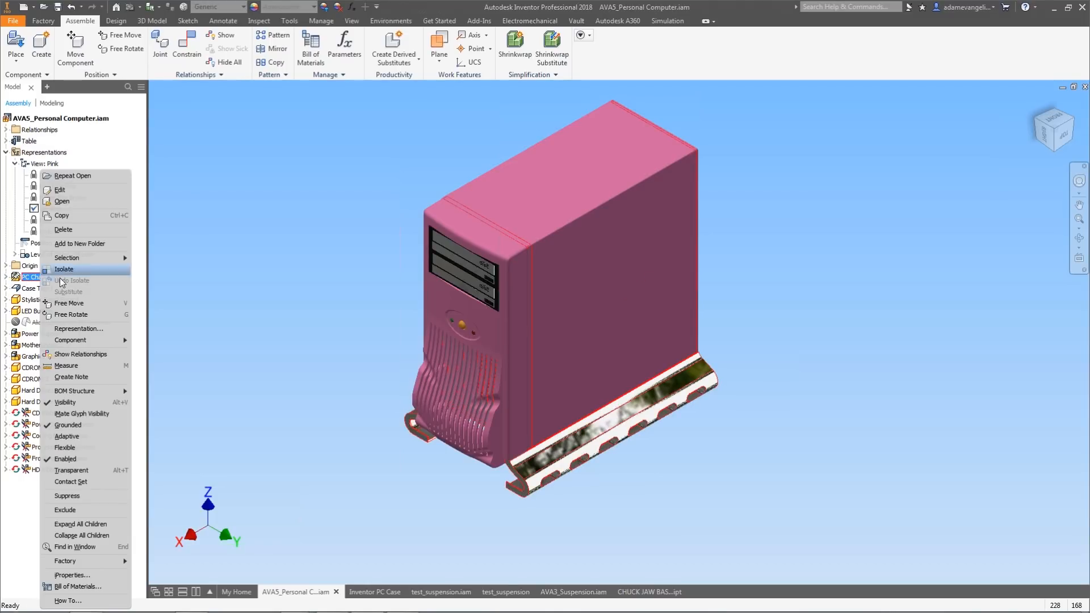
left_click(87, 207)
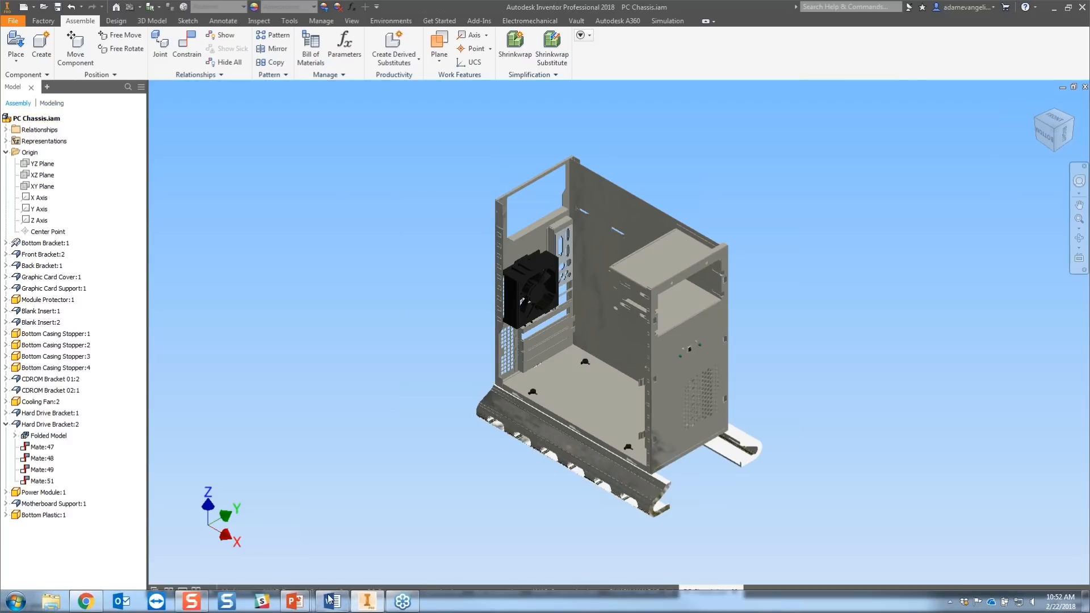
left_click(296, 591)
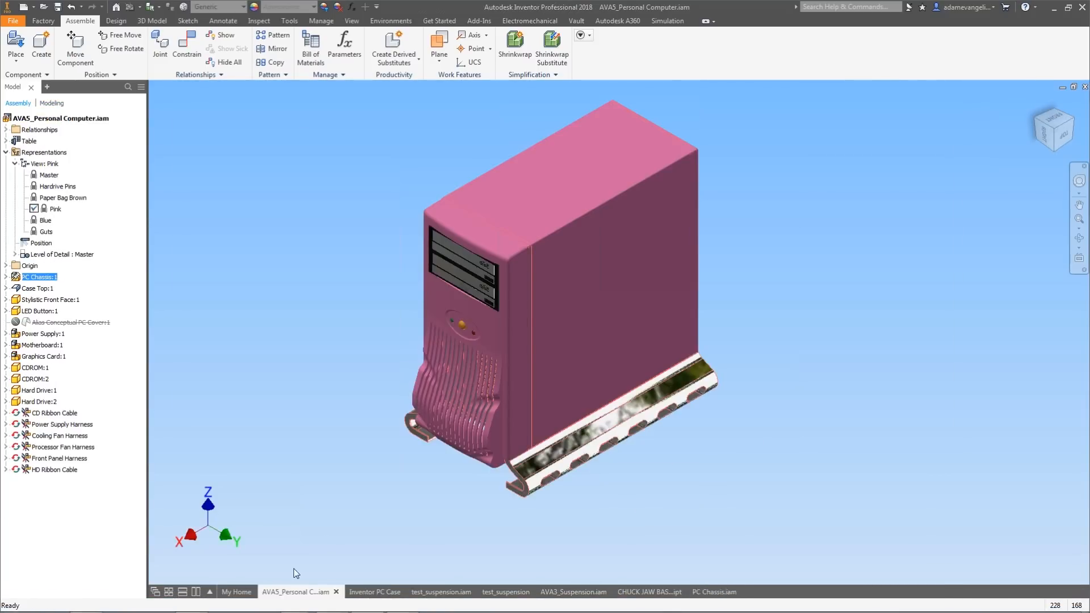
Open the Stylistic Front Face part and examine its design view representations.
left_click(489, 413)
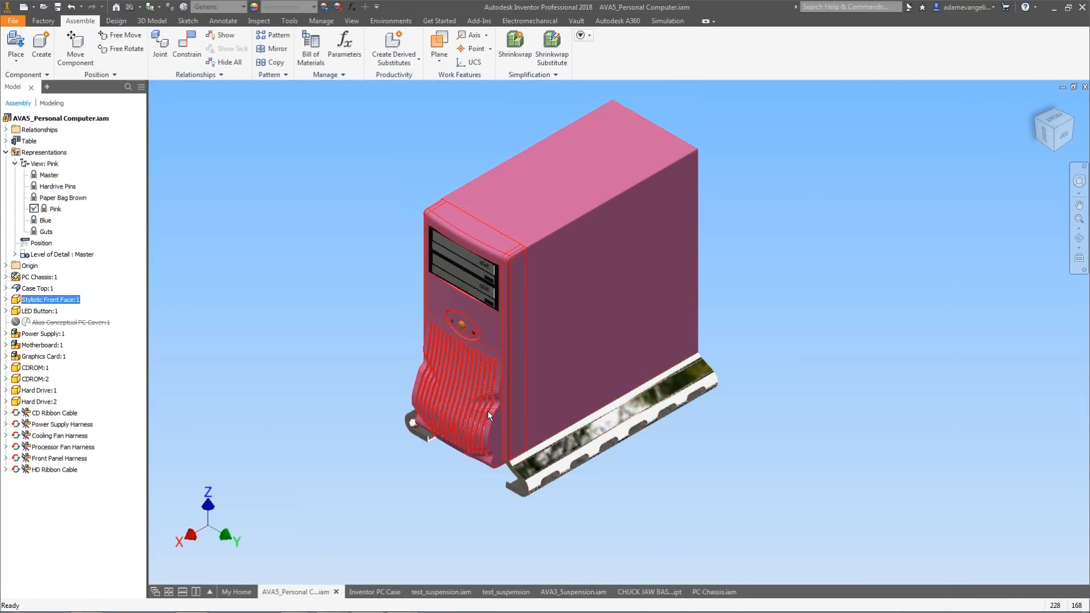
right_click(487, 424)
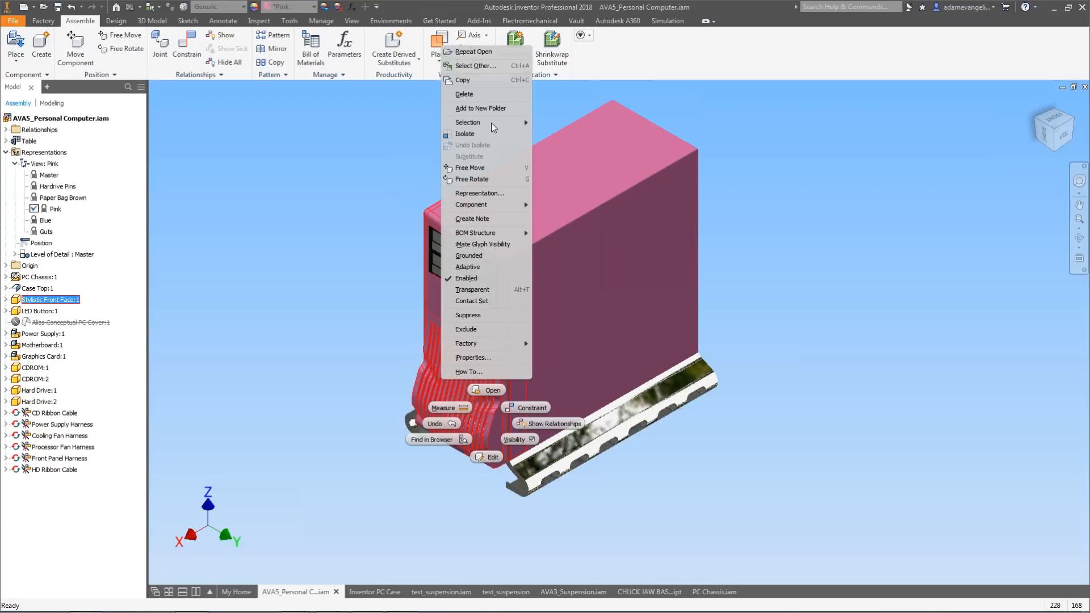
left_click(492, 399)
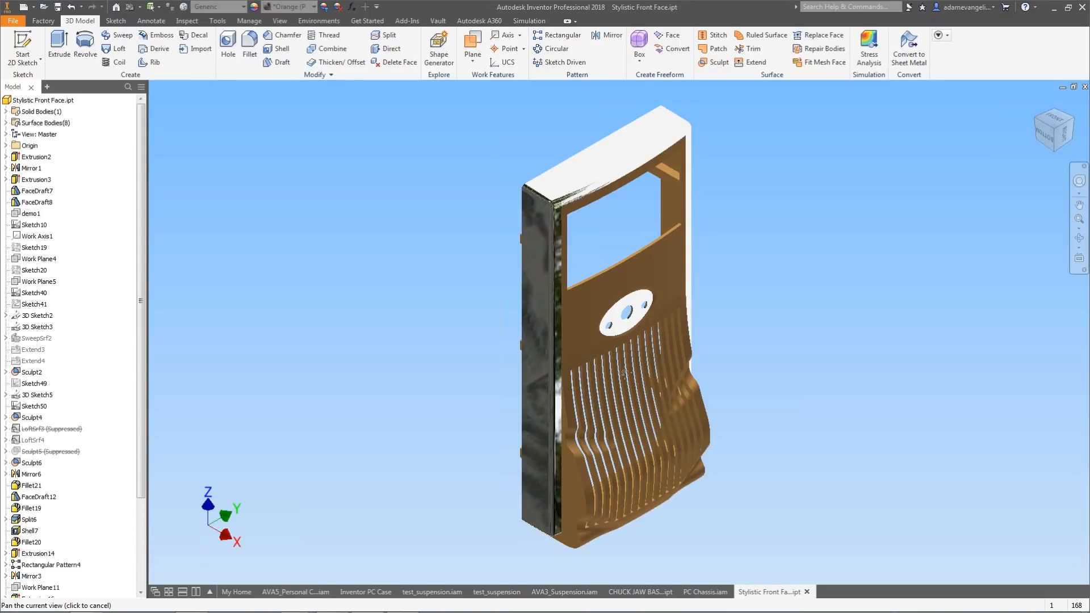
middle_click_drag(624, 373, 568, 329)
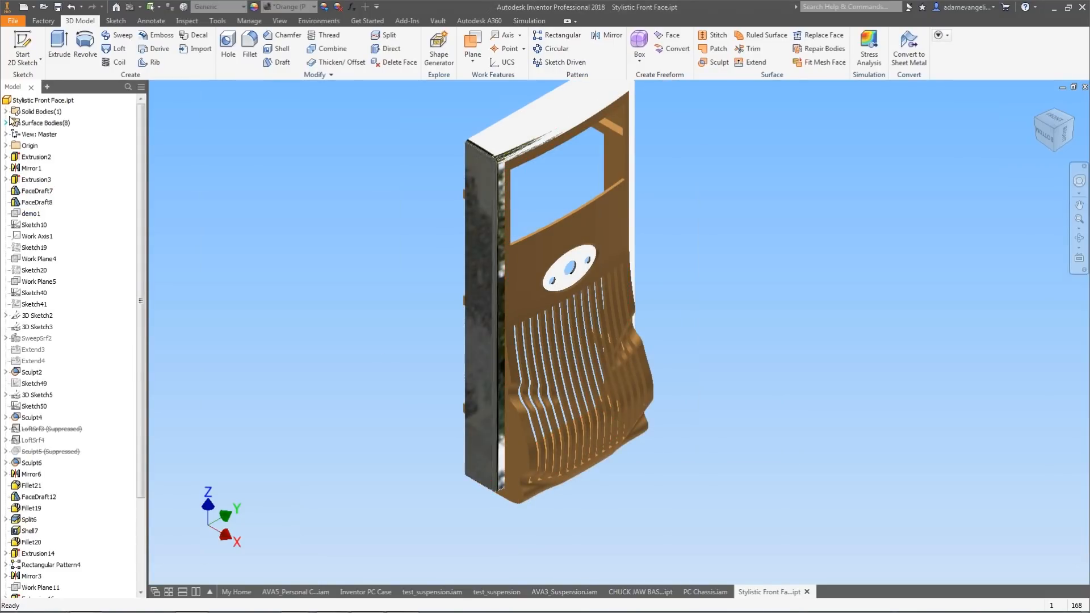
left_click(6, 134)
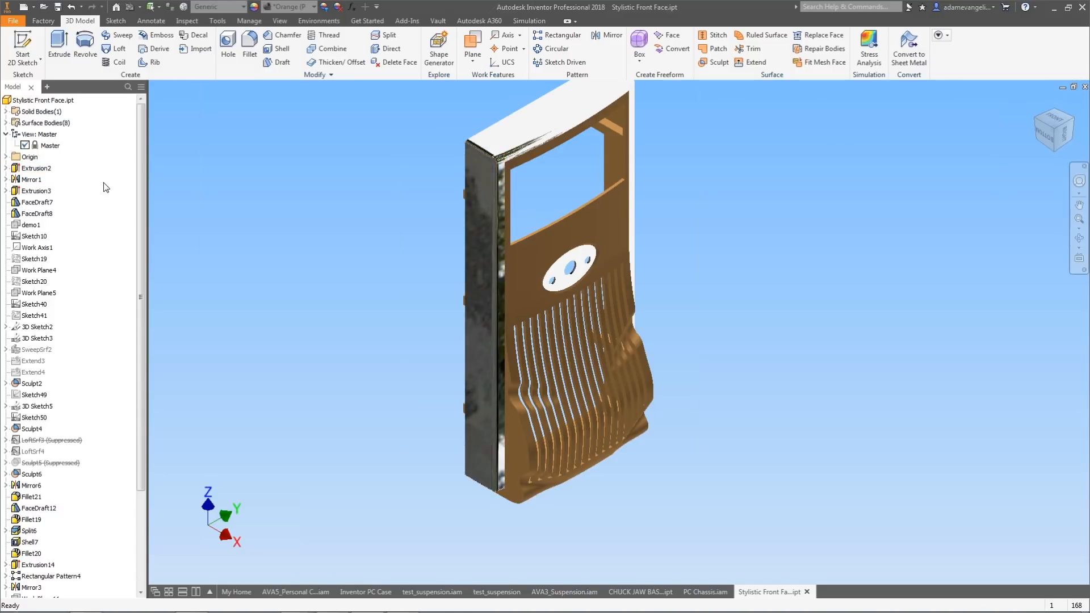
middle_click_drag(281, 263, 282, 285)
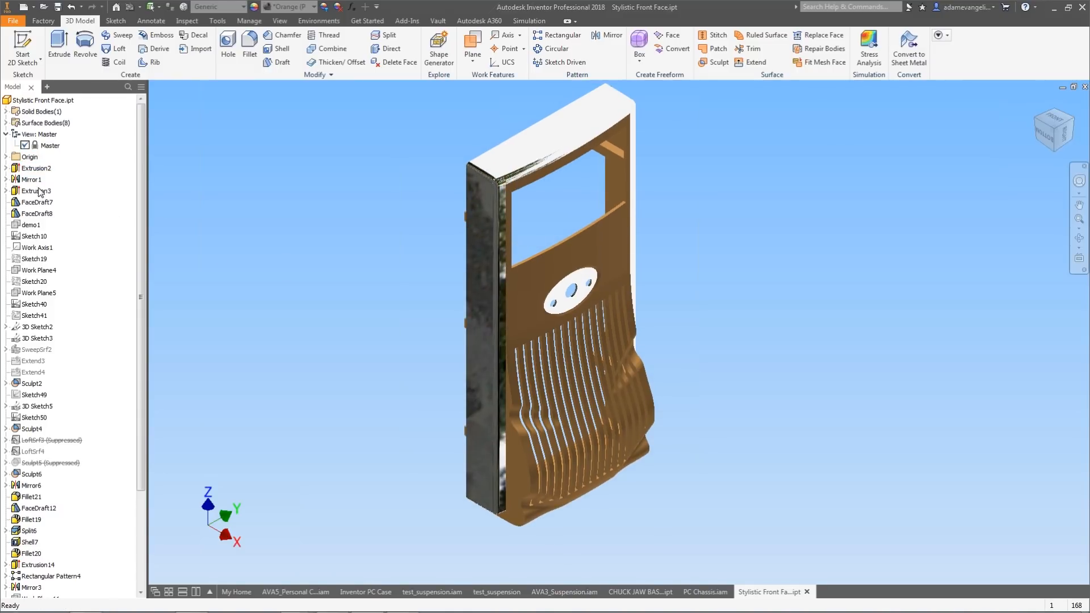